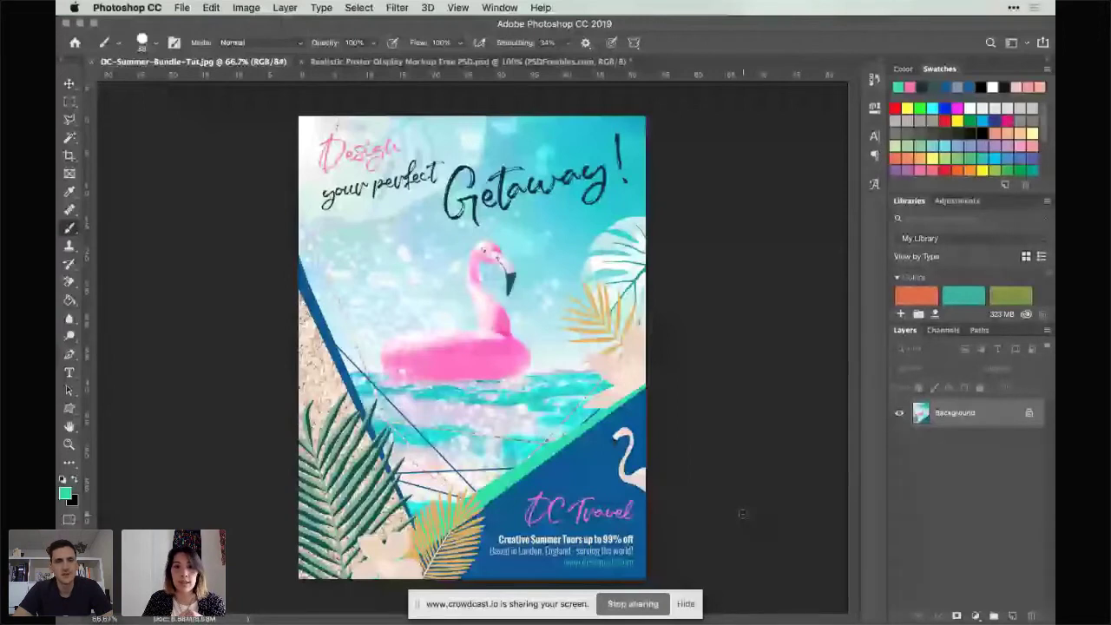
Step: Open the flamingo float unsplash JPG from the DC Summer Demo folder in Photoshop
key(super+Tab)
click(701, 260)
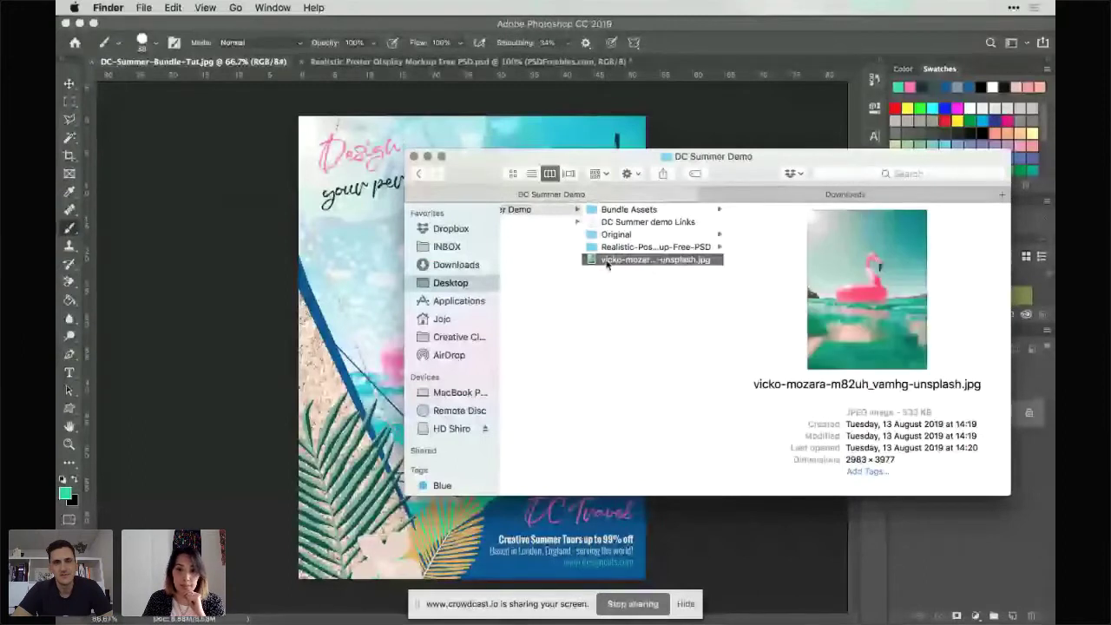
drag(652, 264, 643, 613)
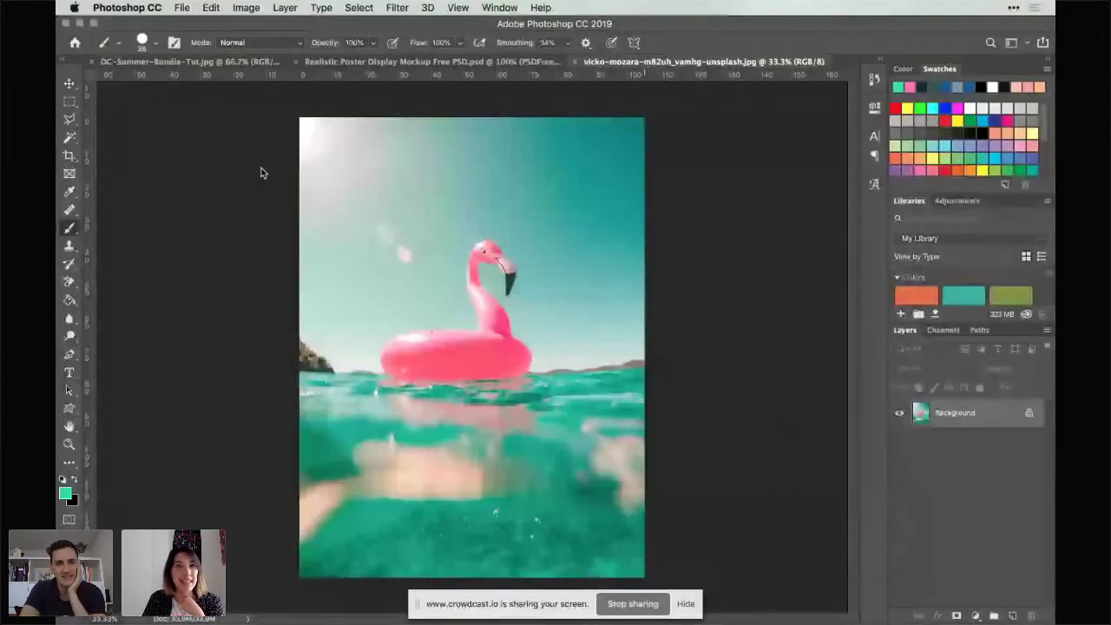
Step: Resize the flamingo image to 50 percent in width and height
click(243, 8)
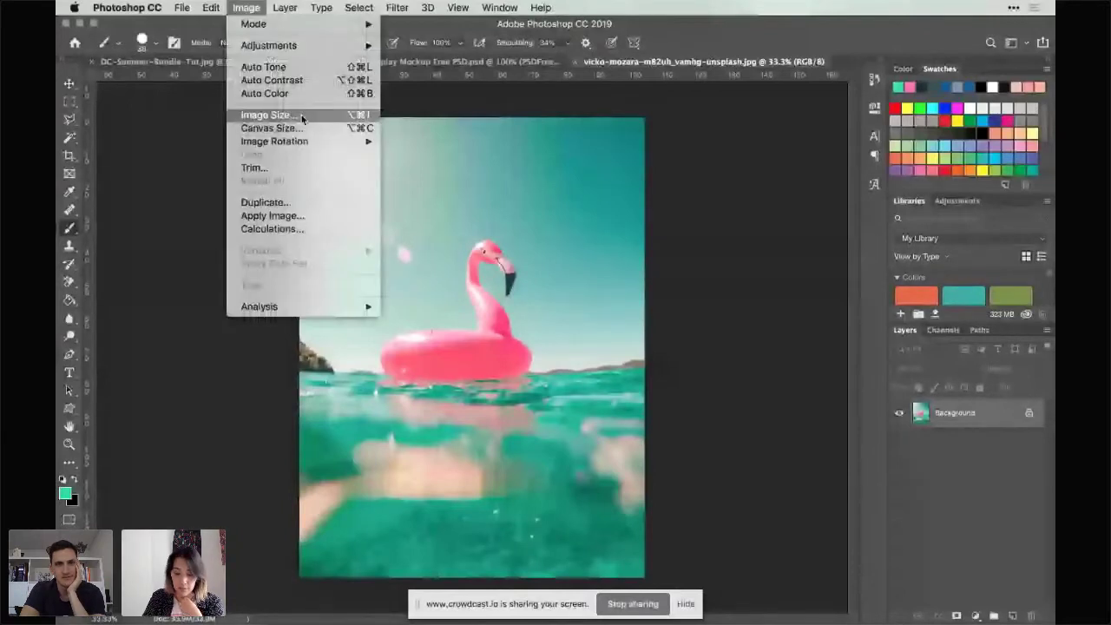
click(301, 114)
text(50)
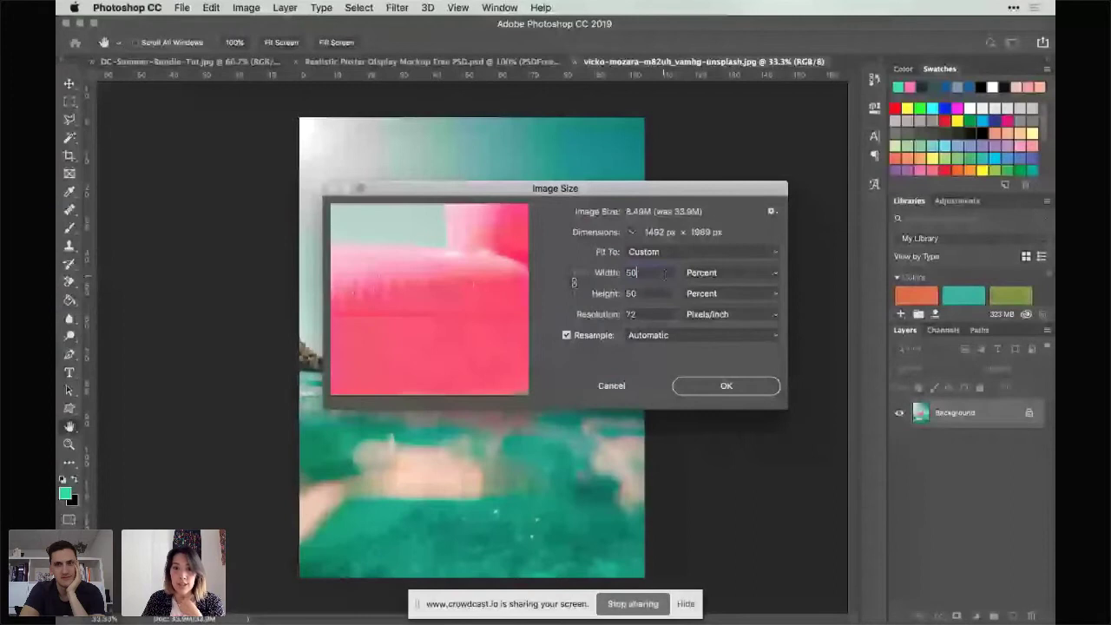
key(super+a)
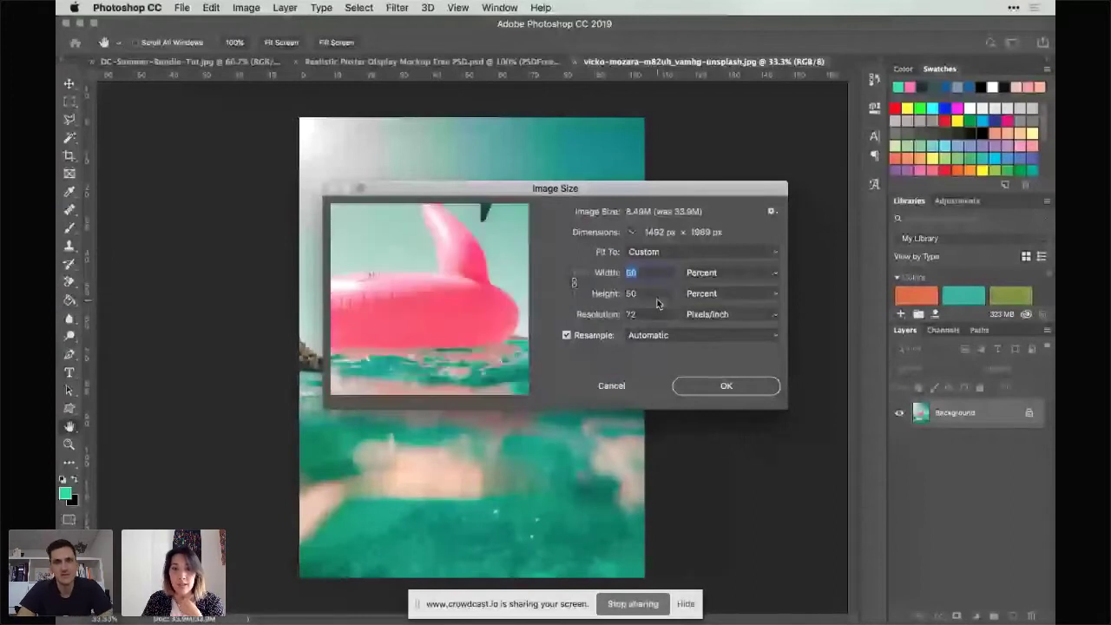
key(Tab)
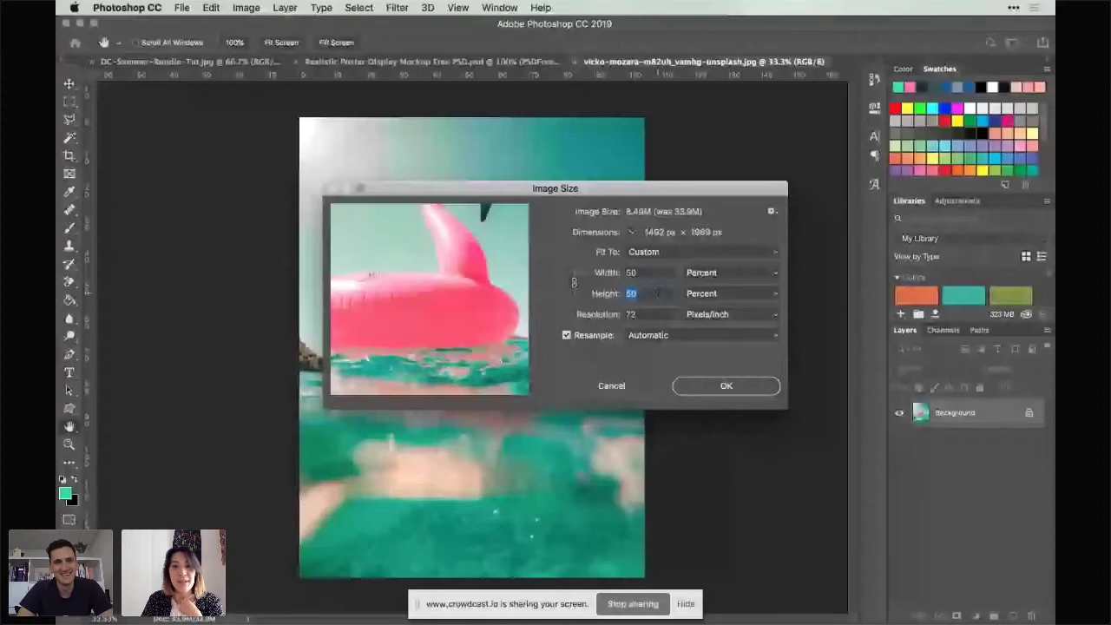
click(738, 386)
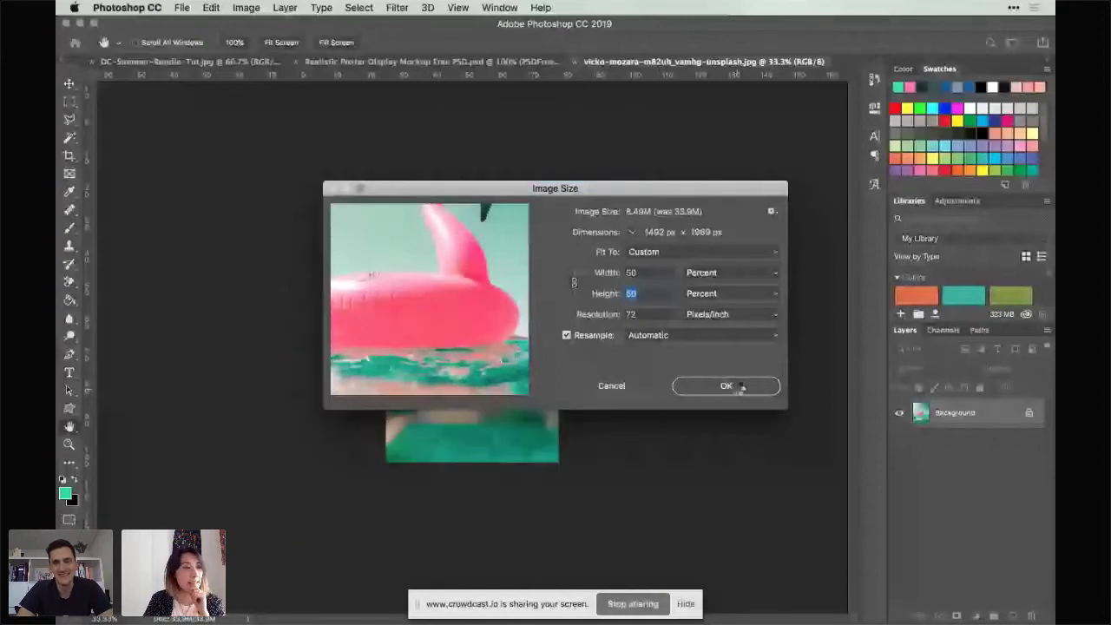
click(737, 387)
key(b)
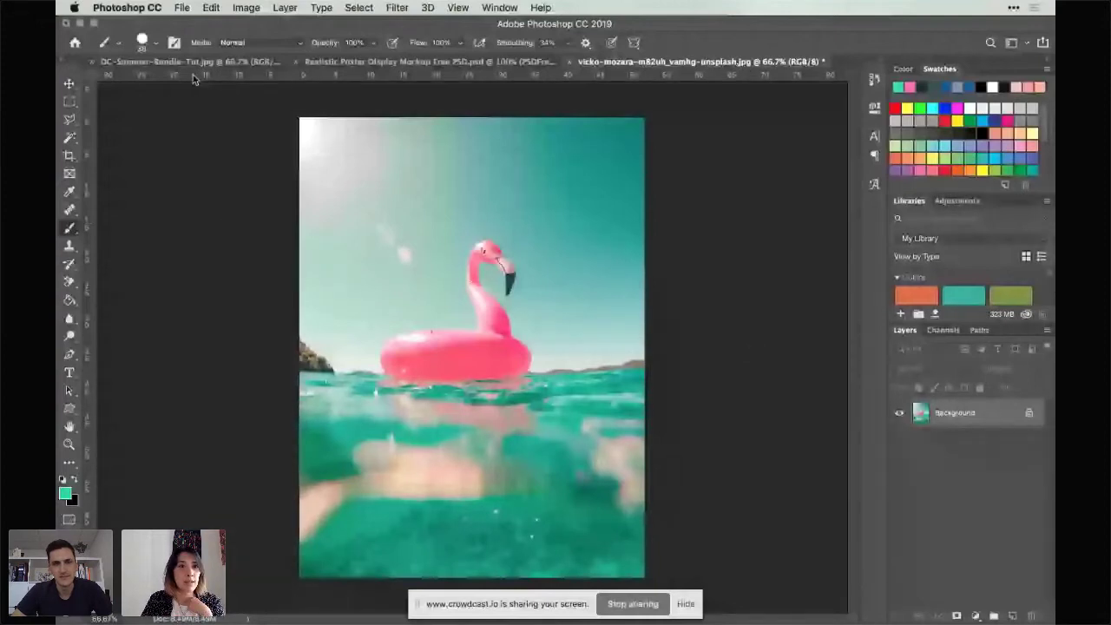
Step: Place 15.jpg from the Bundle Assets folder of DC Summer Demo as an embedded image
click(182, 8)
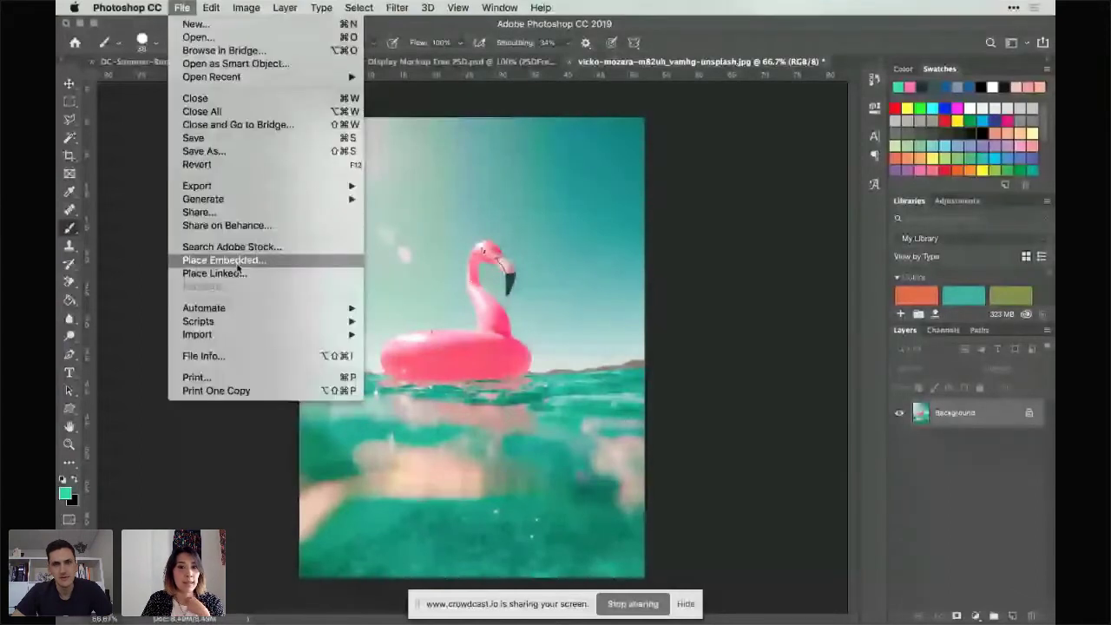
click(237, 264)
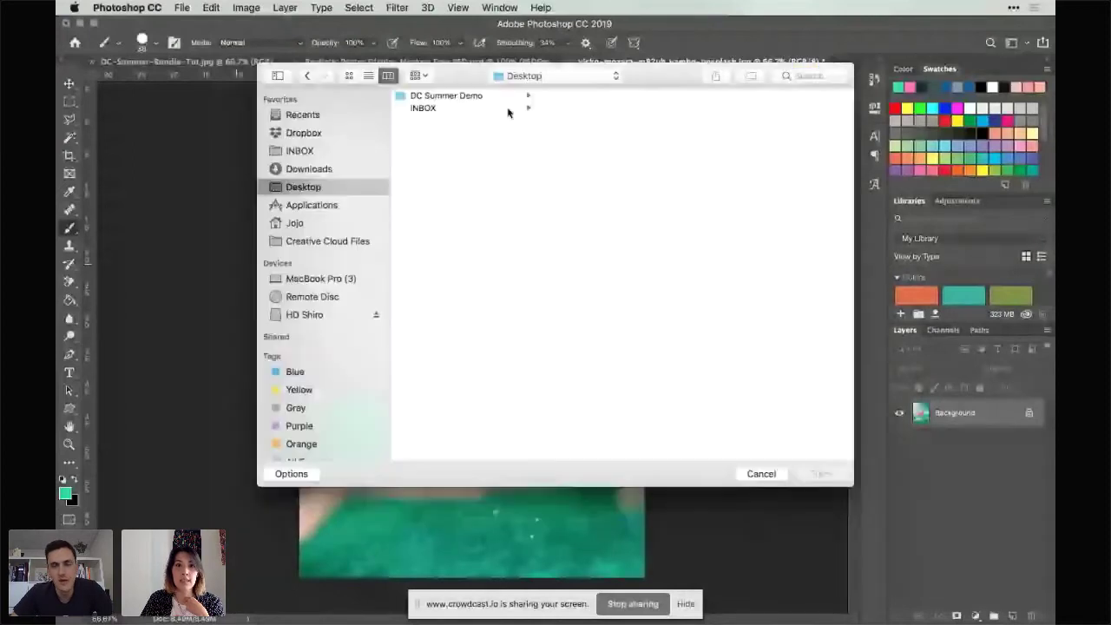
click(511, 97)
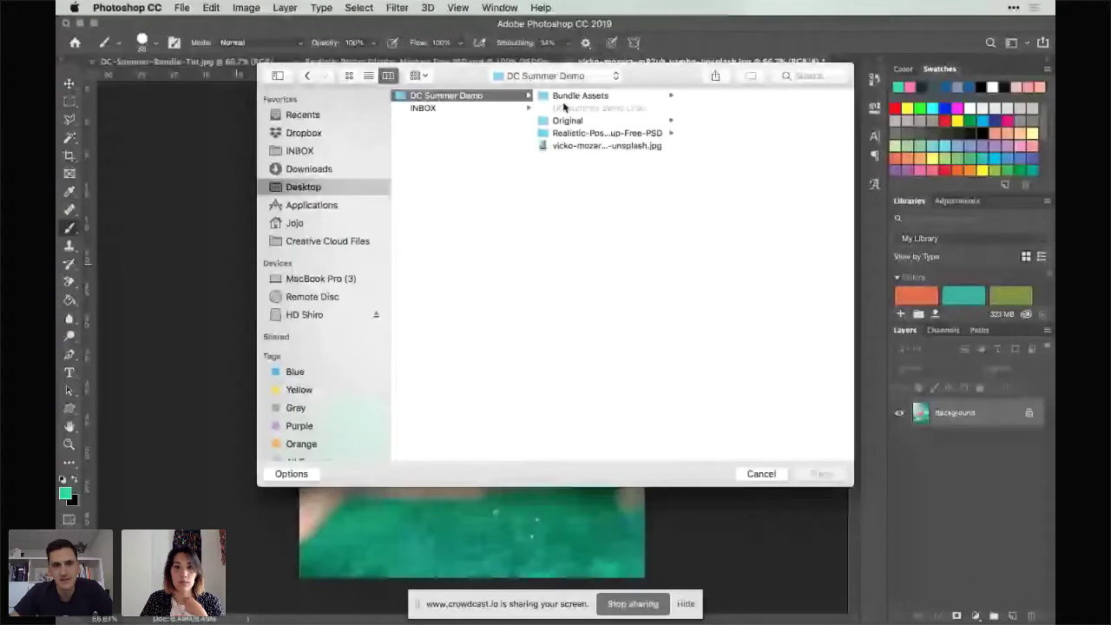
click(564, 98)
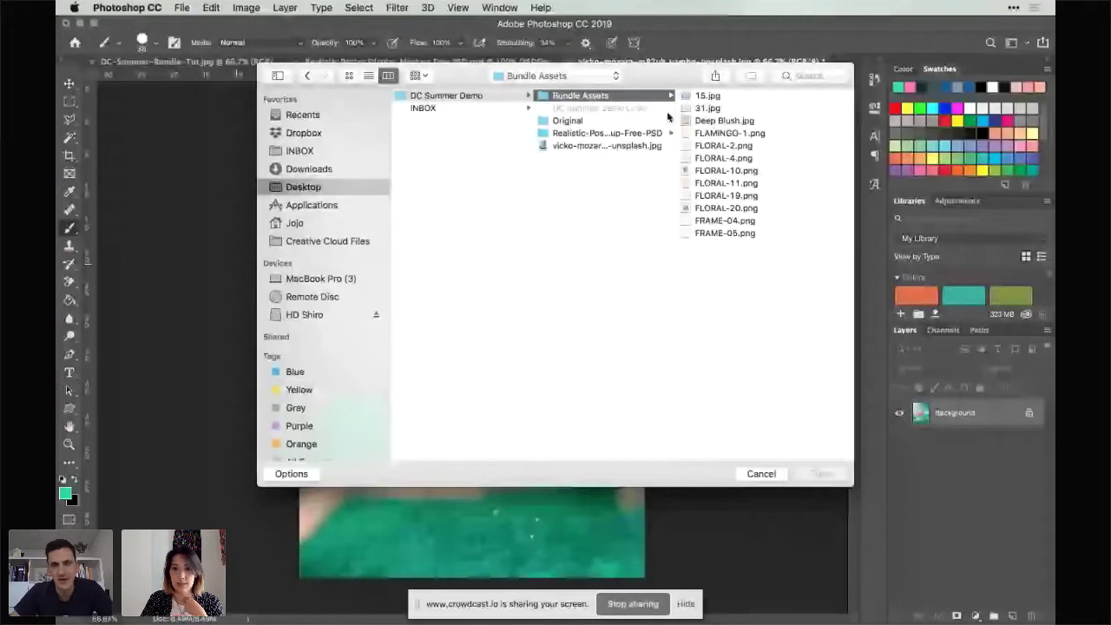
click(709, 98)
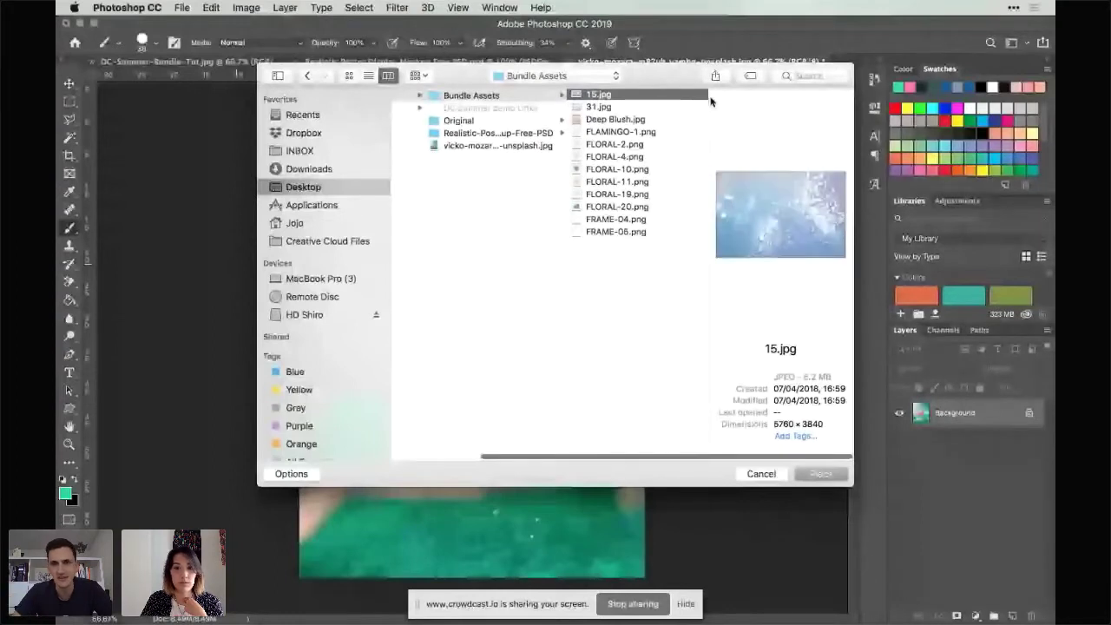
click(817, 475)
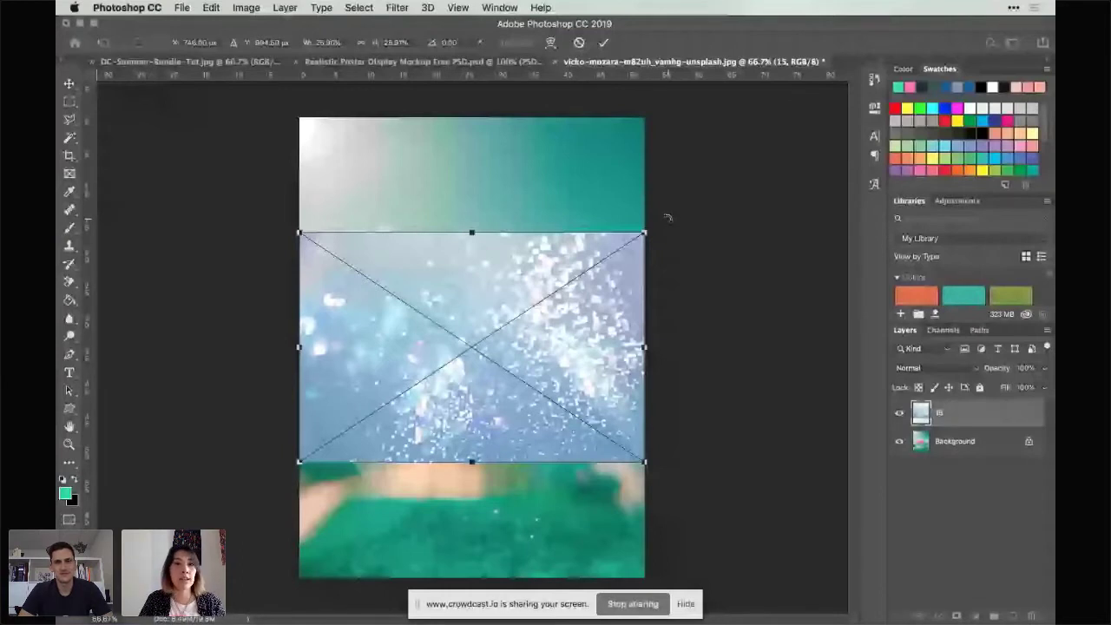
Step: Rotate the placed texture -90° and scale it to about 39.4% so it covers the whole canvas
drag(667, 218, 370, 162)
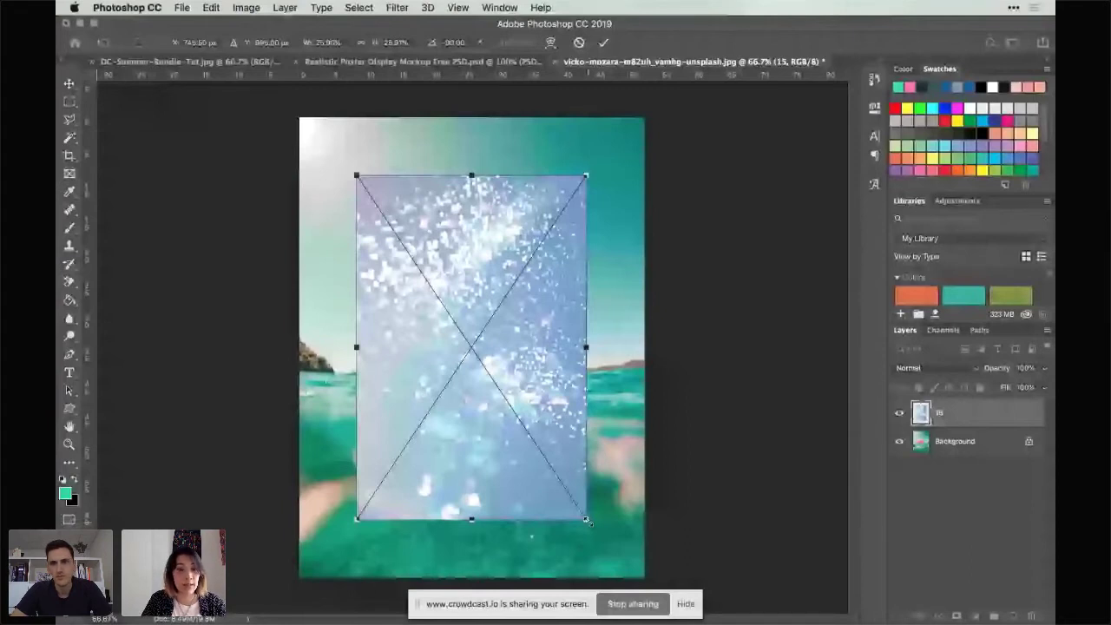
drag(587, 521, 645, 581)
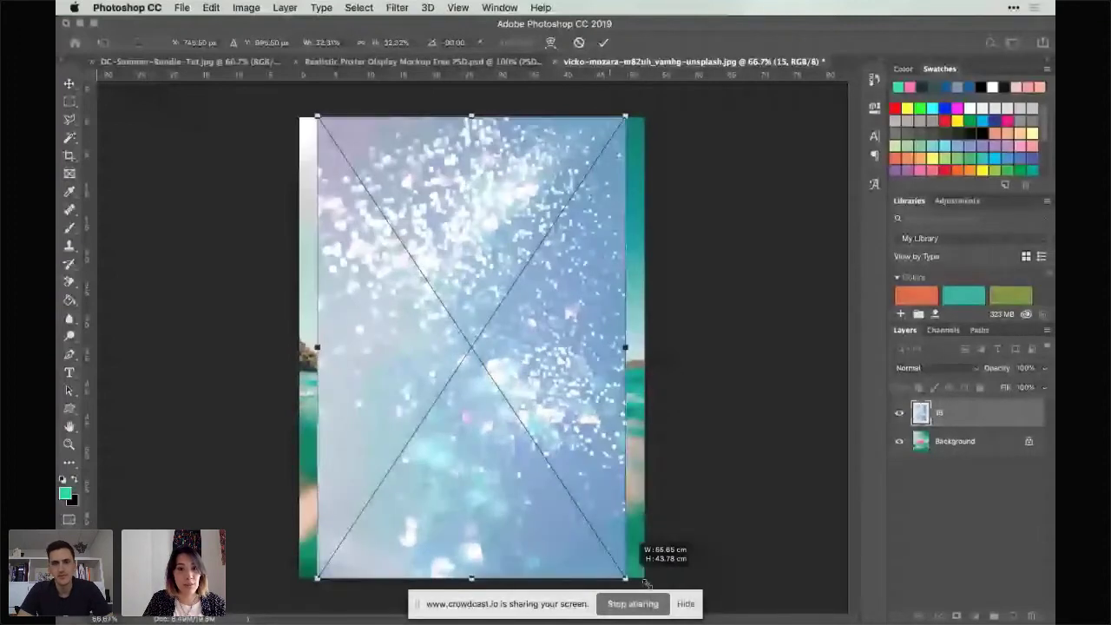
drag(645, 582, 664, 599)
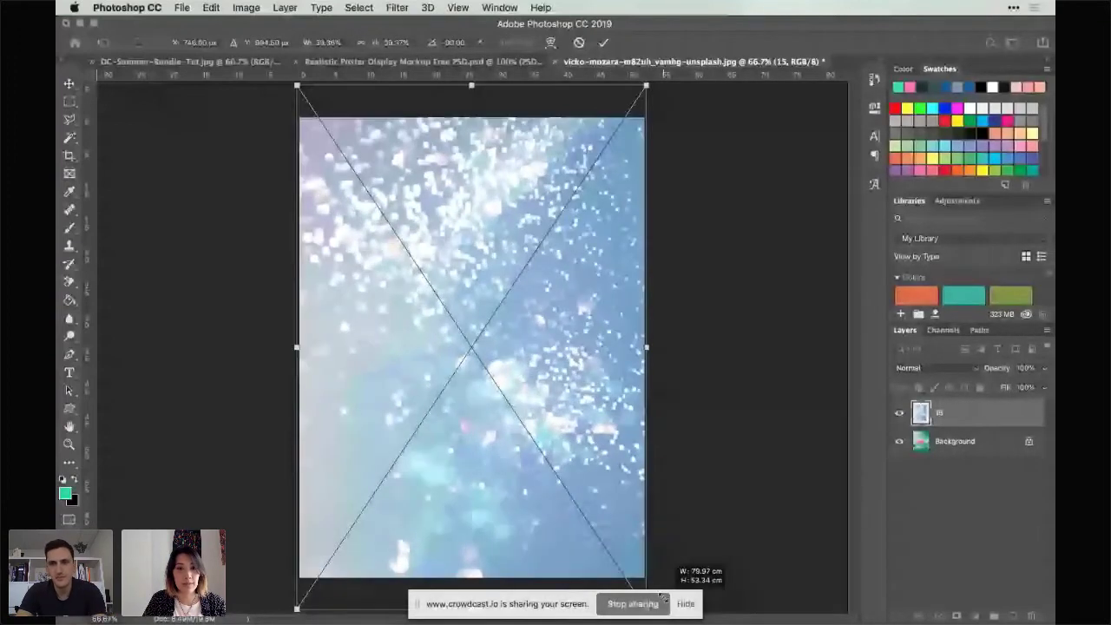
key(super+equal)
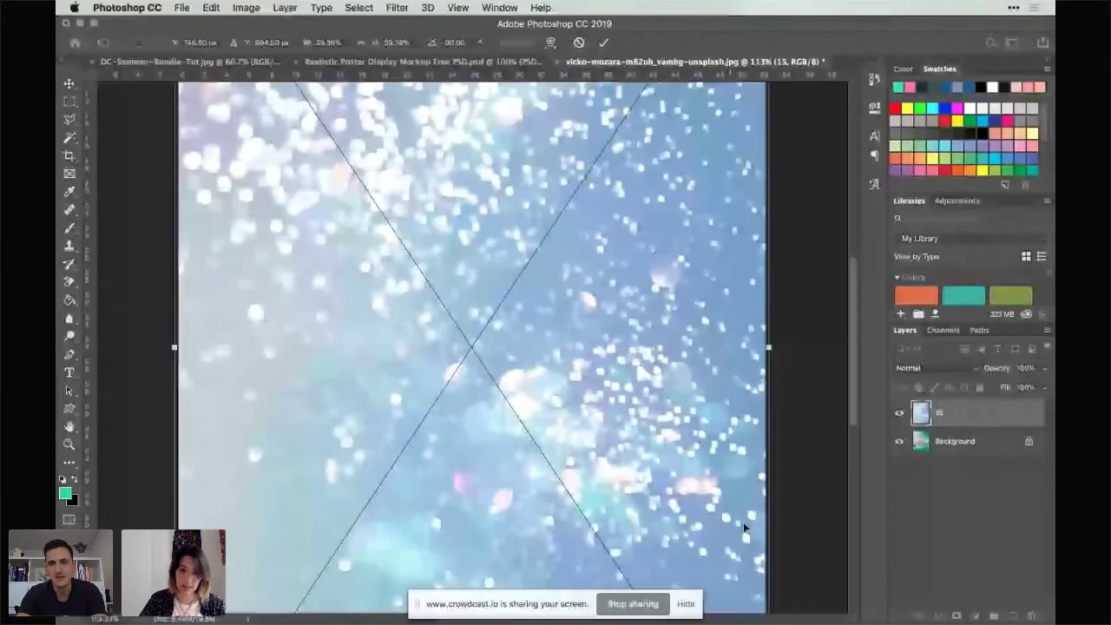
key(super+minus)
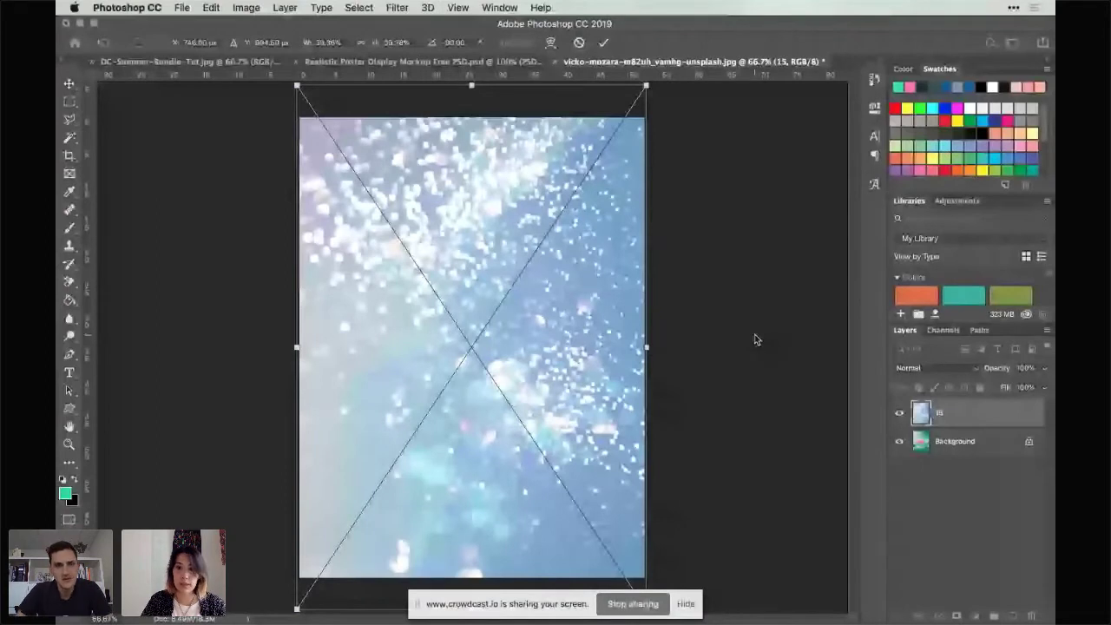
key(Return)
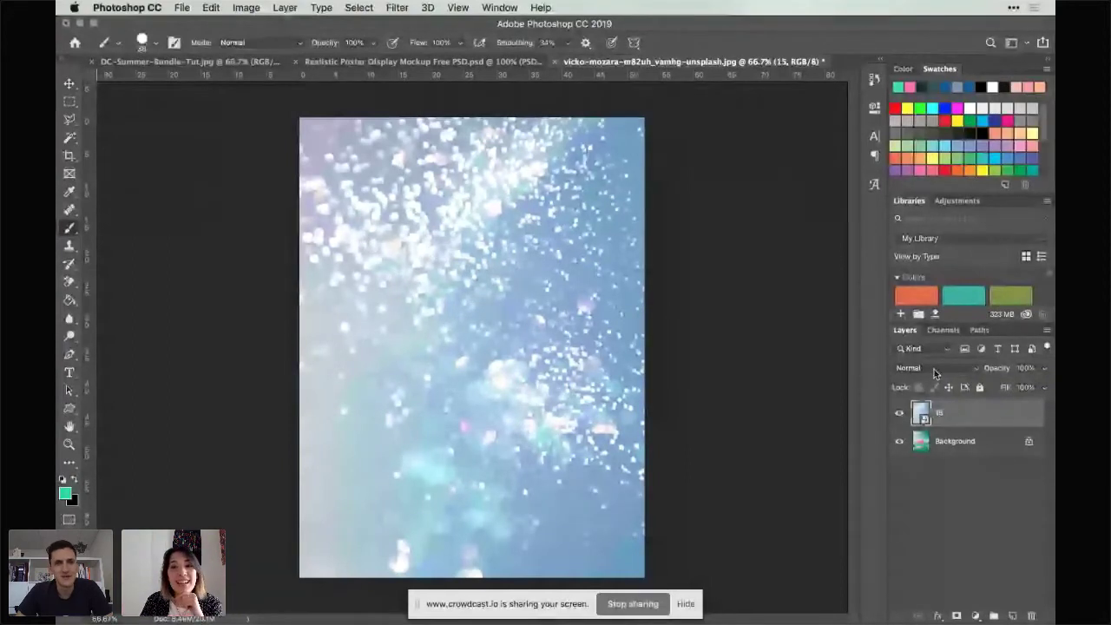
Step: Set the sparkle texture layer to Overlay at 85% opacity and shift it slightly down and to the right over the photo
click(935, 373)
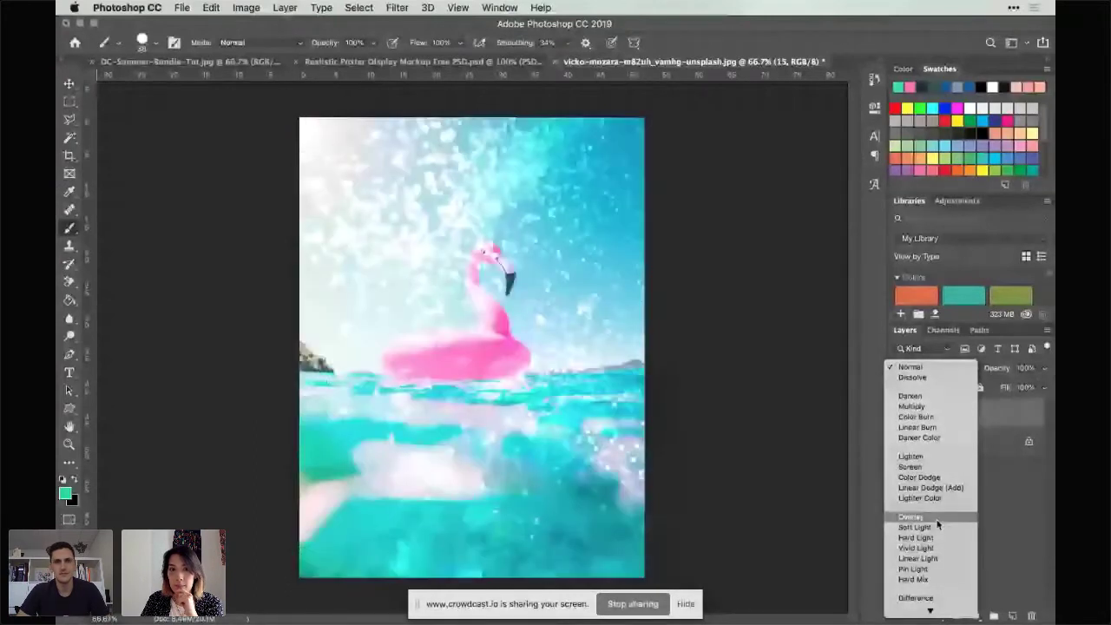
click(937, 519)
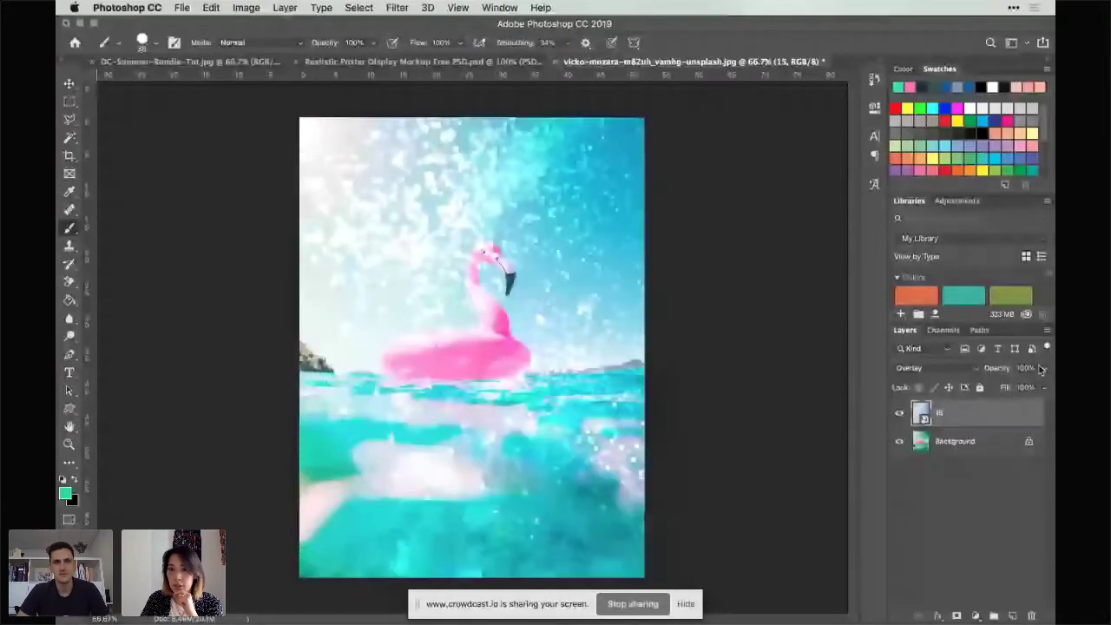
click(1043, 368)
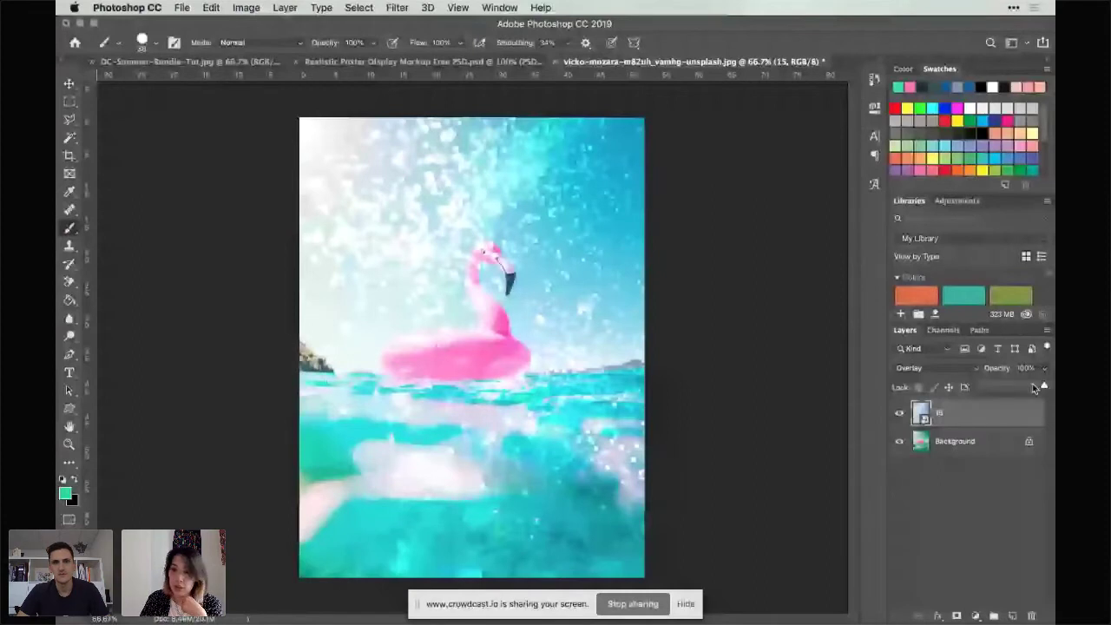
click(1033, 388)
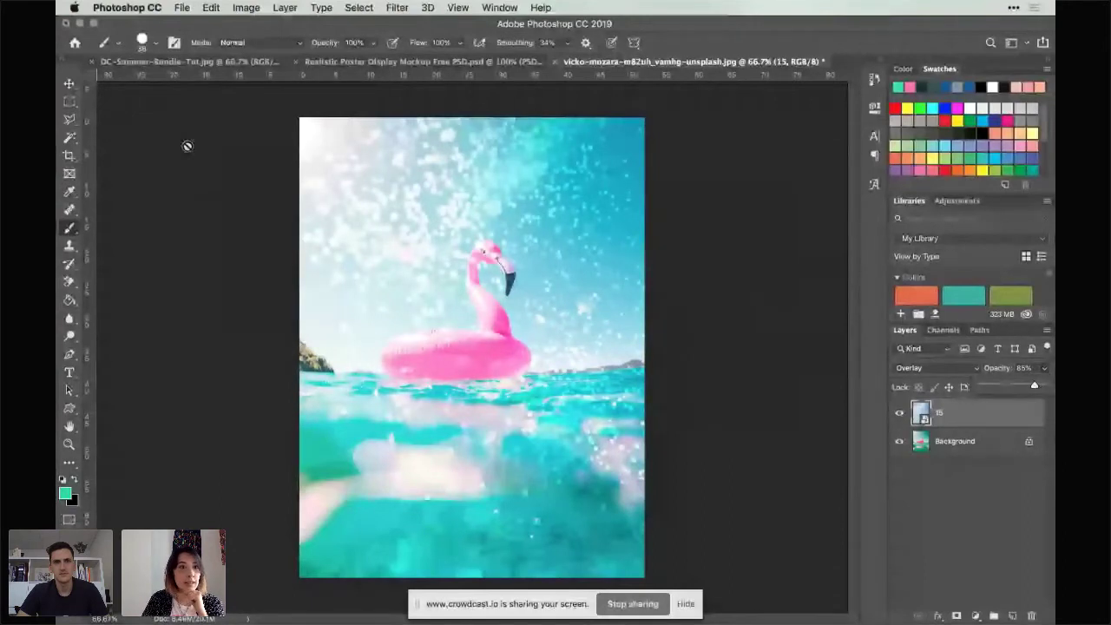
click(71, 84)
drag(612, 297, 635, 310)
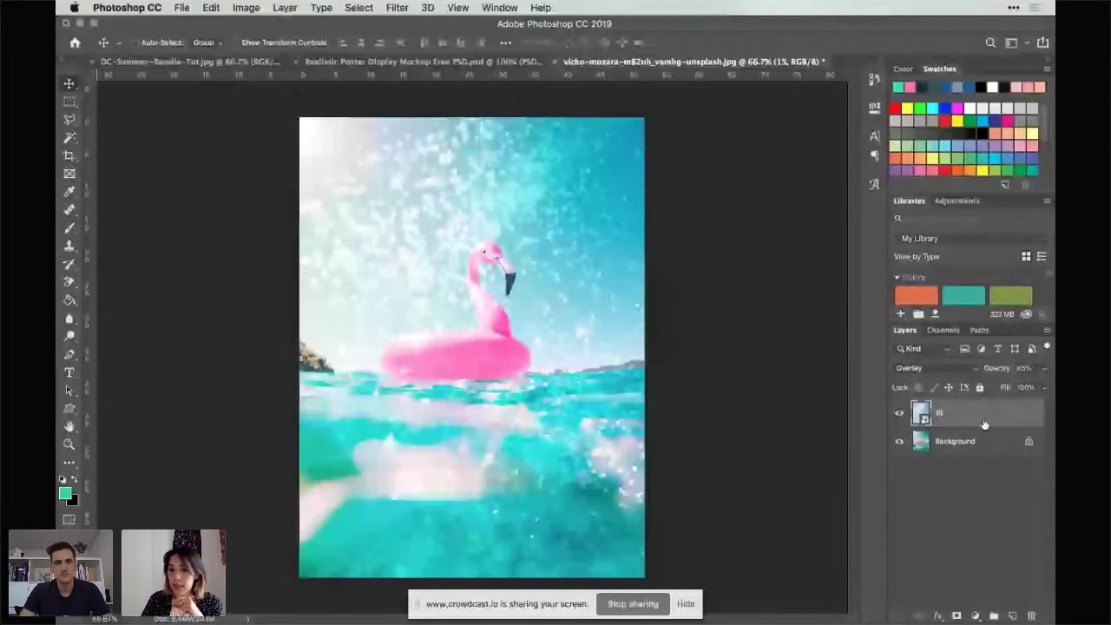
Step: Add a new layer and make a triangular Polygonal Lasso selection over the canvas's lower-left corner, reaching about halfway up its left edge
key(super+shift+alt+n)
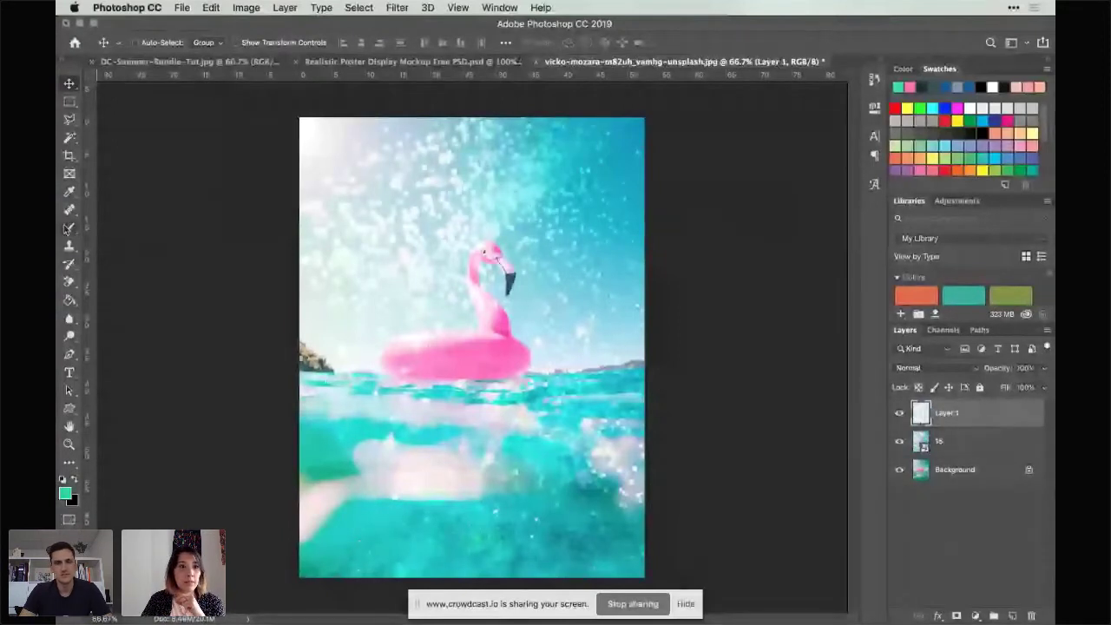
click(70, 121)
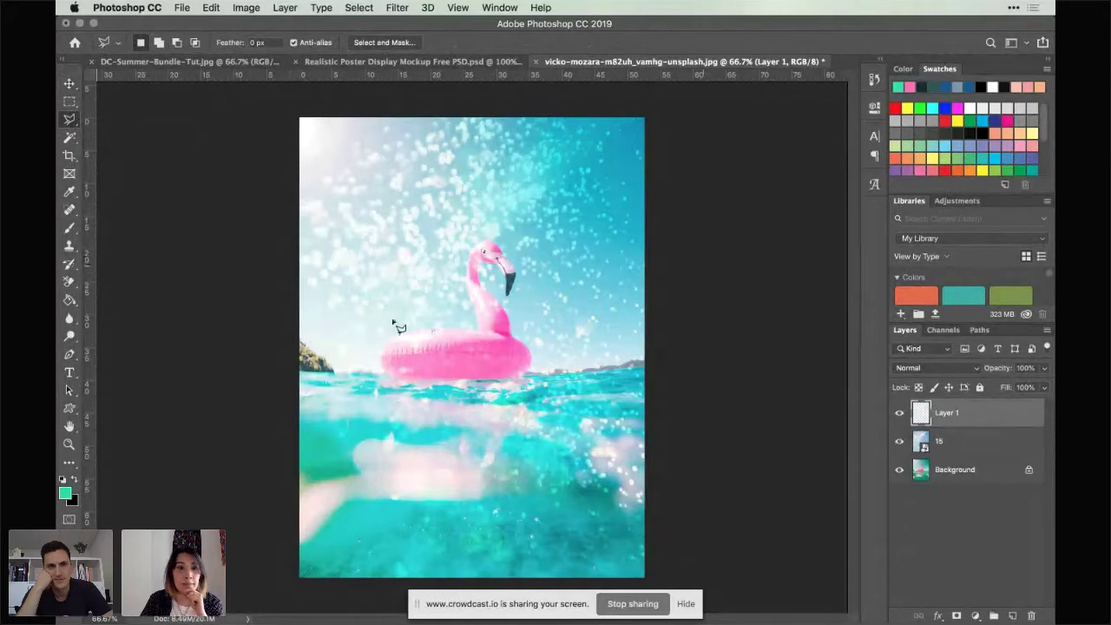
click(292, 278)
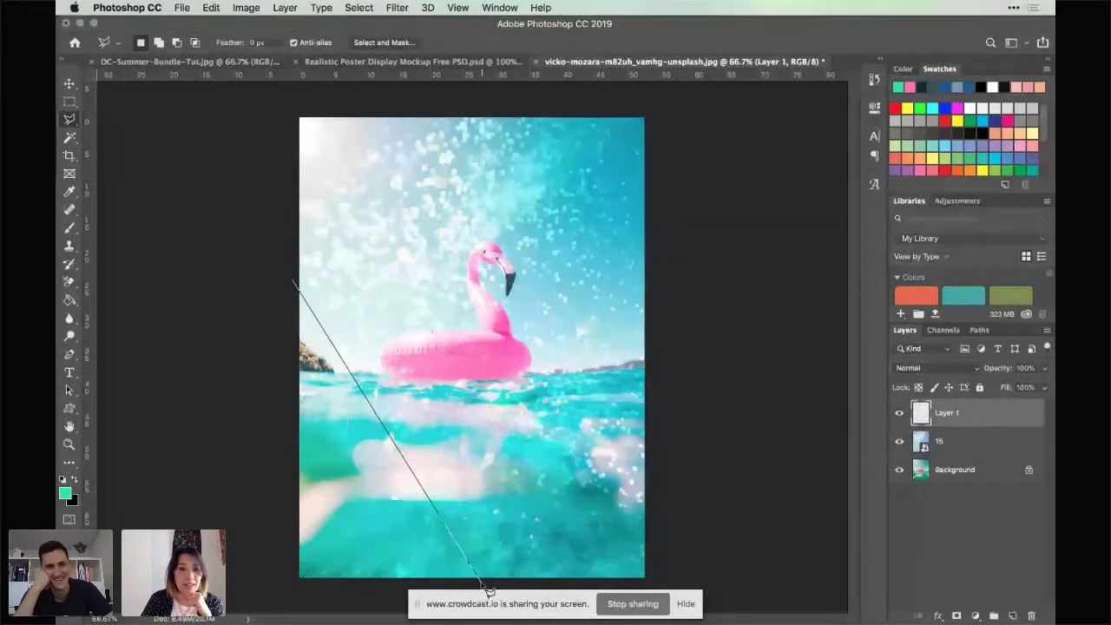
click(435, 582)
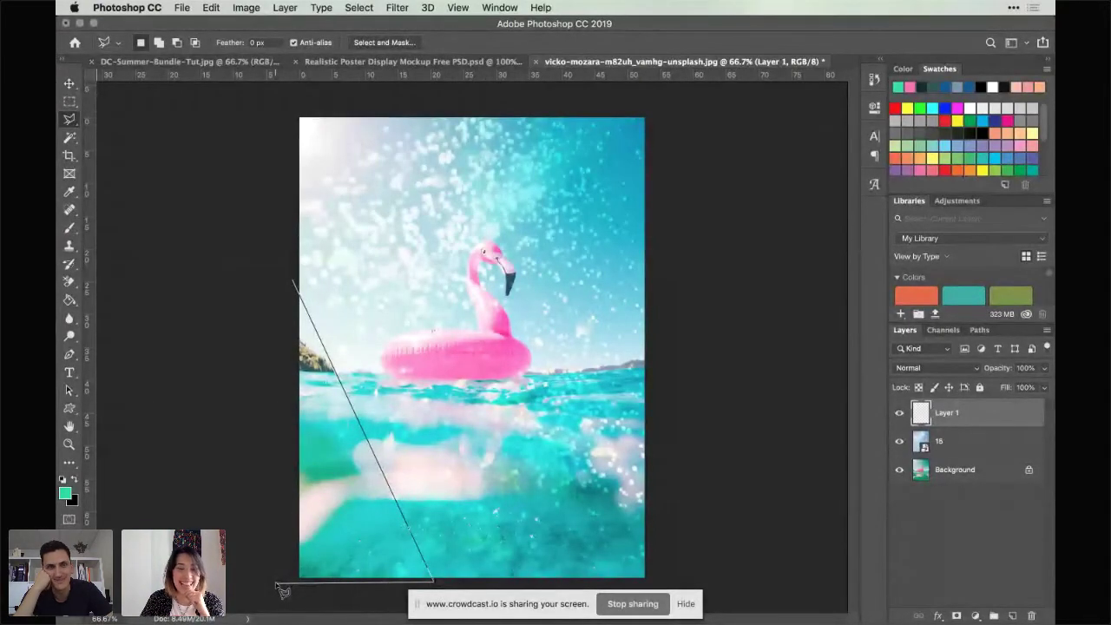
click(276, 583)
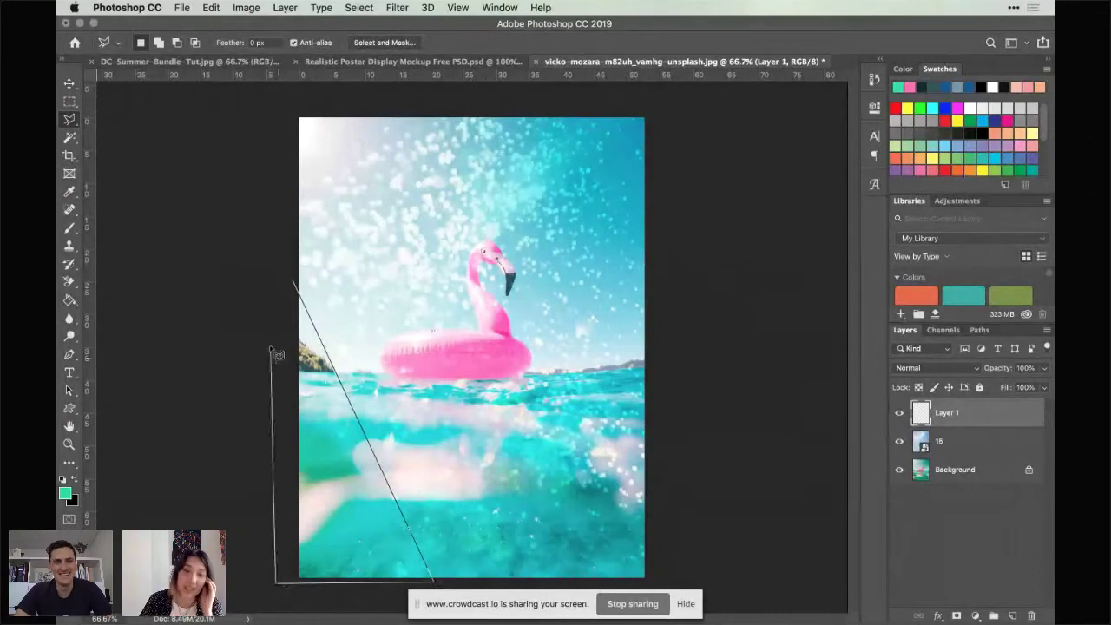
click(292, 279)
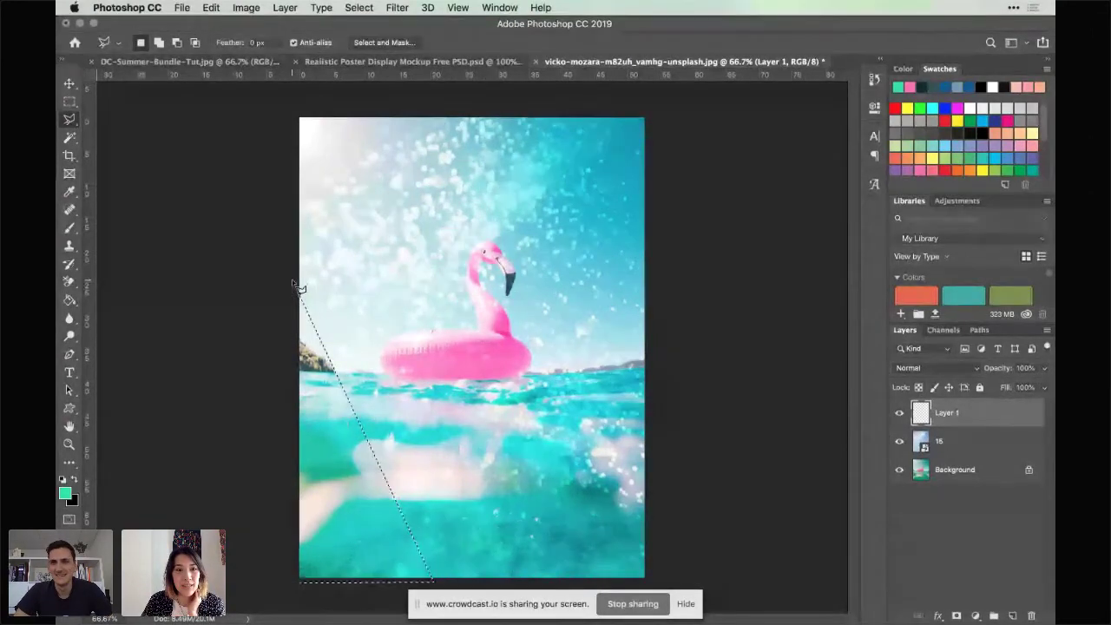
Step: Set the foreground colour to #025591, fill the triangular selection on Layer 1 with it, and deselect
click(66, 495)
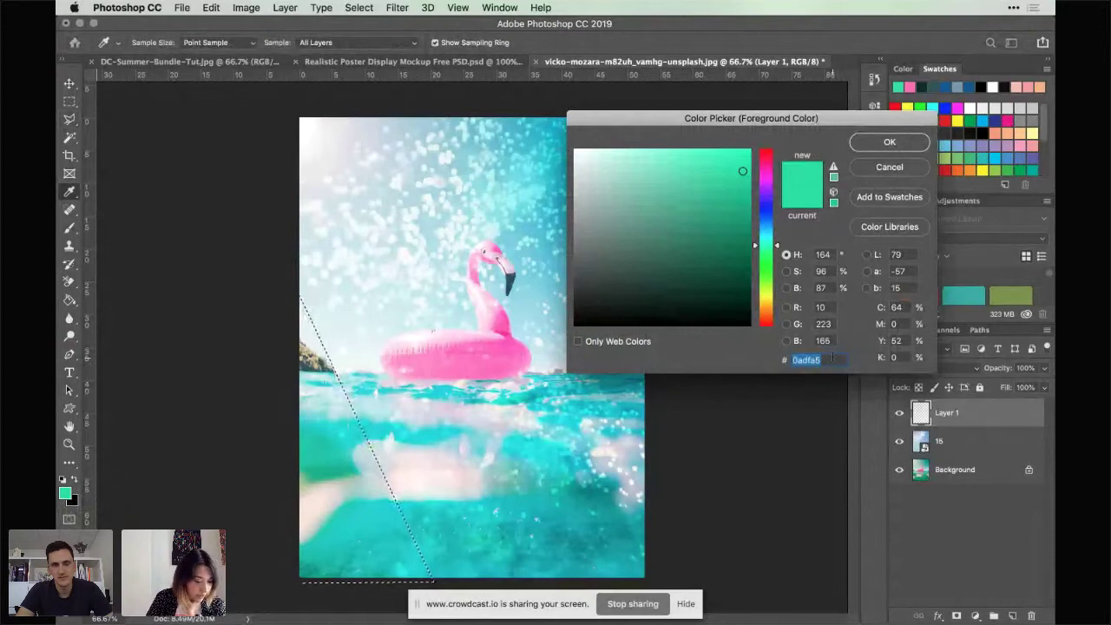
text(0)
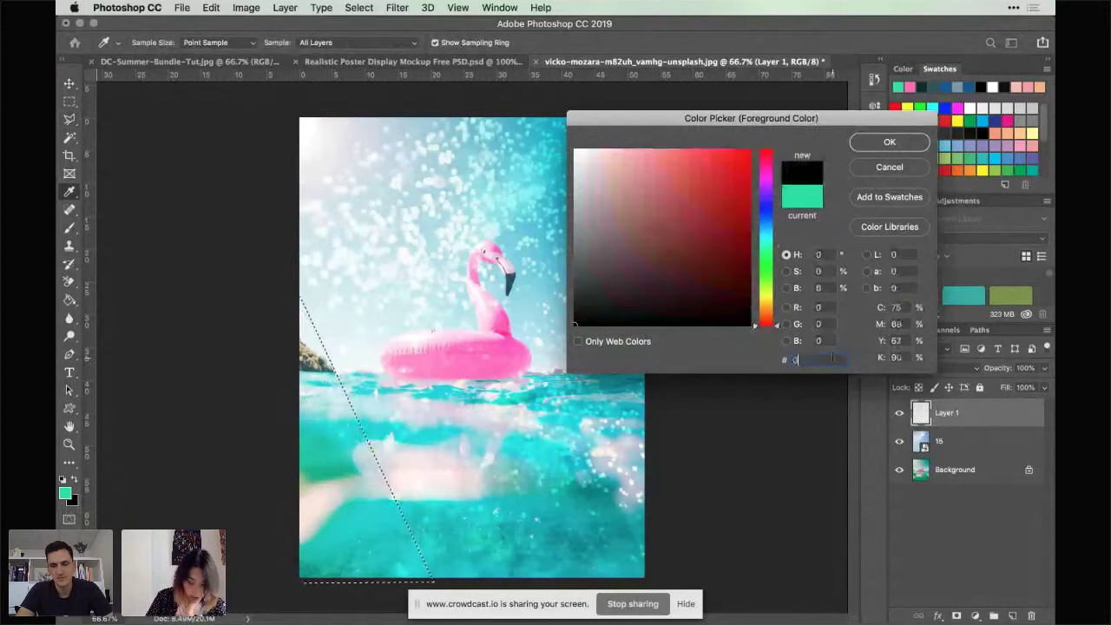
text(25)
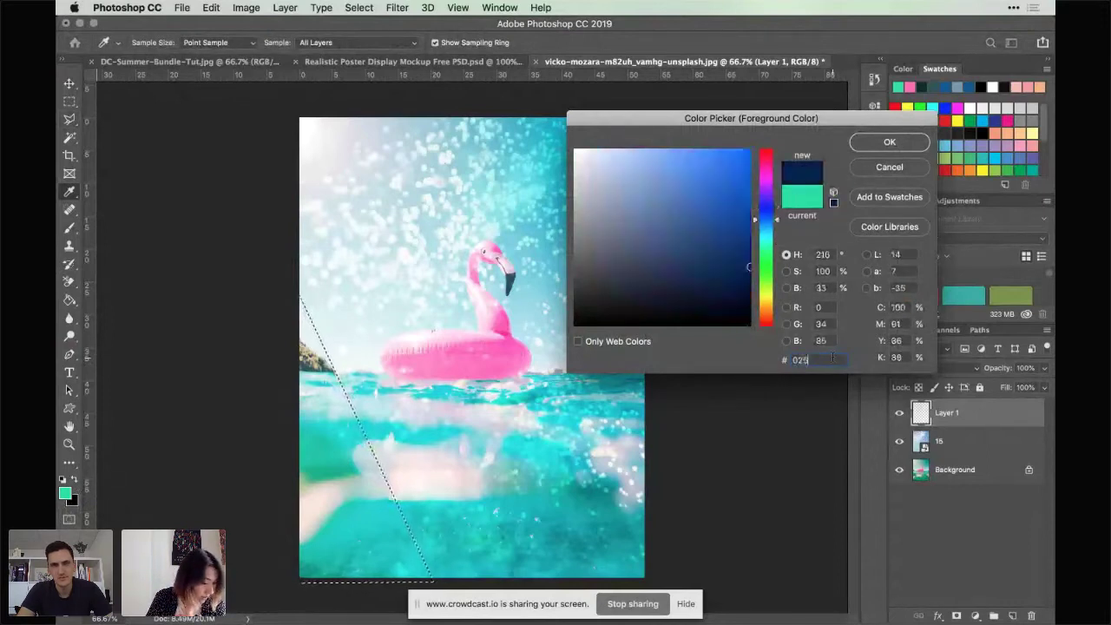
text(591)
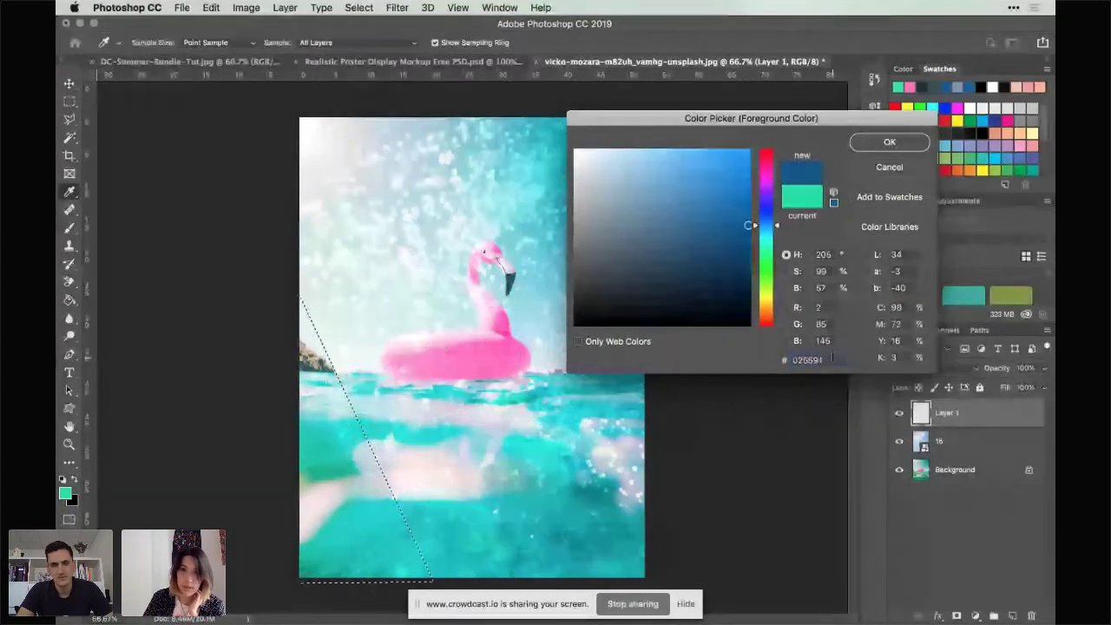
key(Return)
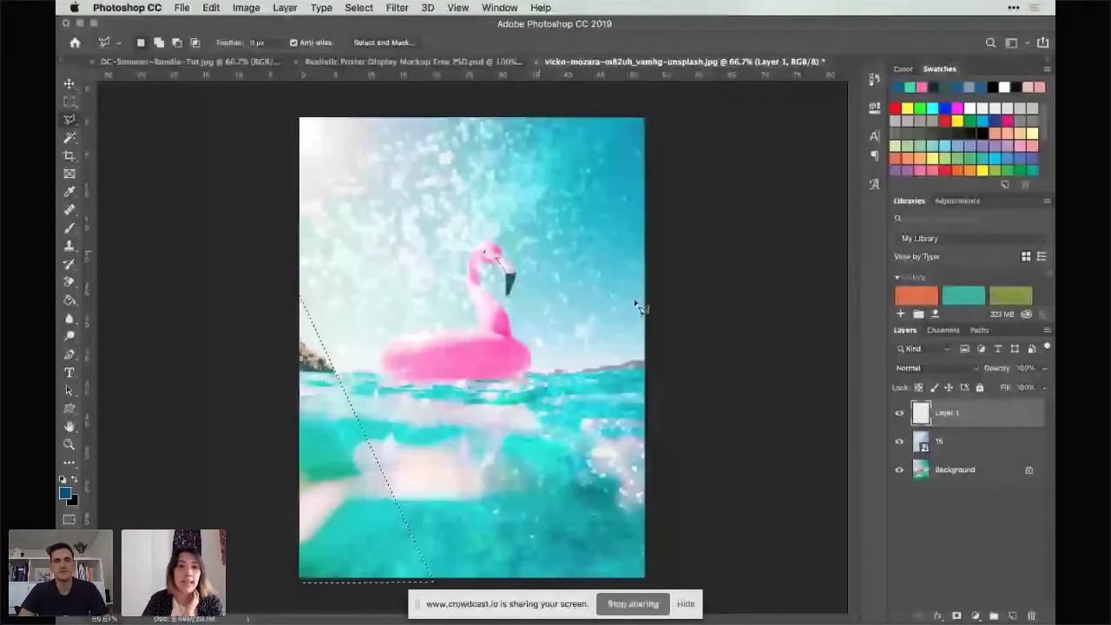
key(alt+BackSpace)
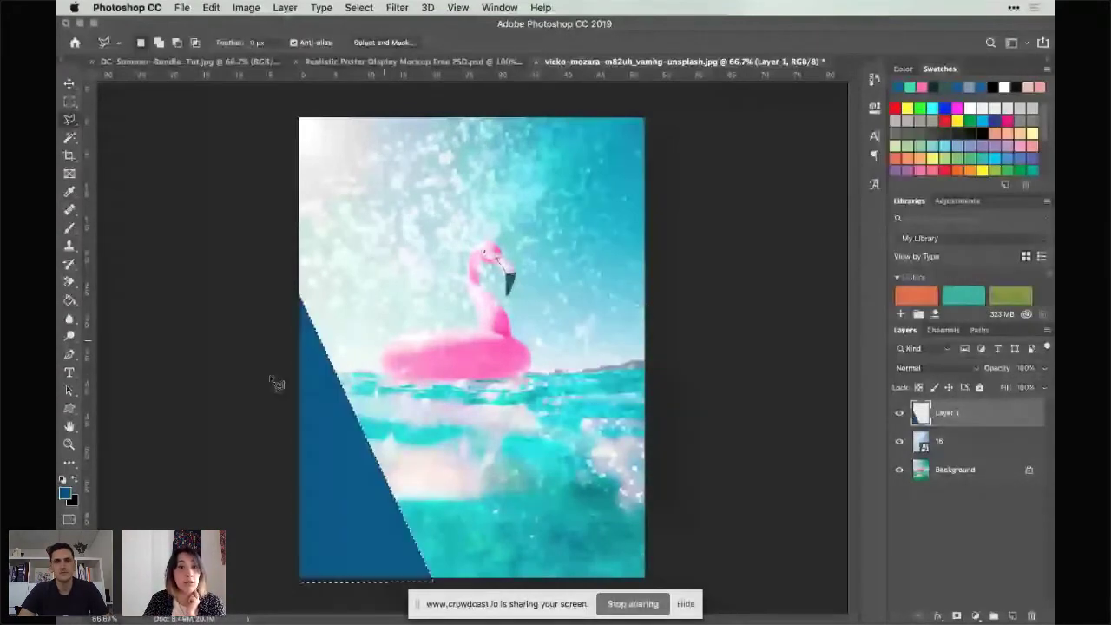
click(69, 103)
click(707, 206)
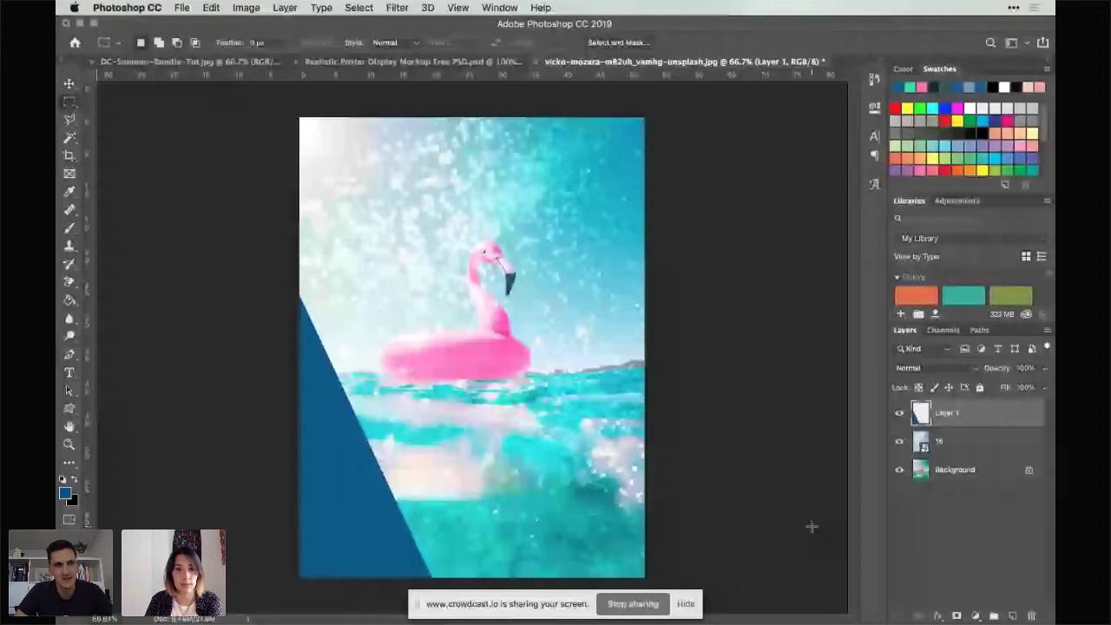
Step: On a new layer, lasso a slightly narrower triangle inside the blue one, fill it with the same blue and deselect
click(1011, 616)
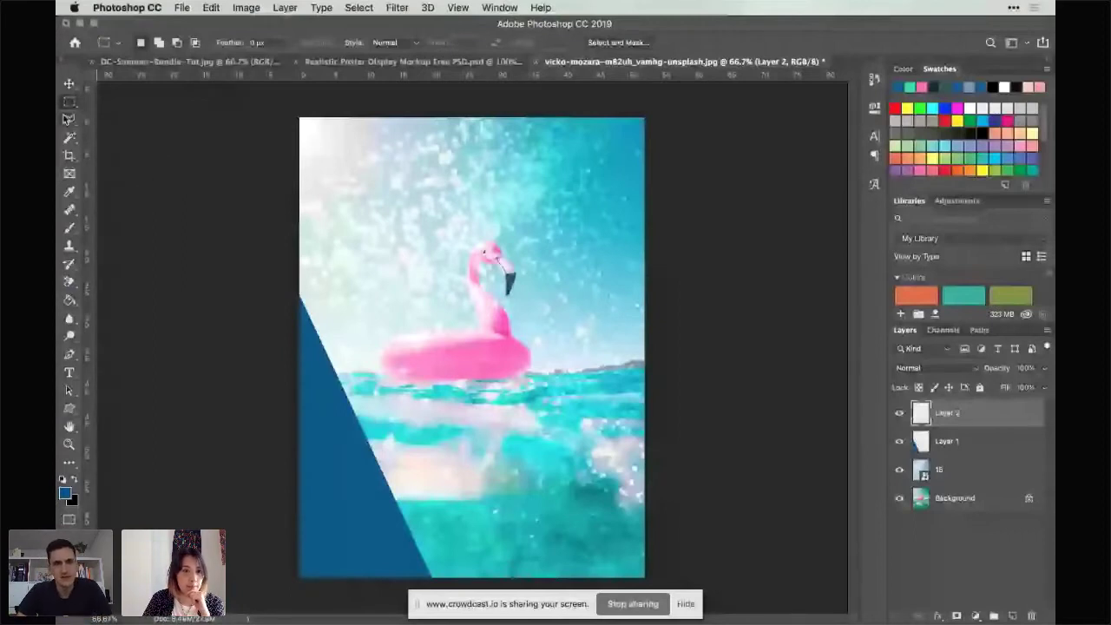
click(68, 119)
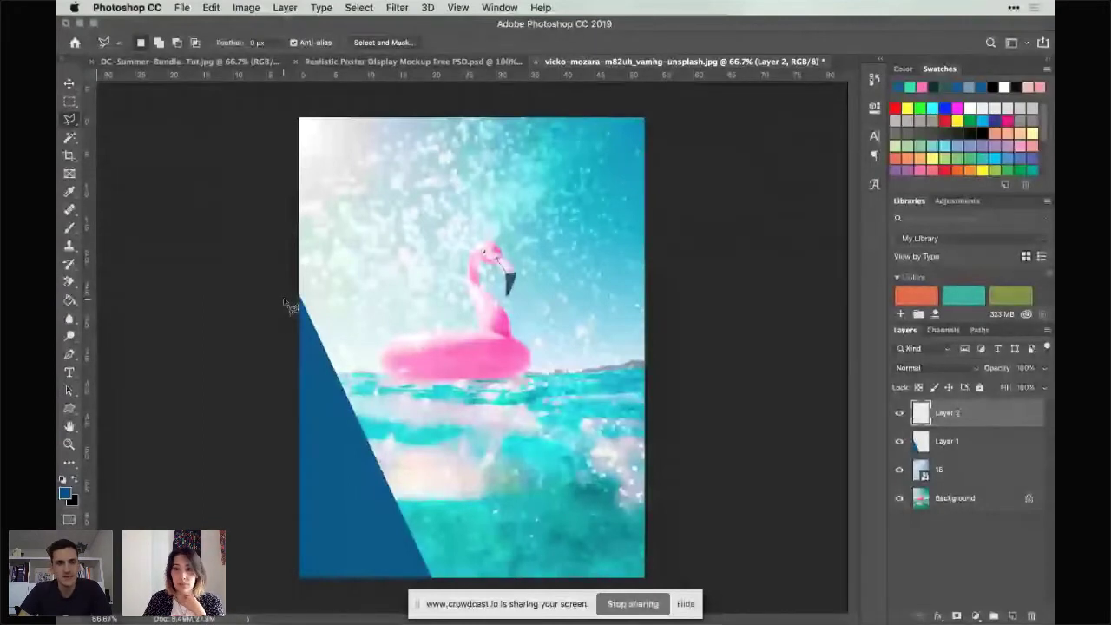
click(286, 303)
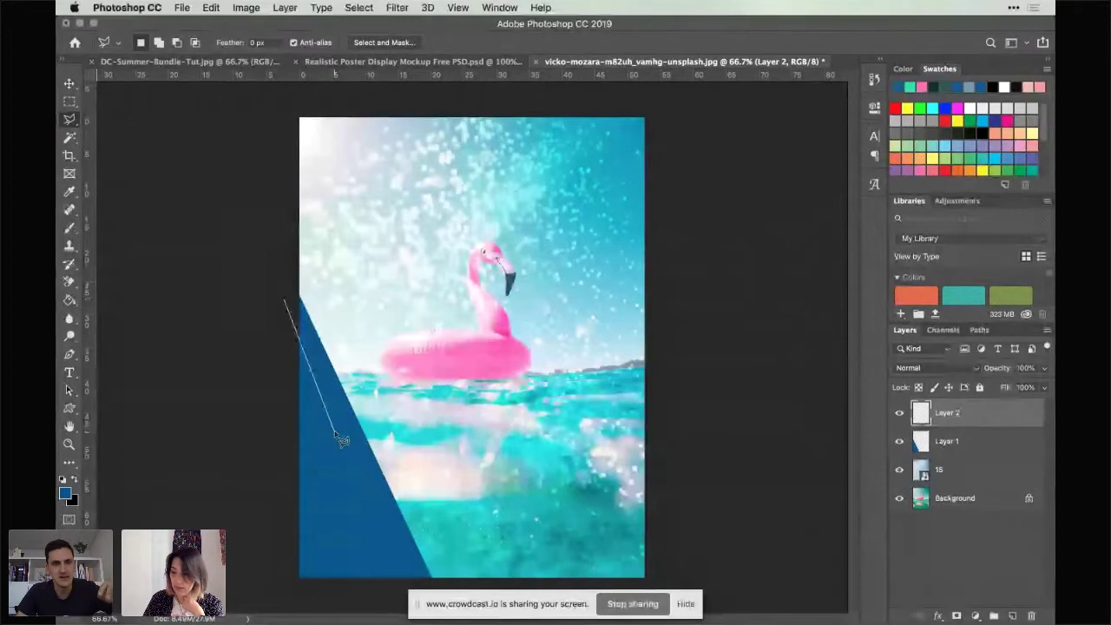
click(432, 581)
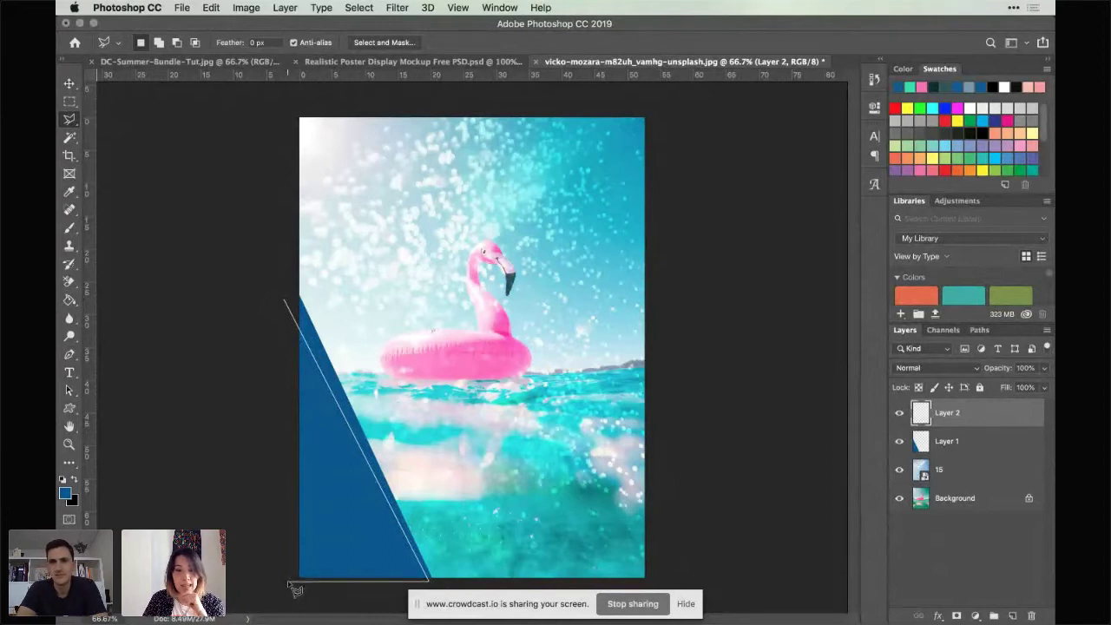
click(289, 581)
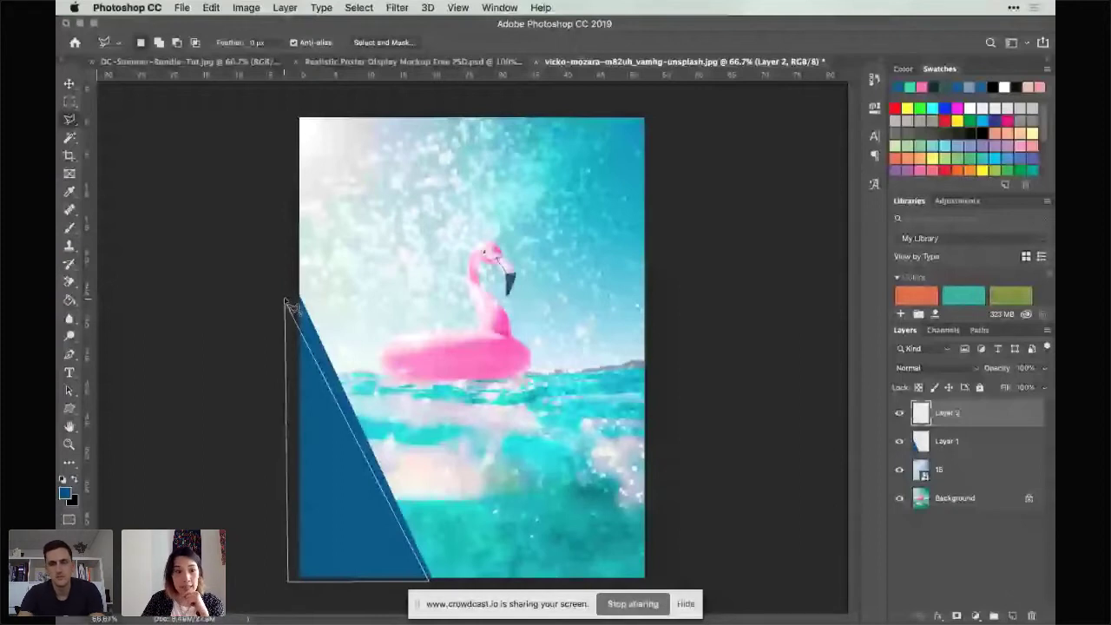
click(286, 302)
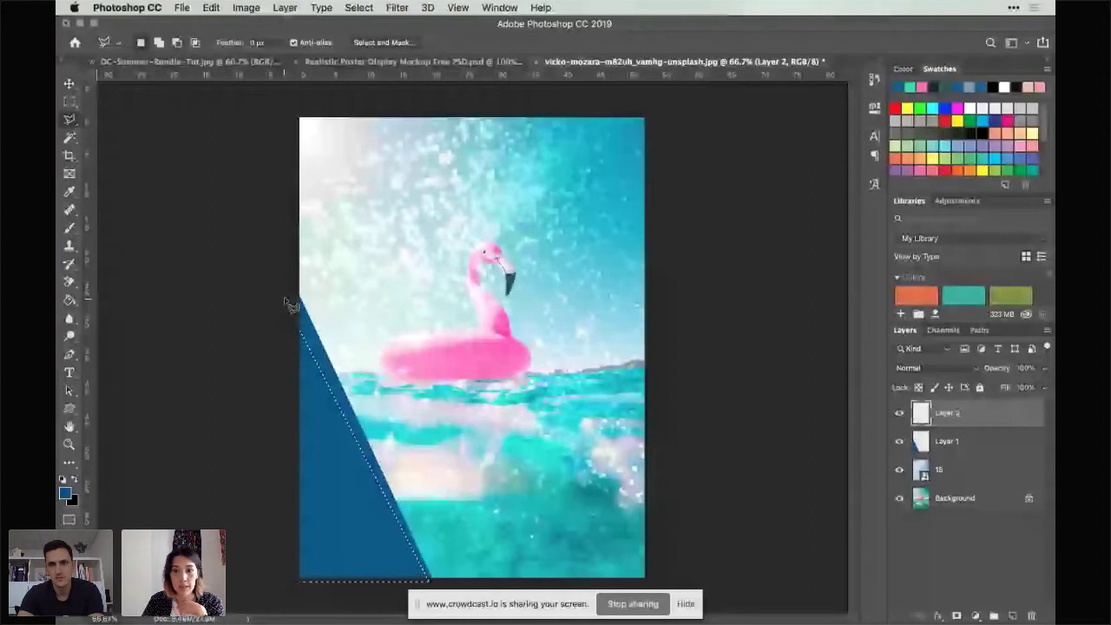
click(70, 100)
key(super+d)
Step: Place Deep Blush.jpg from Bundle Assets as an embedded image, scaled to about 291% and positioned over the blue triangles in the canvas's lower-left corner
click(183, 9)
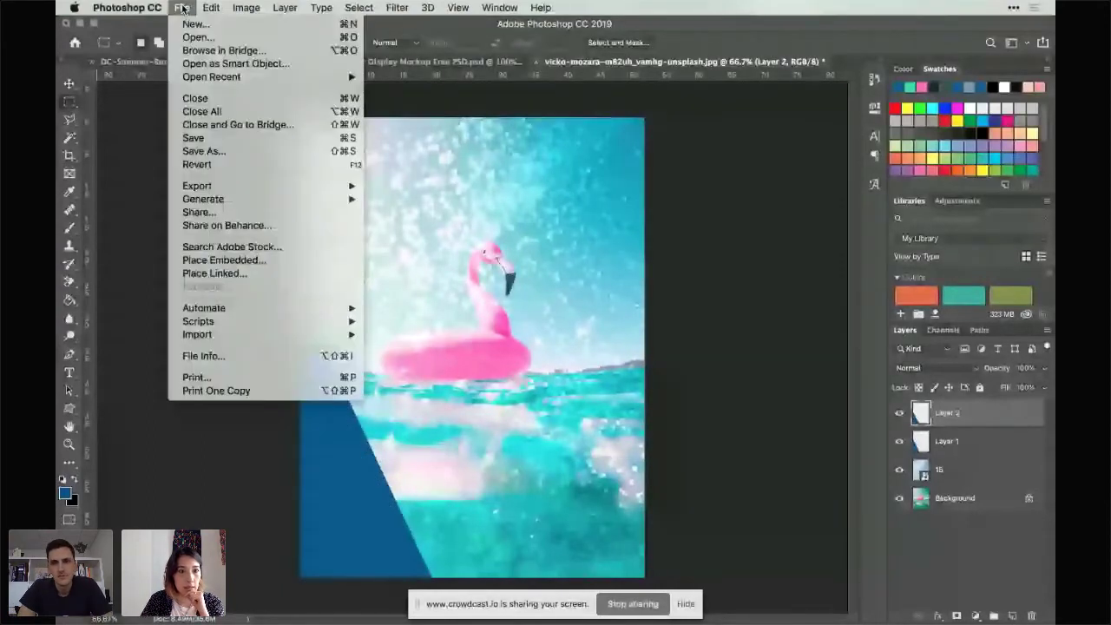
key(Escape)
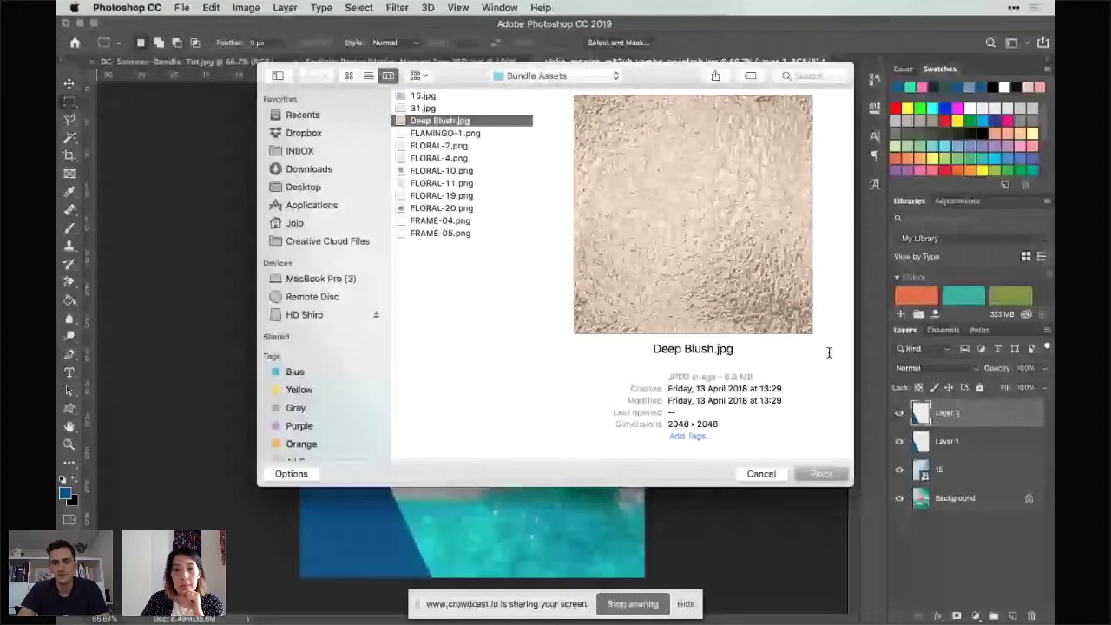
click(822, 473)
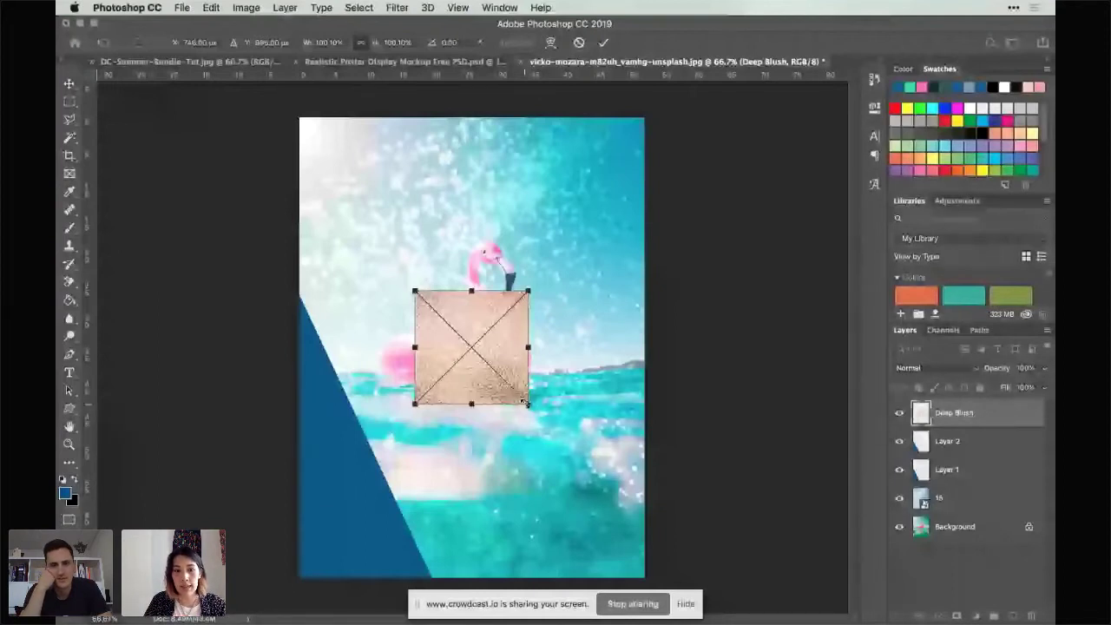
drag(526, 403, 631, 513)
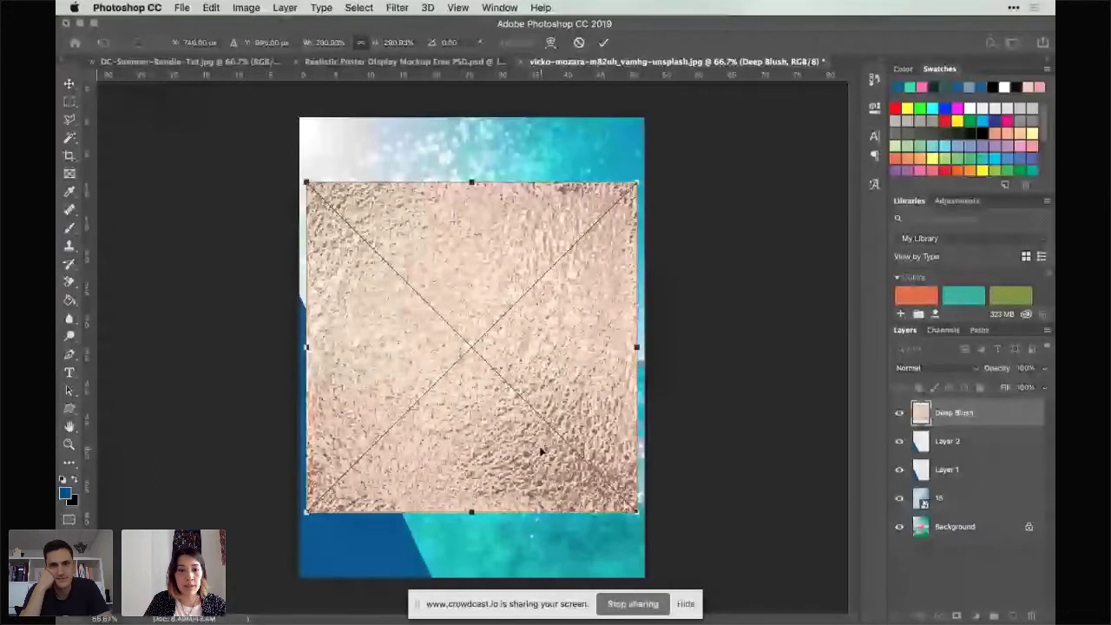
drag(540, 450, 457, 535)
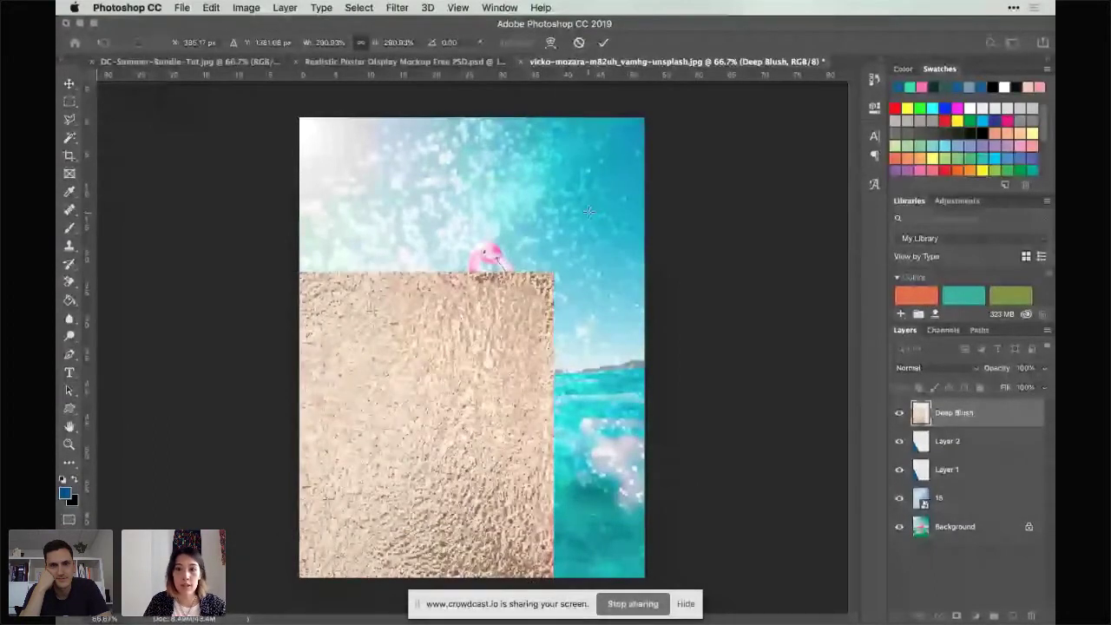
key(Return)
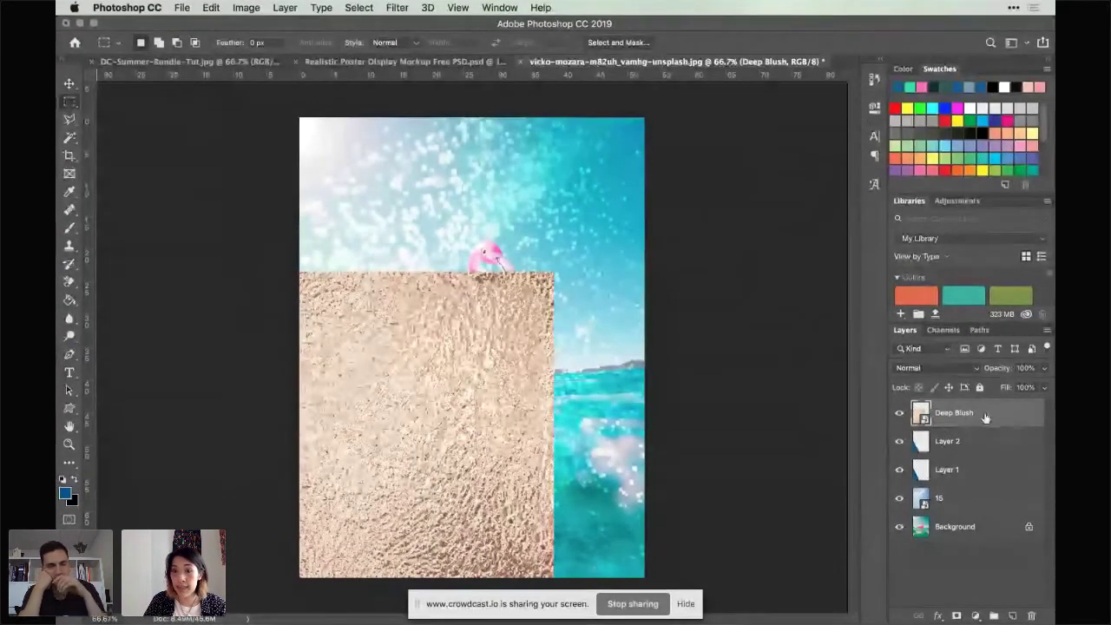
Step: Clip the Deep Blush texture to the narrower triangle on Layer 2
right_click(987, 417)
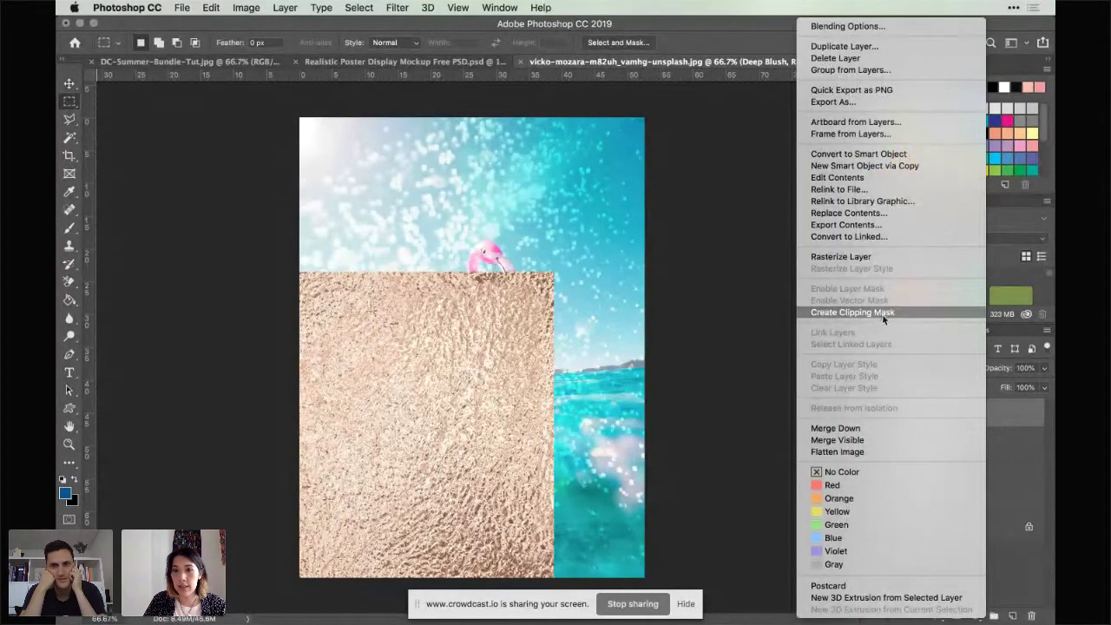
click(1013, 412)
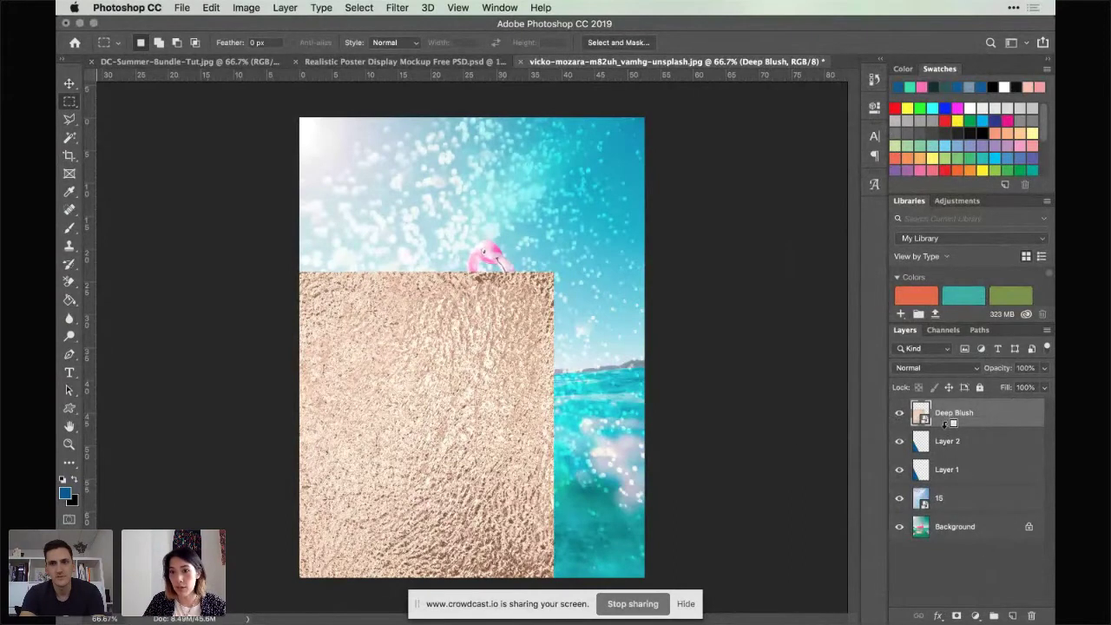
alt+click(944, 424)
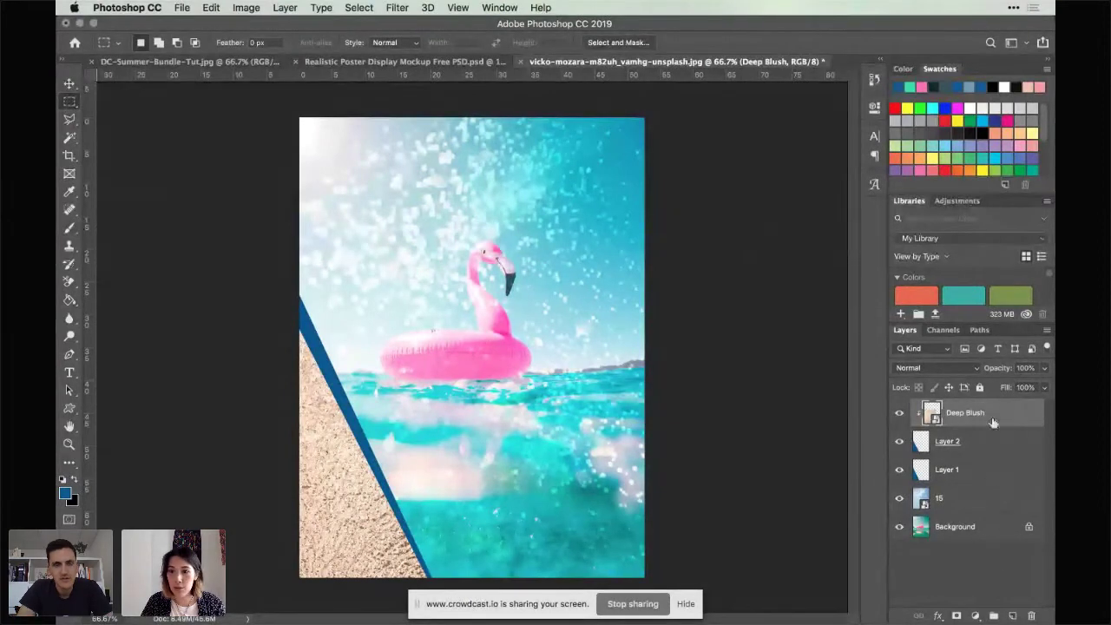
Step: Group the Deep Blush, Layer 2 and Layer 1 layers and name the group SHAPES L
shift+click(992, 472)
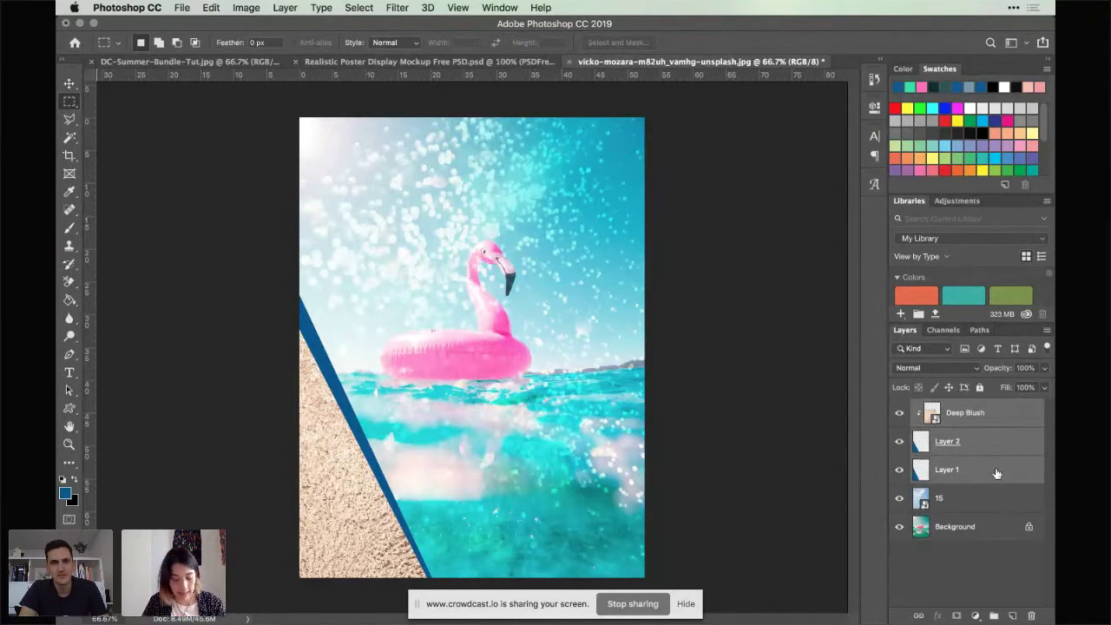
key(super+g)
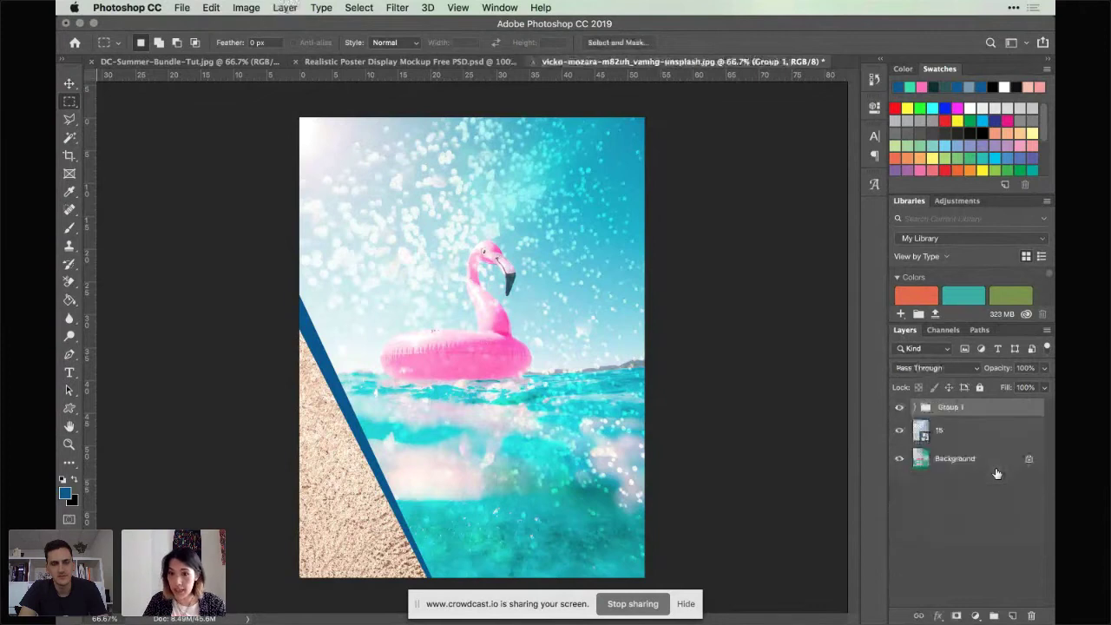
double_click(950, 408)
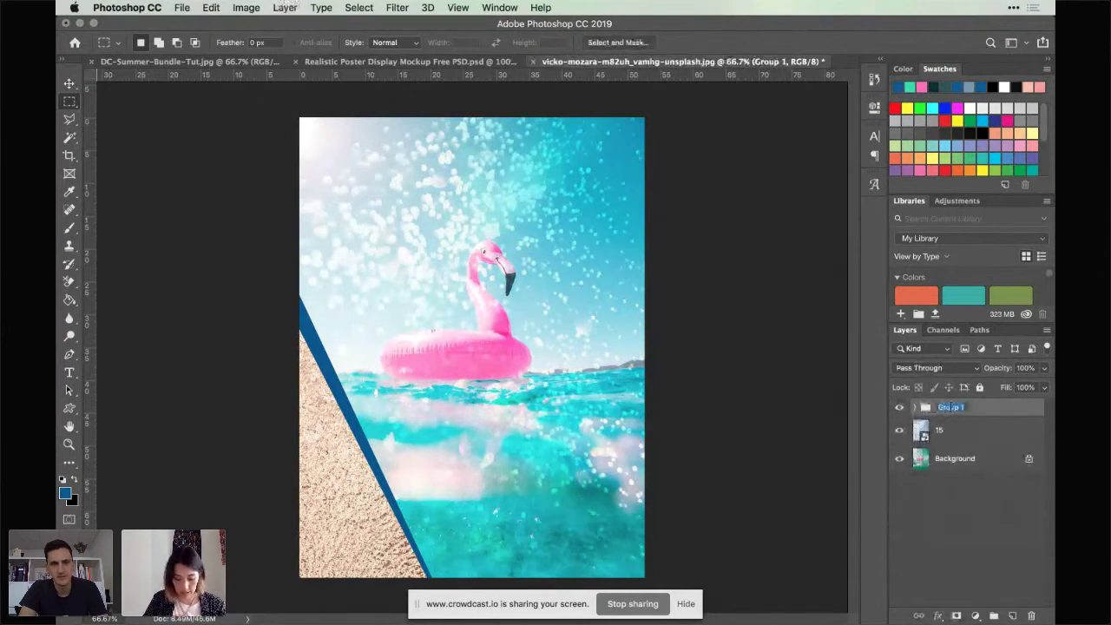
text(SHAPES)
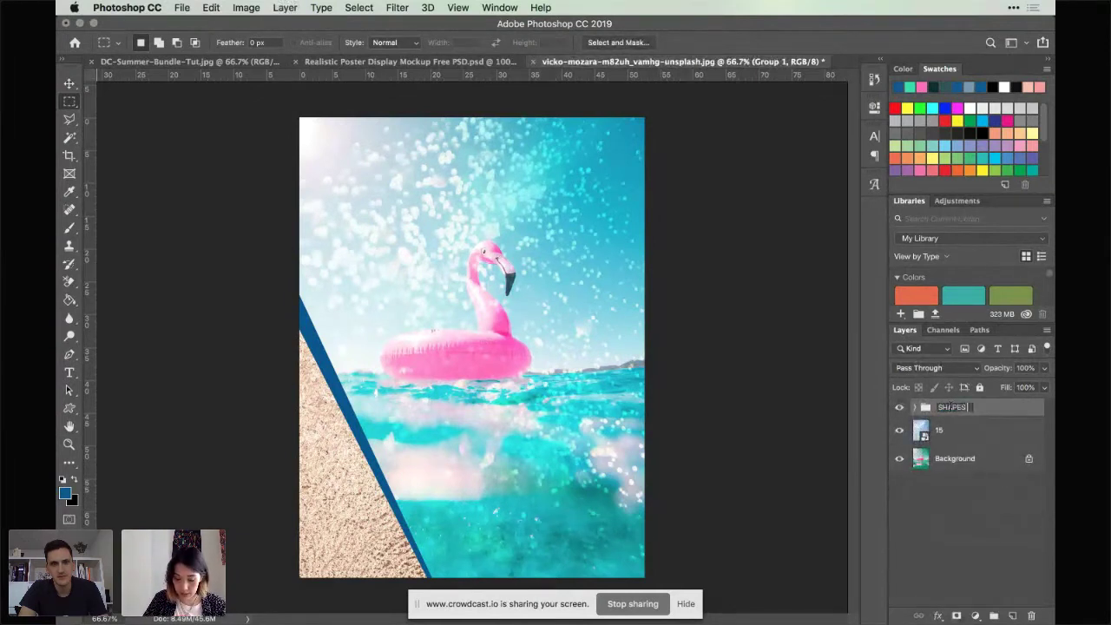
text( L)
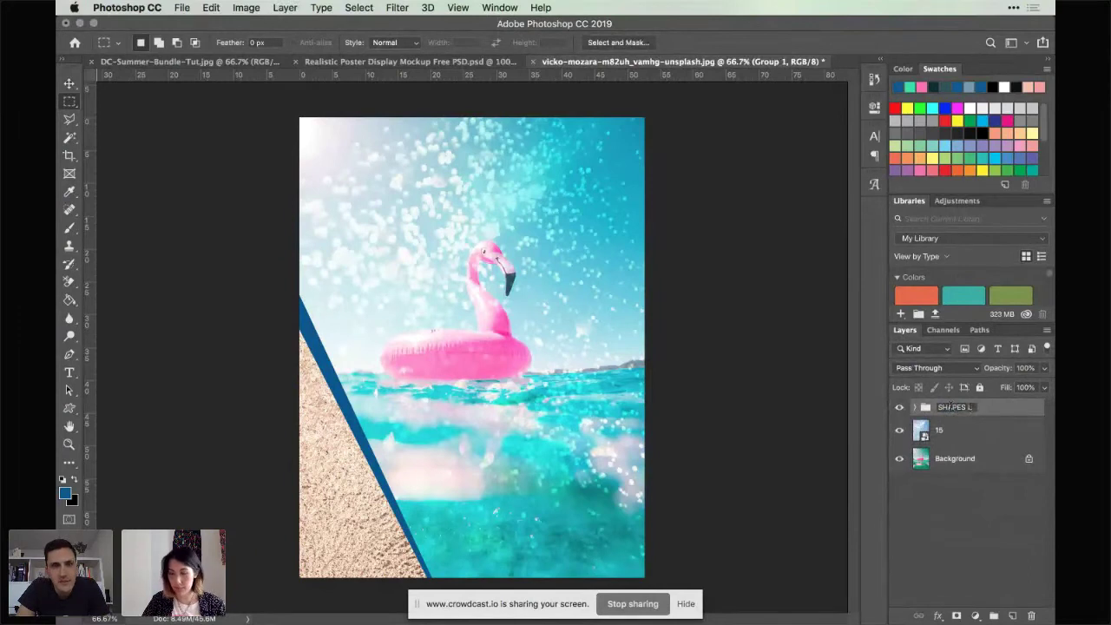
key(Return)
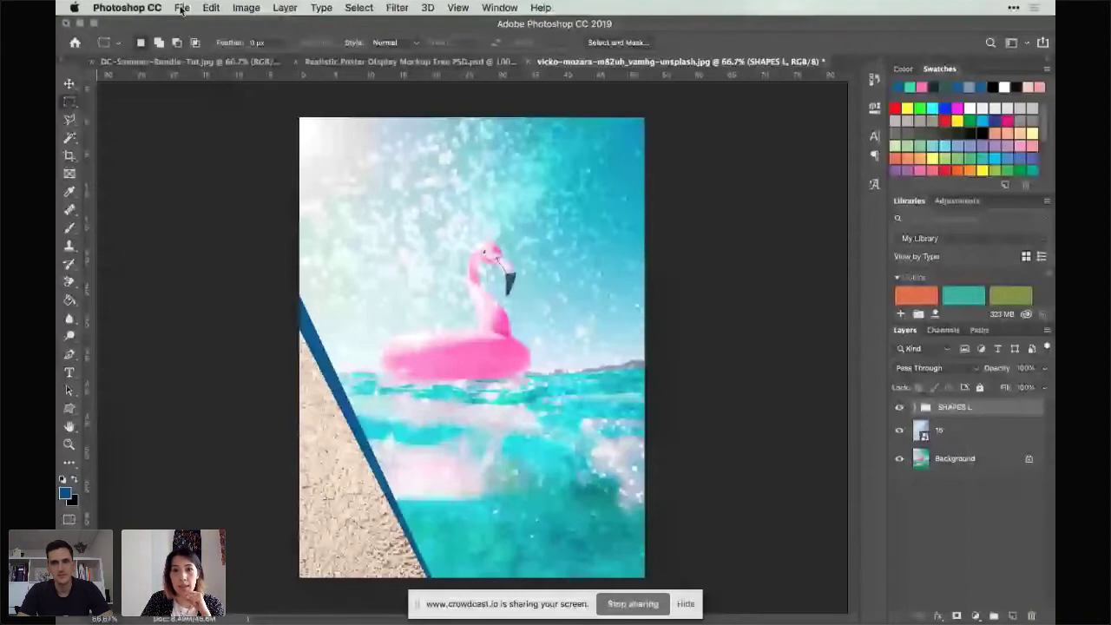
Step: Place FLORAL-4.png, FLORAL-10.png and FLORAL-11.png from the Bundle Assets folder into the poster, then hide the FLORAL-4 and FLORAL-11 layers
click(419, 620)
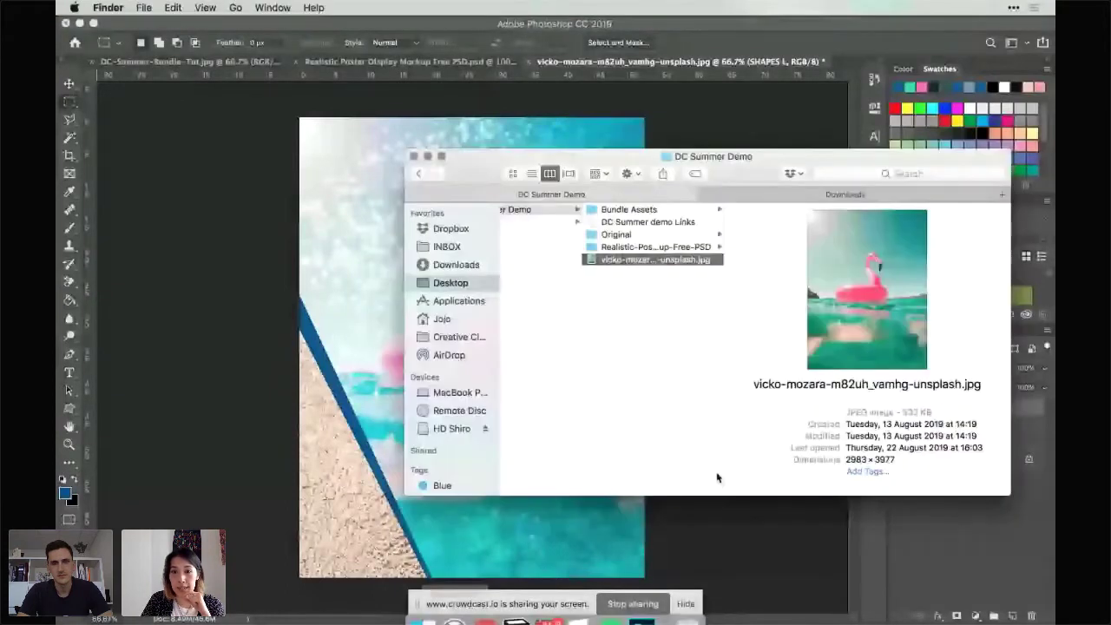
click(630, 211)
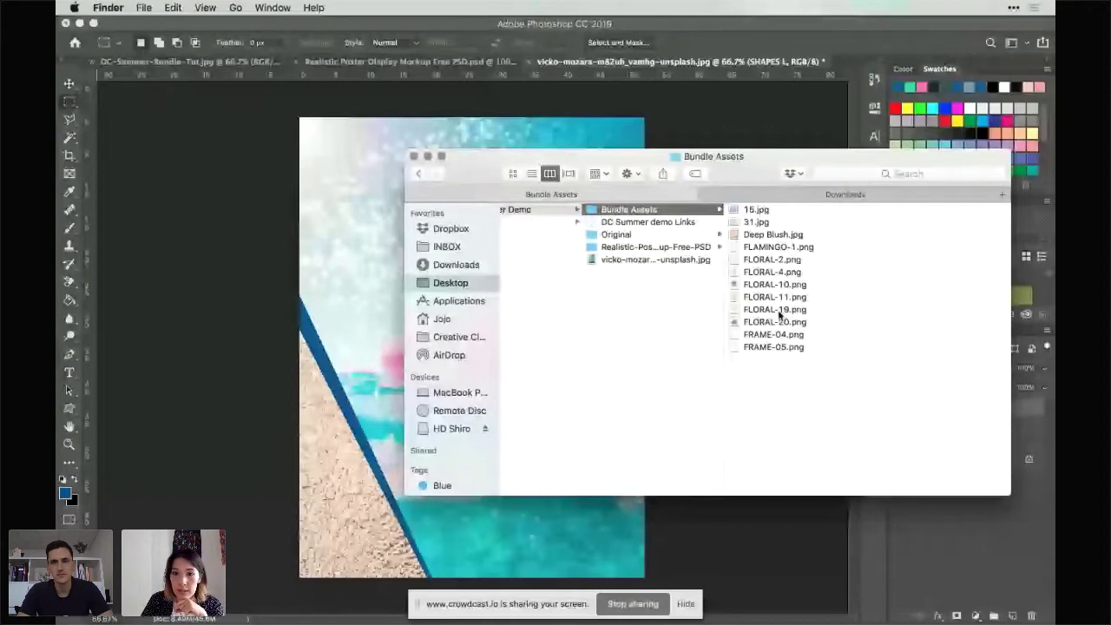
click(782, 289)
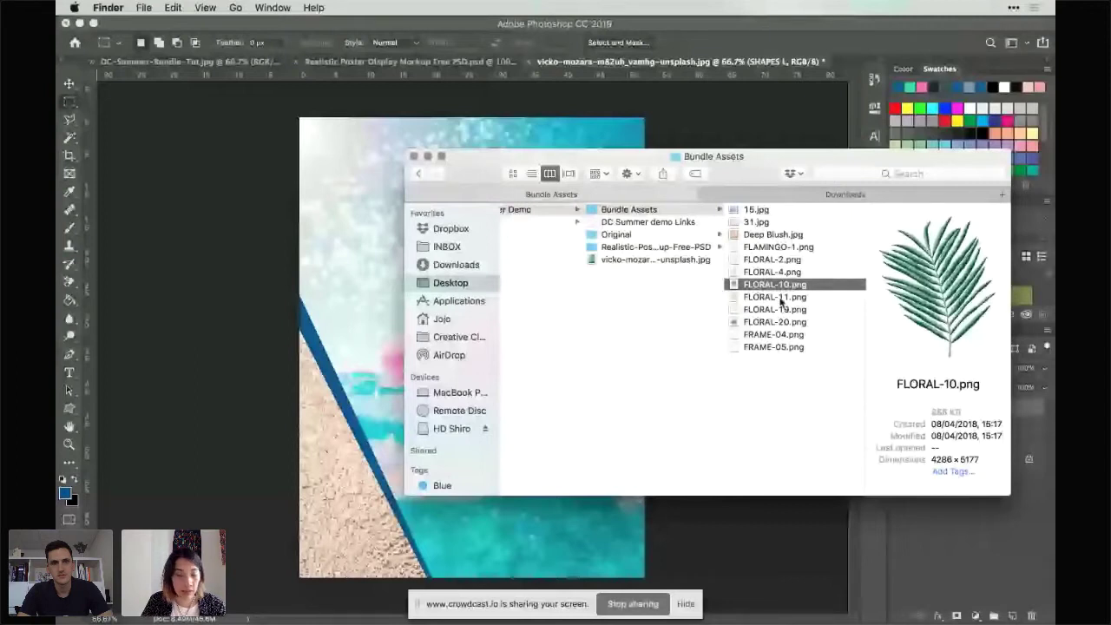
shift+click(821, 296)
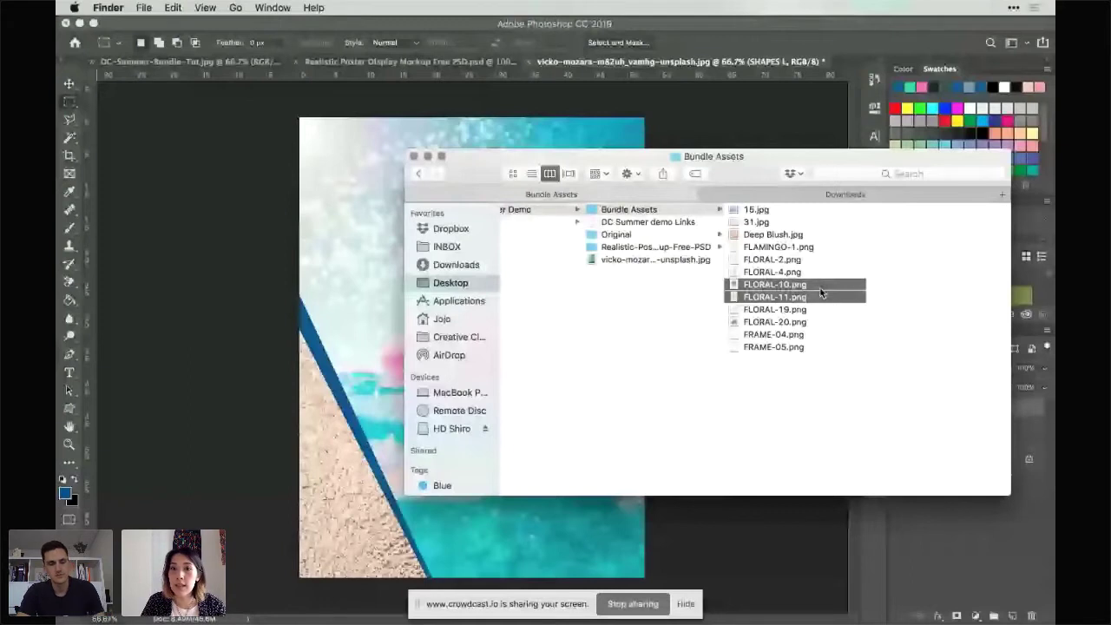
shift+click(781, 272)
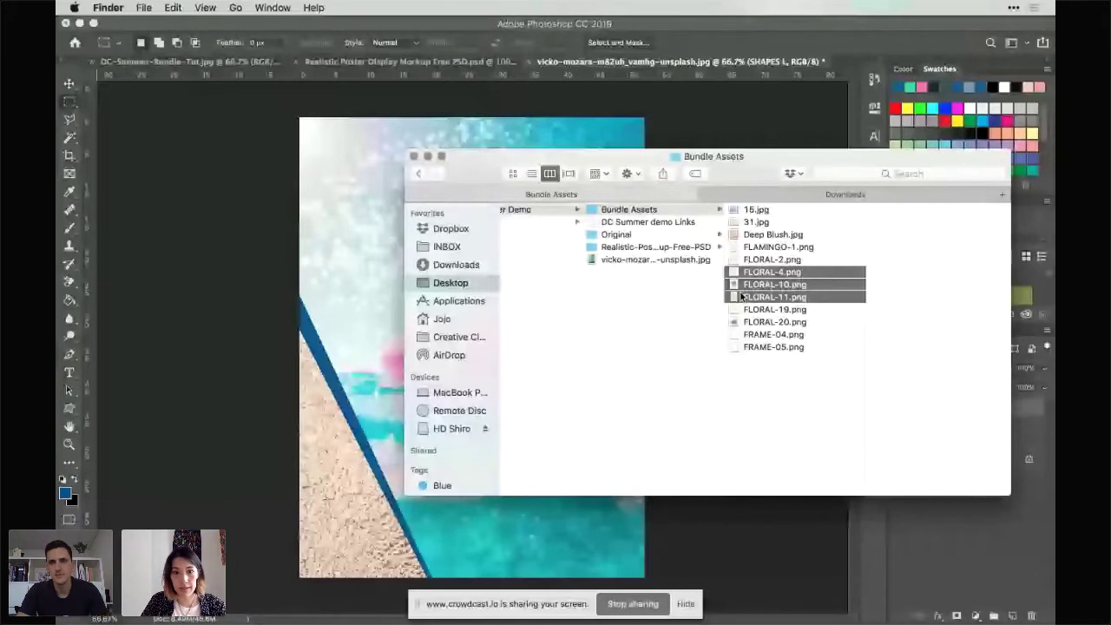
drag(742, 297, 677, 292)
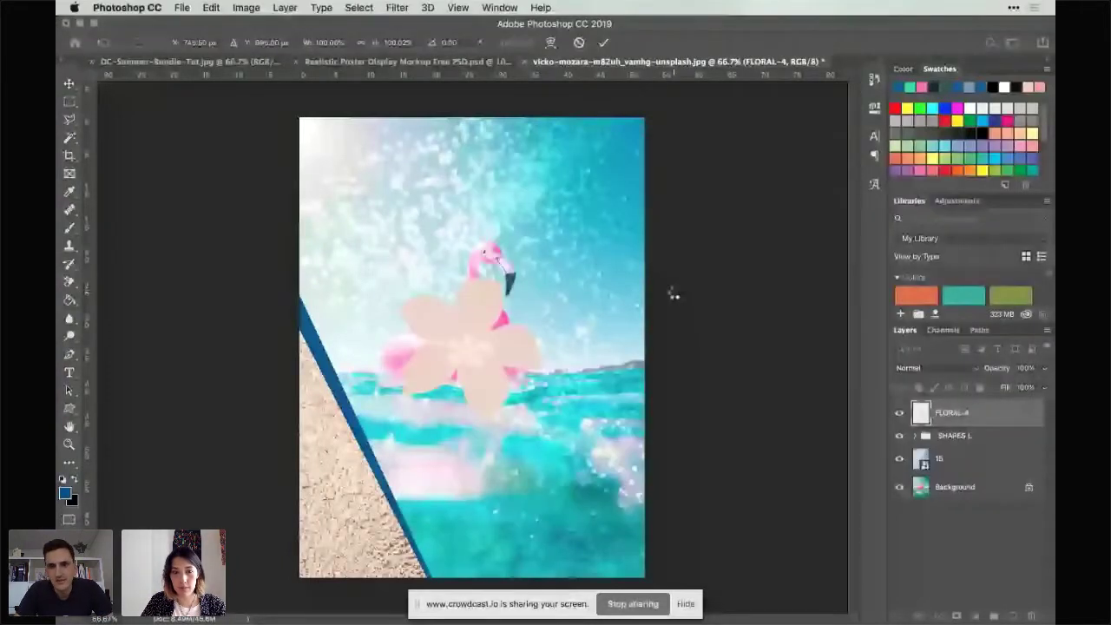
key(Return)
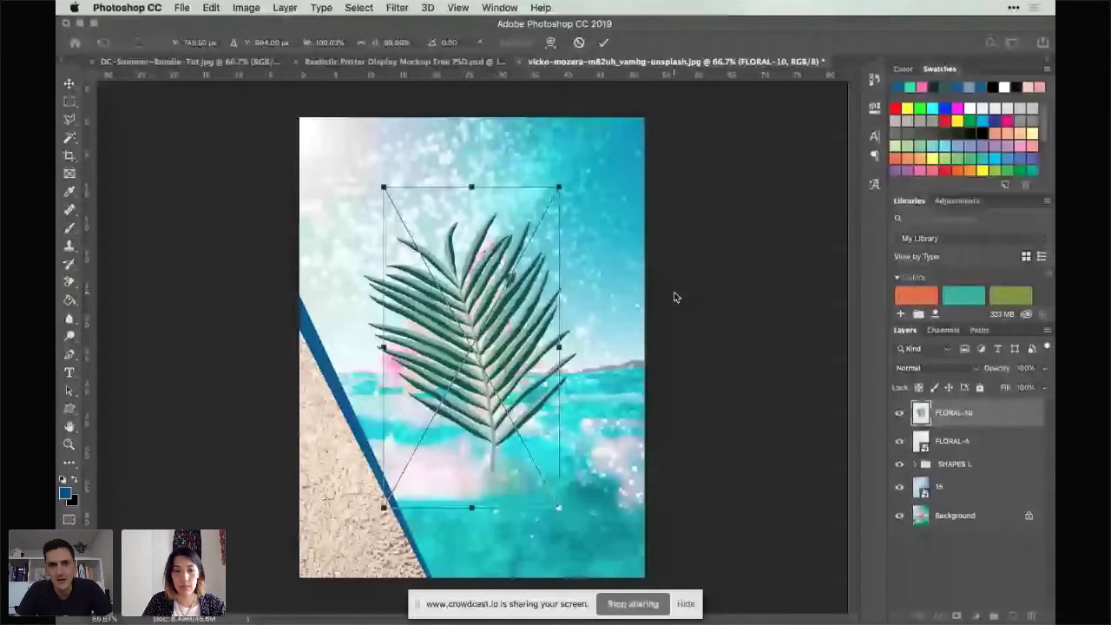
key(Return)
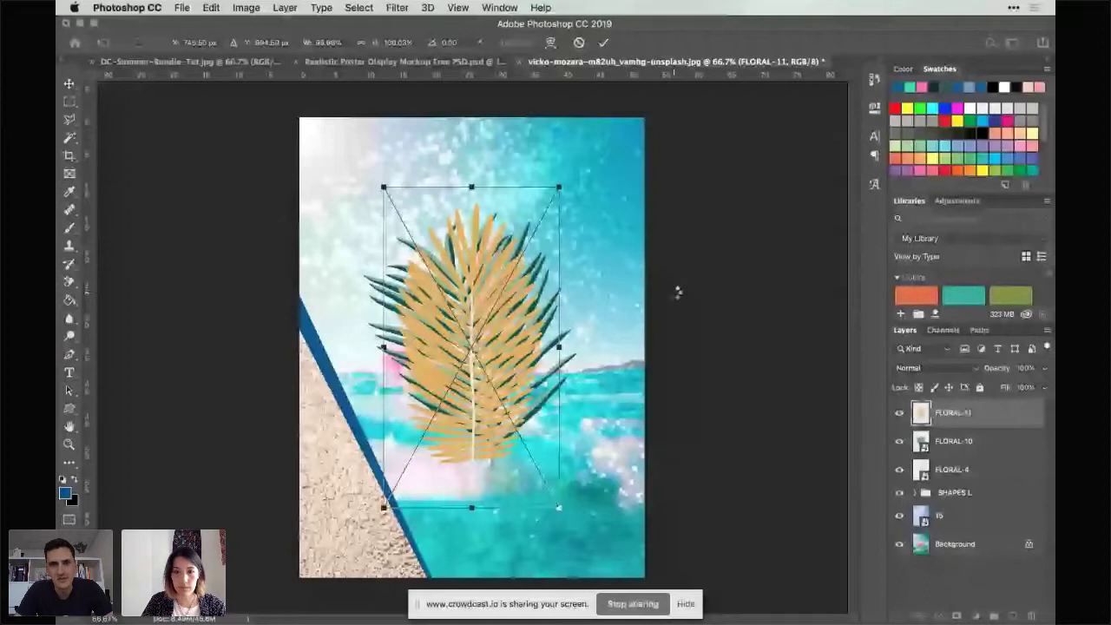
key(Escape)
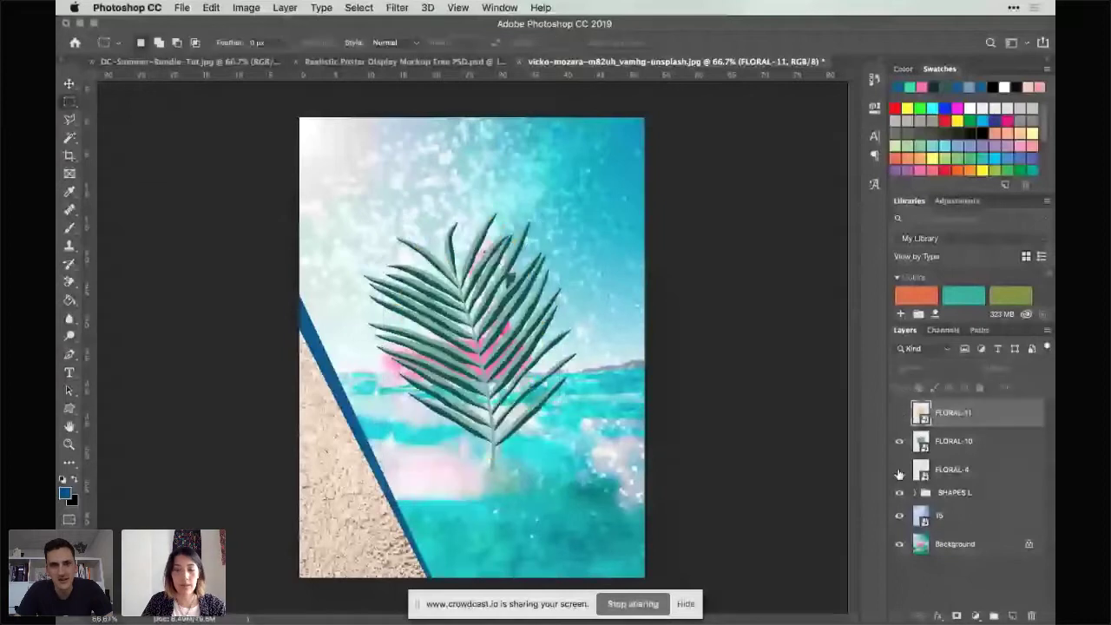
Step: Scale the green FLORAL-10 palm leaf to about 88% and move it over the textured triangle in the canvas's lower-left corner
click(993, 442)
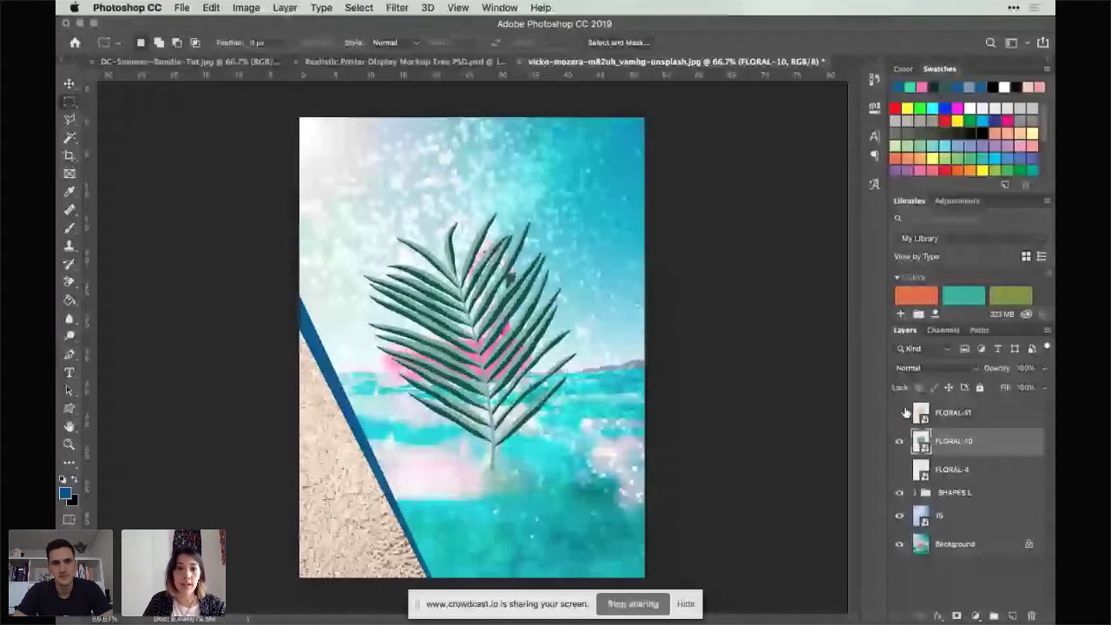
key(super+t)
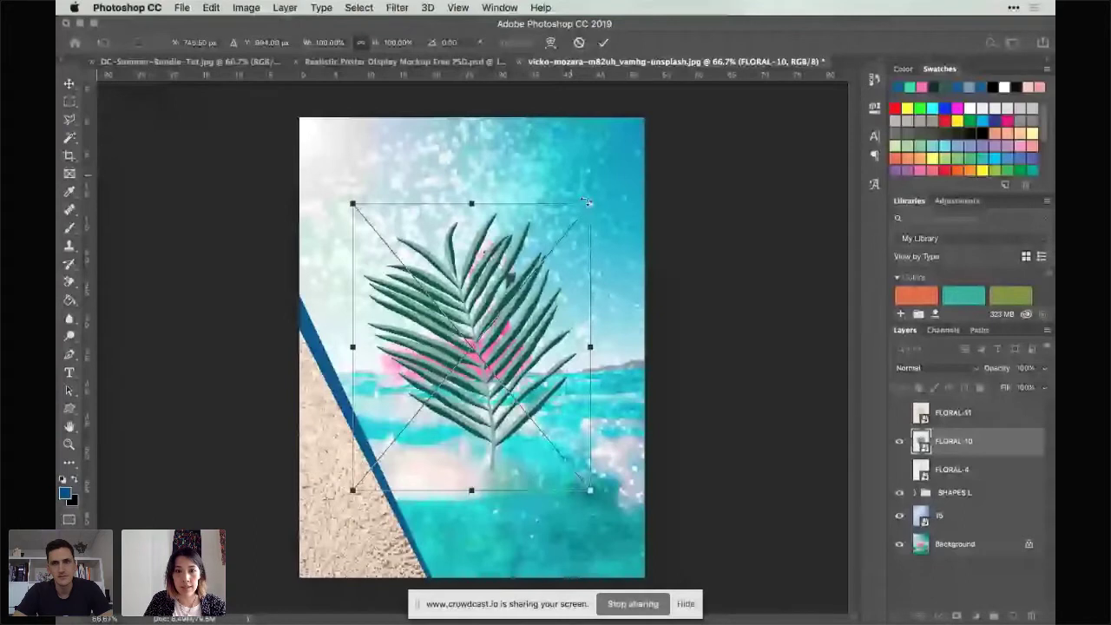
drag(588, 203, 563, 238)
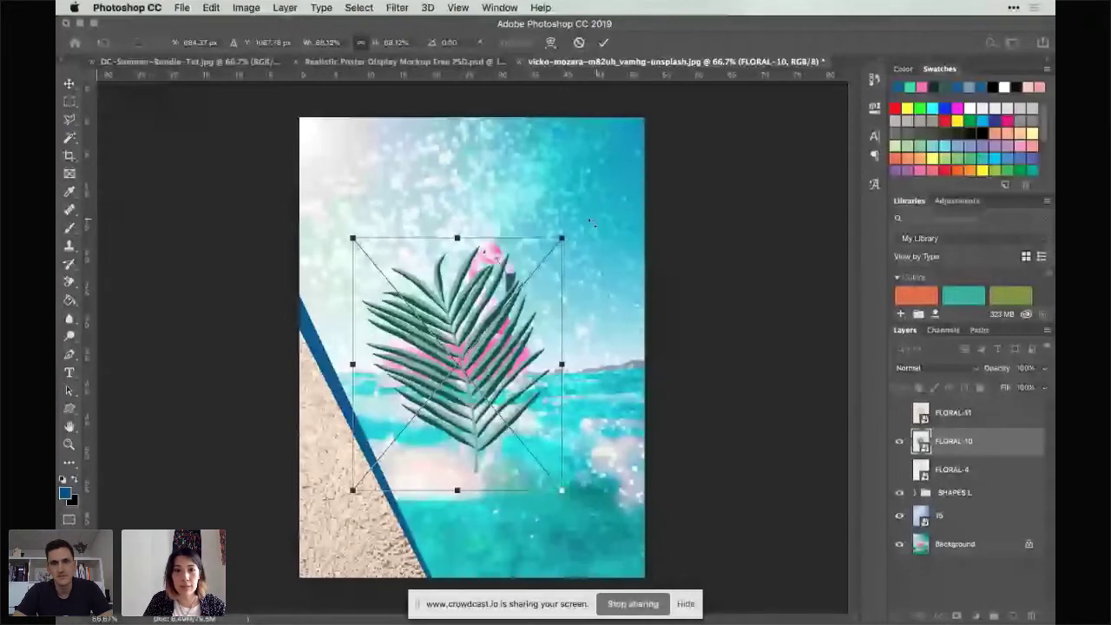
drag(591, 223, 364, 442)
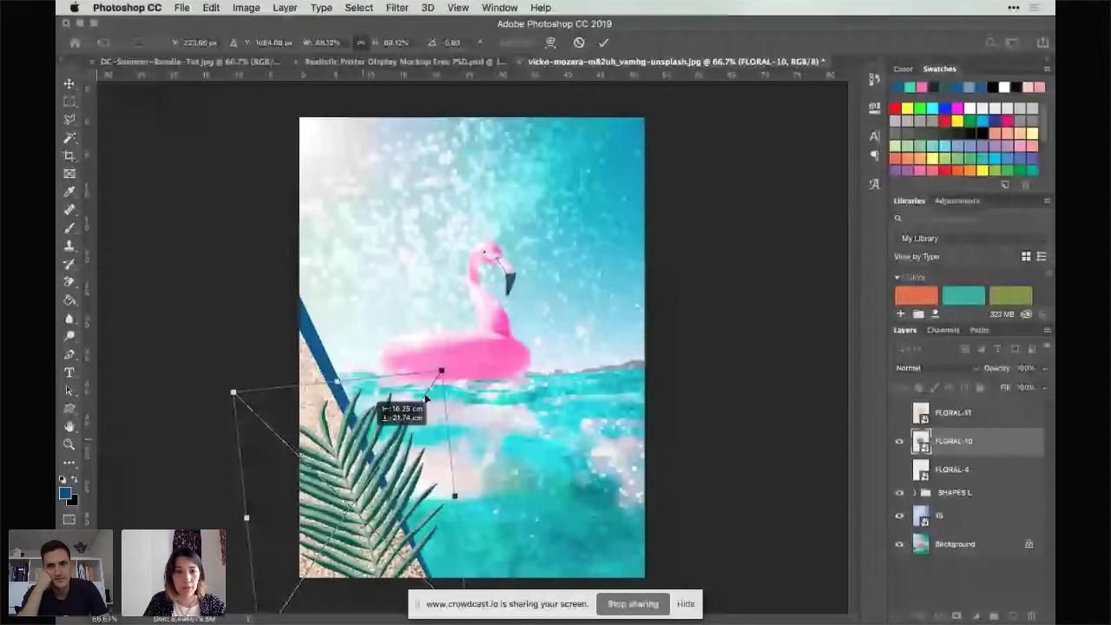
drag(426, 397, 376, 494)
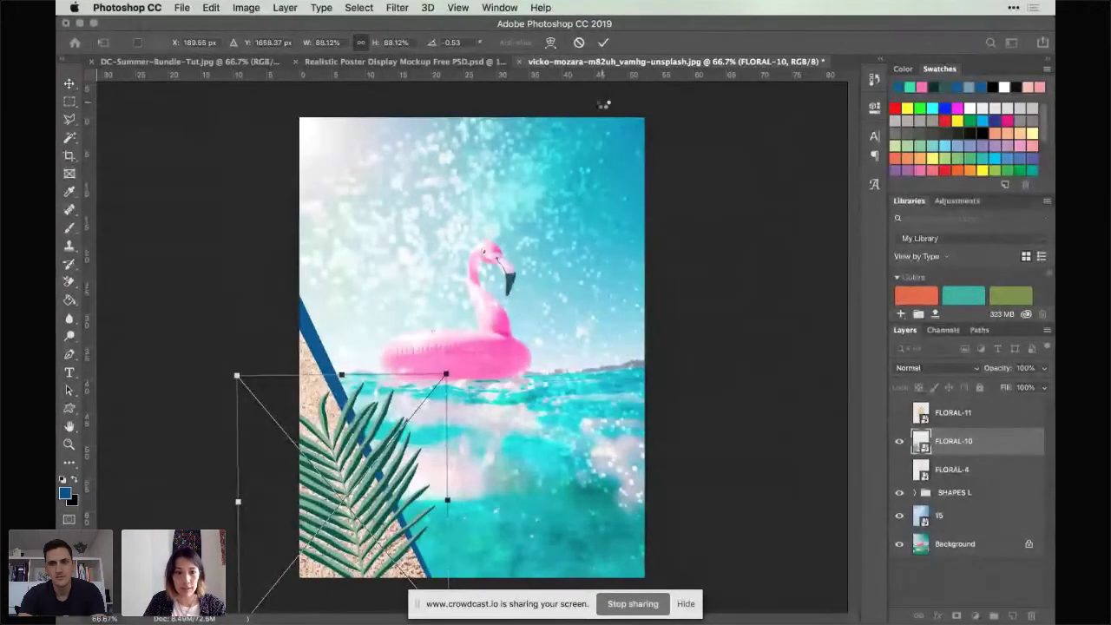
click(604, 42)
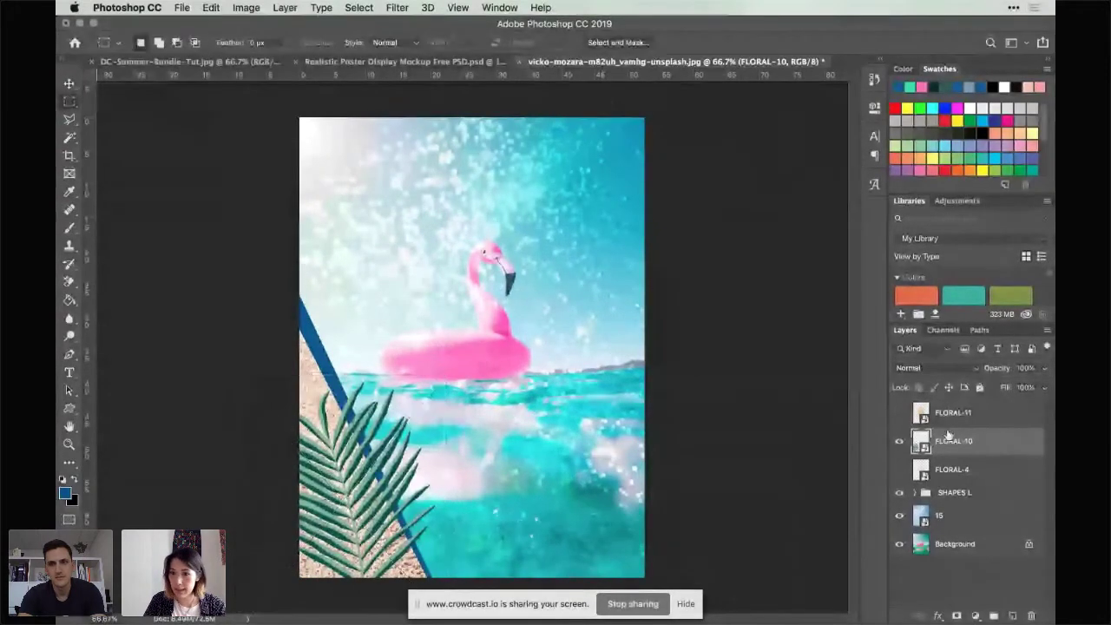
Step: Show the orange FLORAL-11 leaf, scale it to about 64%, rotate it about 23° and place it at the canvas's bottom edge beside the green leaf
click(898, 413)
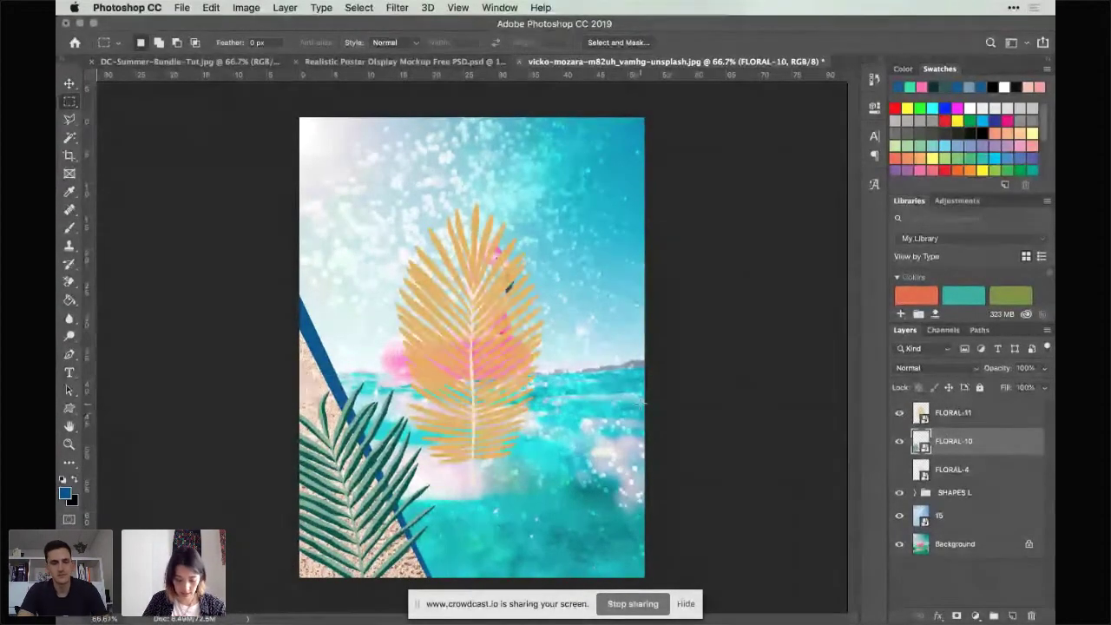
key(super+t)
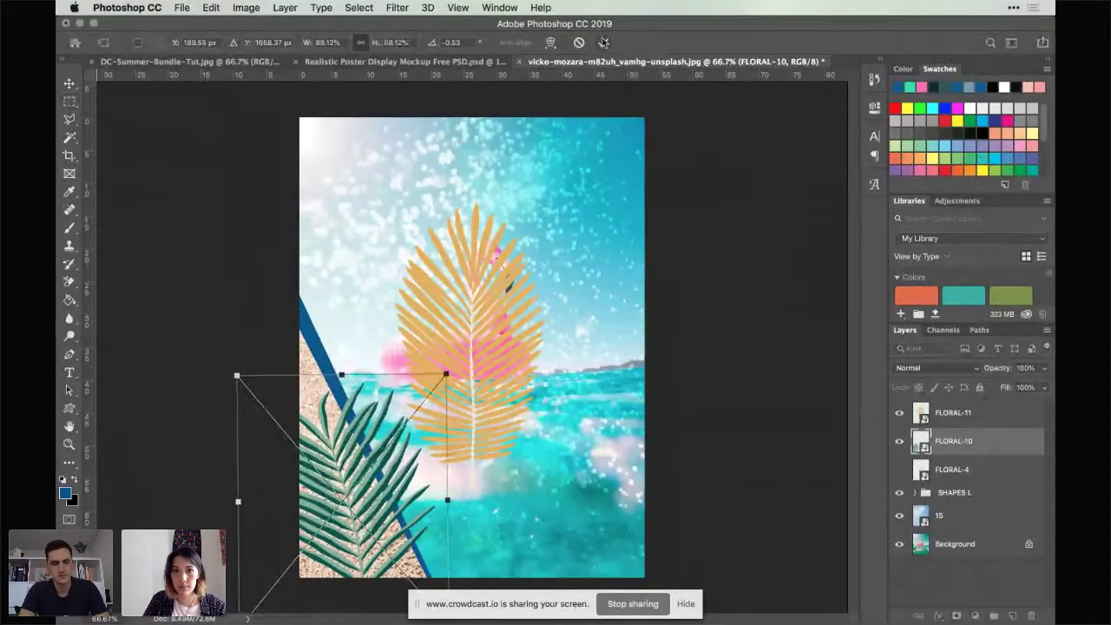
key(Return)
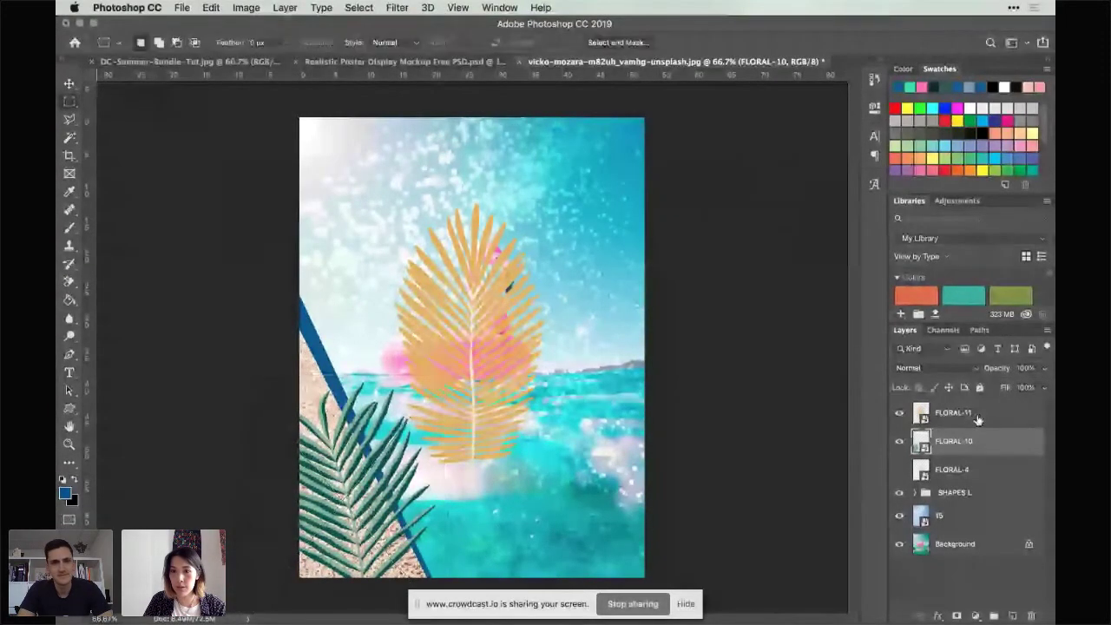
click(973, 415)
key(super+t)
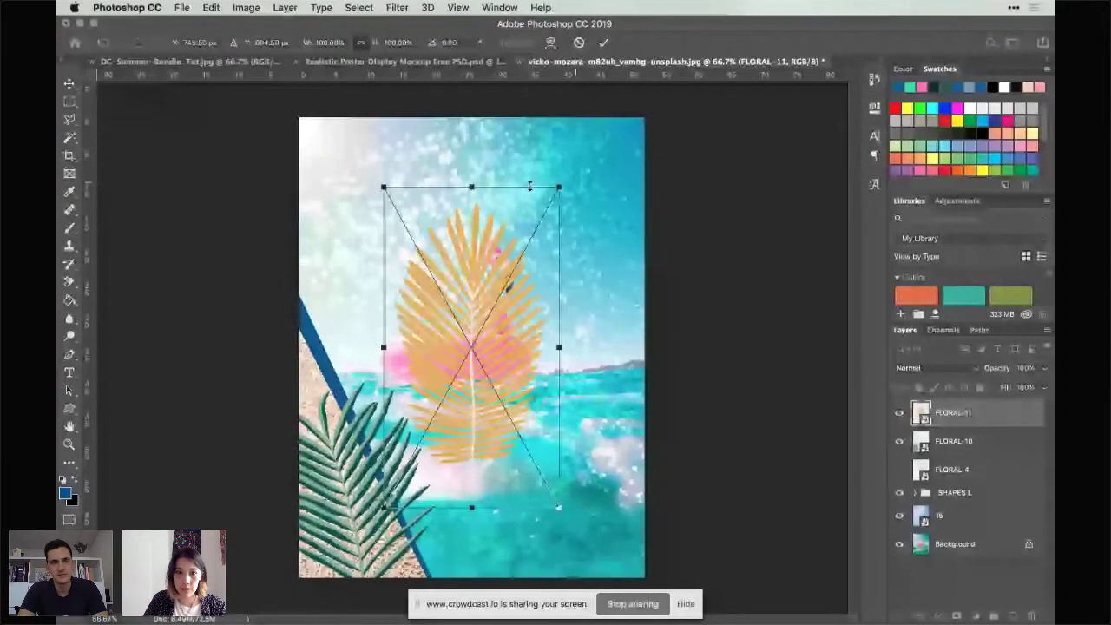
drag(530, 185, 537, 342)
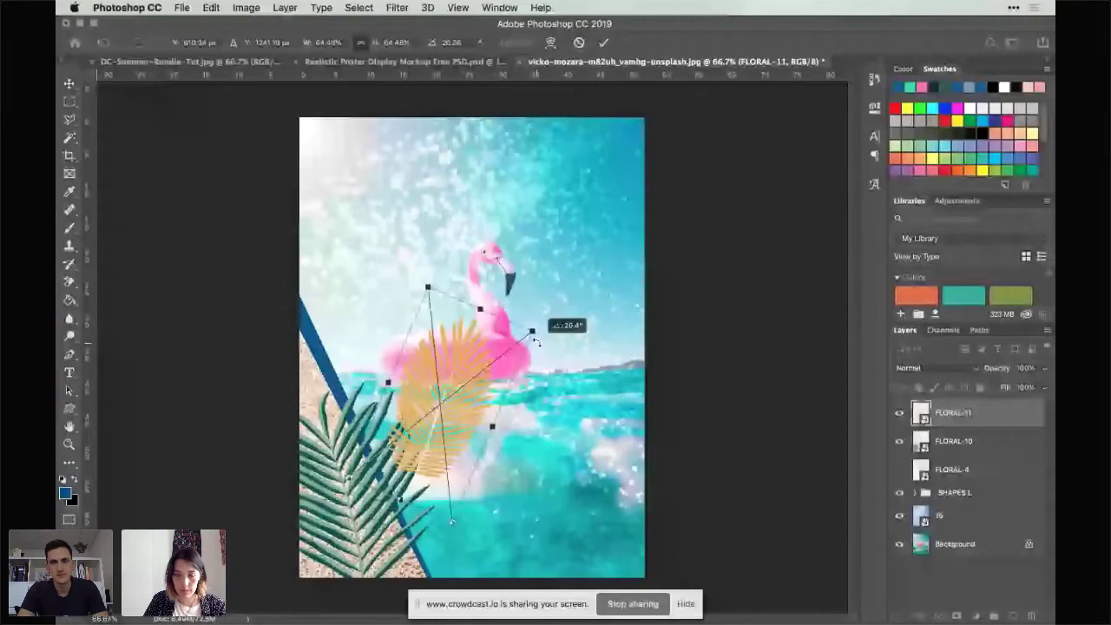
drag(469, 348, 493, 494)
click(604, 42)
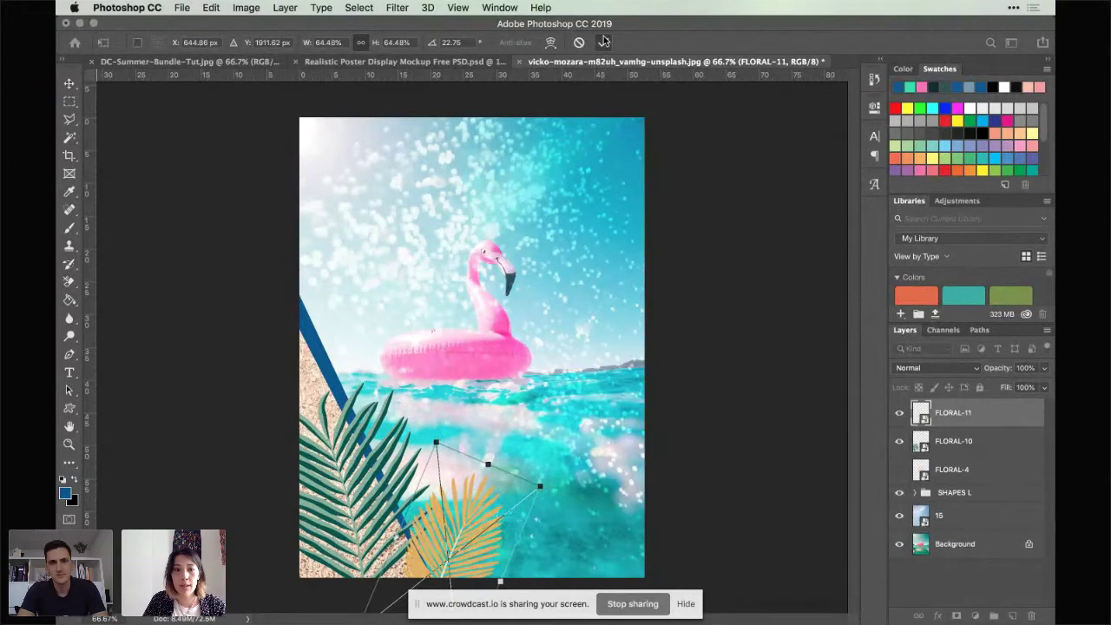
Step: Show the FLORAL-4 flower and scale it to about 75%
click(899, 470)
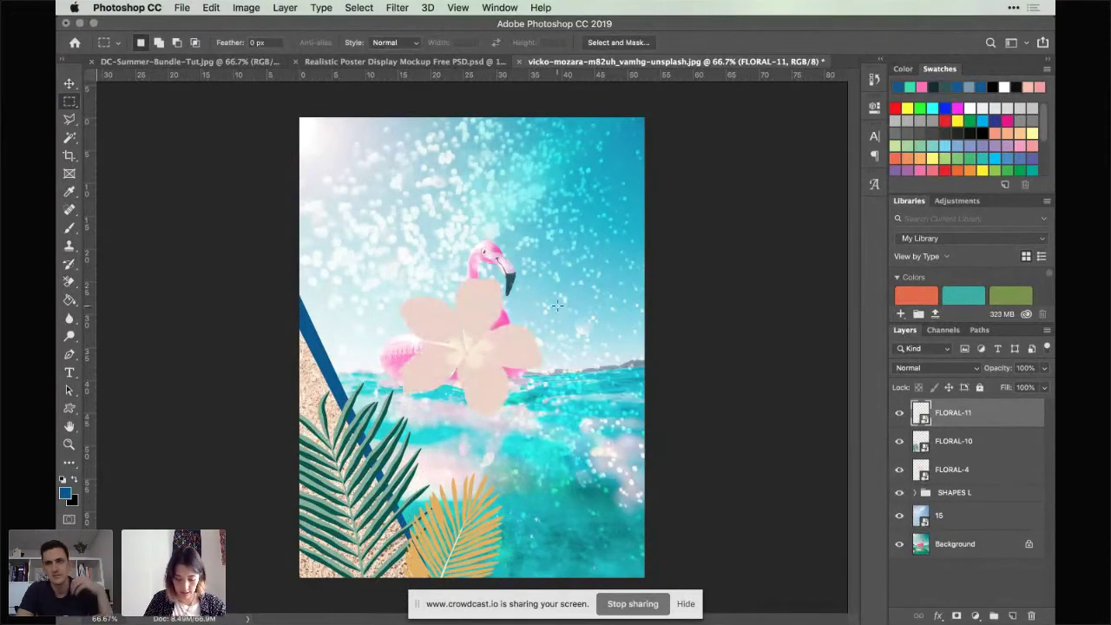
key(super+t)
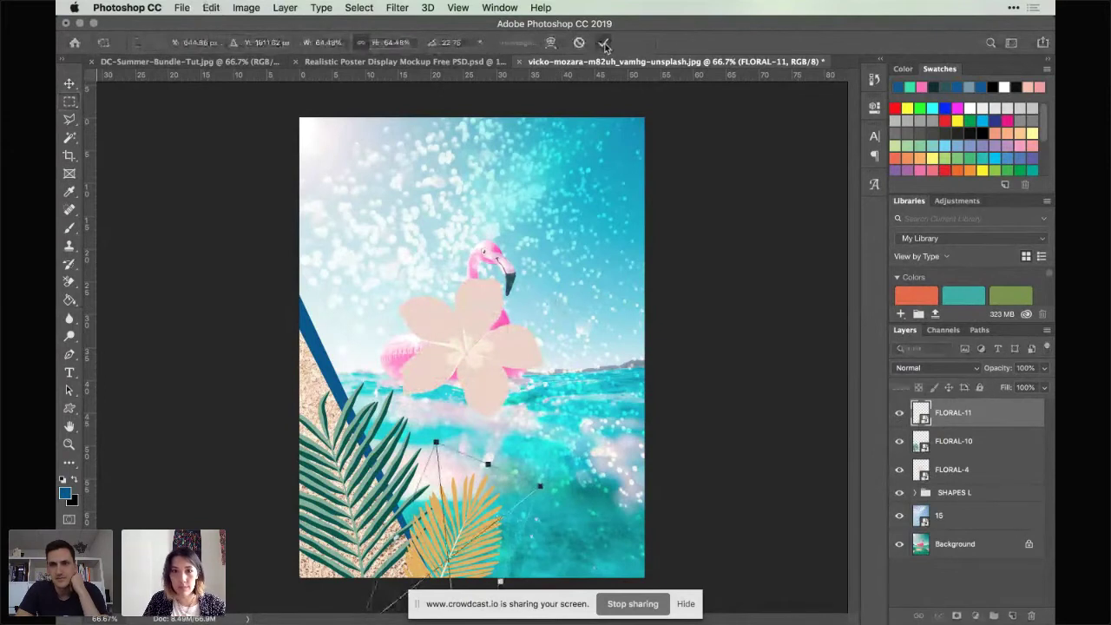
key(Return)
click(966, 470)
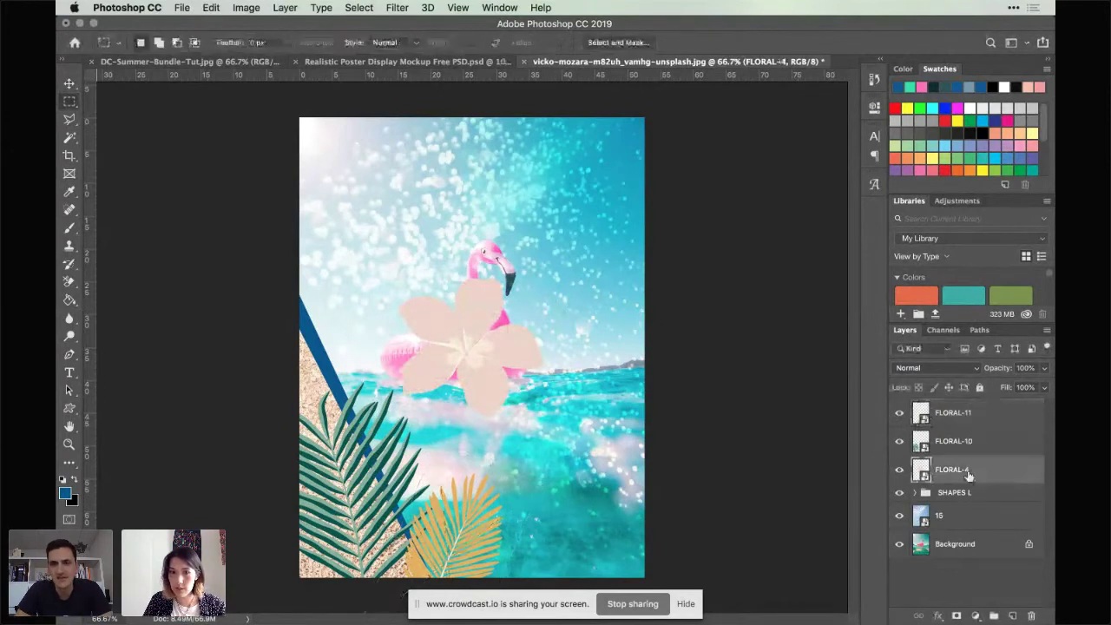
key(super+t)
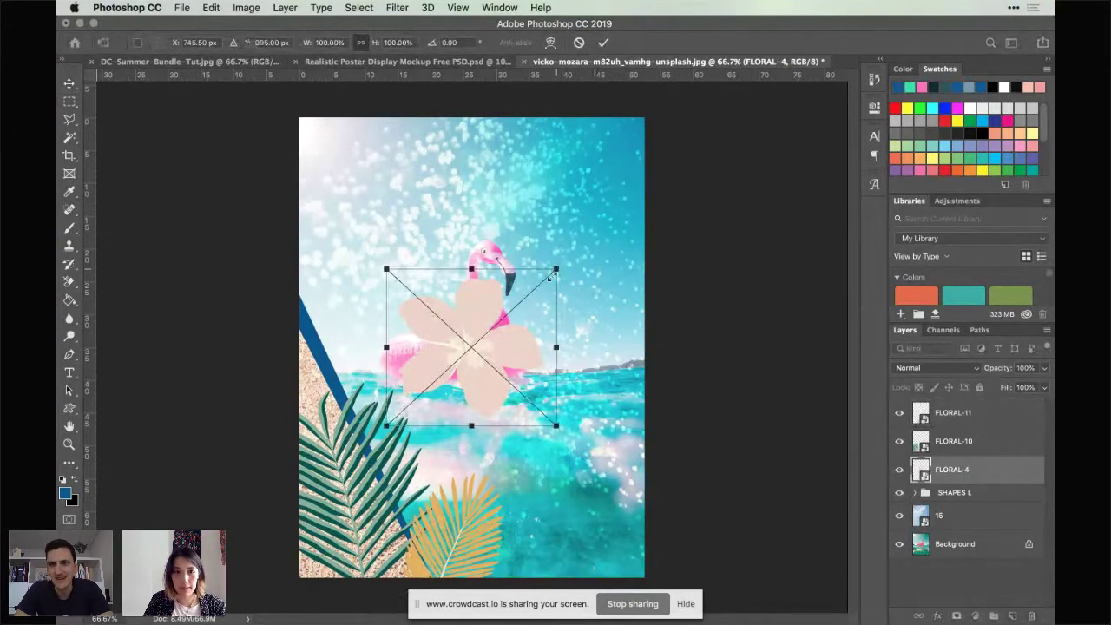
drag(550, 276, 548, 287)
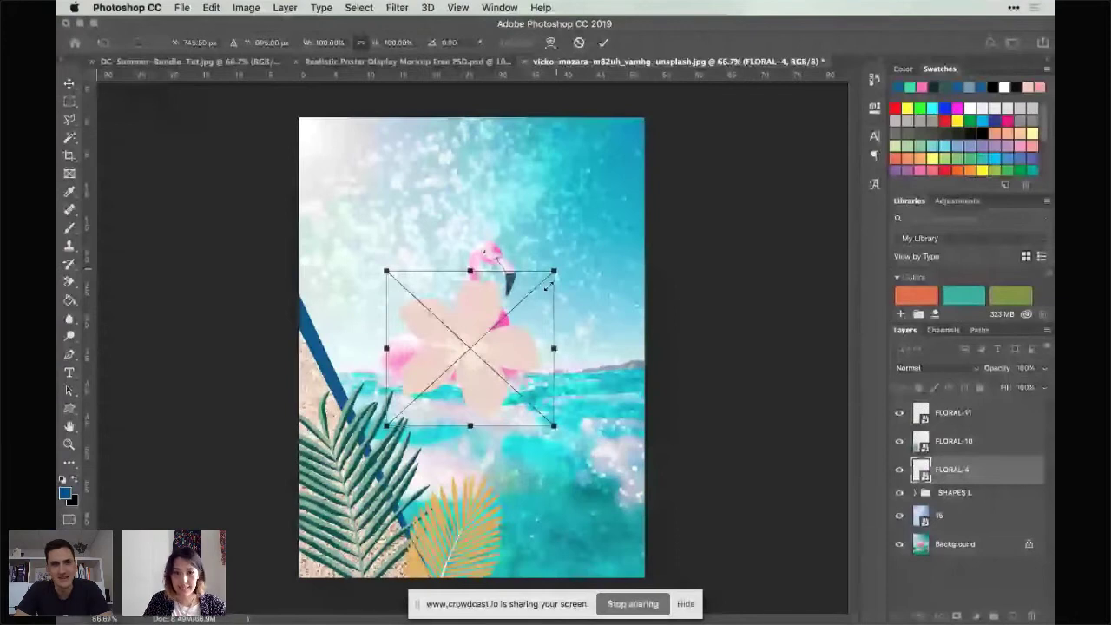
key(Return)
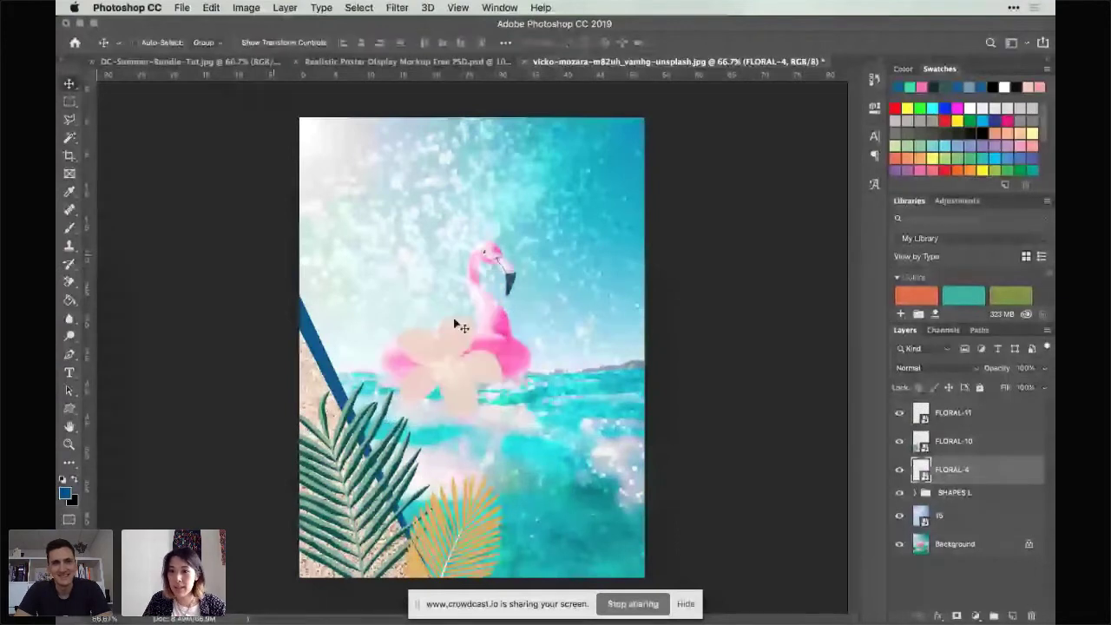
Step: Bring the FLORAL-4 flower to the front and move it to the canvas's bottom edge, between the green and orange leaves
drag(456, 325, 436, 493)
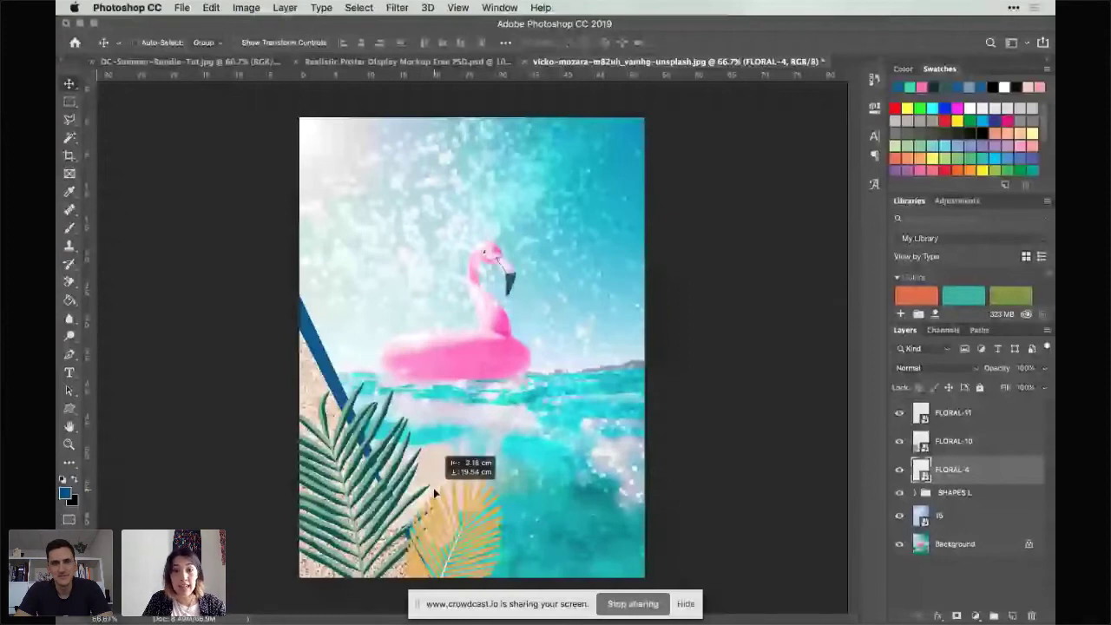
key(super+shift+bracketright)
drag(433, 487, 410, 543)
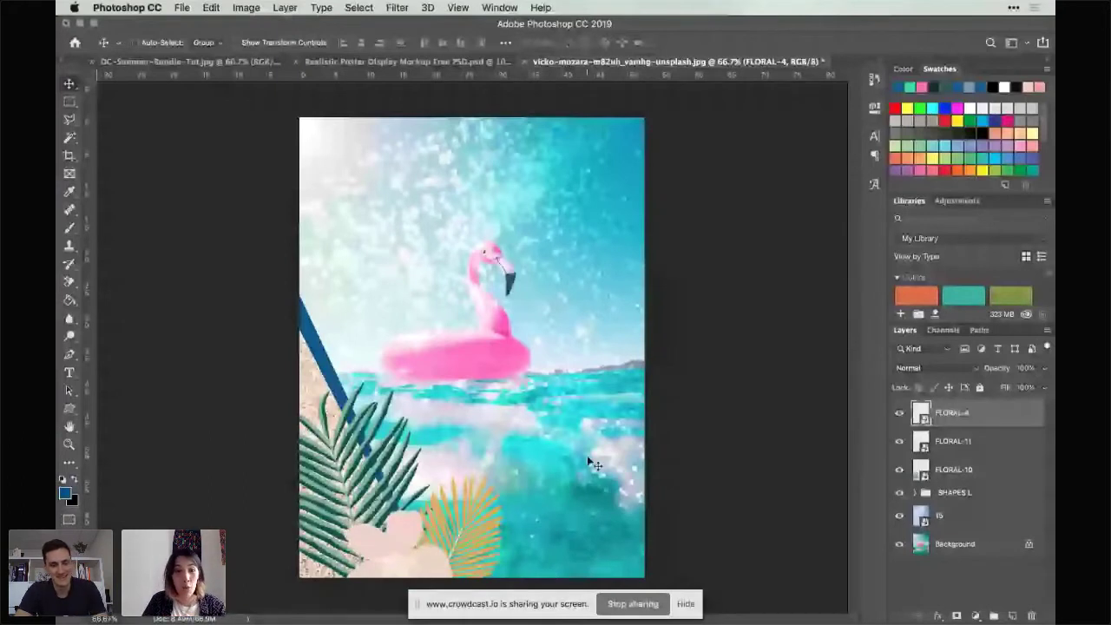
Step: Scale the FLORAL-4 flower down to about 68% and adjust its position over the base of the two leaves
key(super+t)
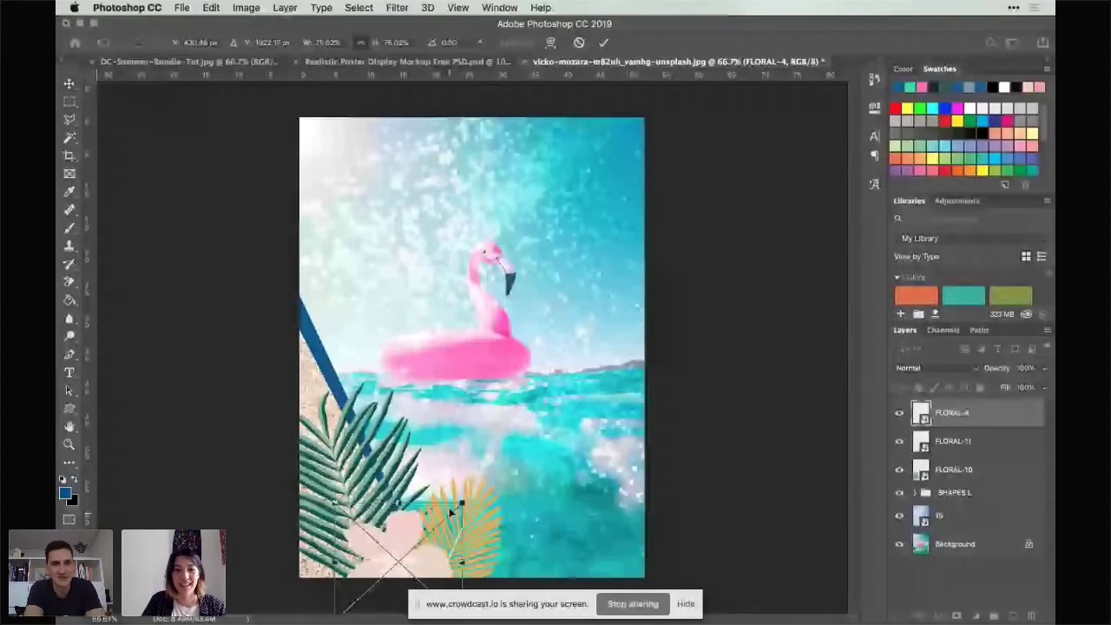
drag(451, 512, 406, 533)
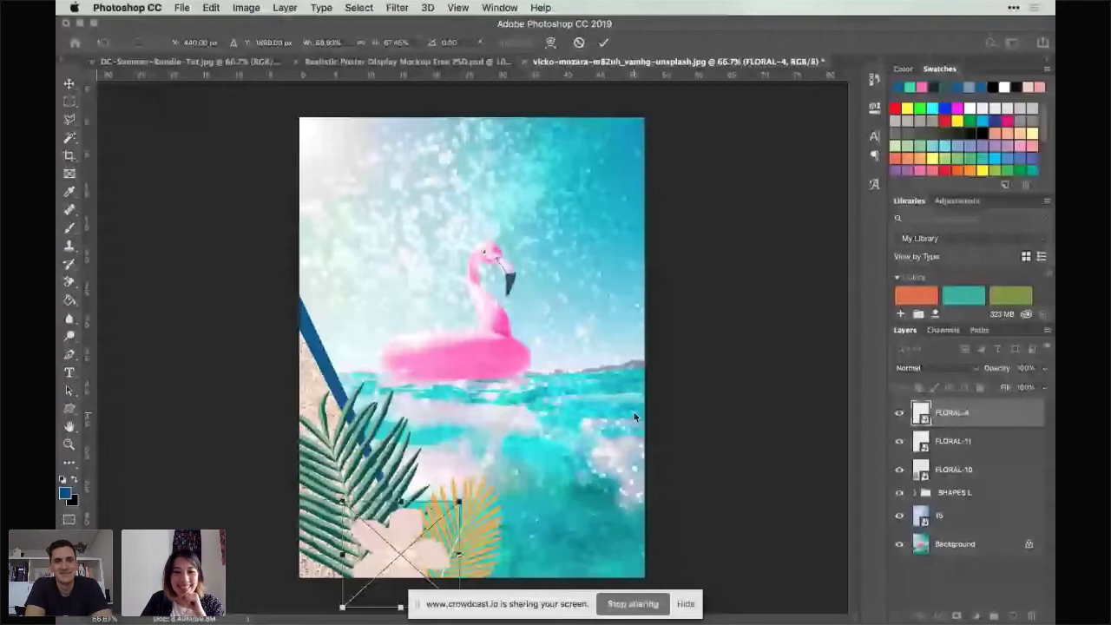
key(Return)
drag(410, 534, 427, 554)
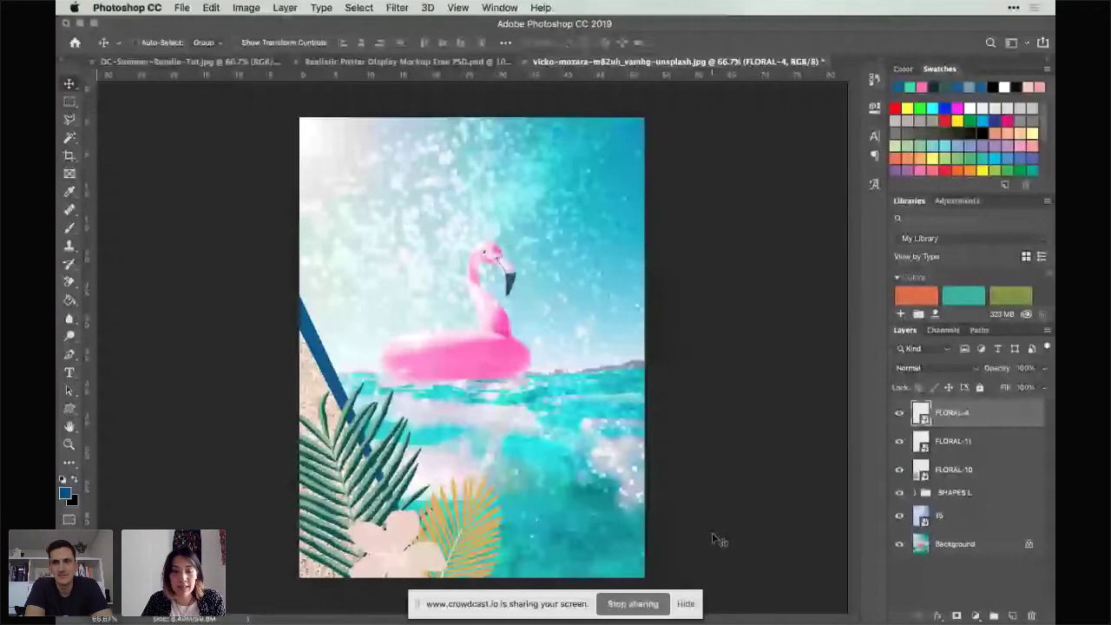
Step: Group the FLORAL-4, FLORAL-11 and FLORAL-10 layers and name the group PLANTS L
shift+click(977, 474)
key(super+g)
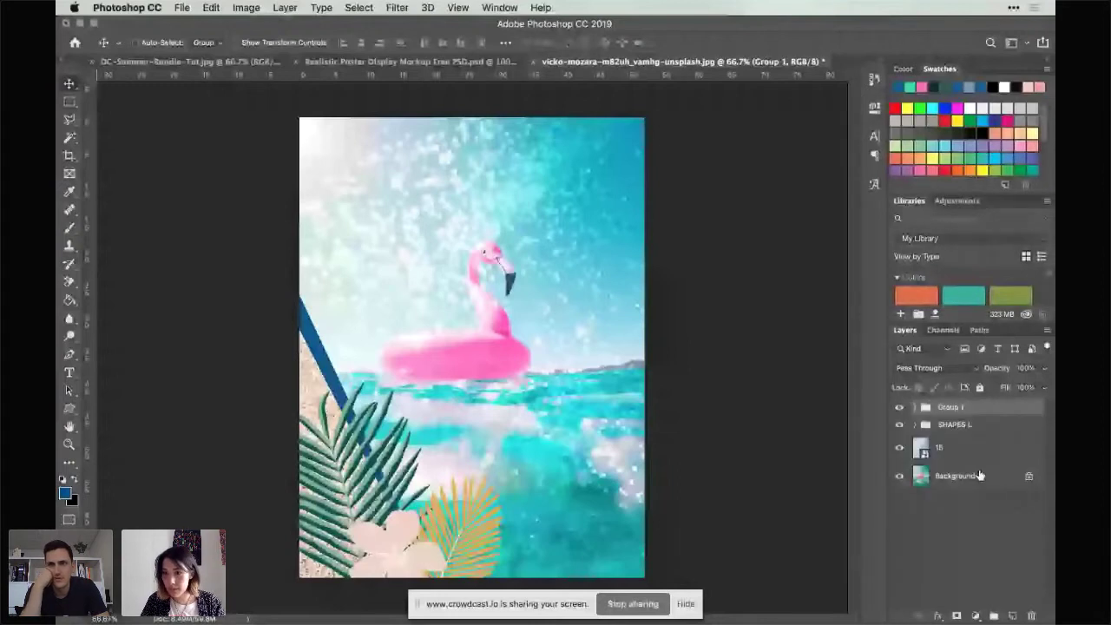
double_click(951, 408)
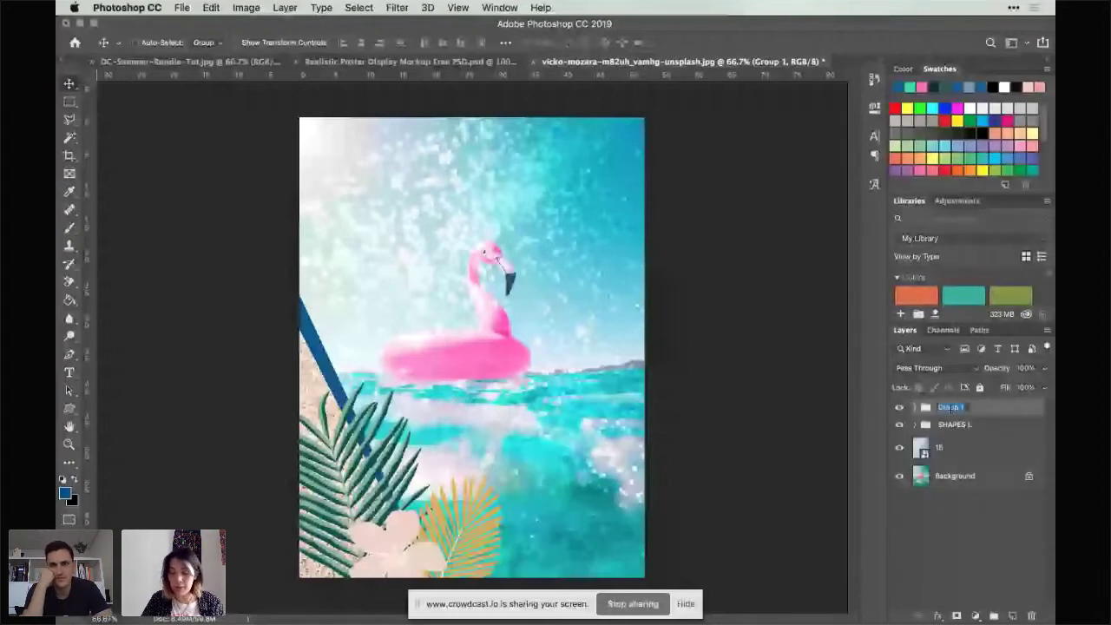
text(PLANTS L)
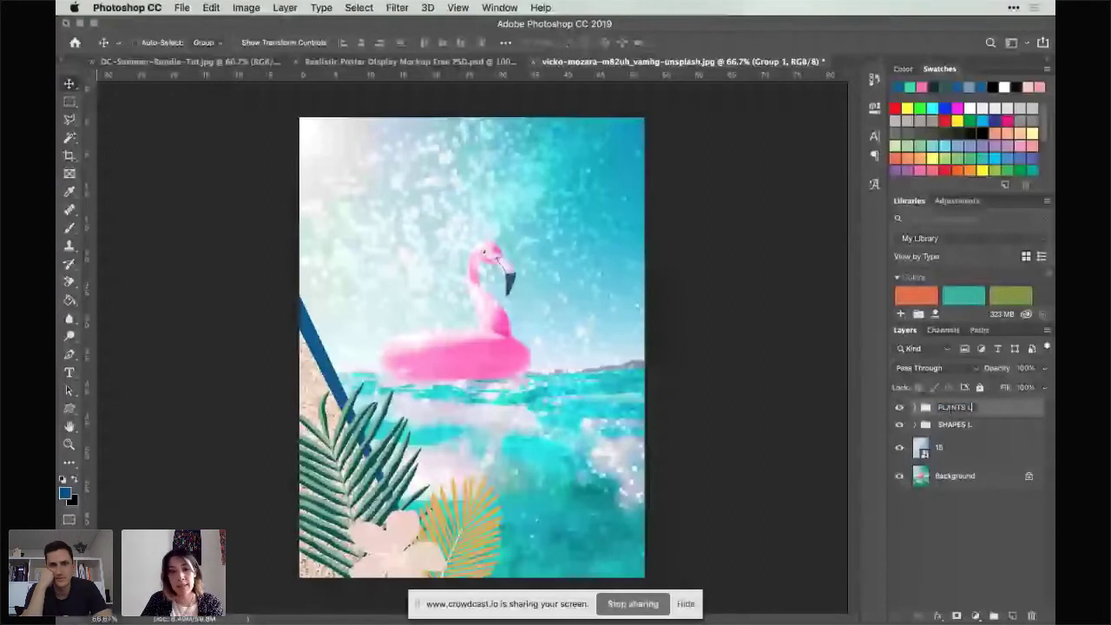
Step: Add a new layer above the PLANTS L group and outline a triangular Polygonal Lasso selection over the canvas's bottom-right corner
click(720, 447)
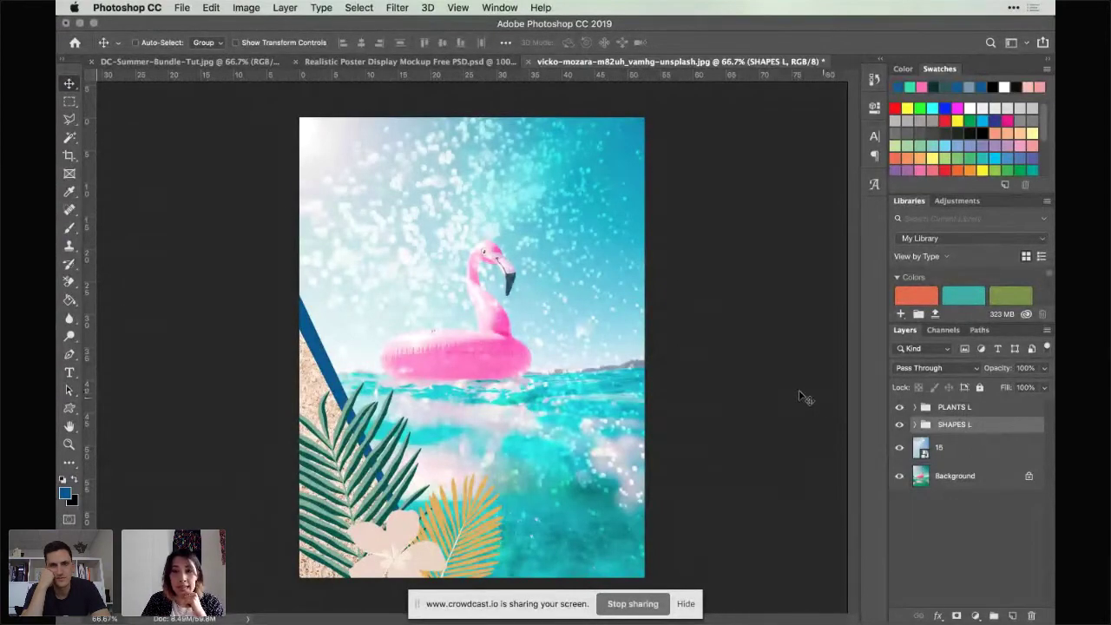
click(972, 445)
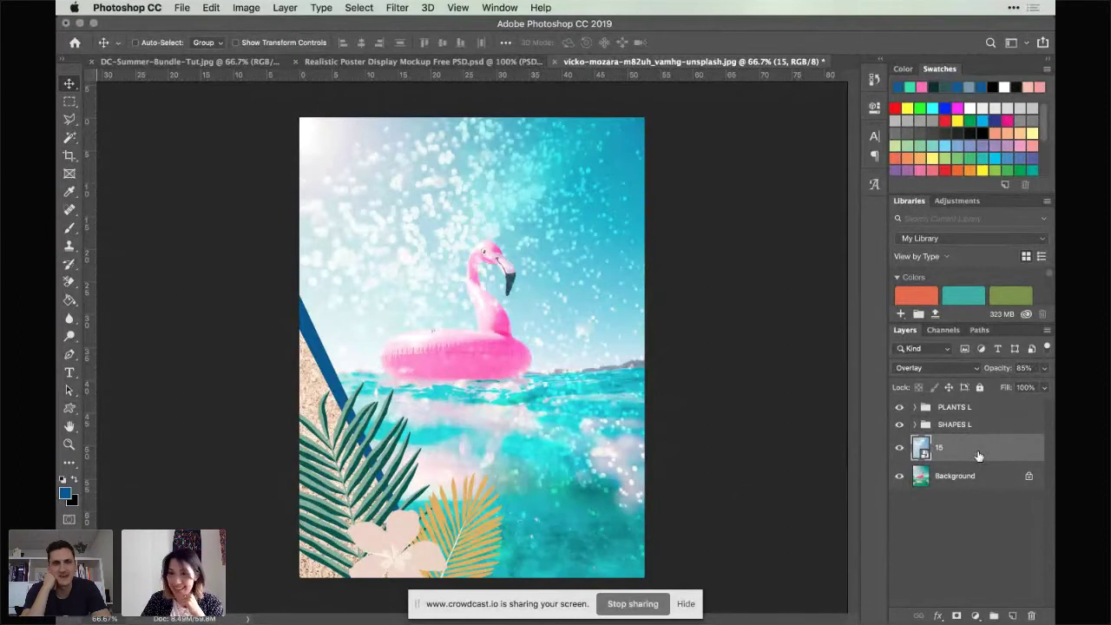
click(974, 408)
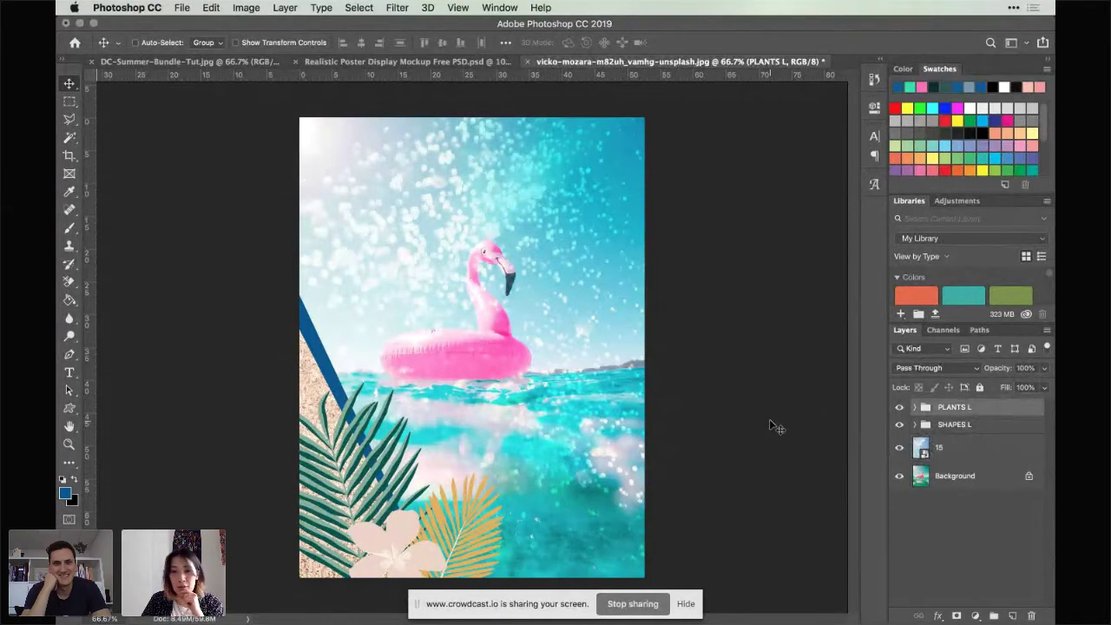
click(1012, 616)
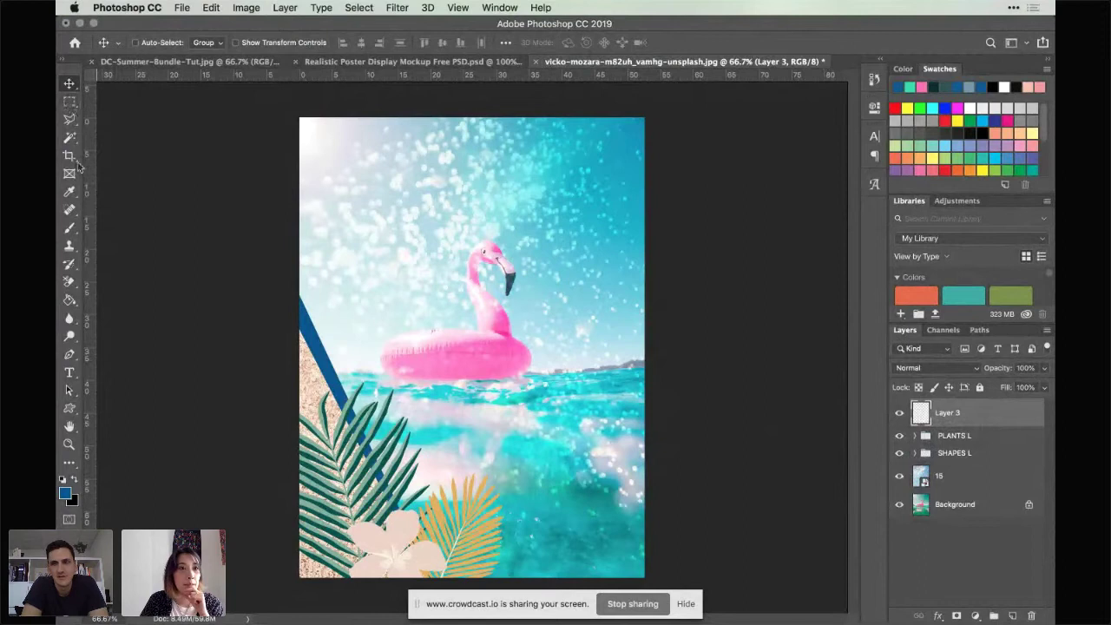
click(70, 120)
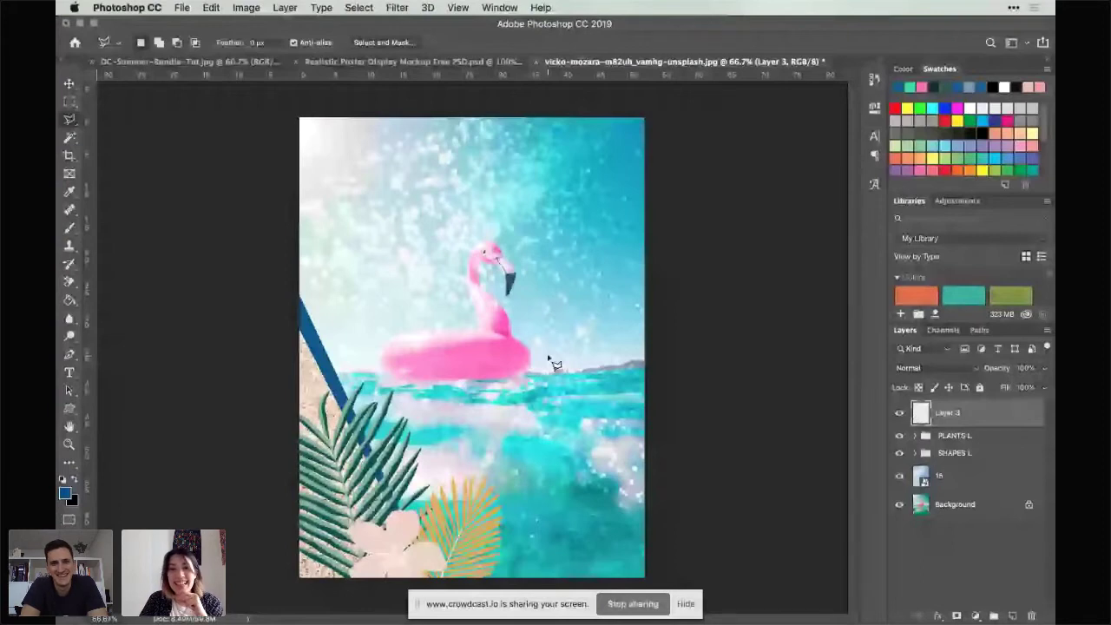
drag(662, 580, 666, 382)
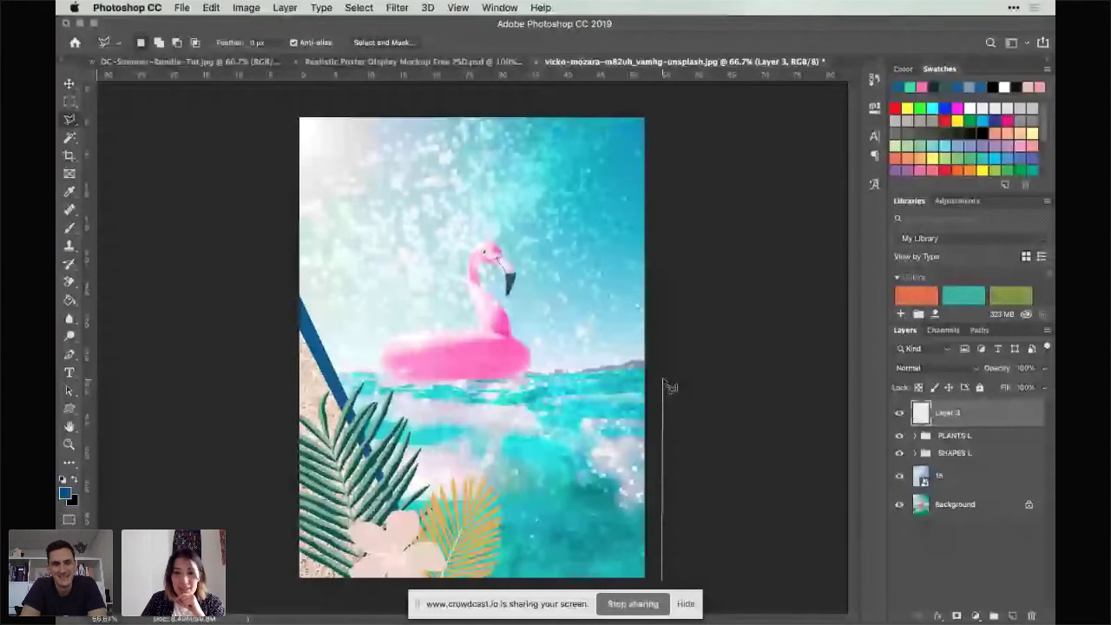
drag(666, 382, 667, 584)
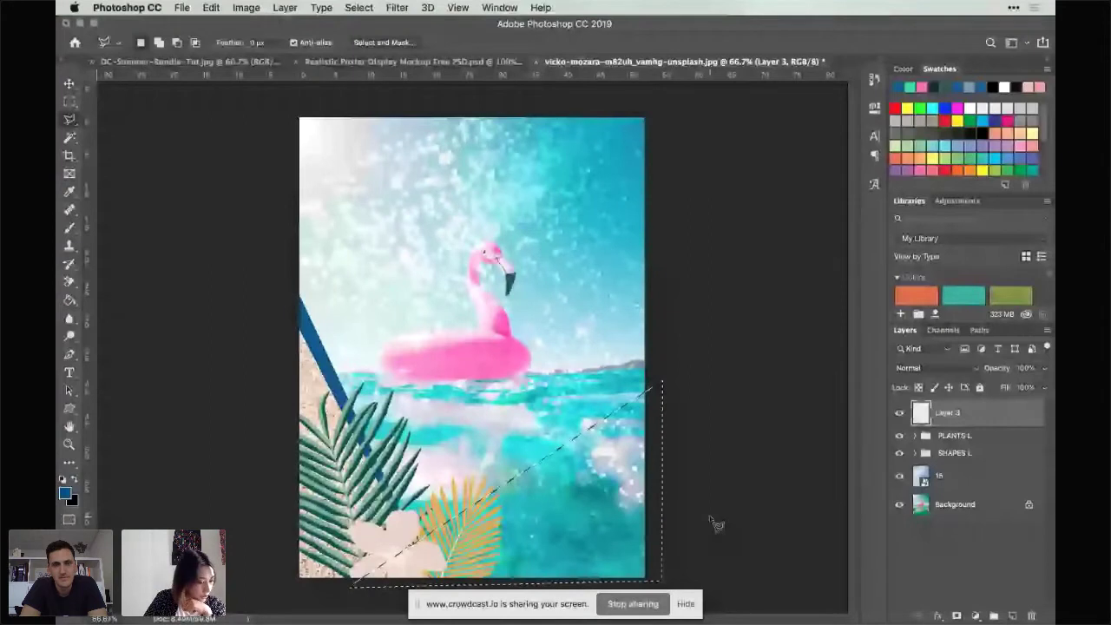
Step: Set the foreground color to #0adfa5 and fill the triangular corner selection with it
click(64, 492)
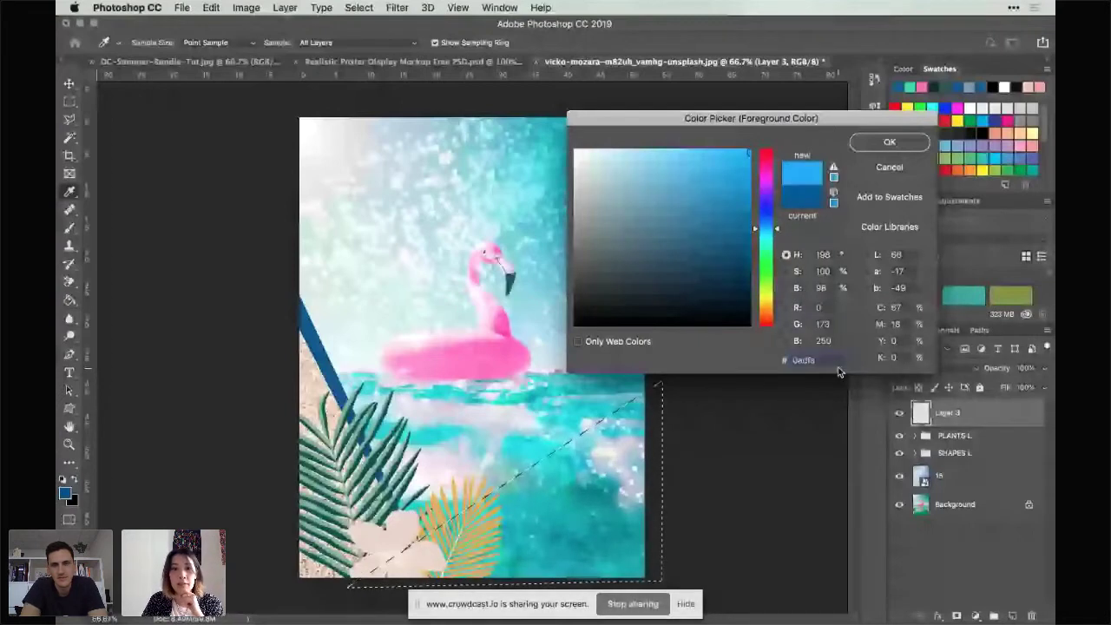
text(0adfa5)
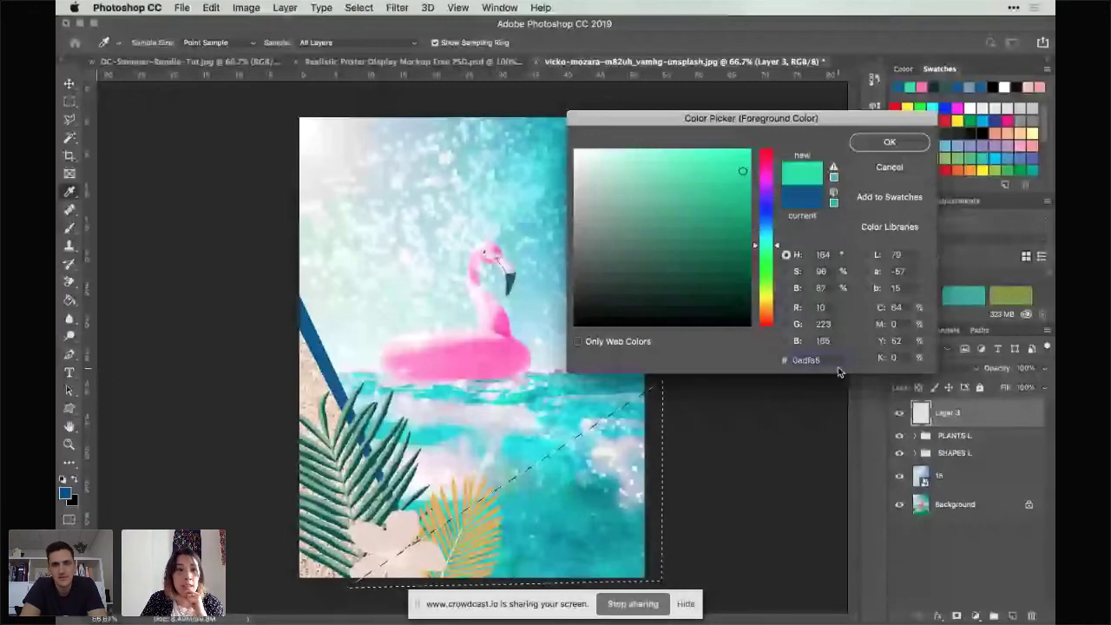
key(Return)
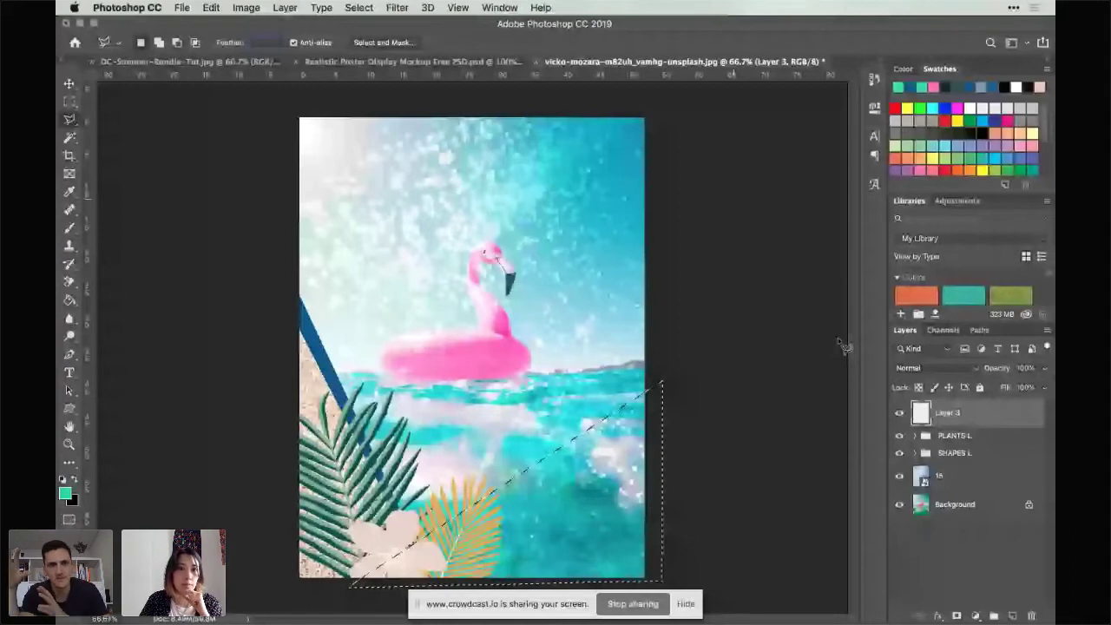
key(Return)
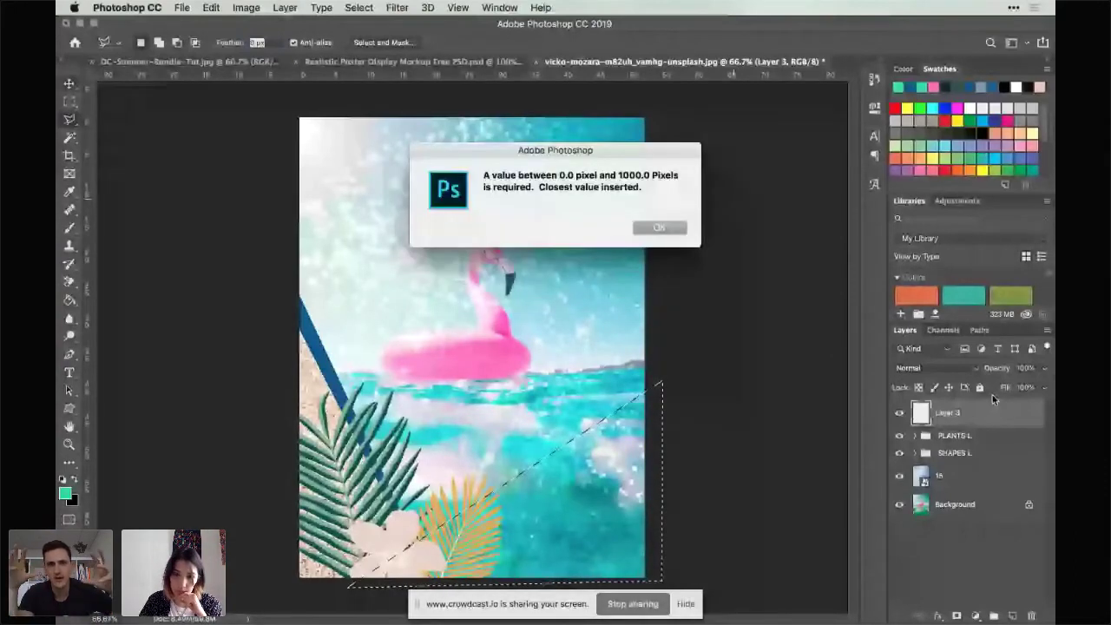
key(Return)
key(v)
key(super+minus)
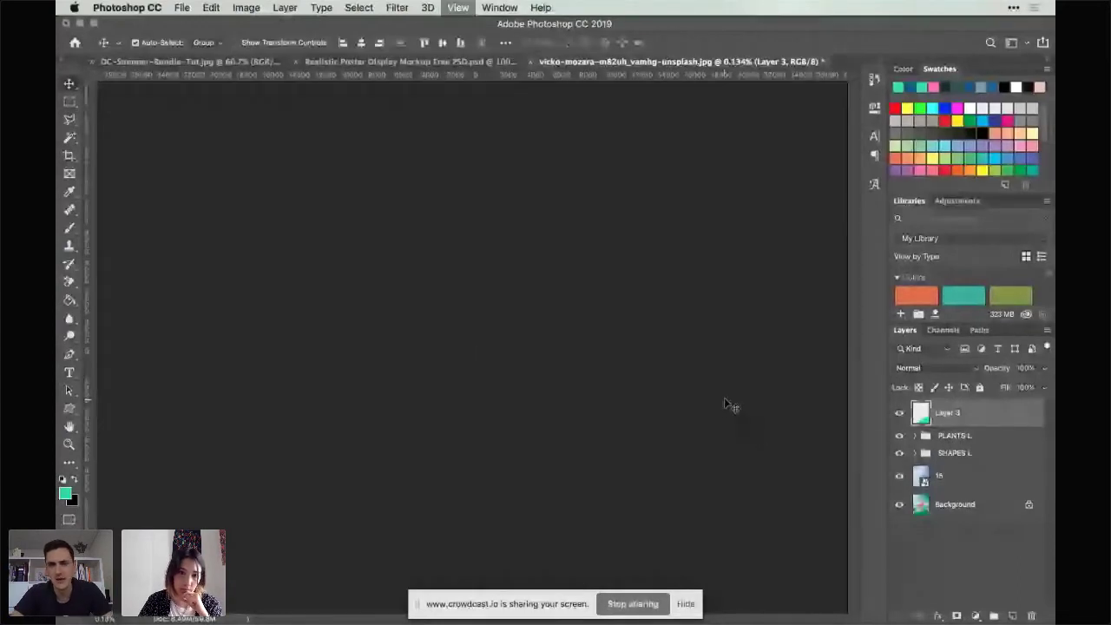
key(super+plus)
key(super+plus)
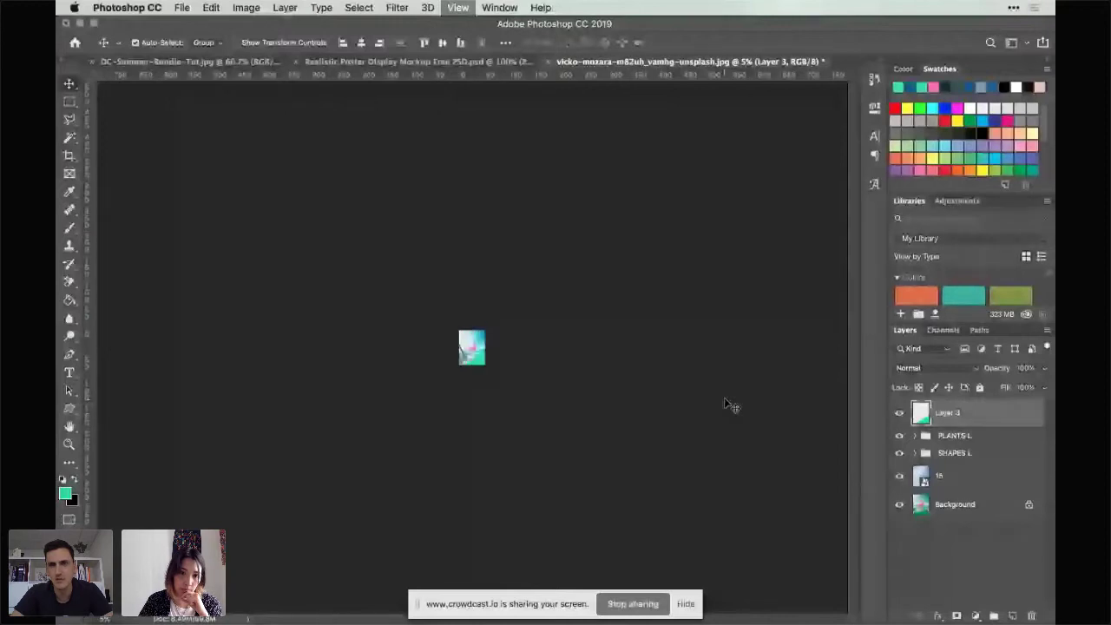
key(super+1)
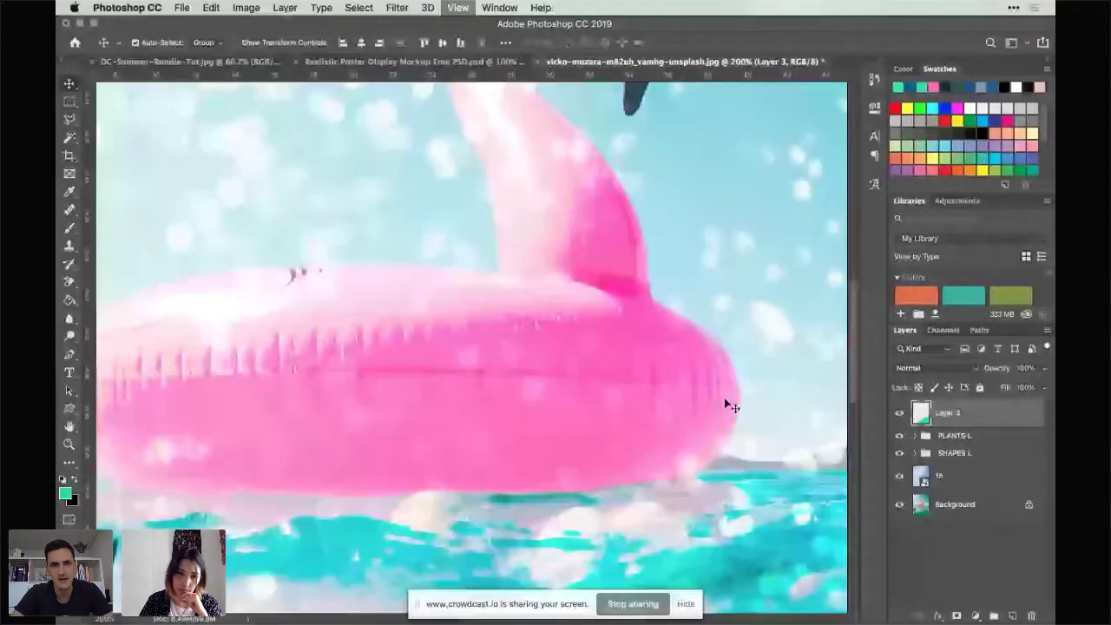
key(super+plus)
key(super+plus)
key(super+plus)
key(super+plus)
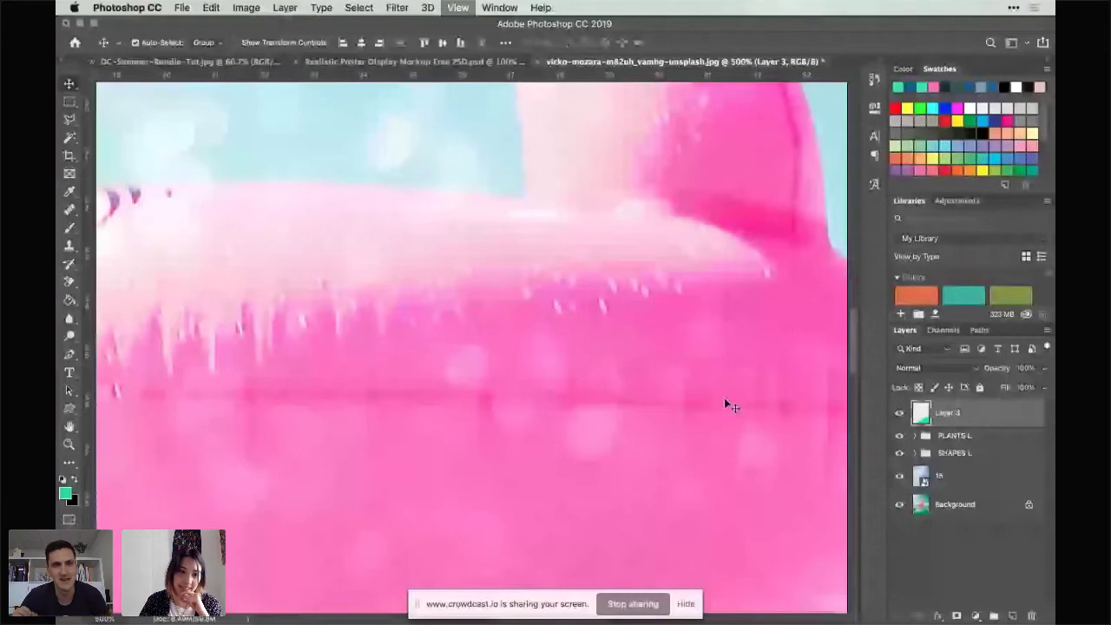
key(super+plus)
key(super+plus)
key(super+plus)
key(super+plus)
key(super+plus)
key(super+plus)
key(super+plus)
key(super+plus)
key(super+plus)
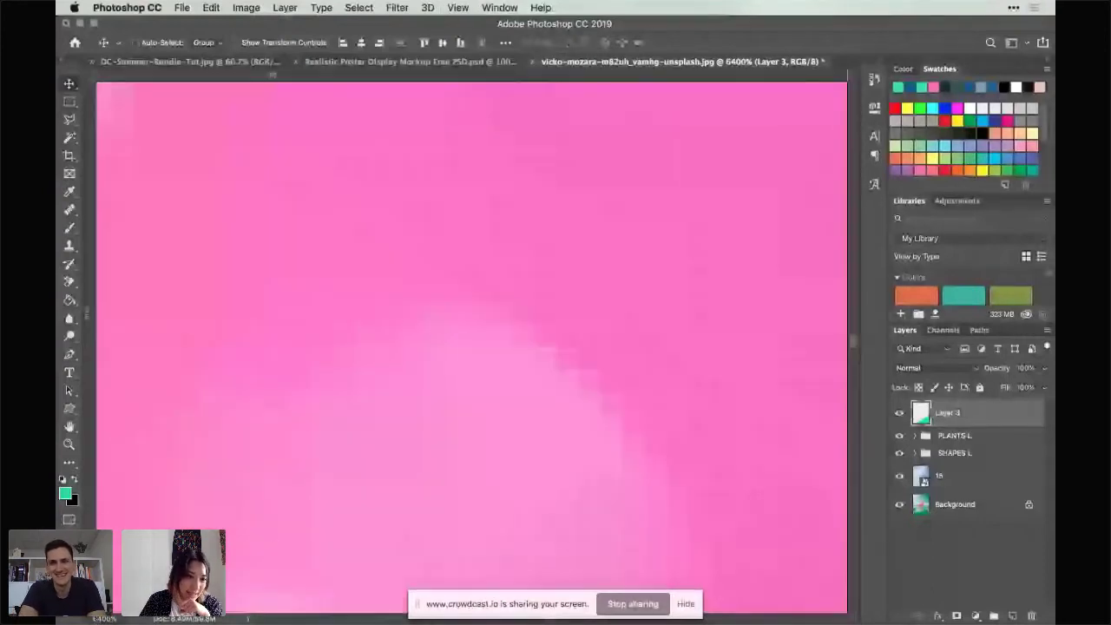
click(104, 619)
text(100)
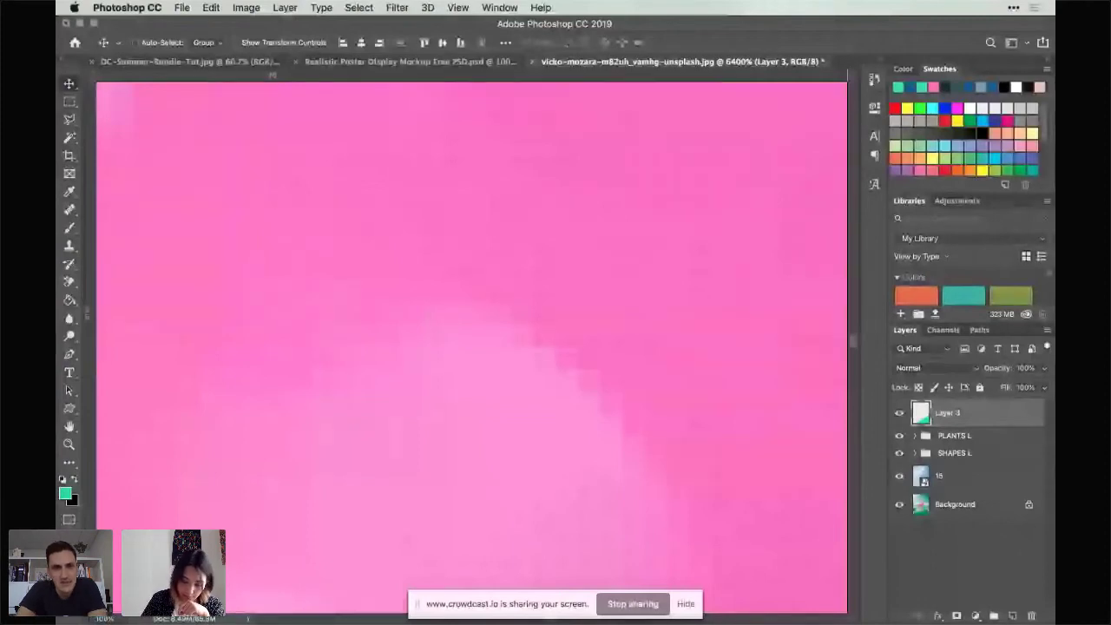
key(Return)
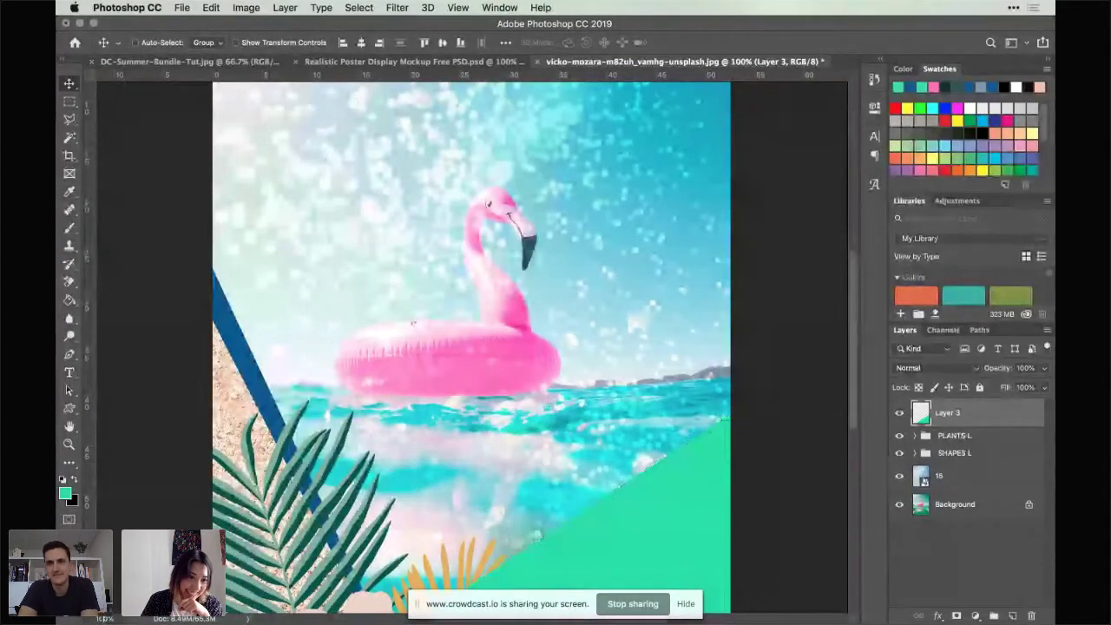
text(80)
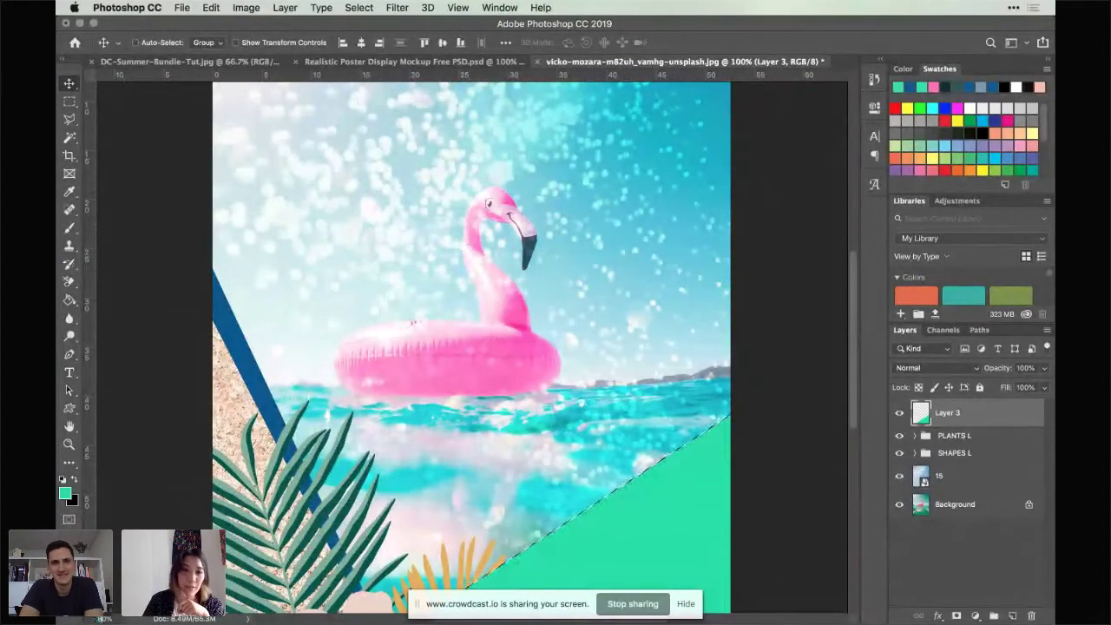
key(Return)
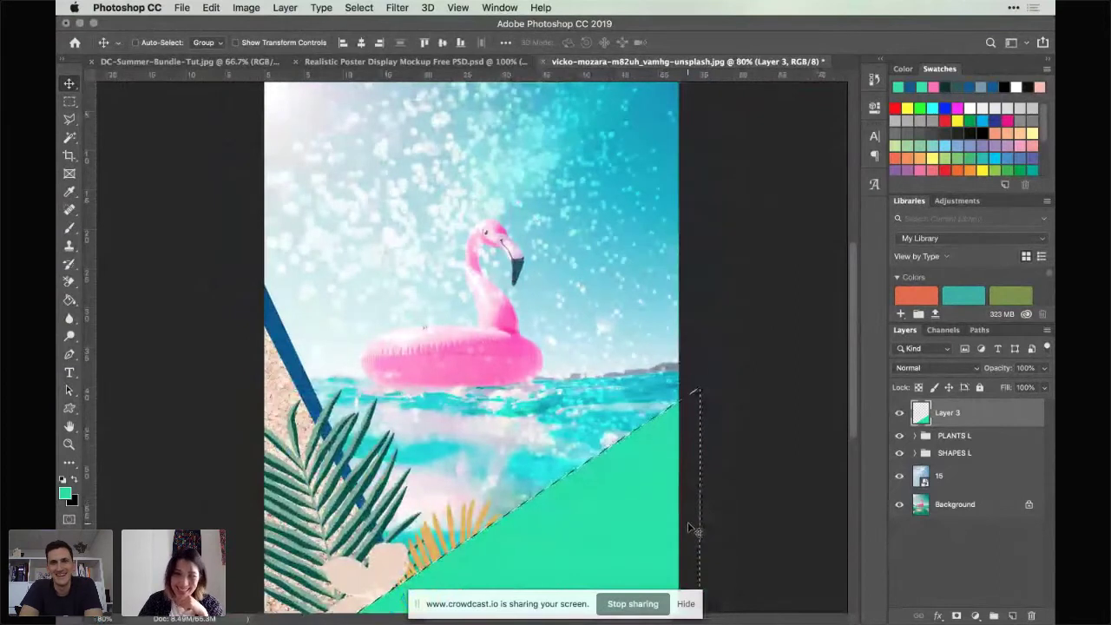
key(ctrl+minus)
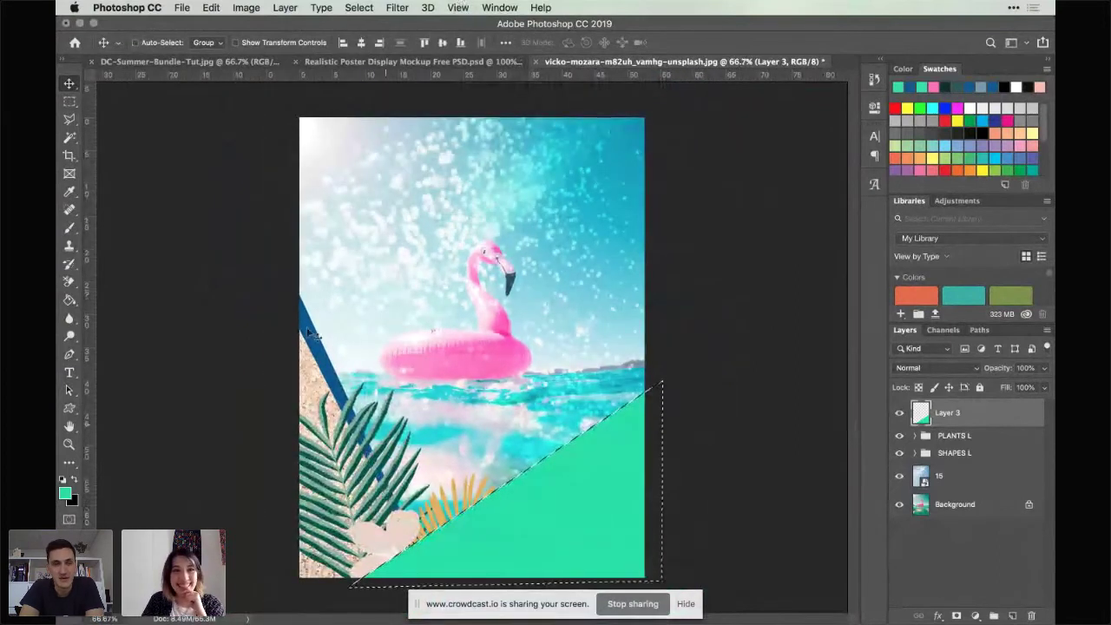
Step: Clear the selection and move the green triangle's layer between the PLANTS L and SHAPES L groups
click(69, 103)
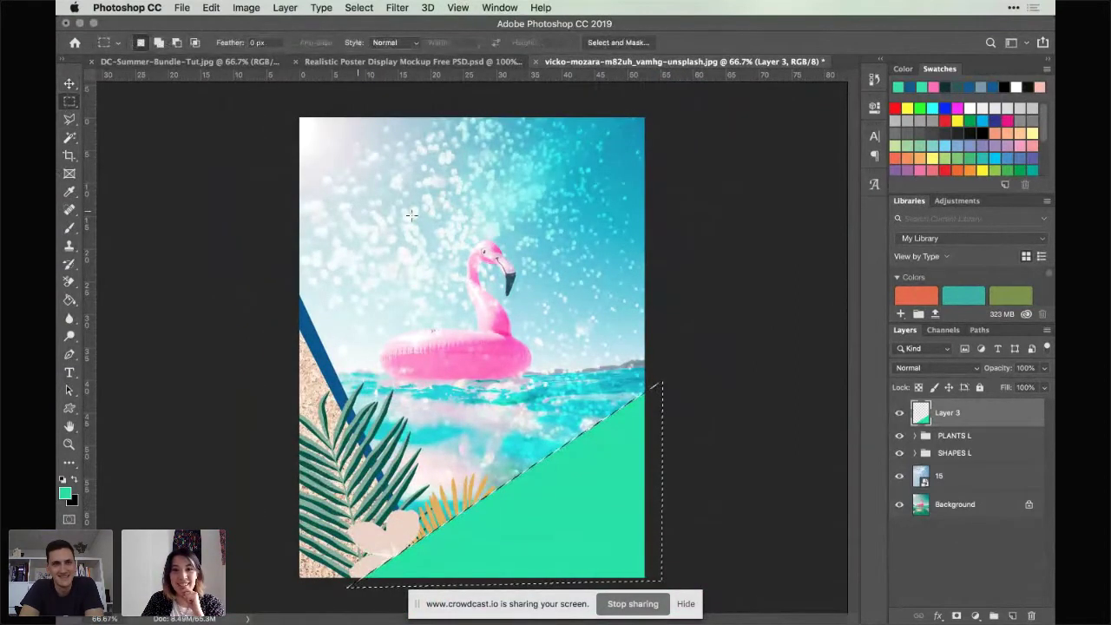
click(762, 317)
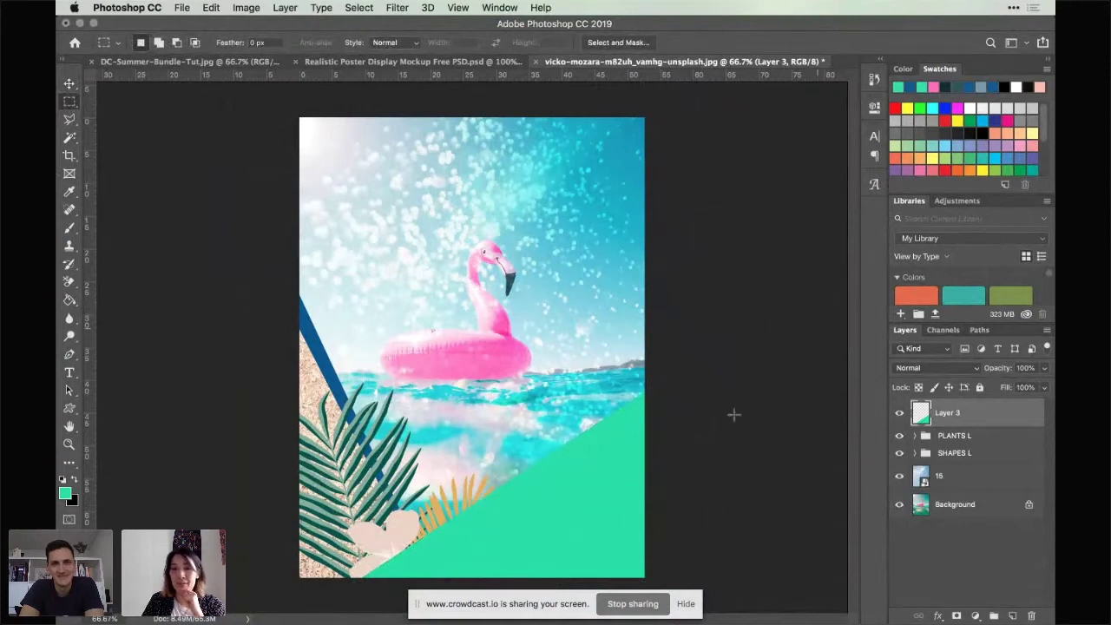
drag(994, 414, 992, 444)
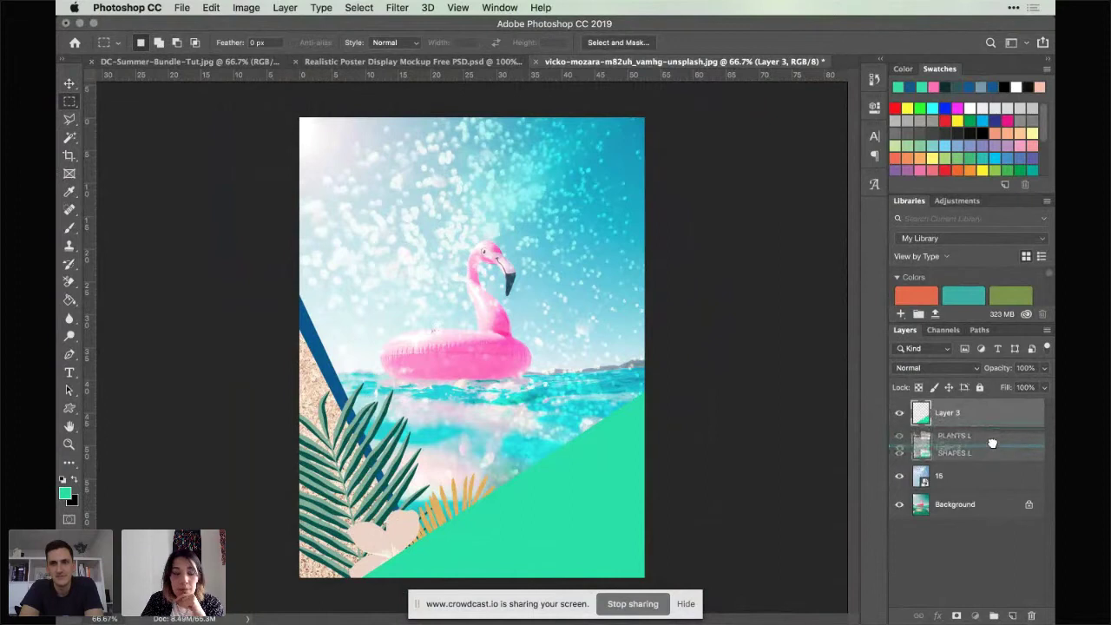
drag(993, 443, 994, 441)
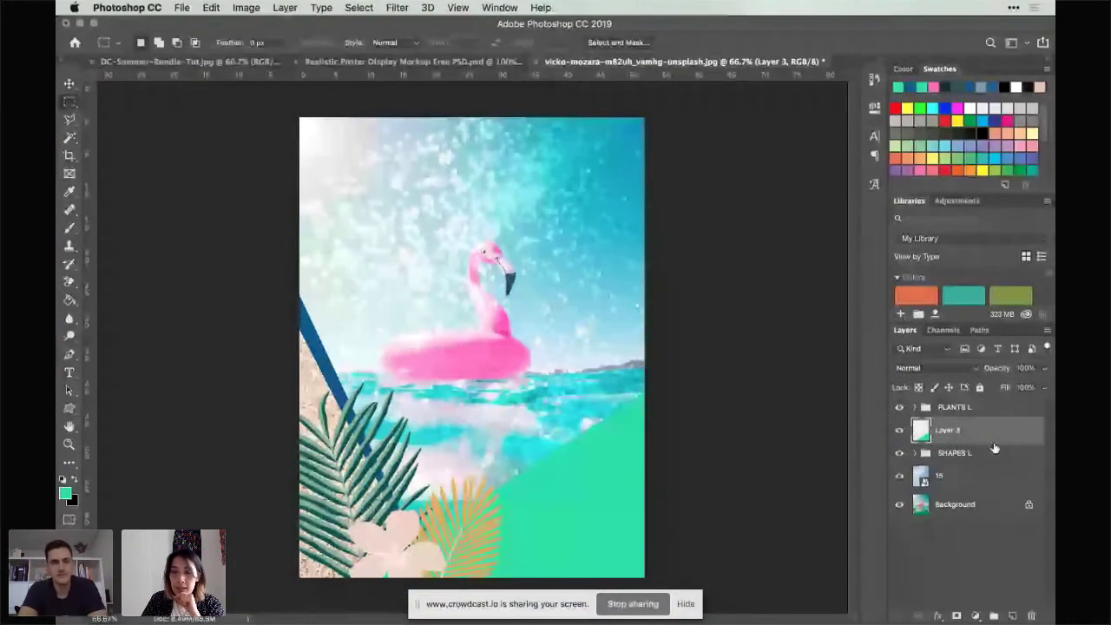
Step: Add a layer above the green triangle, pick the dark blue swatch and outline a slightly smaller triangular selection inside the green shape
key(alt+shift+super+n)
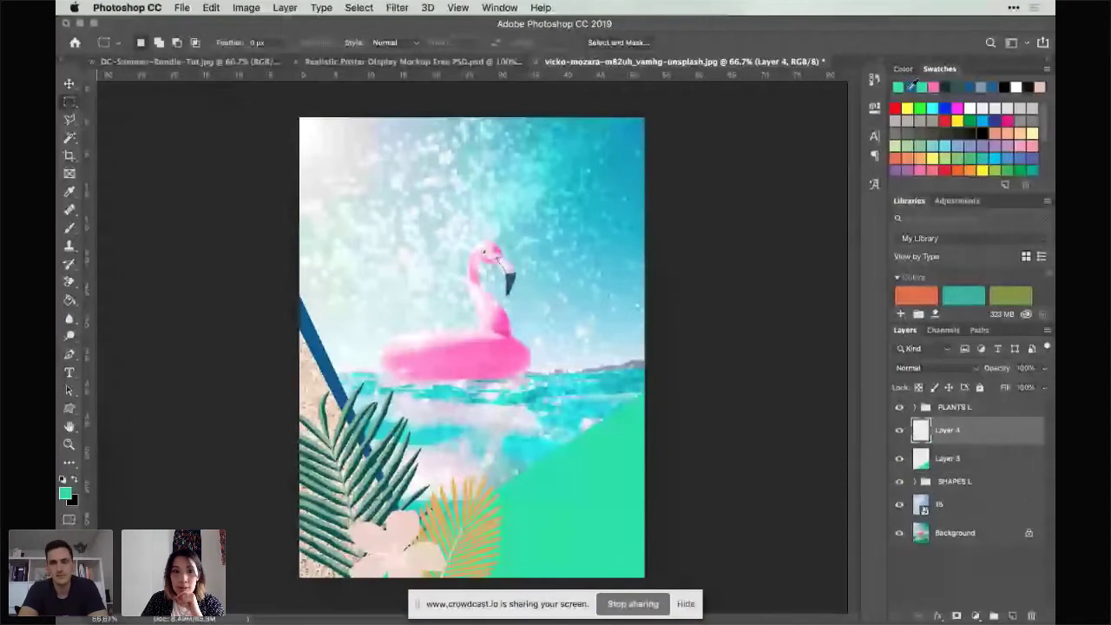
click(912, 86)
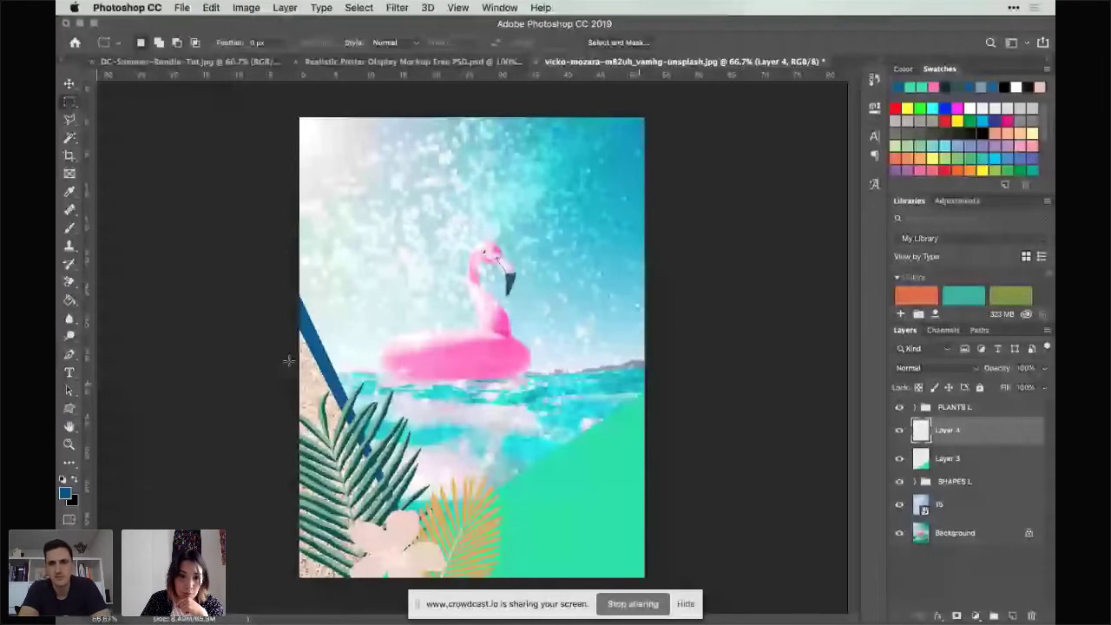
click(71, 119)
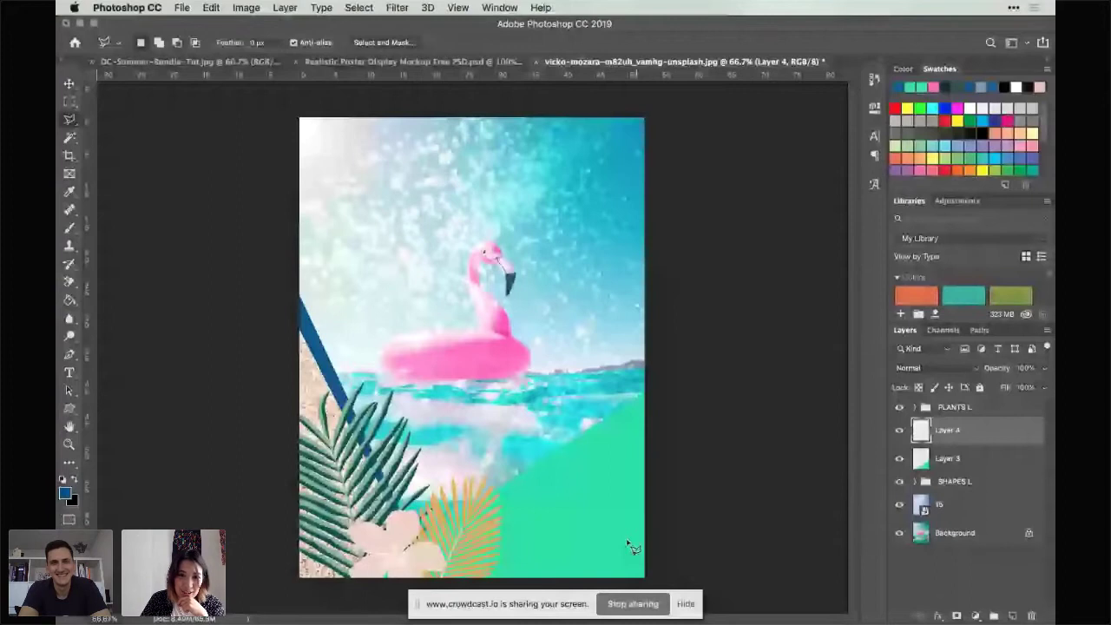
click(401, 580)
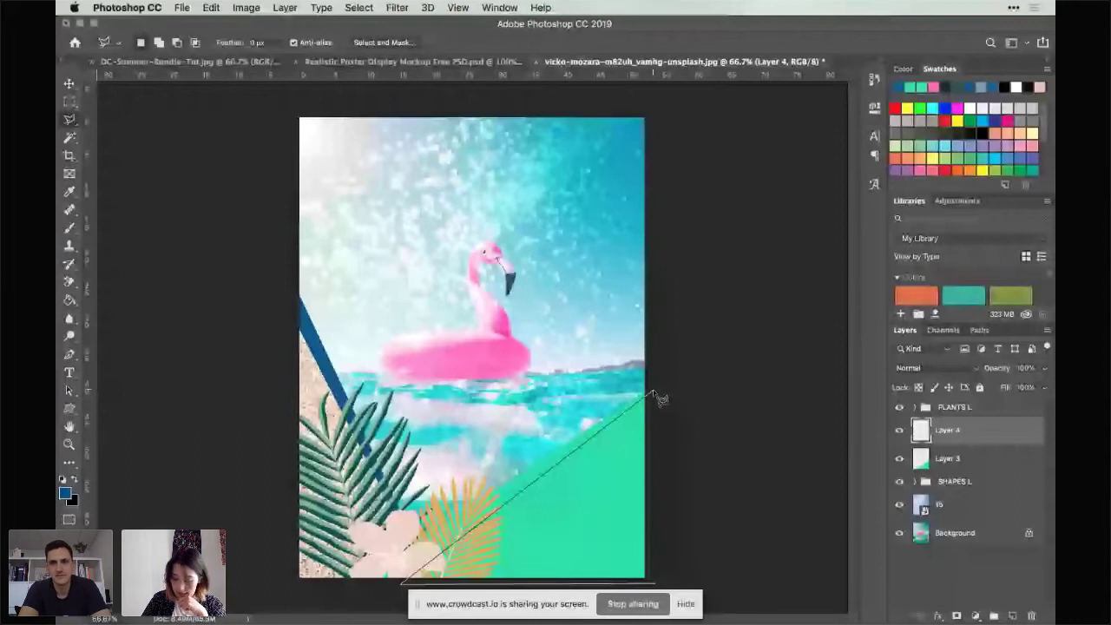
click(653, 396)
double_click(759, 540)
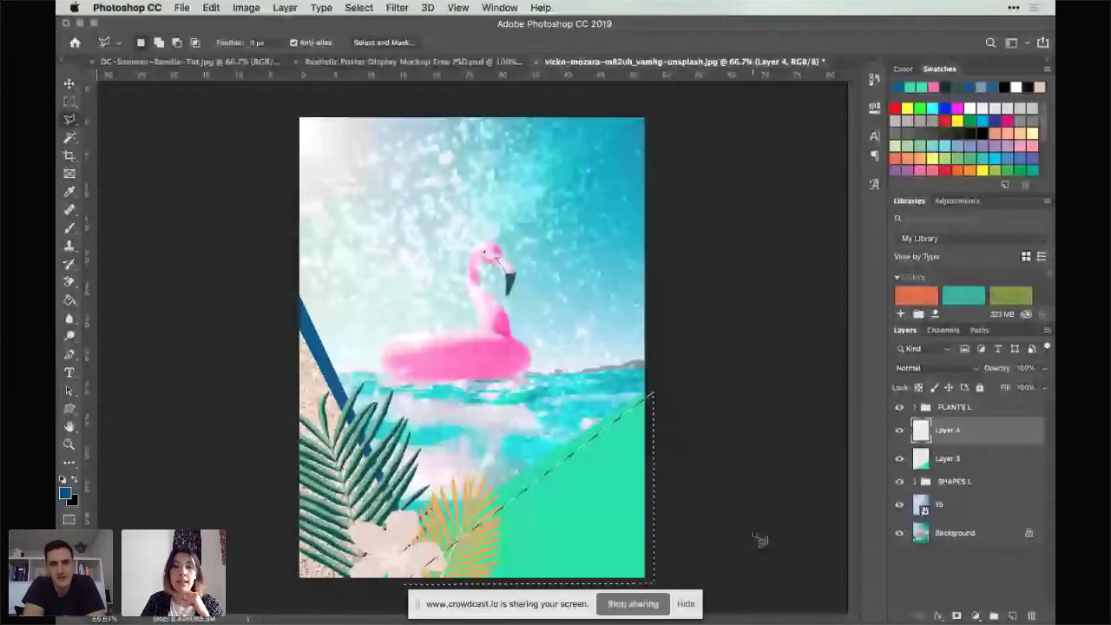
Step: Fill the smaller triangular selection with dark blue and clear the selection
key(alt+BackSpace)
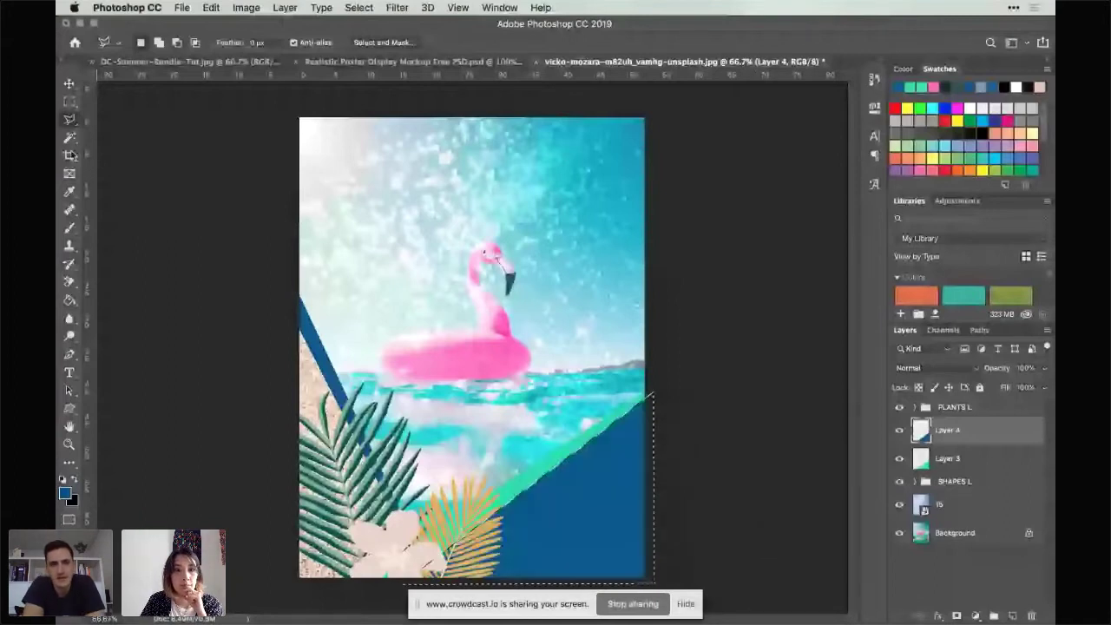
click(69, 103)
click(737, 260)
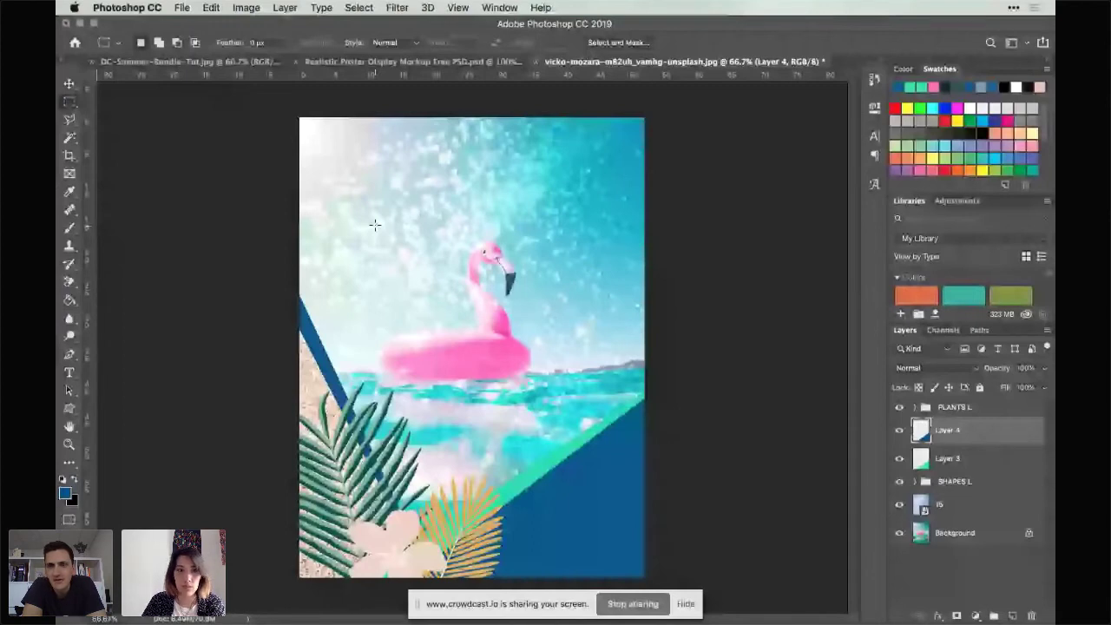
Step: Group the blue and green triangle layers, Layer 4 and Layer 3
key(t)
key(v)
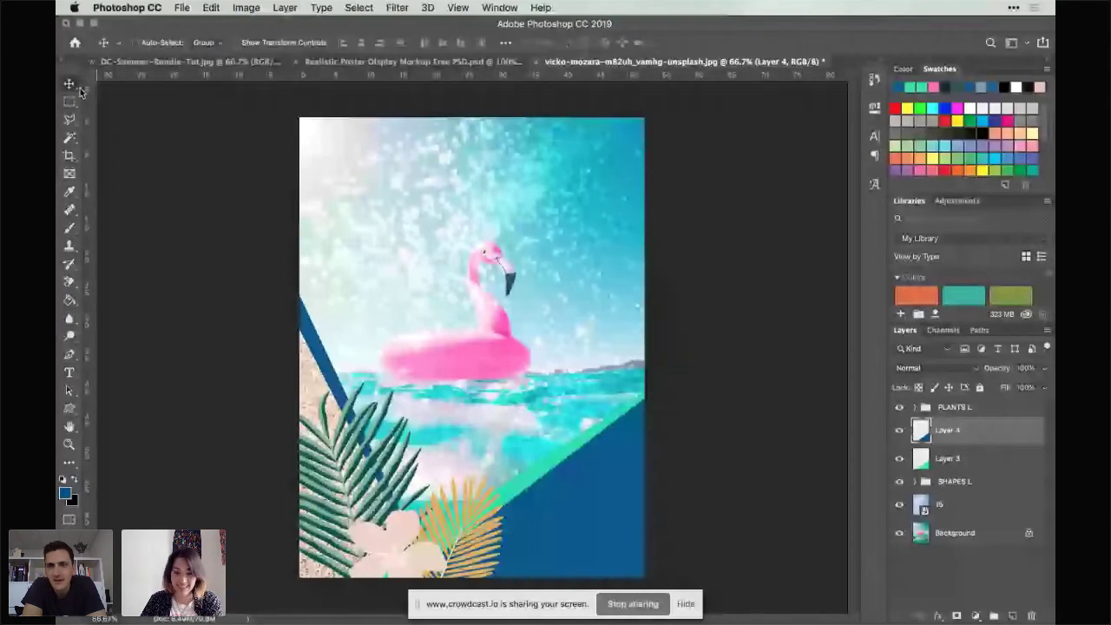
shift+click(947, 459)
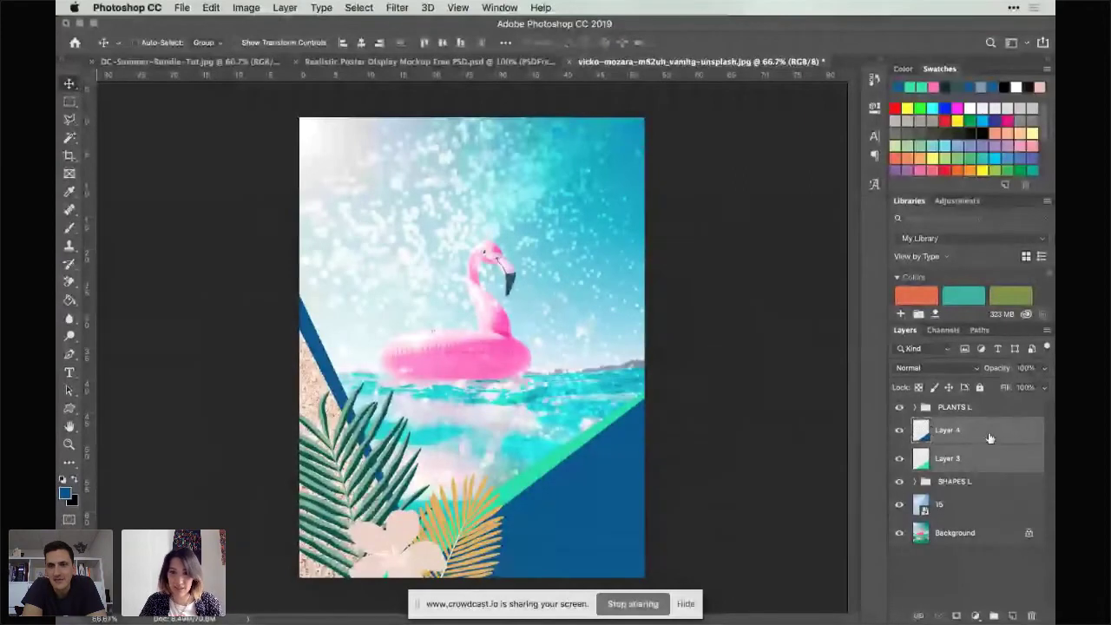
key(super+g)
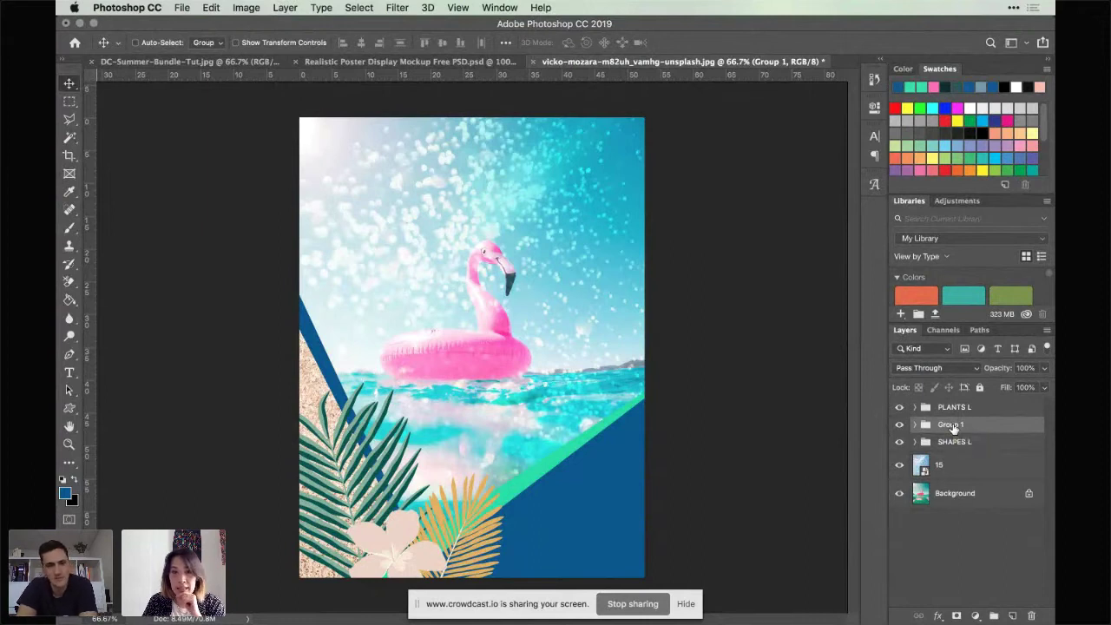
Step: Rename the group holding the blue and green triangles as SHAPES R
double_click(954, 426)
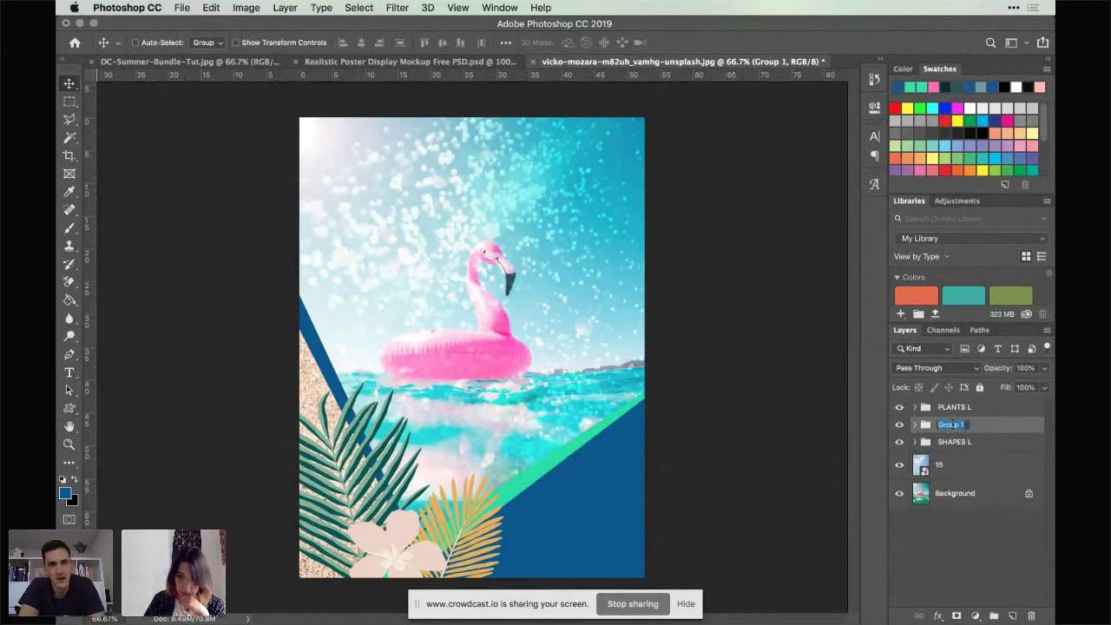
text(S)
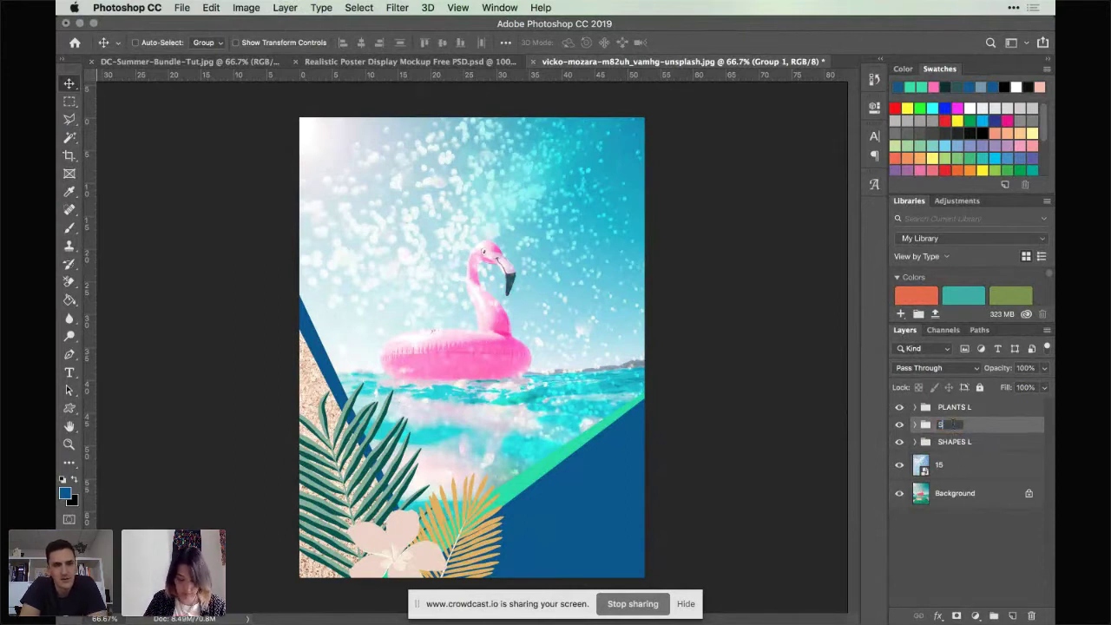
text(ha)
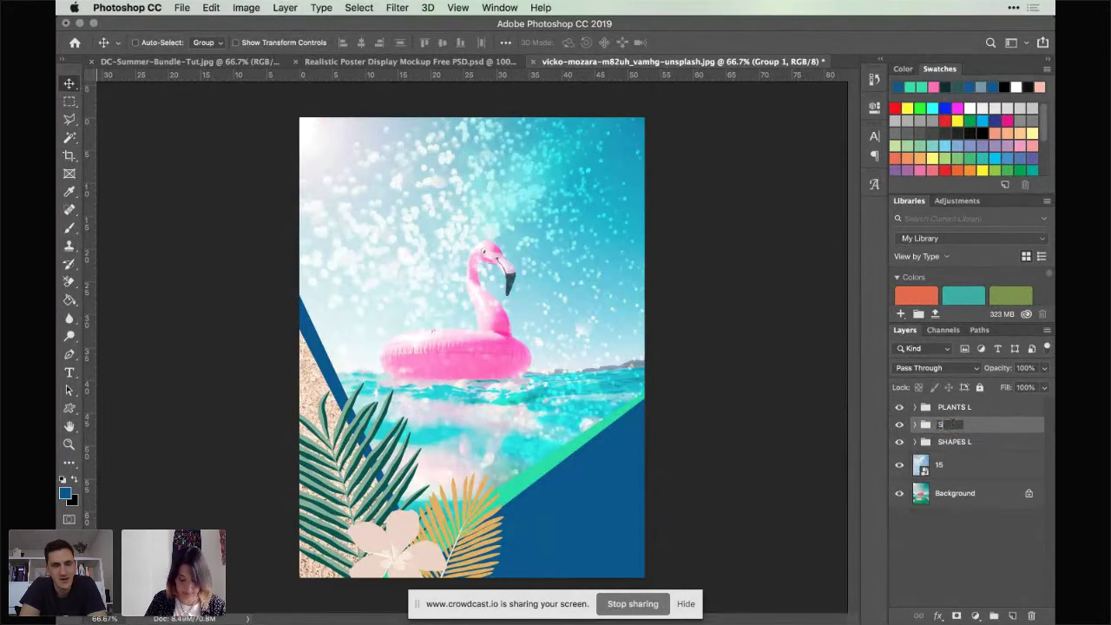
key(BackSpace)
text(APES)
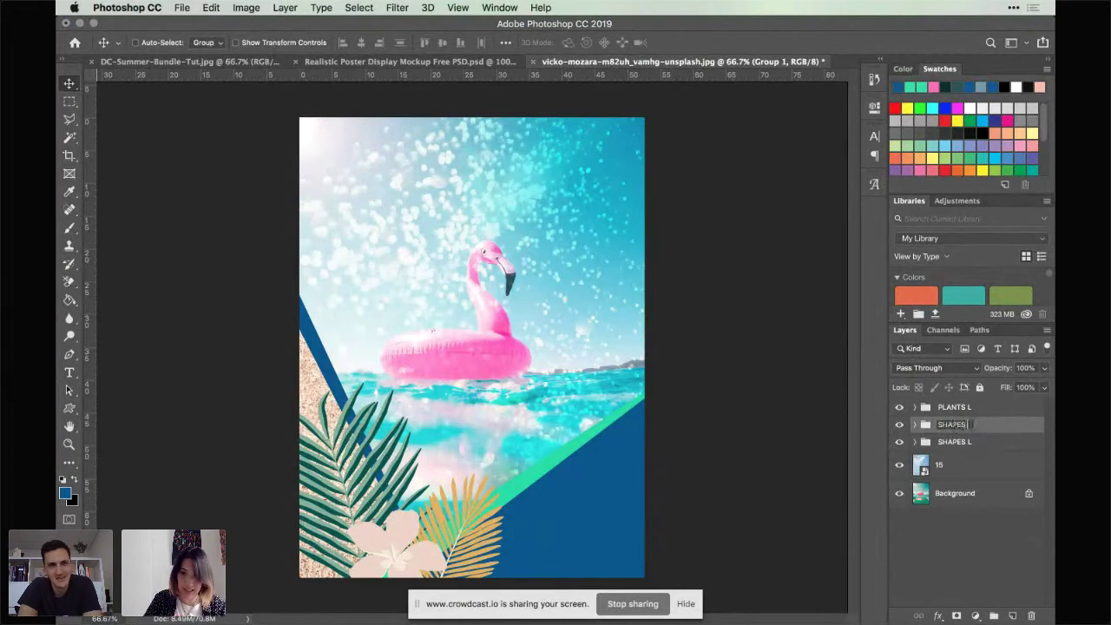
text( R)
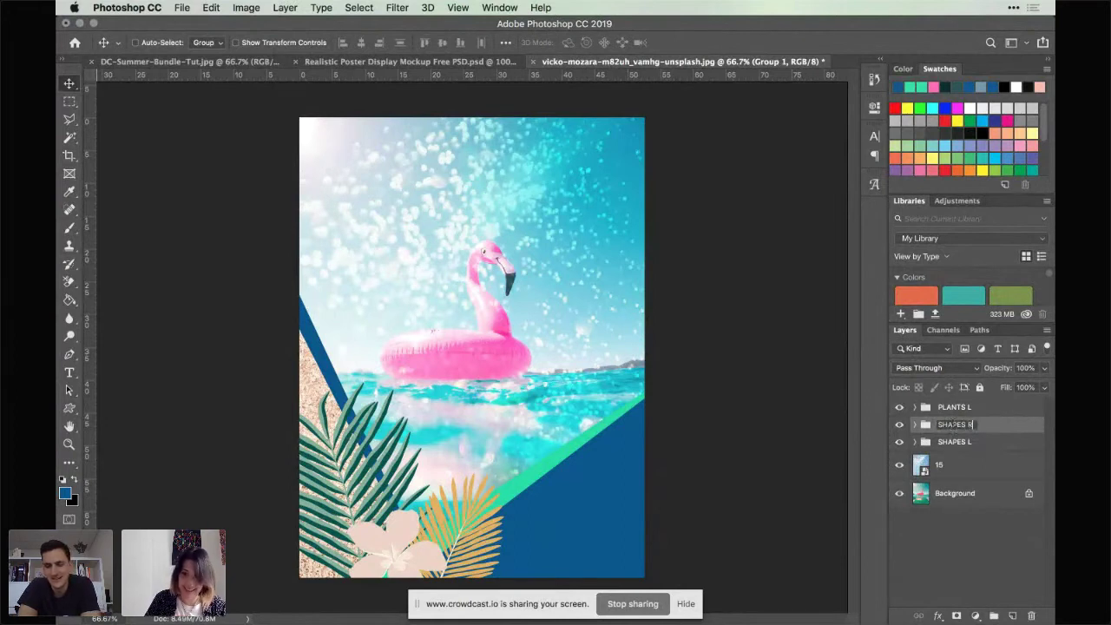
click(1001, 429)
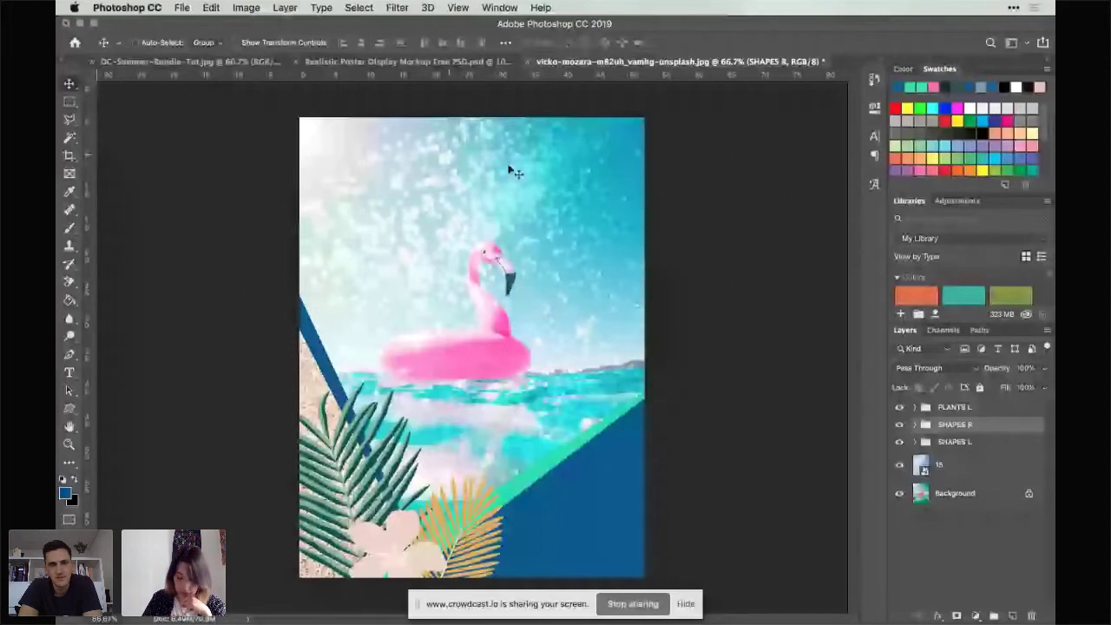
Step: Set the Type tool's font to Blush Collective Upright Regular
key(t)
click(243, 41)
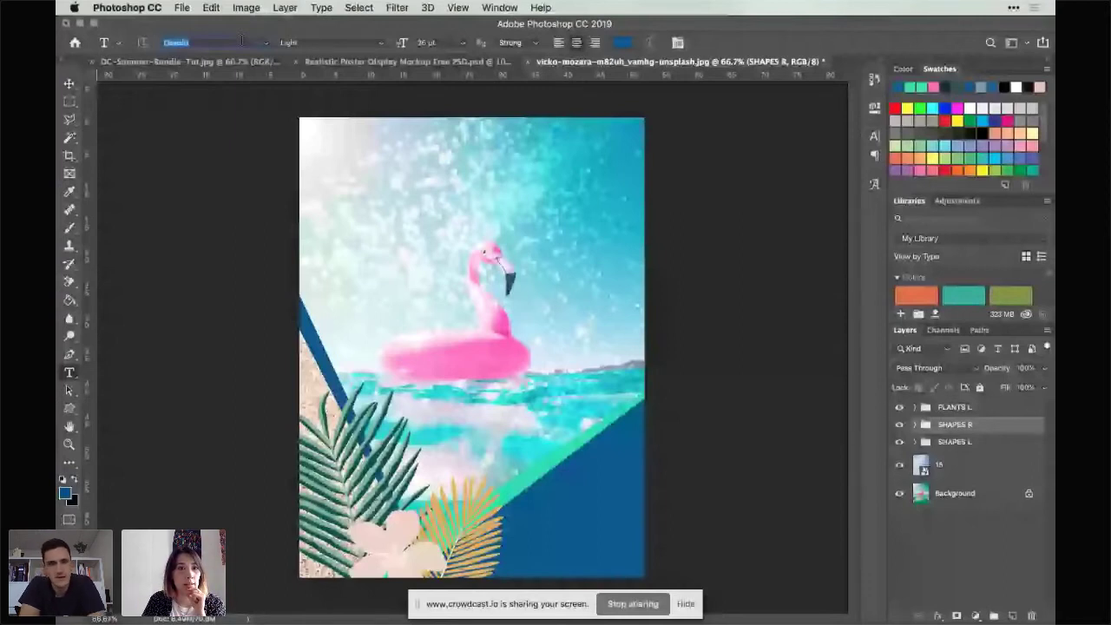
text(a)
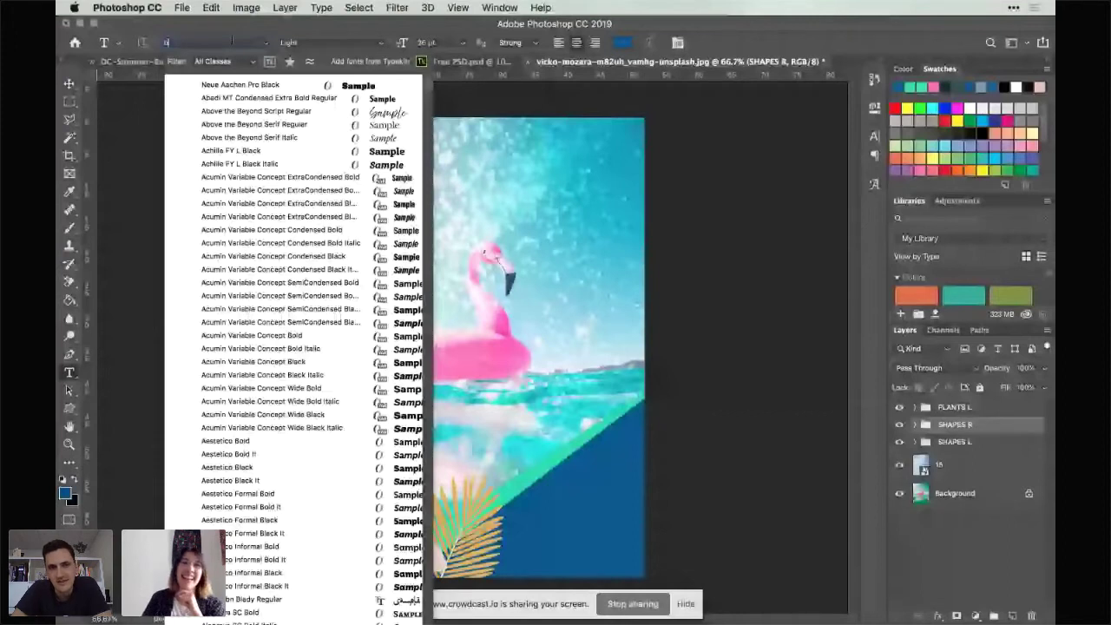
text(blush)
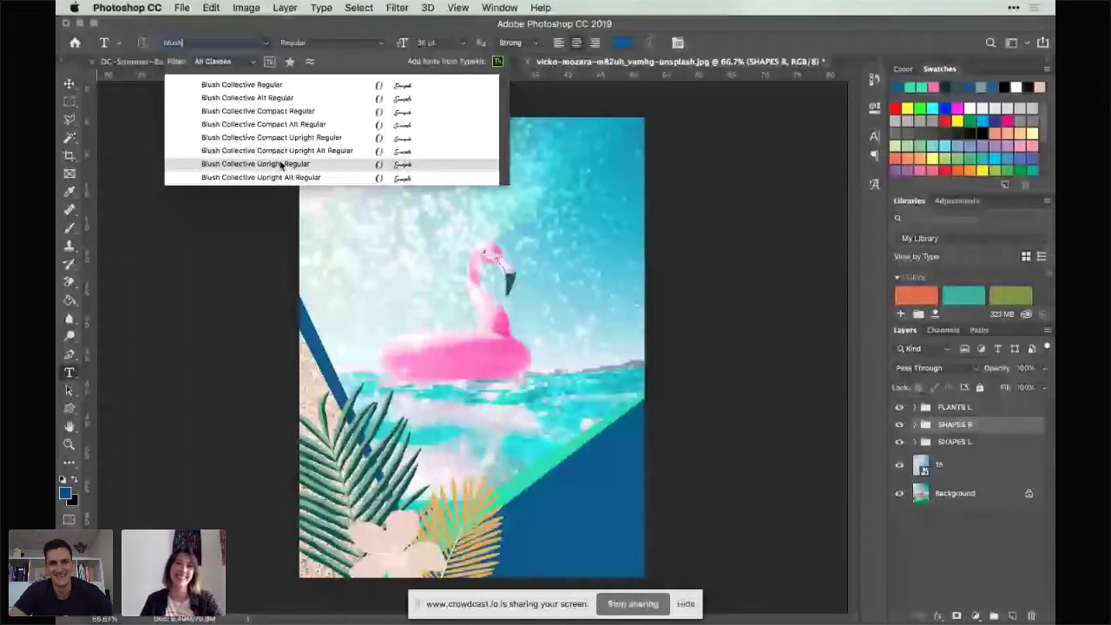
click(281, 164)
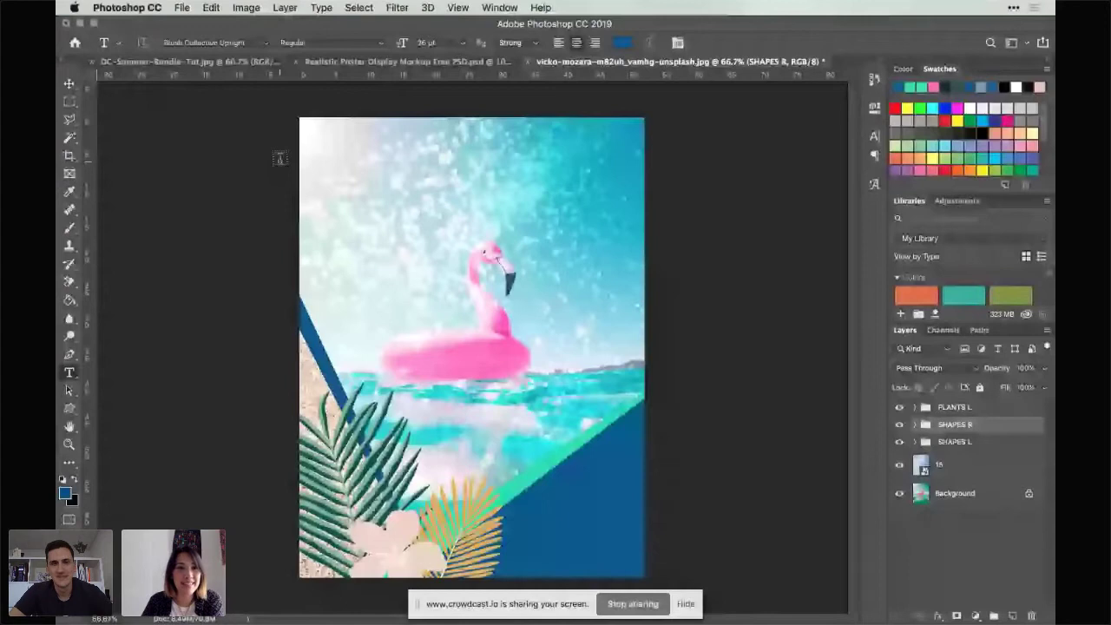
Step: Add the word "Design" at 200 pt in the upper-left sky area of the poster
click(356, 182)
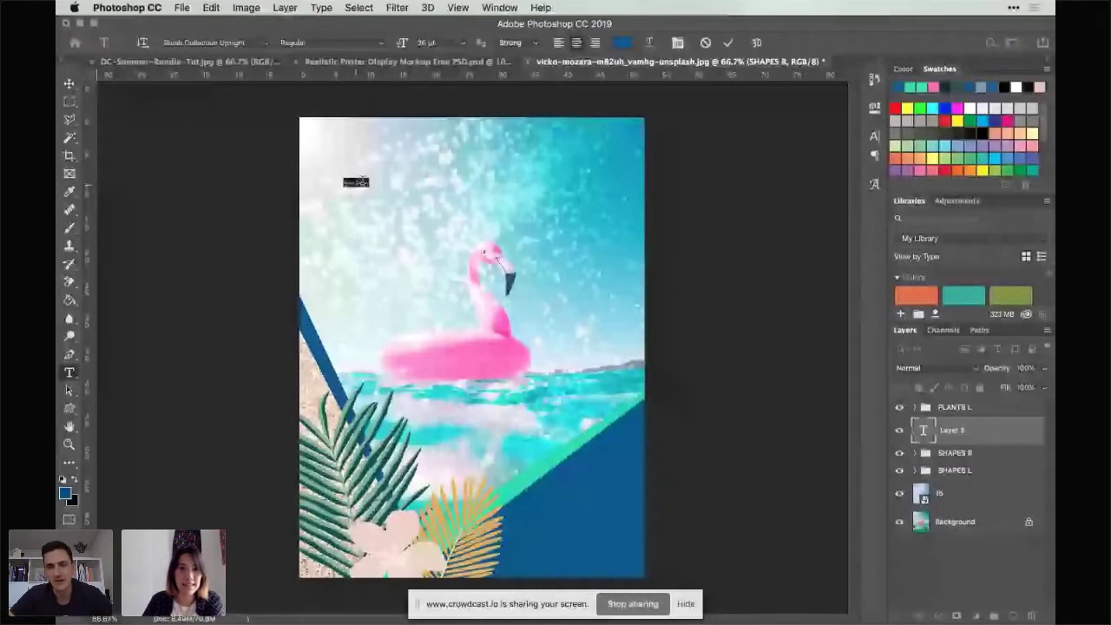
click(453, 46)
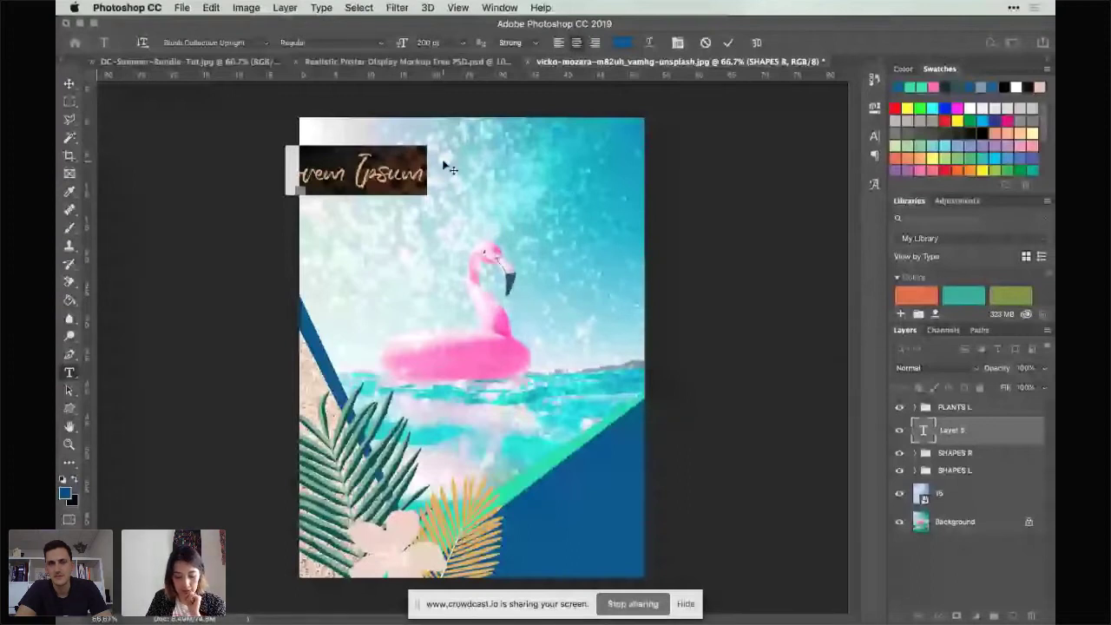
text(Desi)
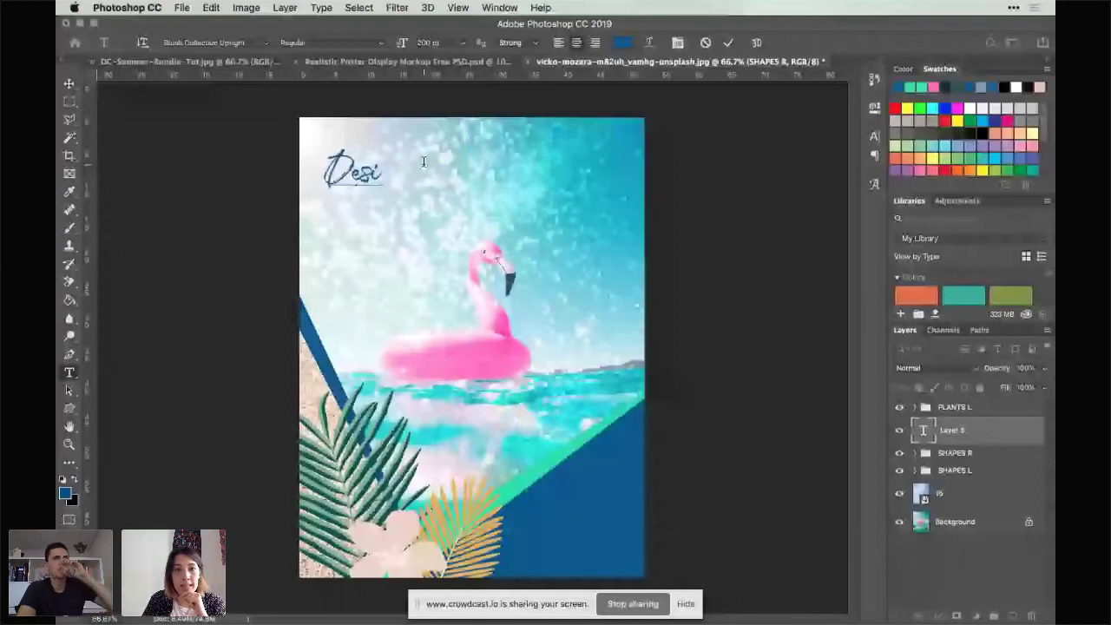
text(gn)
Step: Sample the pink of the flamingo float and recolor the "Design" text with it
key(ctrl+a)
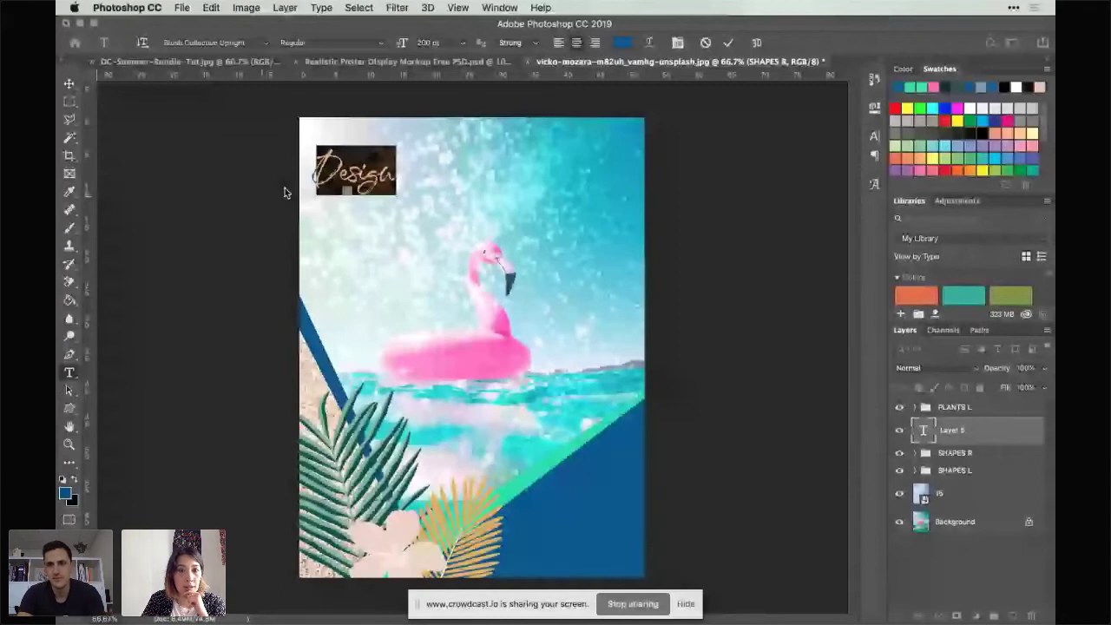
key(Escape)
key(i)
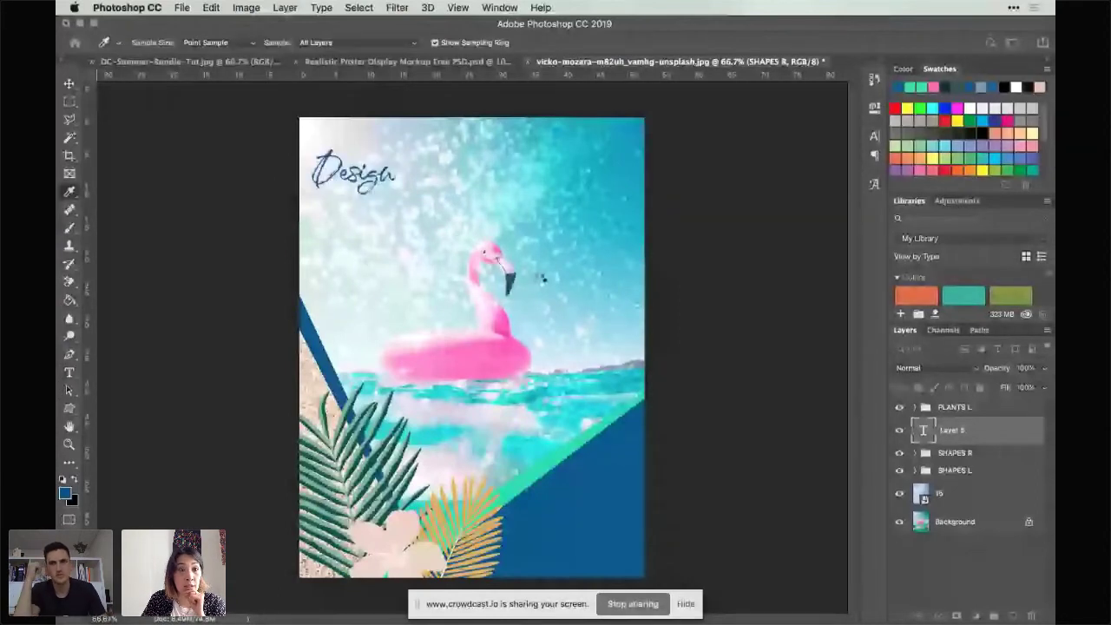
click(472, 352)
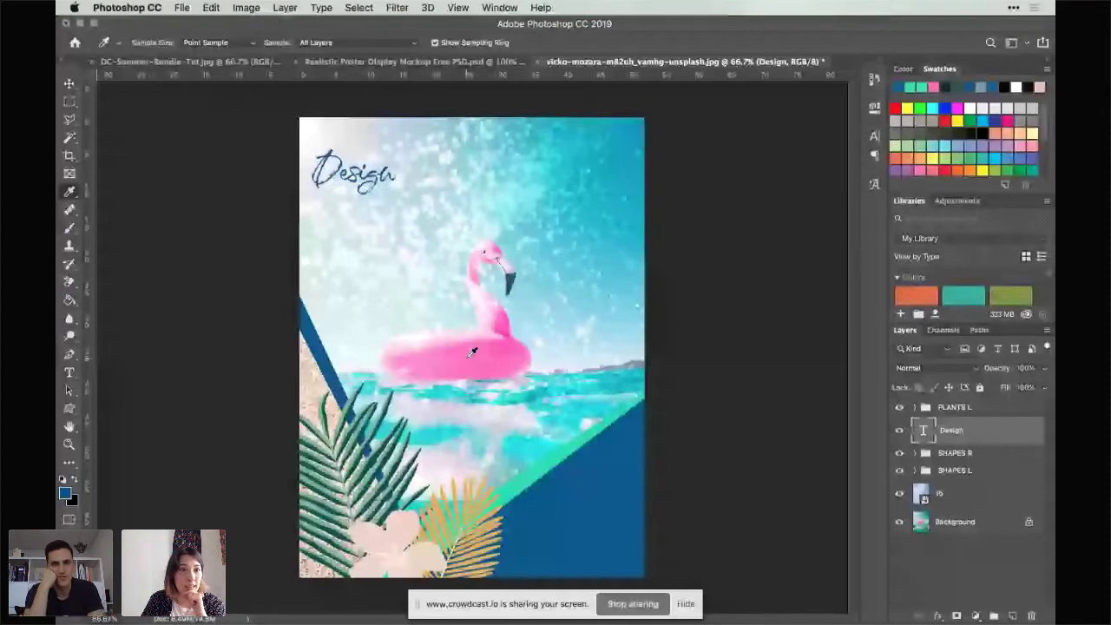
key(t)
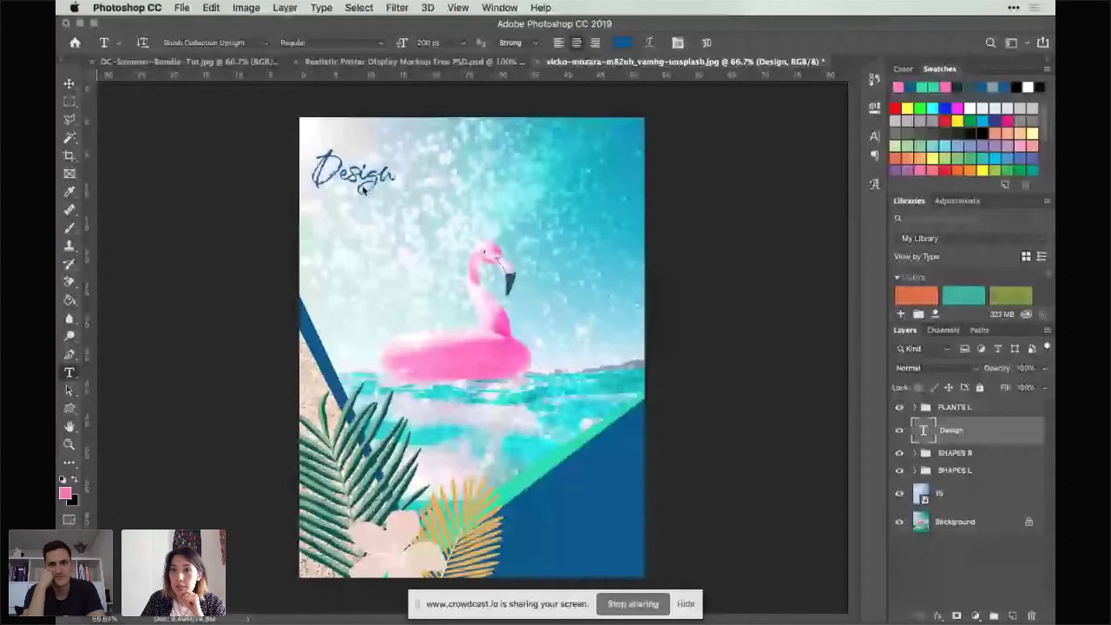
double_click(364, 190)
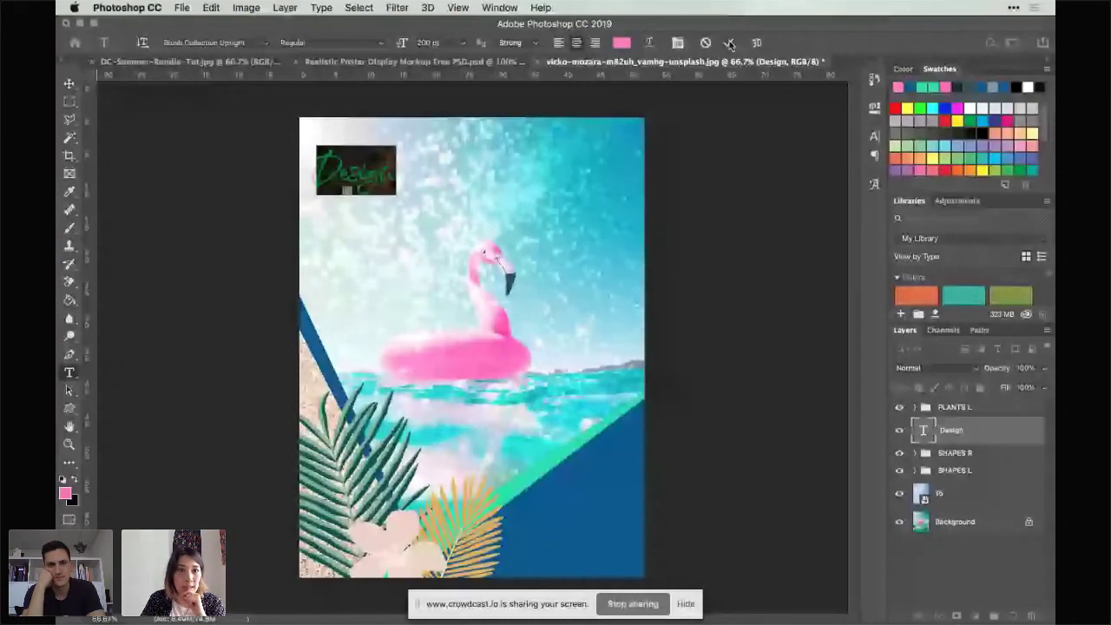
click(730, 42)
Step: Shift the "Design" text slightly up and inward, and rotate it about 12° counterclockwise
drag(382, 186, 391, 183)
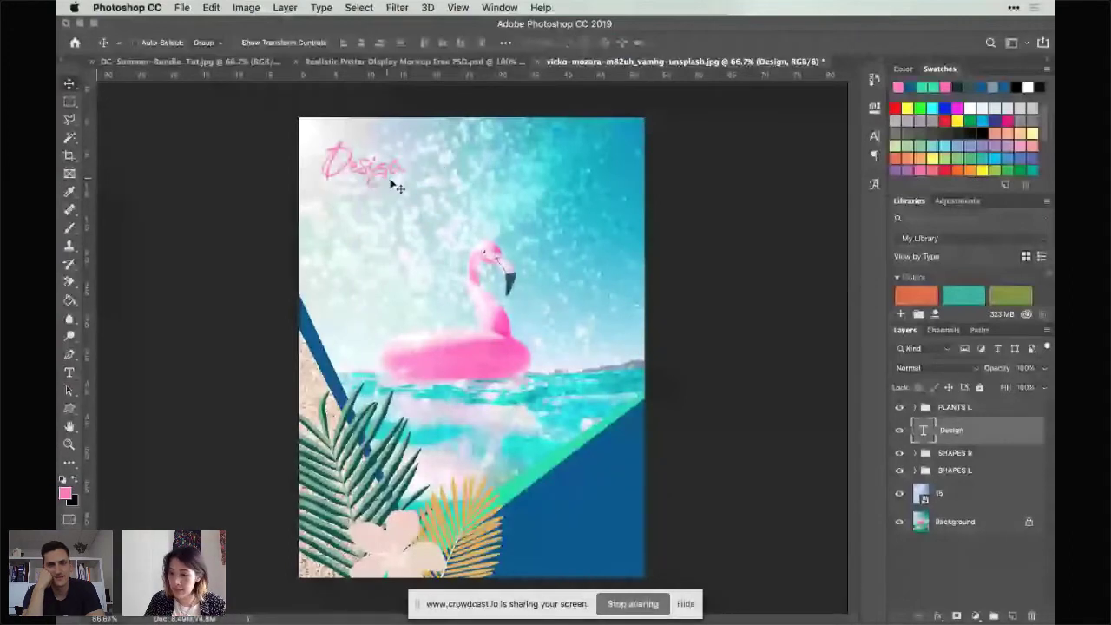
key(super+t)
drag(427, 194, 431, 182)
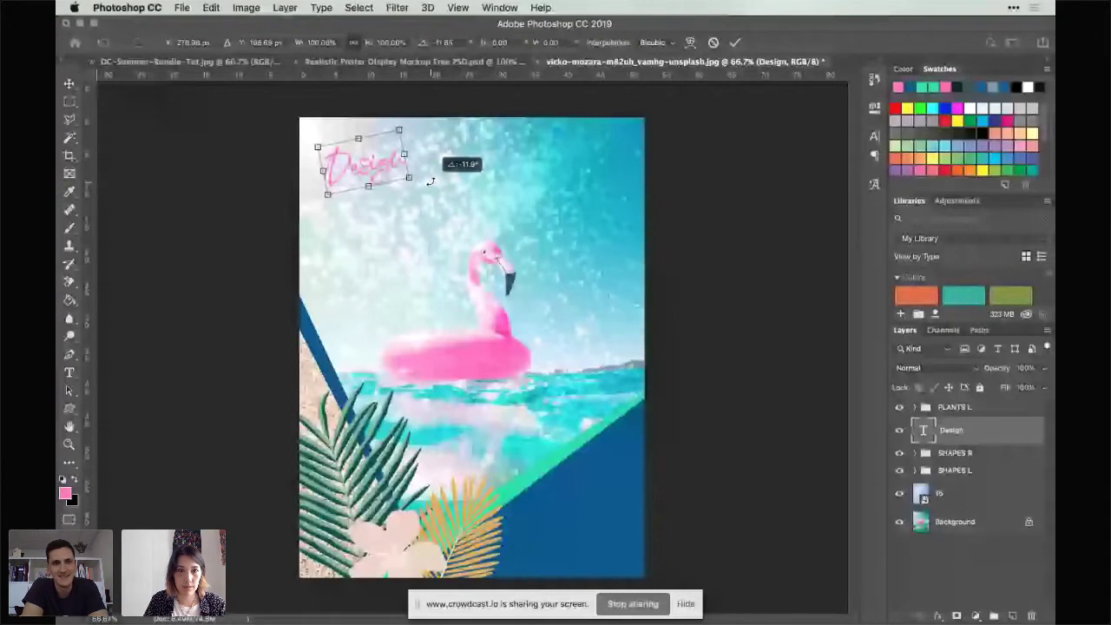
double_click(350, 176)
drag(350, 176, 344, 170)
Step: Add the text "your perfect" below "Design" and replace its letter c with the alternate glyph
click(69, 374)
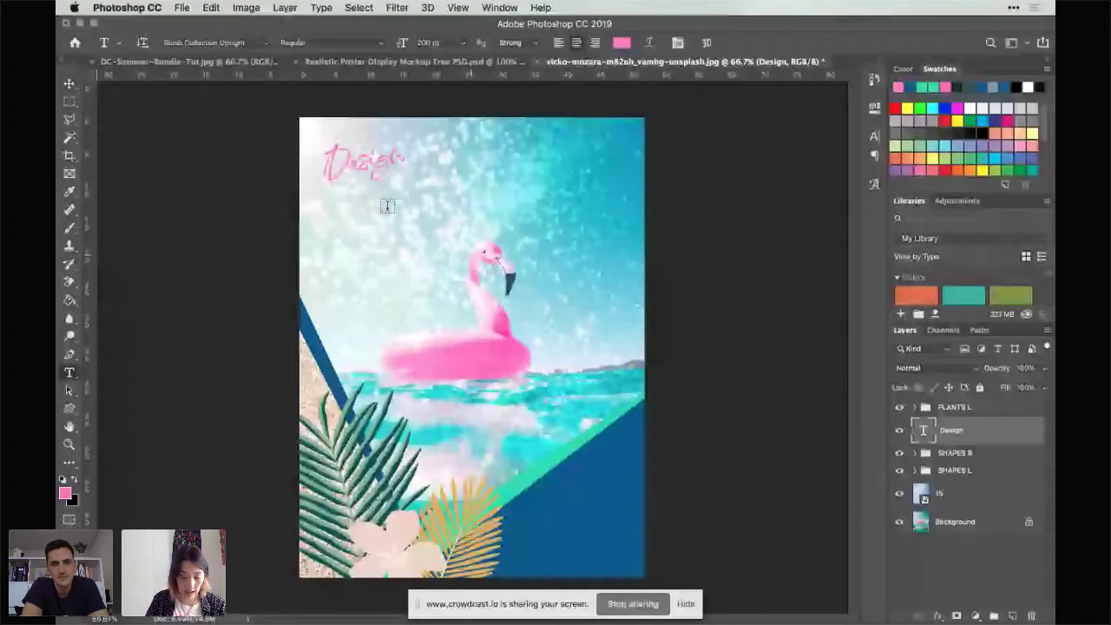
click(385, 203)
text(your)
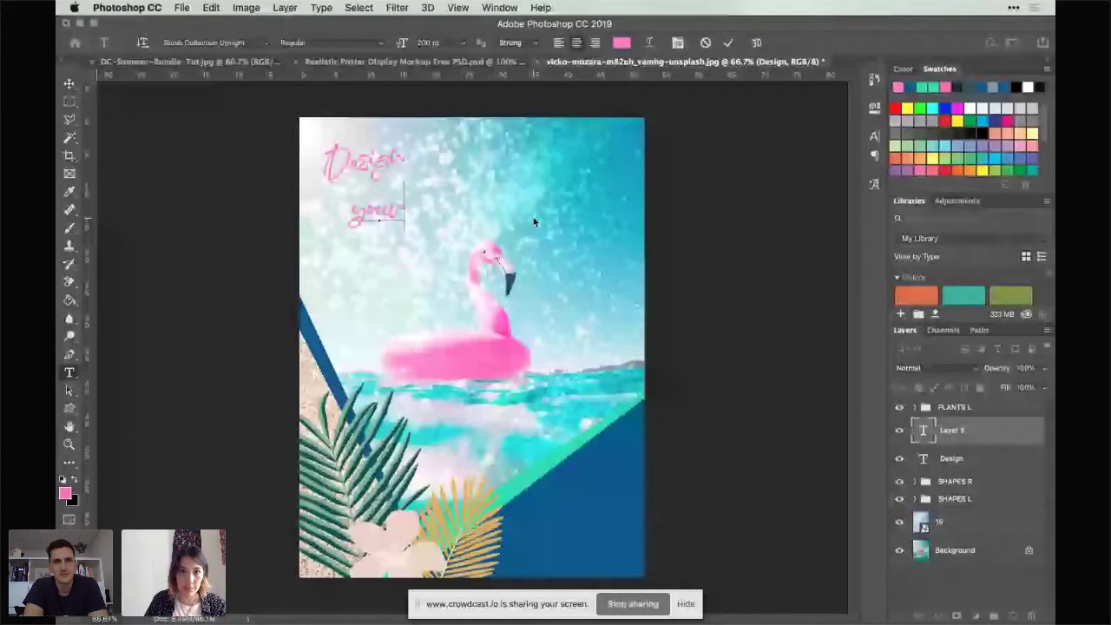
text( perfect)
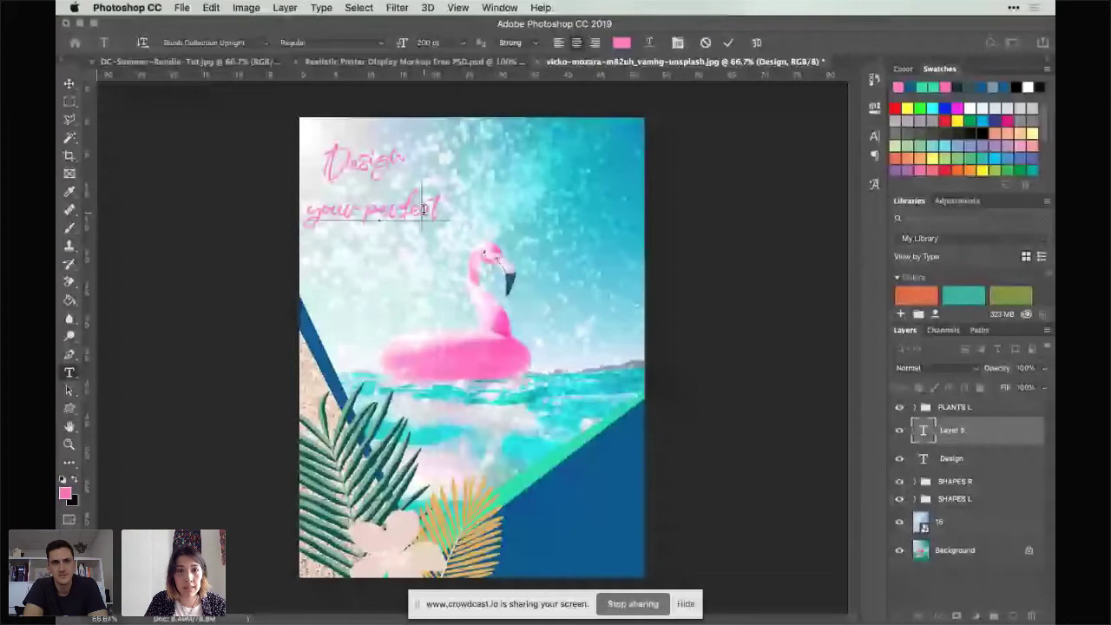
key(shift+Left)
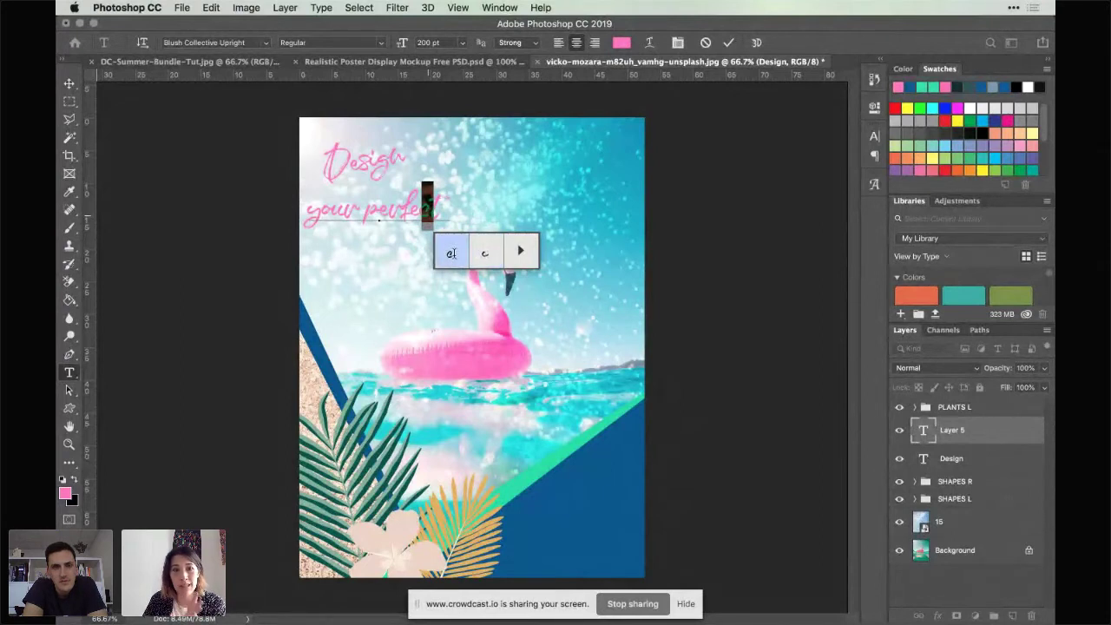
click(487, 252)
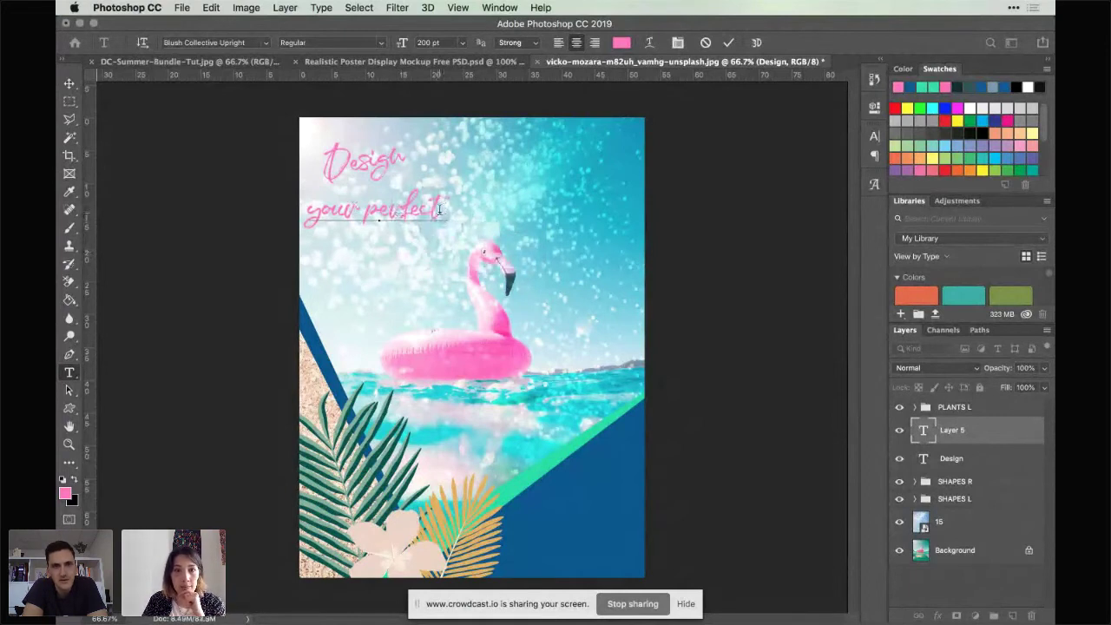
Step: Sample the flamingo's dark beak color, darken it, and apply it to the "your perfect" text
click(70, 192)
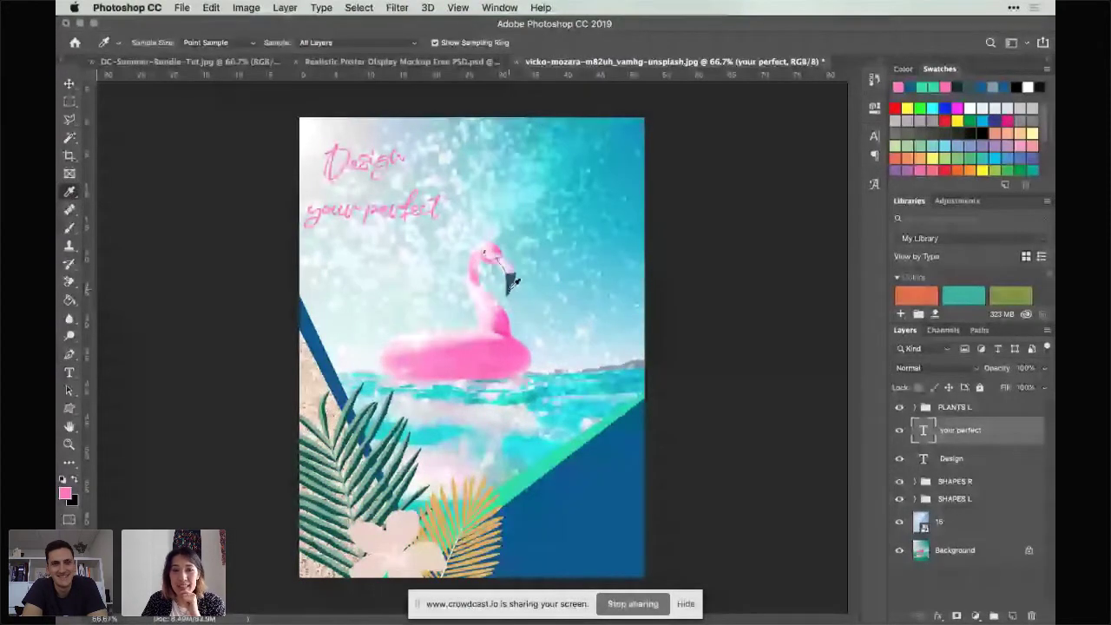
click(512, 281)
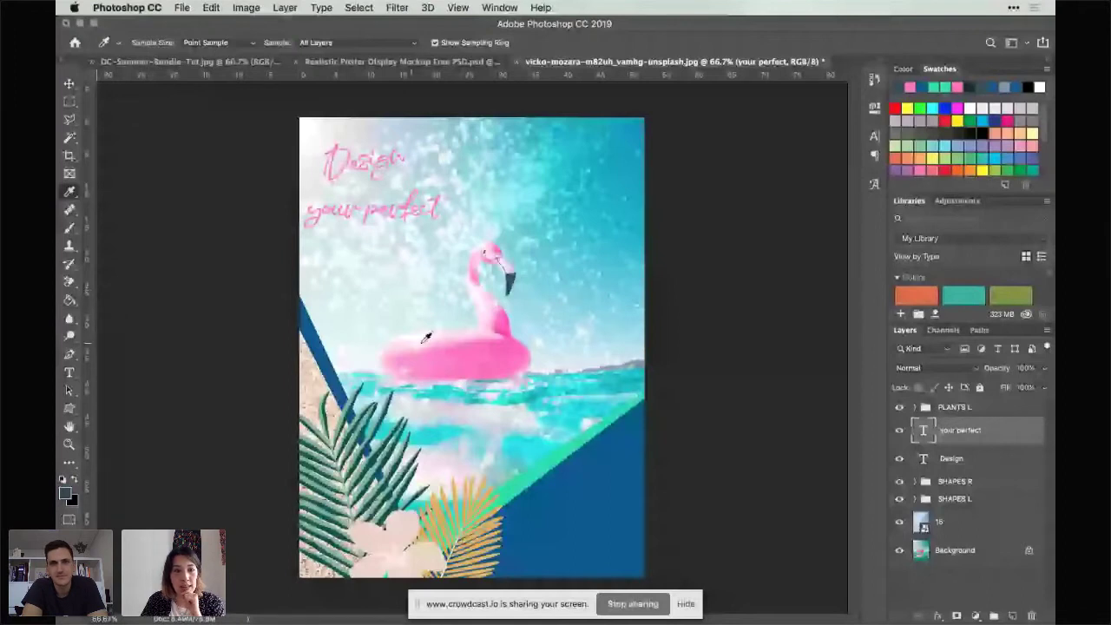
click(65, 493)
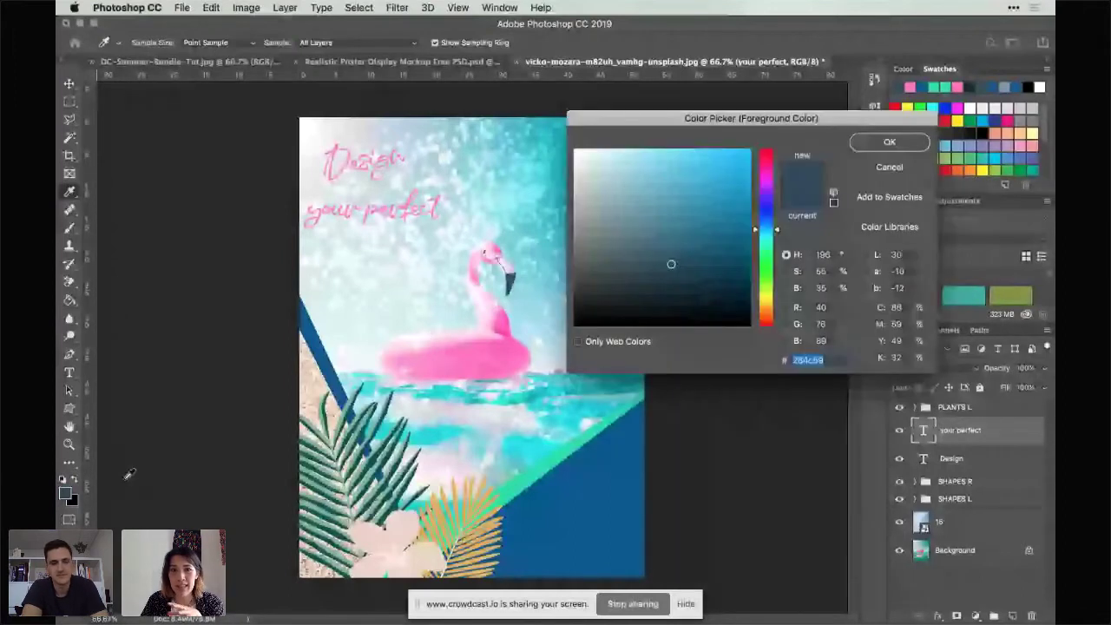
click(683, 283)
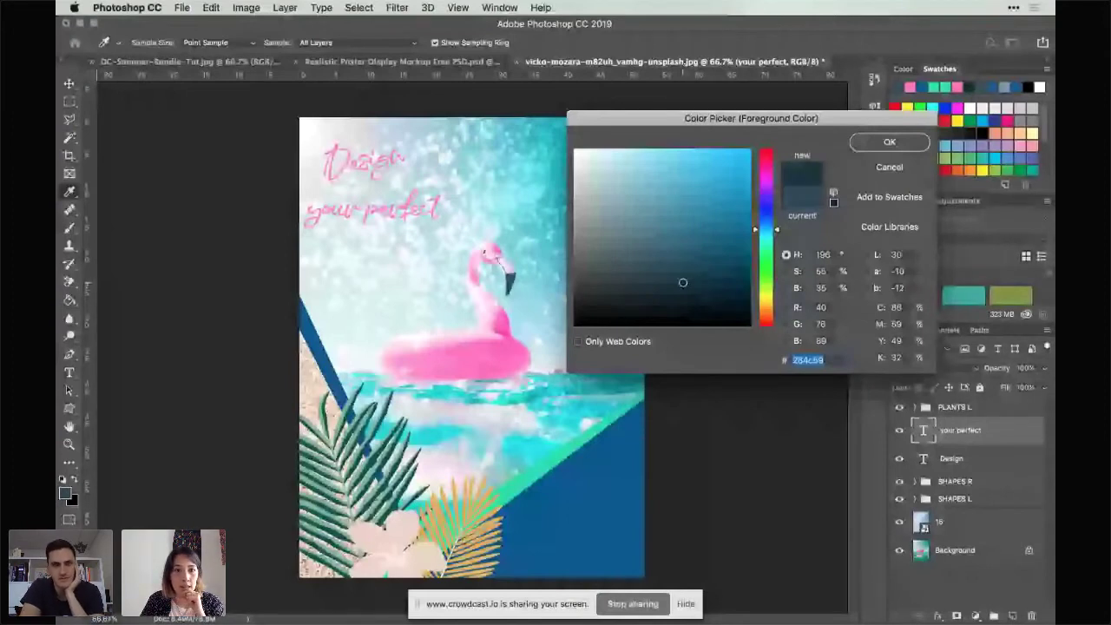
key(Return)
click(70, 373)
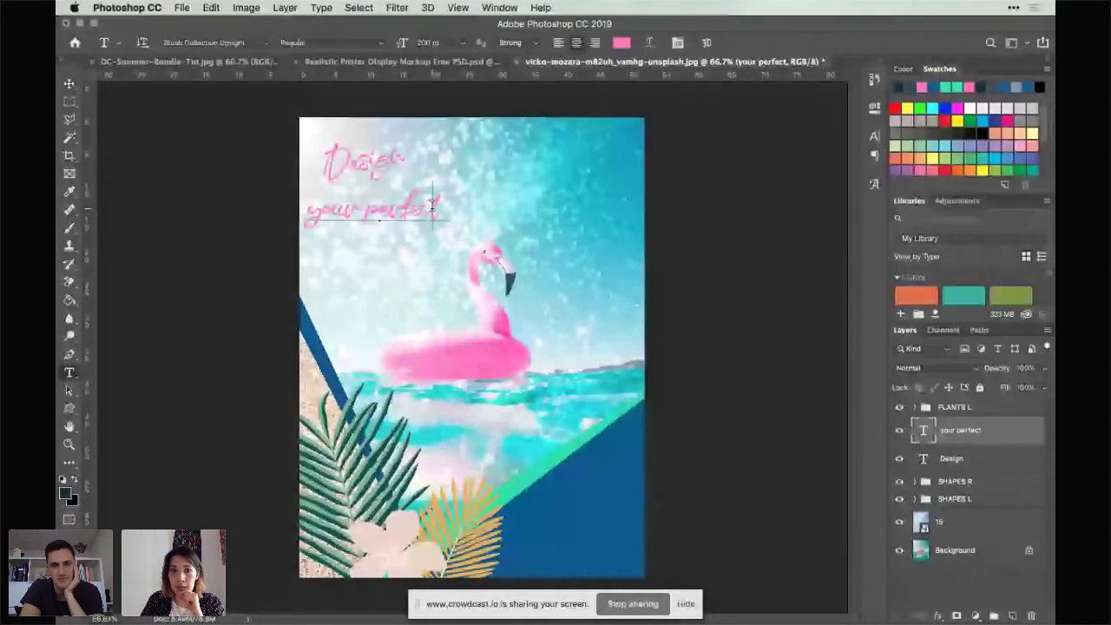
click(373, 114)
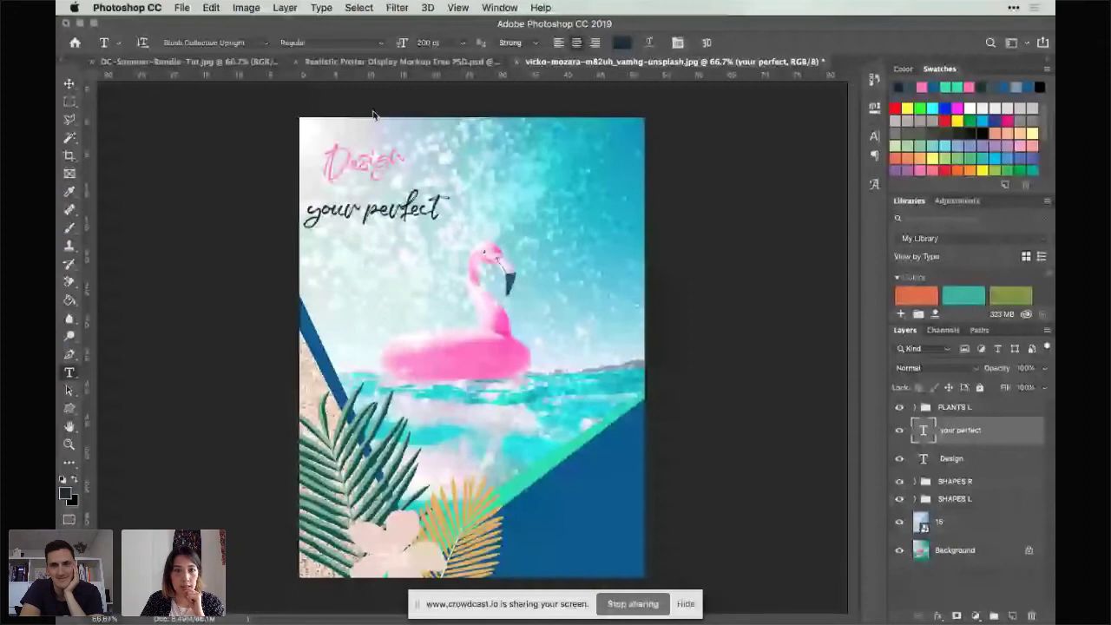
Step: Fit "your perfect" just beneath "Design", scaling it to about 88% and rotating it about 4° counterclockwise
click(69, 84)
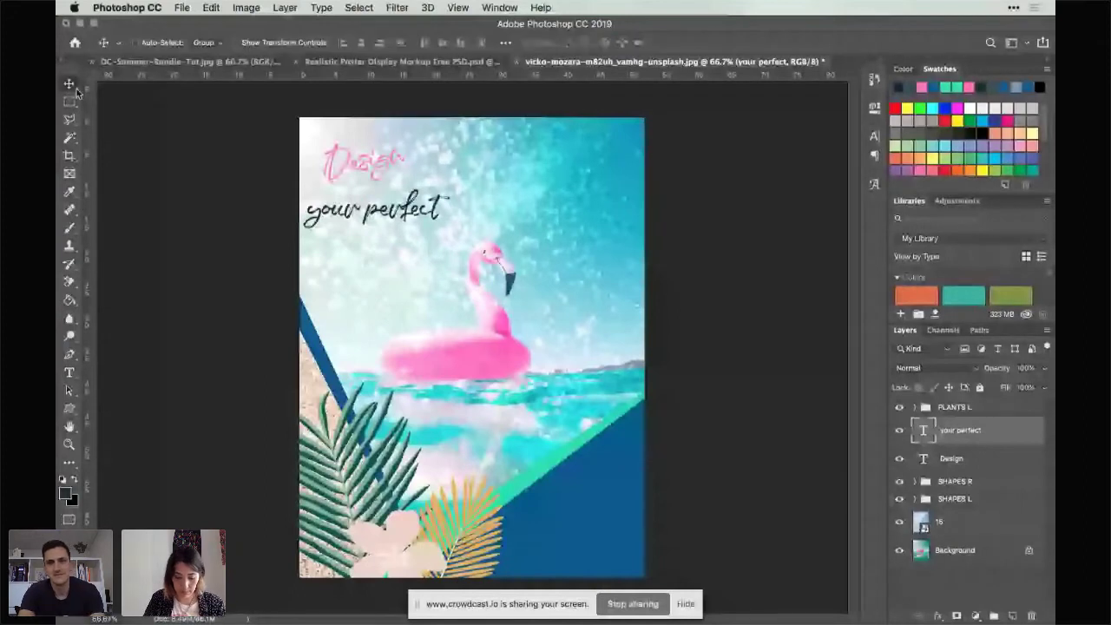
drag(453, 228, 491, 219)
key(ctrl+t)
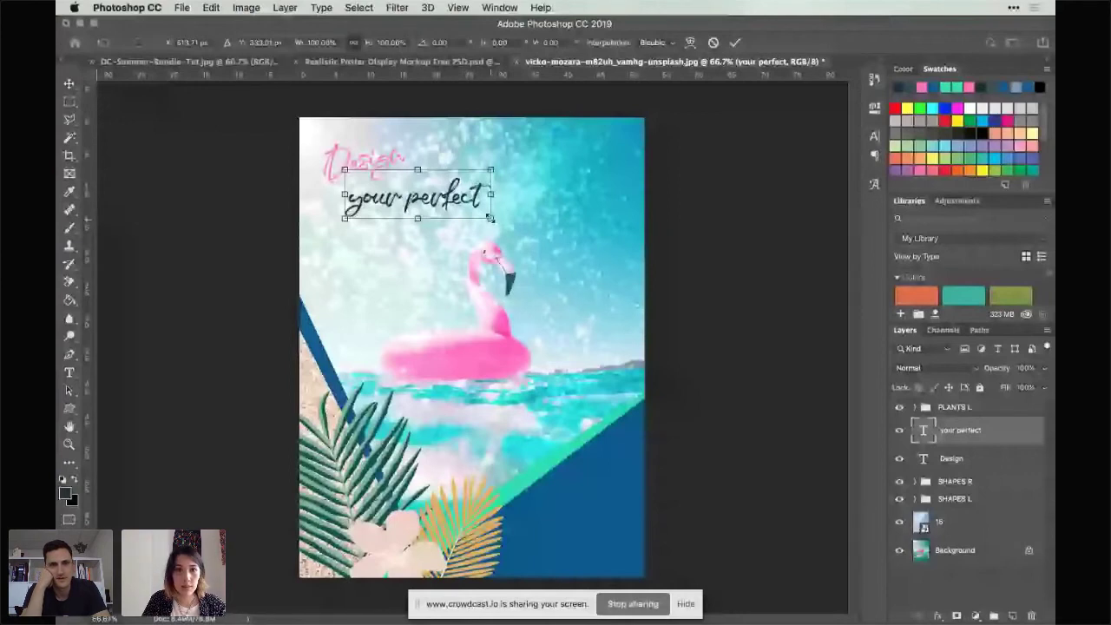
drag(491, 219, 466, 222)
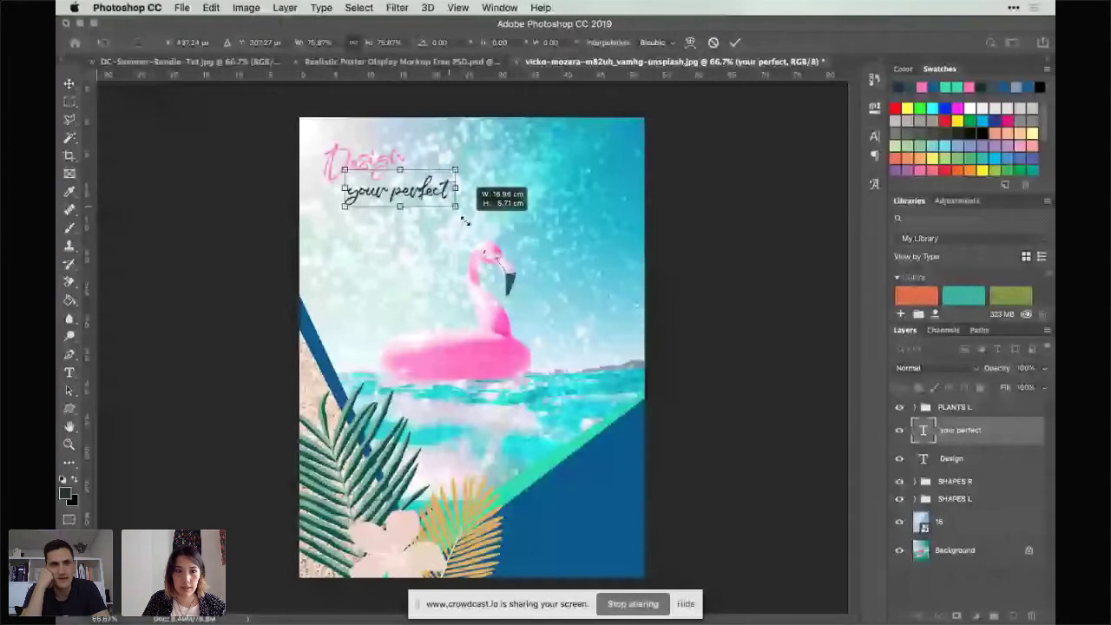
drag(465, 221, 452, 215)
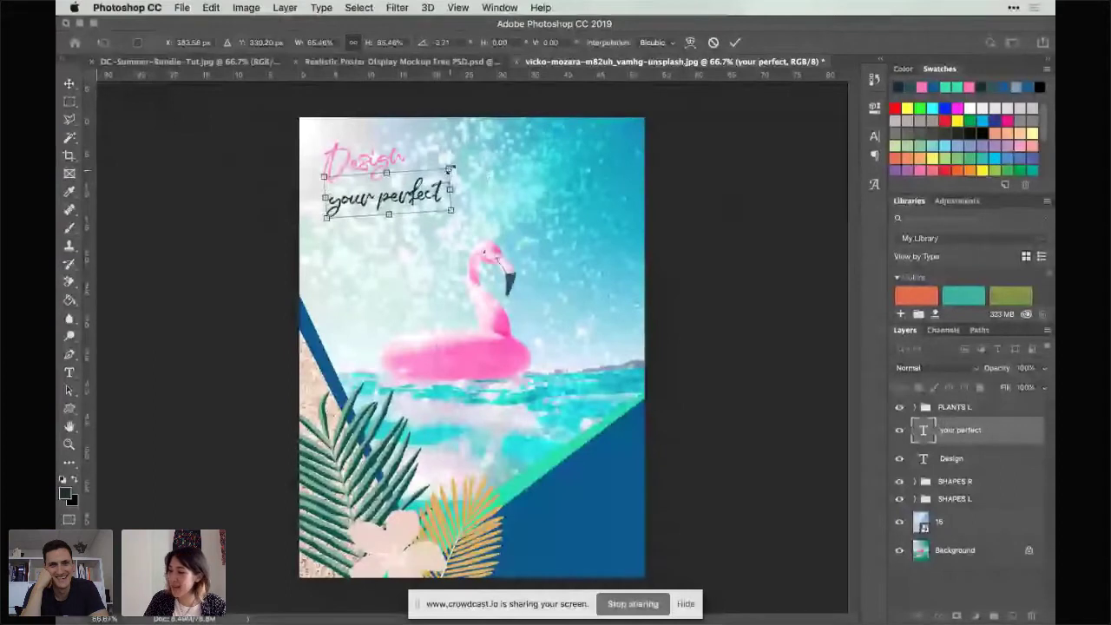
drag(455, 170, 456, 161)
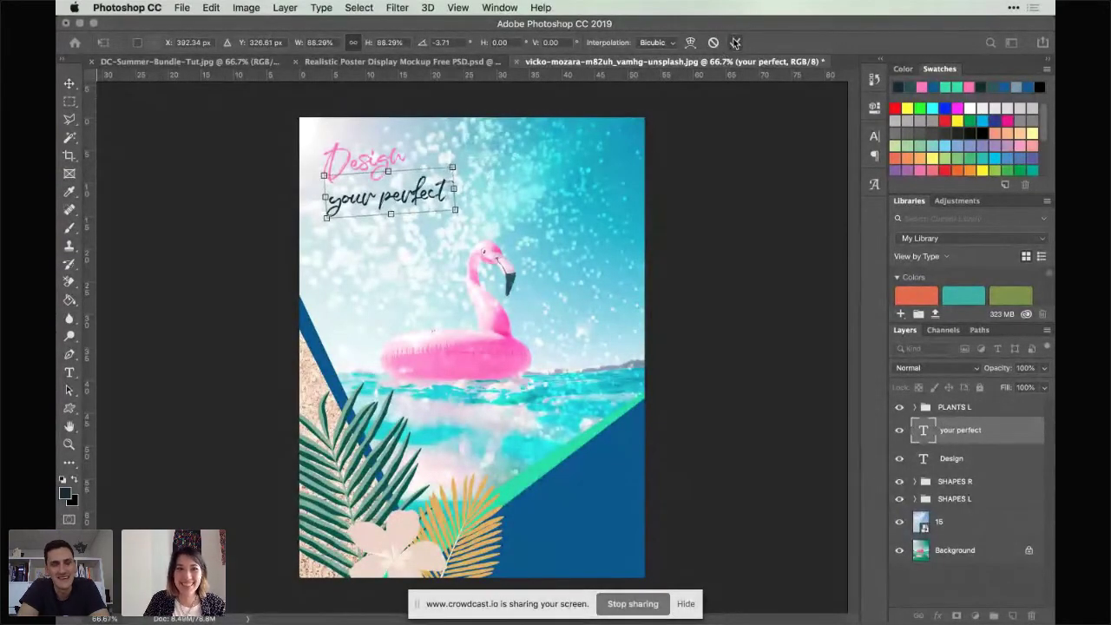
click(734, 42)
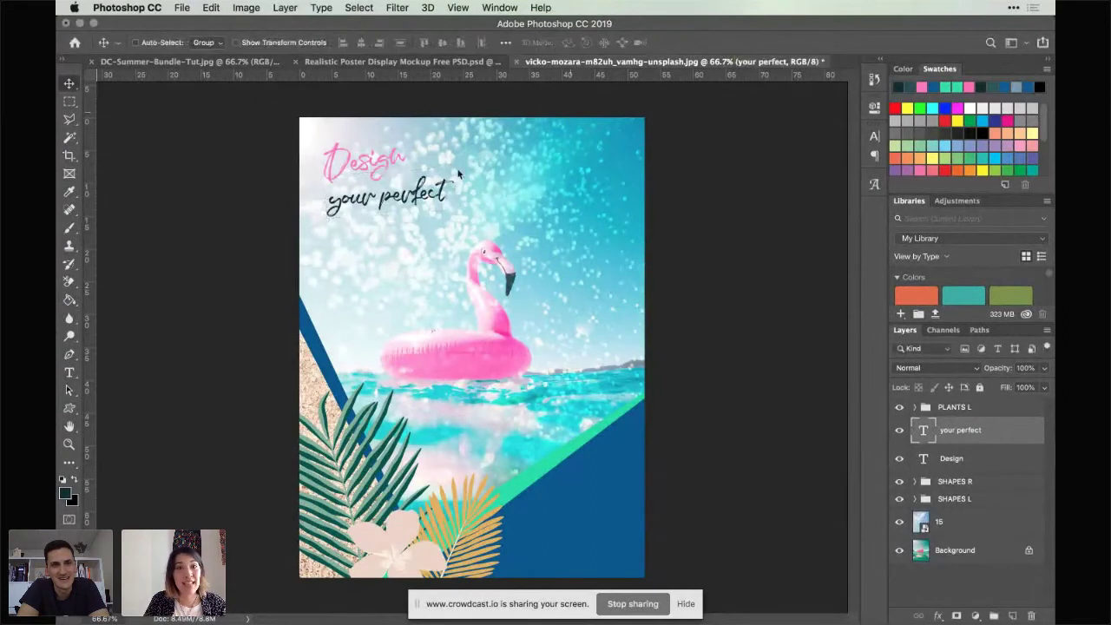
drag(429, 196, 430, 198)
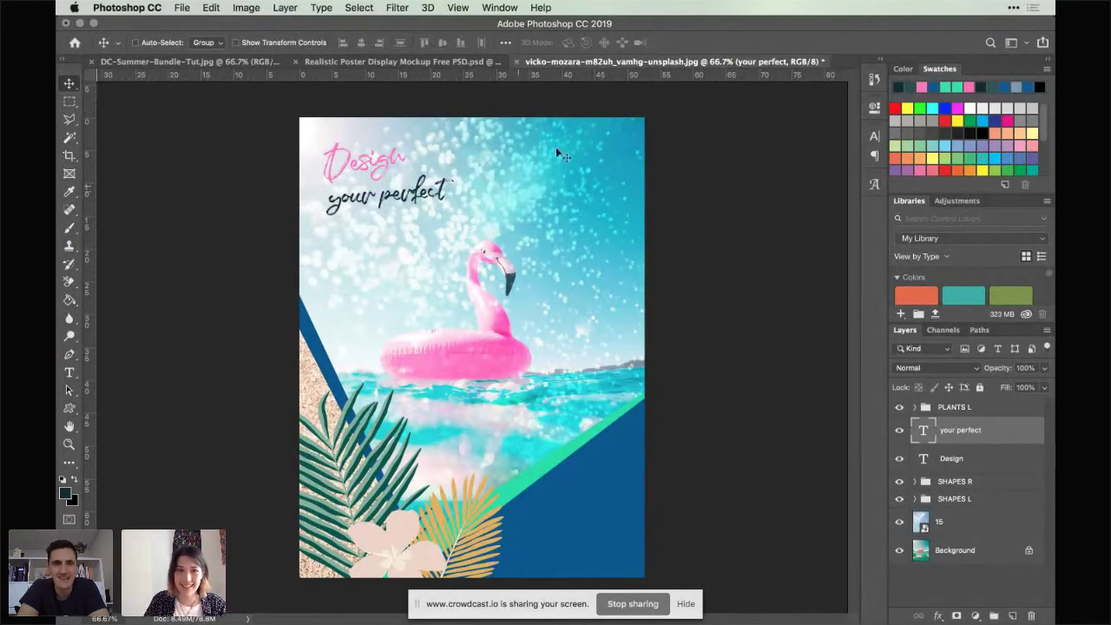
Step: Add a separate script text "Getaway!" below "your perfect"
click(69, 372)
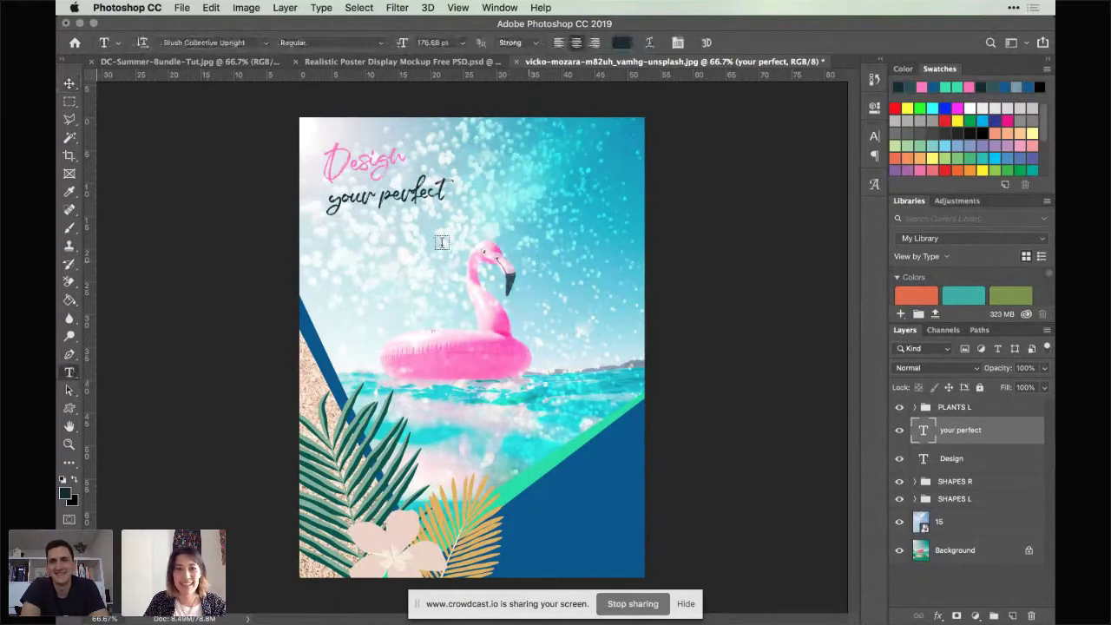
click(417, 250)
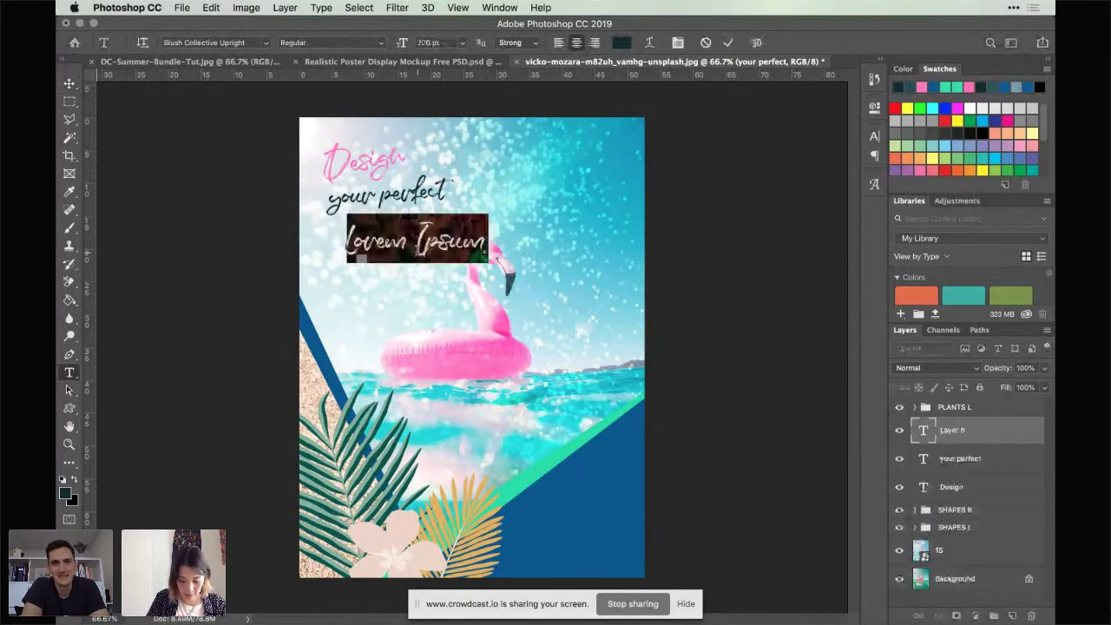
text(G)
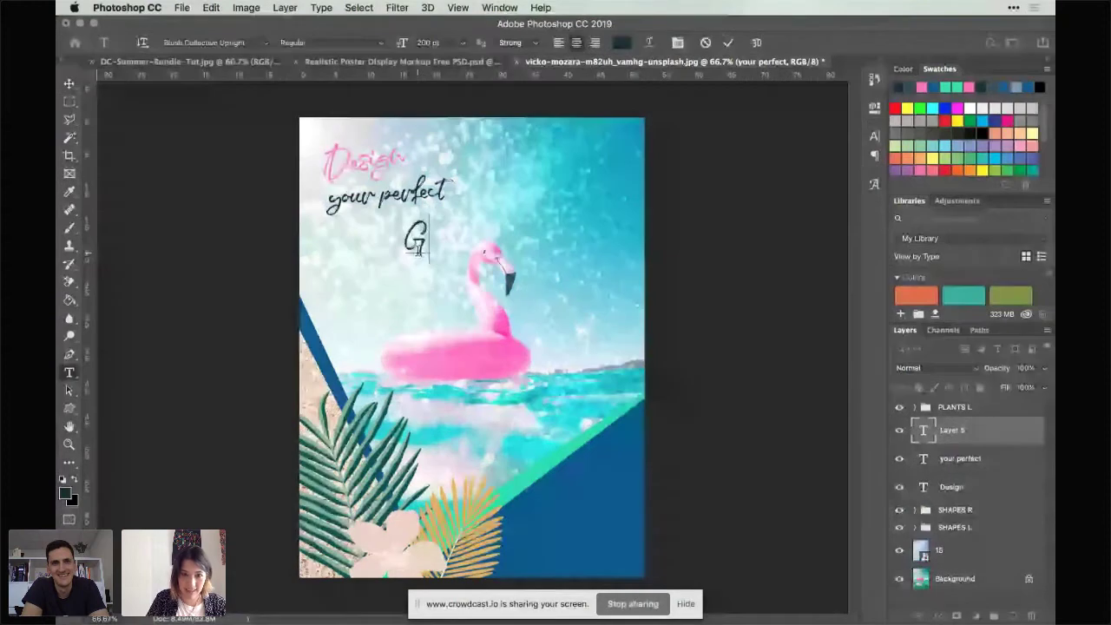
text(etaway)
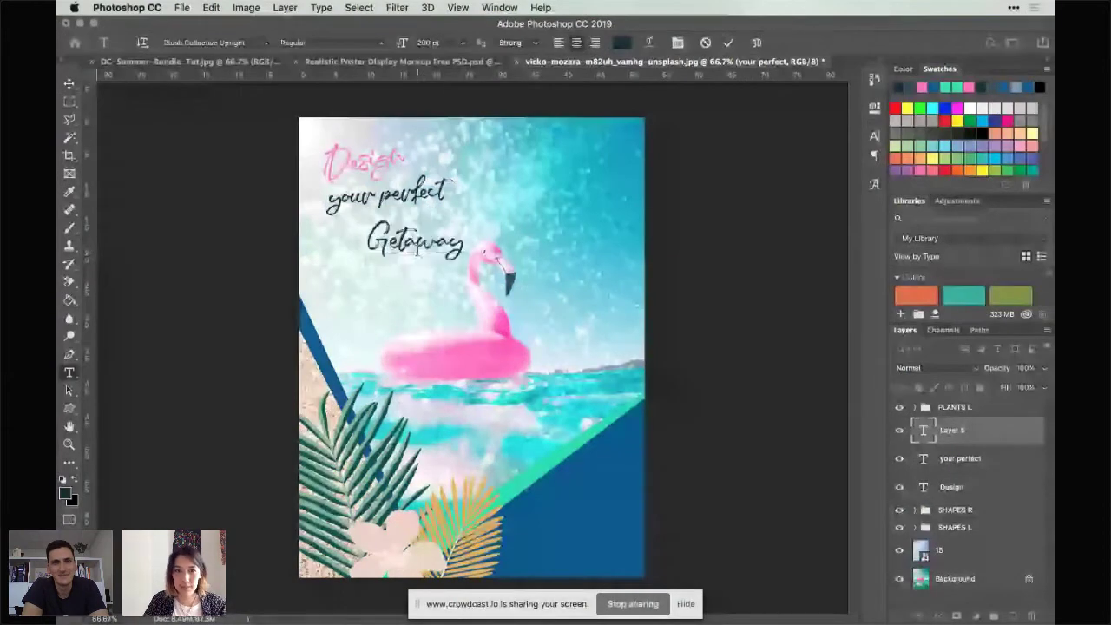
click(730, 43)
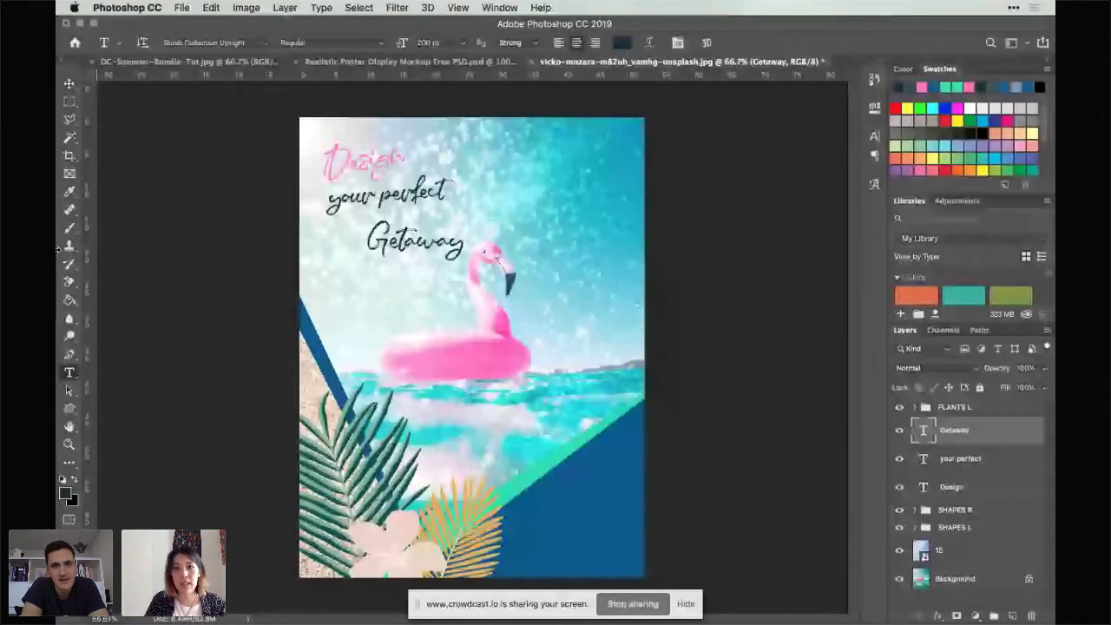
click(451, 250)
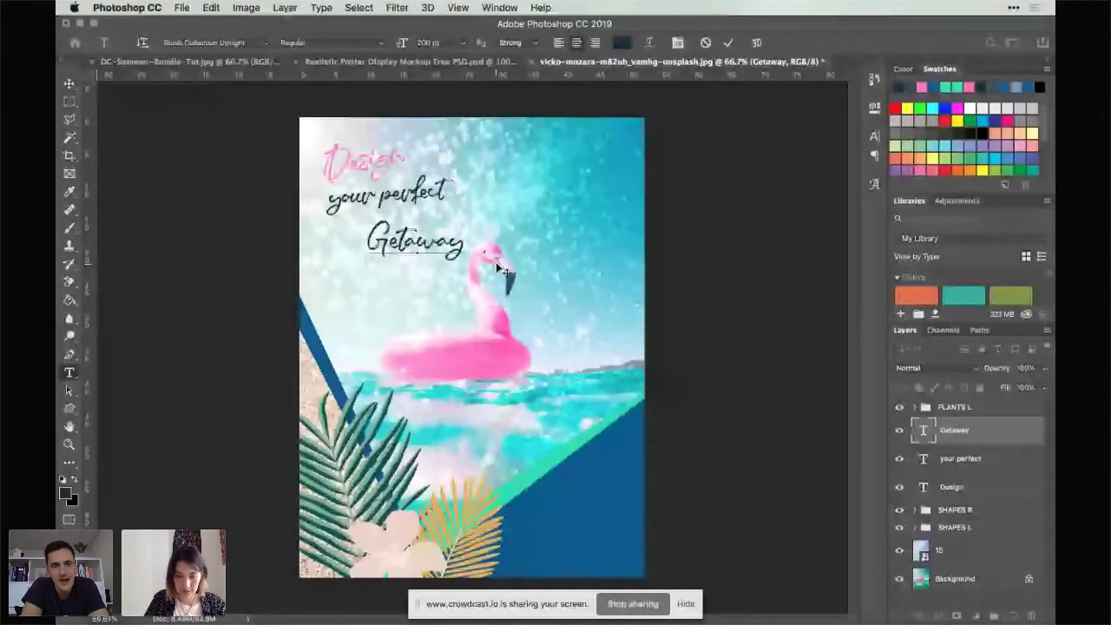
text(!)
click(505, 234)
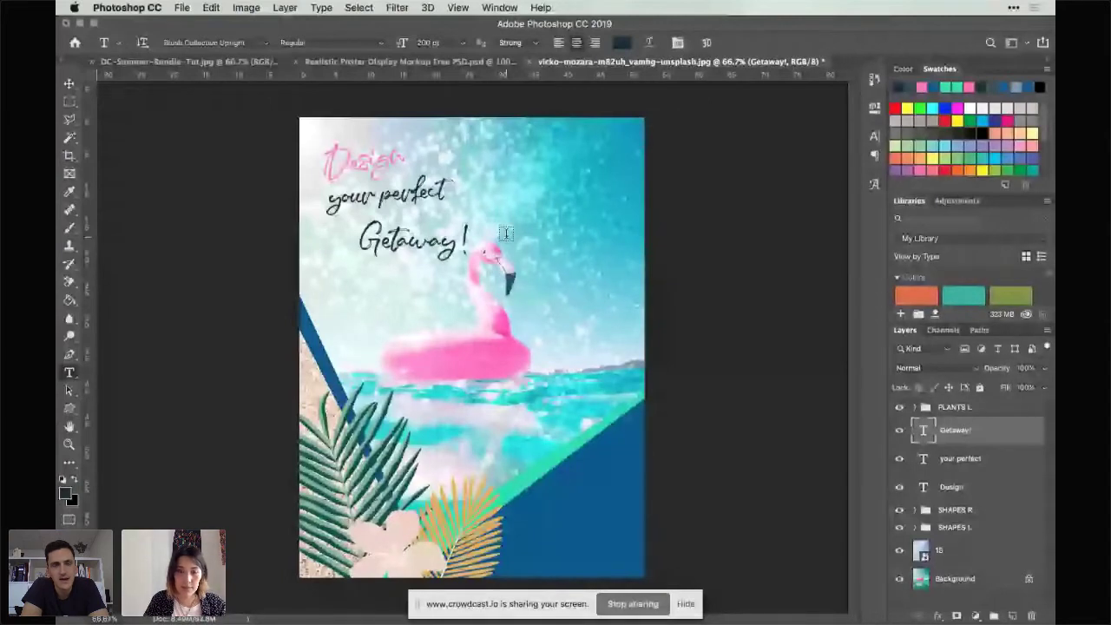
Step: Enlarge "Getaway!" to about 155%, rotate it about 6.4° counterclockwise, and place it to the right of "your perfect"
key(super+t)
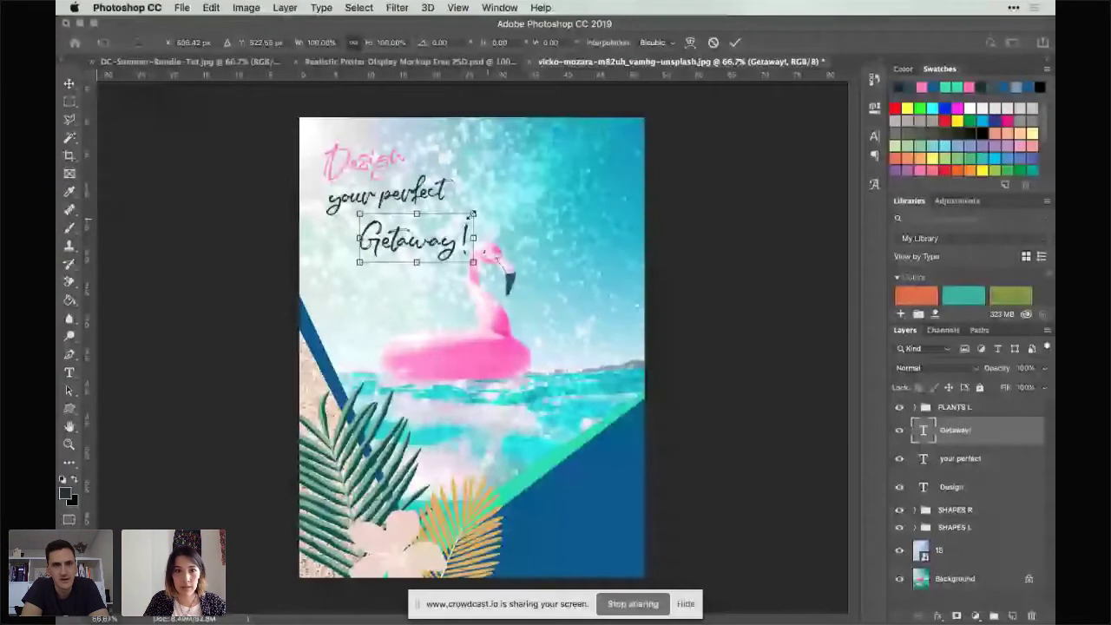
drag(473, 213, 547, 178)
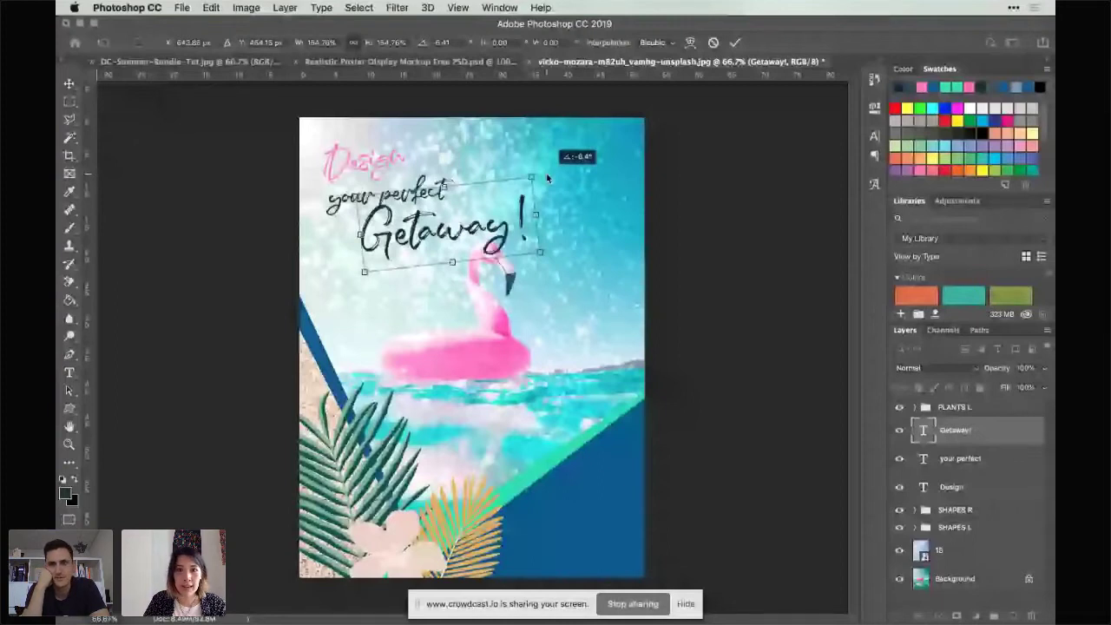
drag(460, 226, 551, 205)
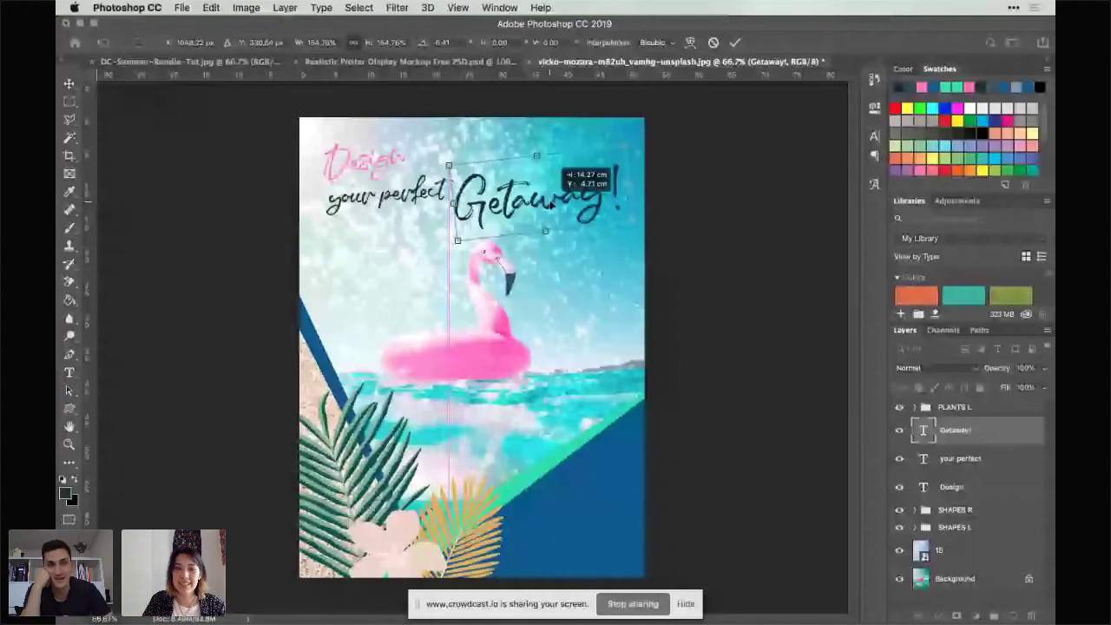
key(Return)
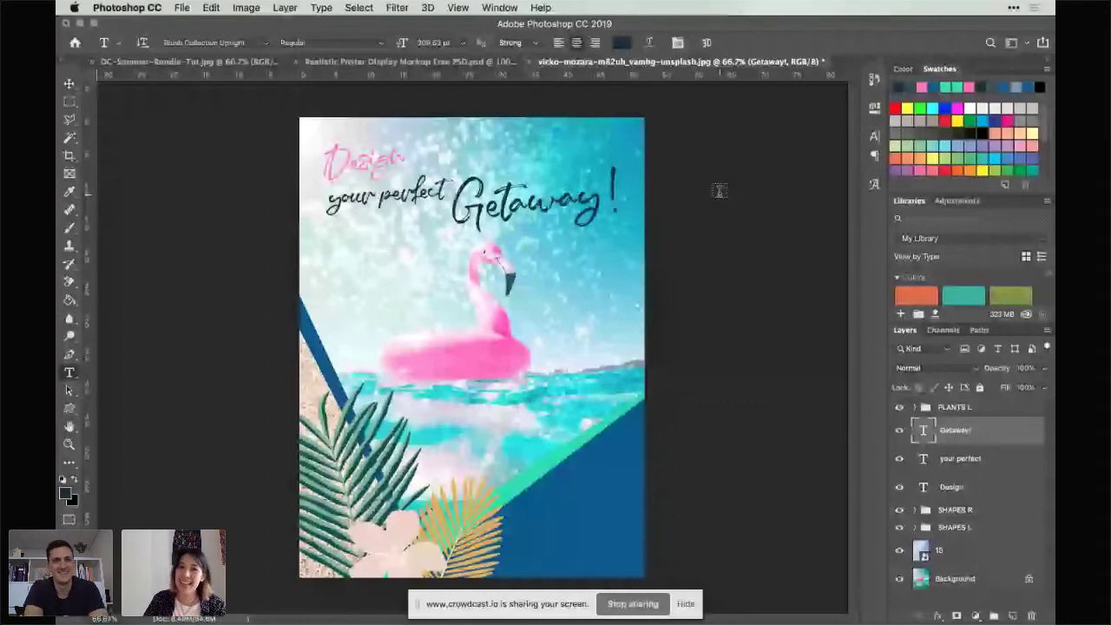
Step: Rotate "Getaway!" about another 6° counterclockwise and shift it slightly up beside "your perfect"
key(ctrl+t)
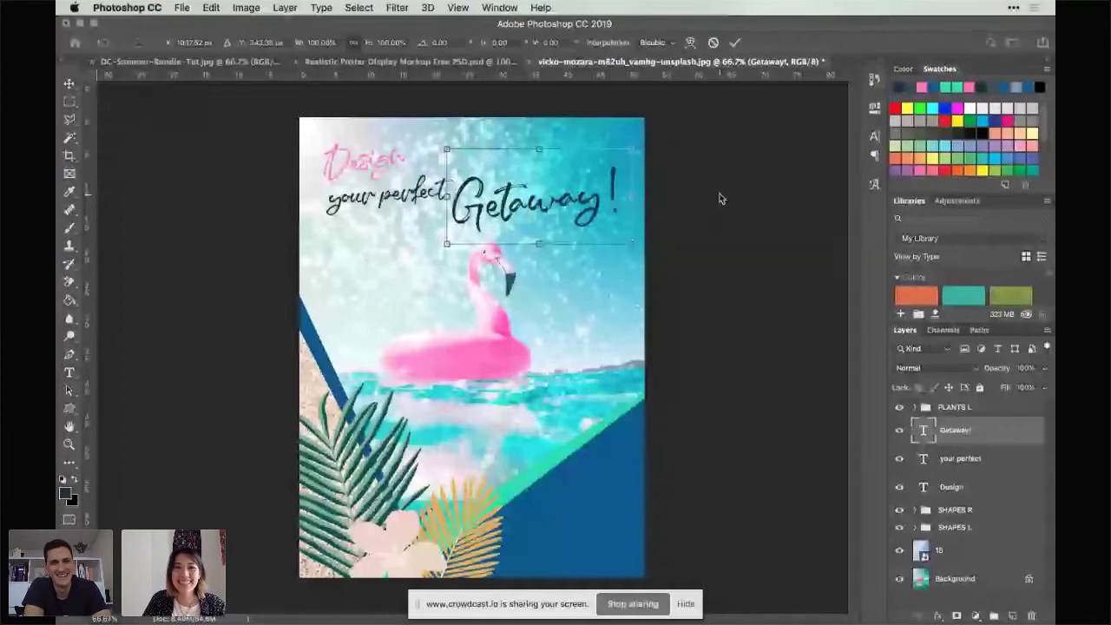
drag(720, 196, 581, 201)
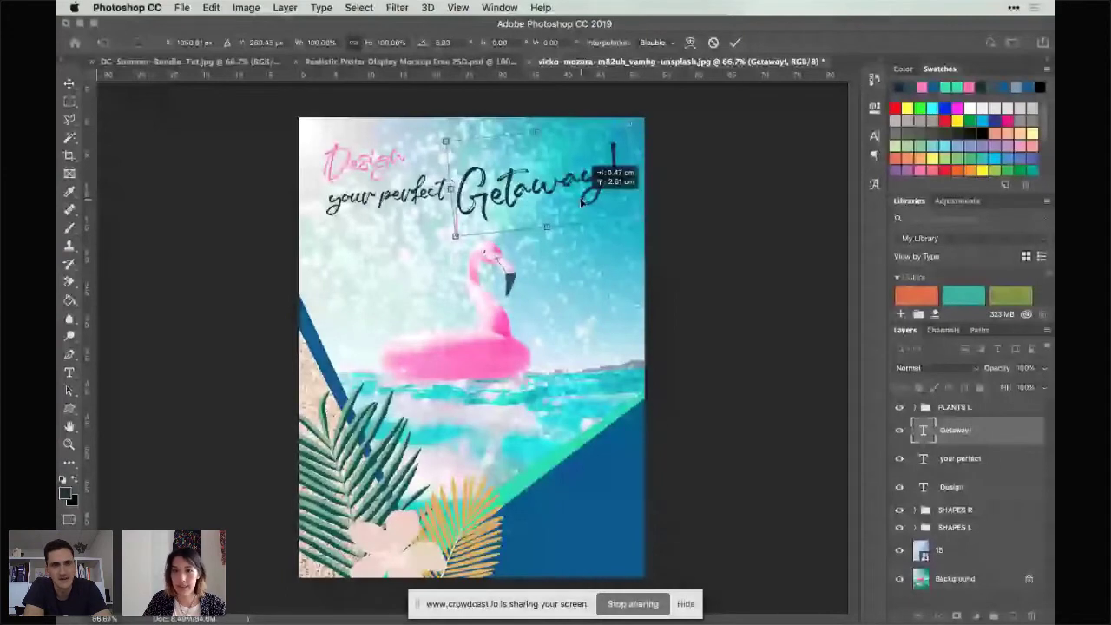
drag(582, 202, 584, 205)
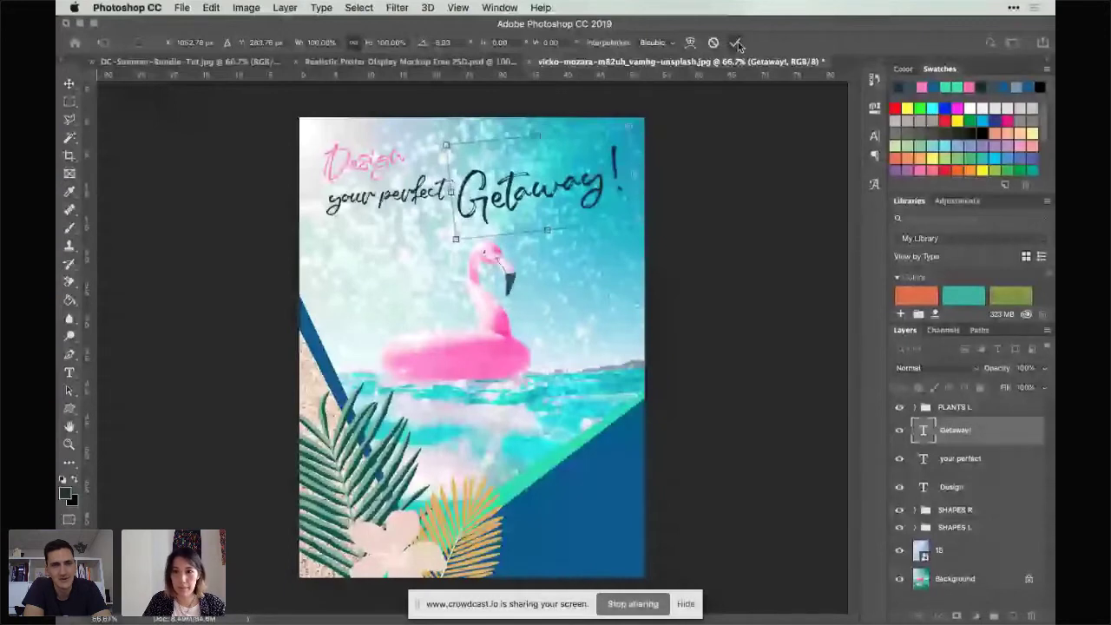
click(736, 44)
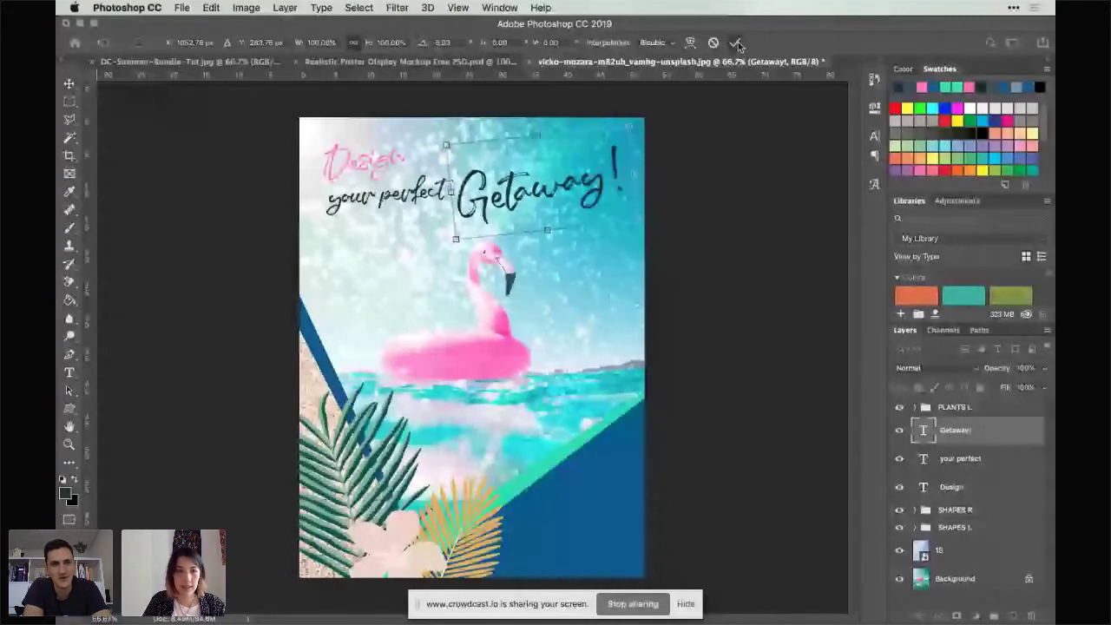
Step: Tighten the headline by nudging "Design" and "your perfect" slightly up and left, and "Getaway!" slightly up and right
key(alt+bracketleft)
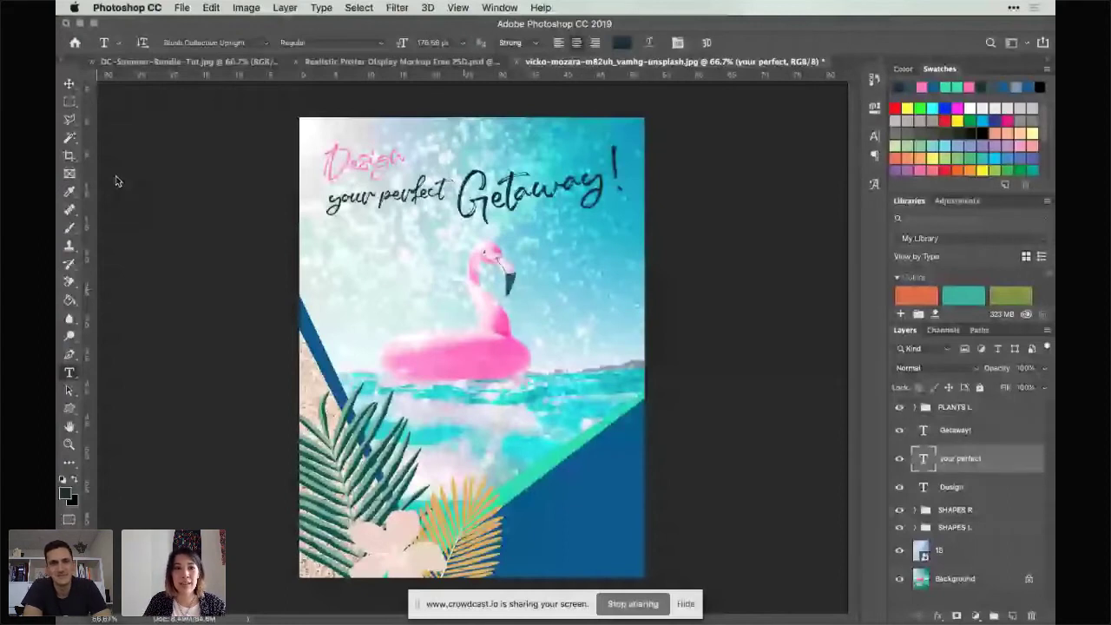
key(v)
drag(478, 279, 475, 276)
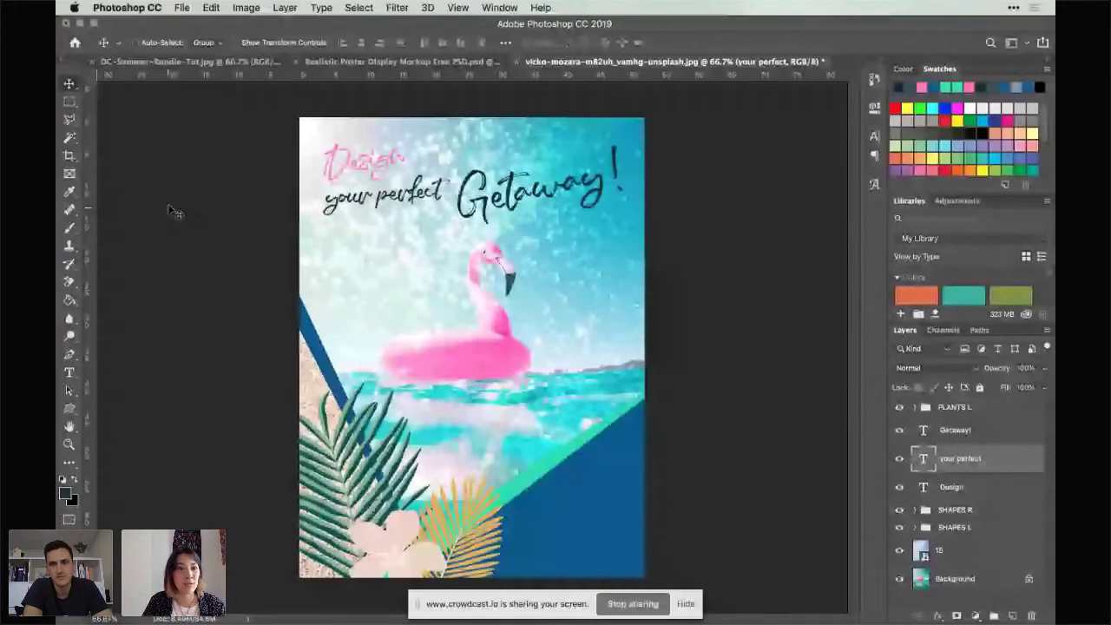
key(t)
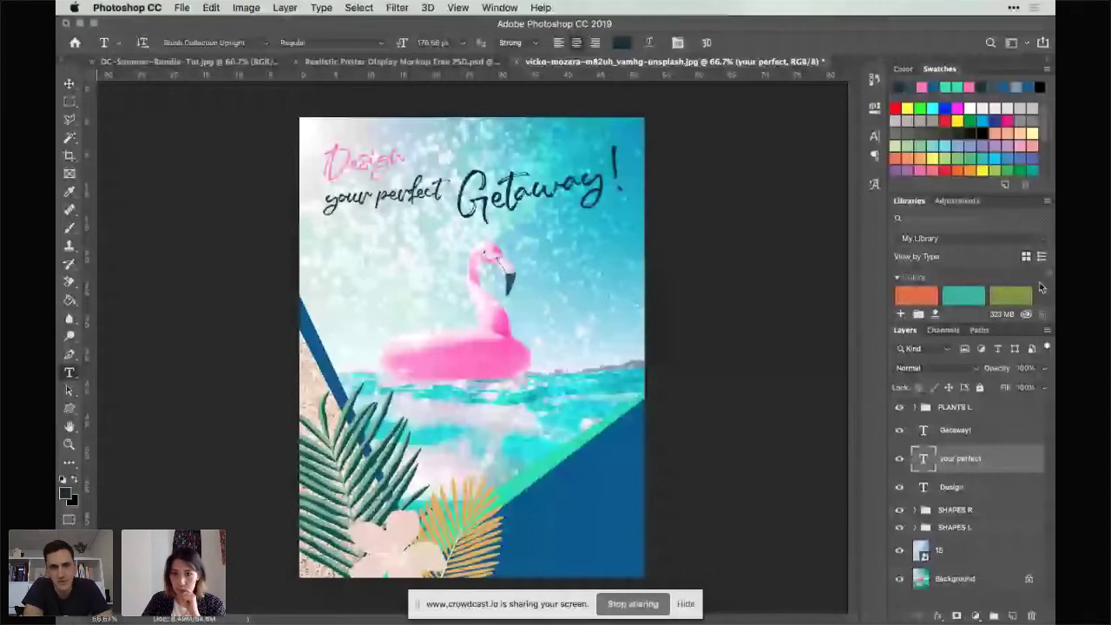
click(952, 487)
key(v)
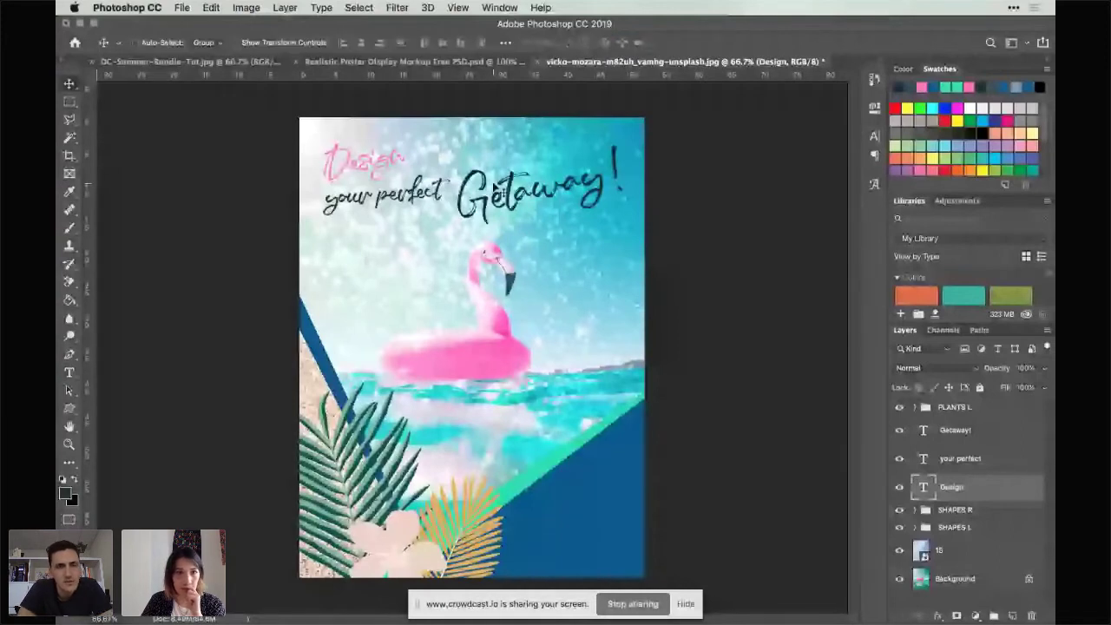
key(alt+bracketright)
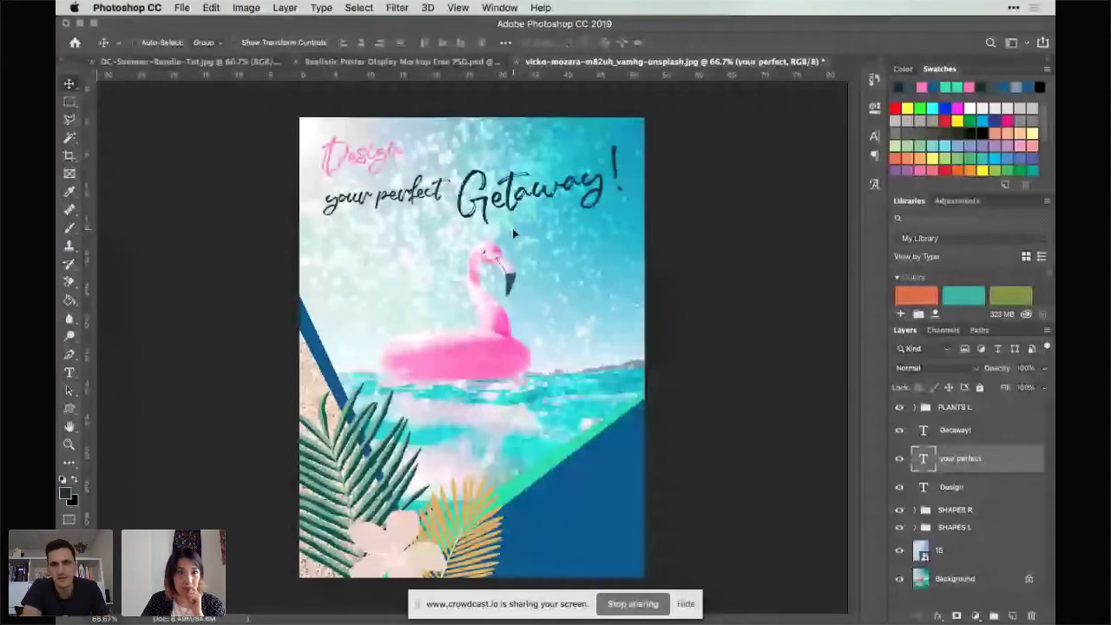
key(shift+Up)
key(shift+Up)
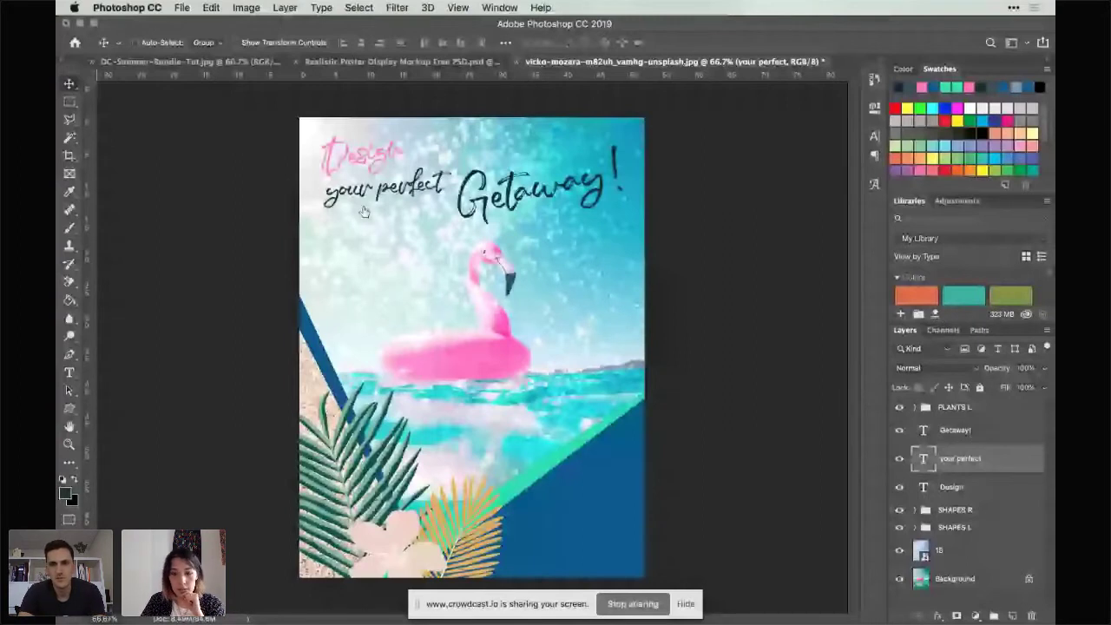
click(531, 219)
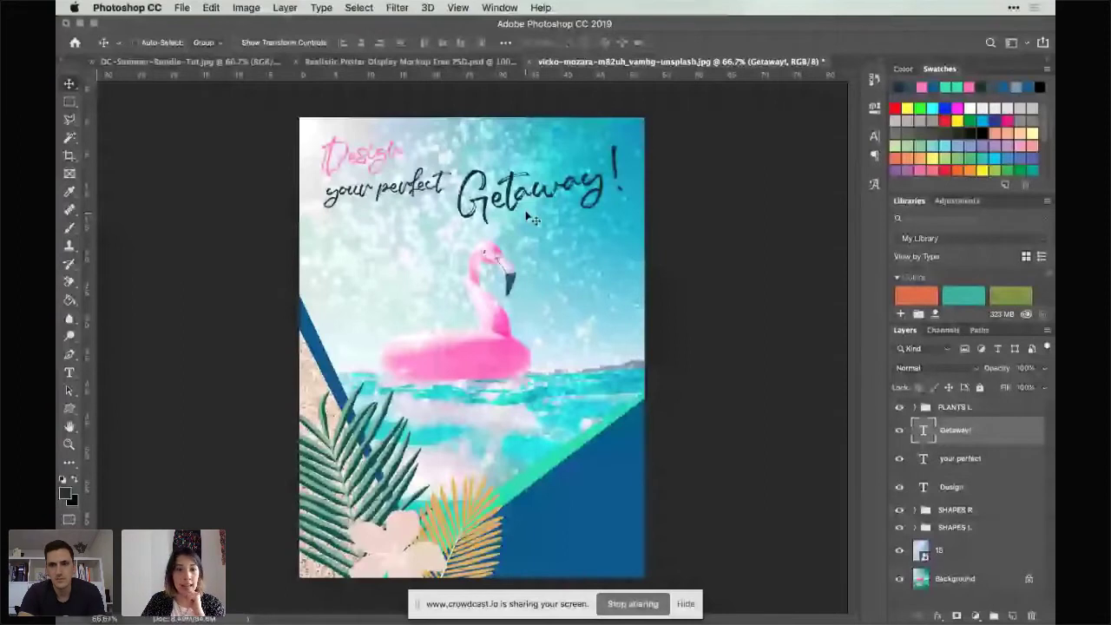
drag(531, 219, 534, 217)
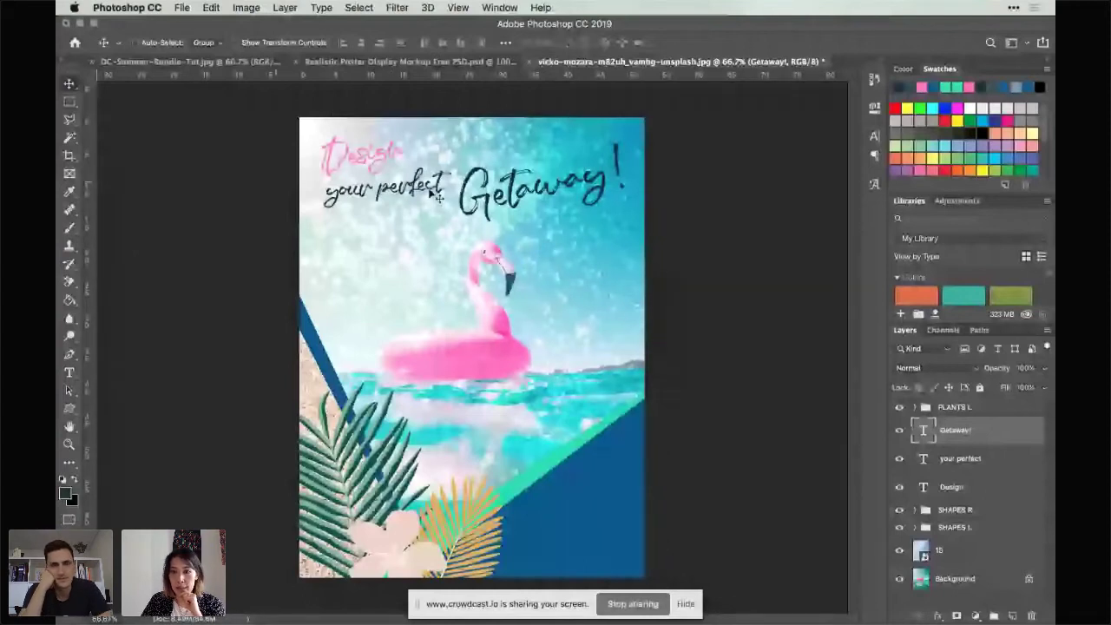
Step: Group the three headline text layers and name the group "TEXT TOP"
shift+click(988, 493)
key(super+g)
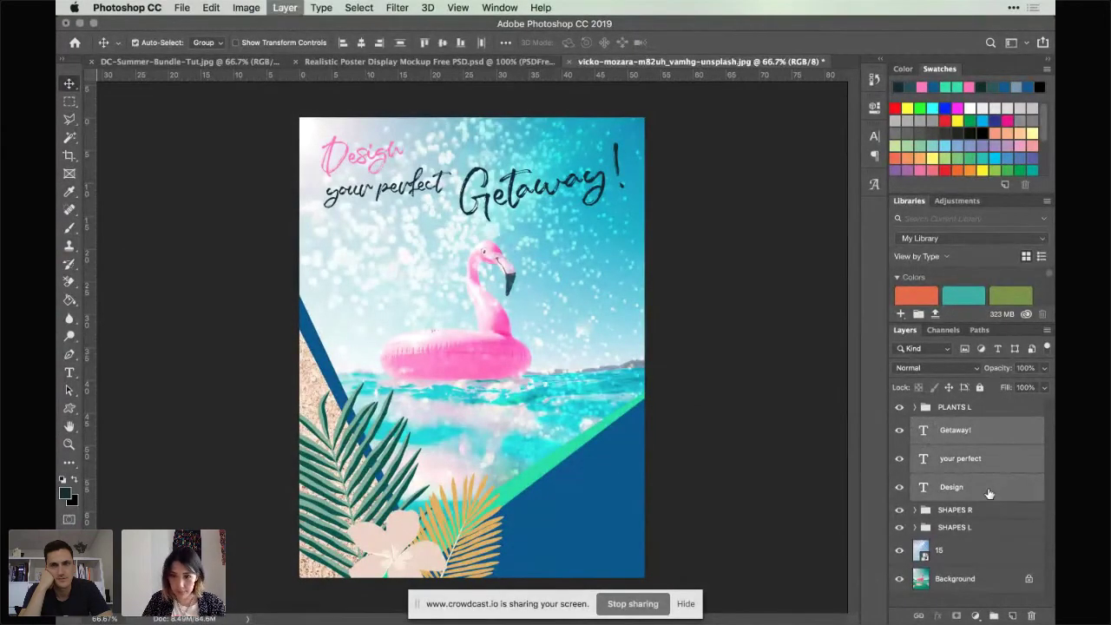
double_click(949, 425)
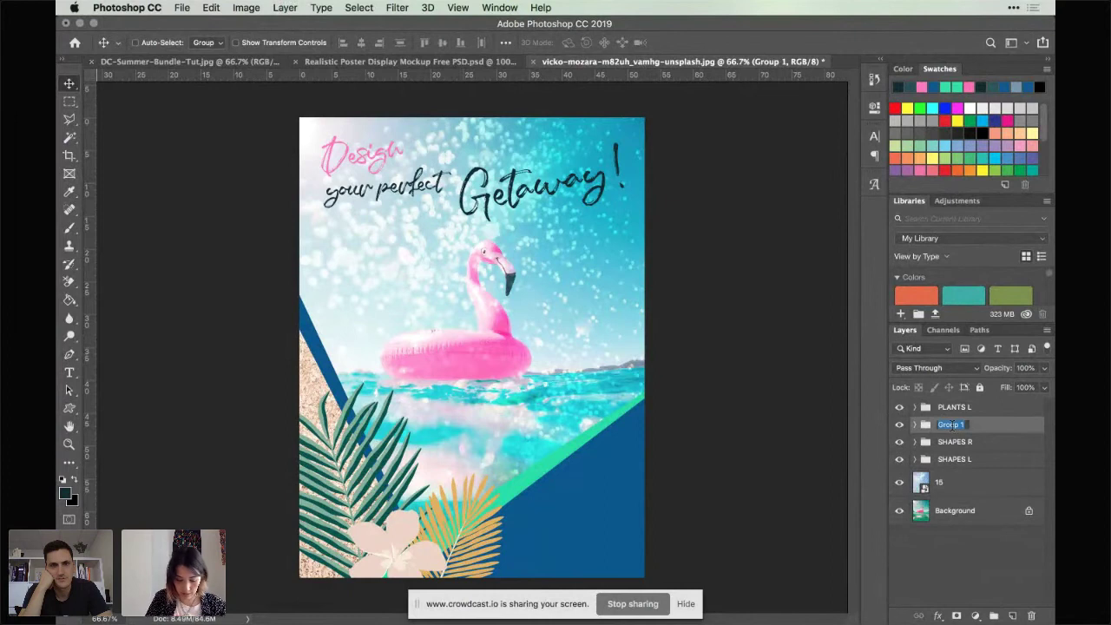
text(TEXT)
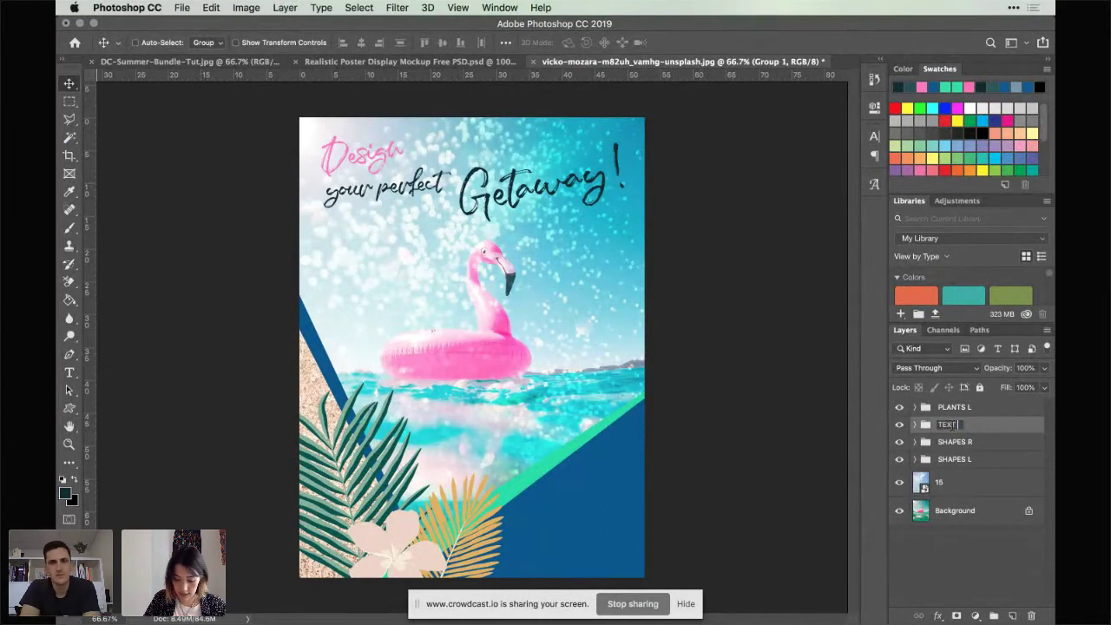
text( TOP)
key(Return)
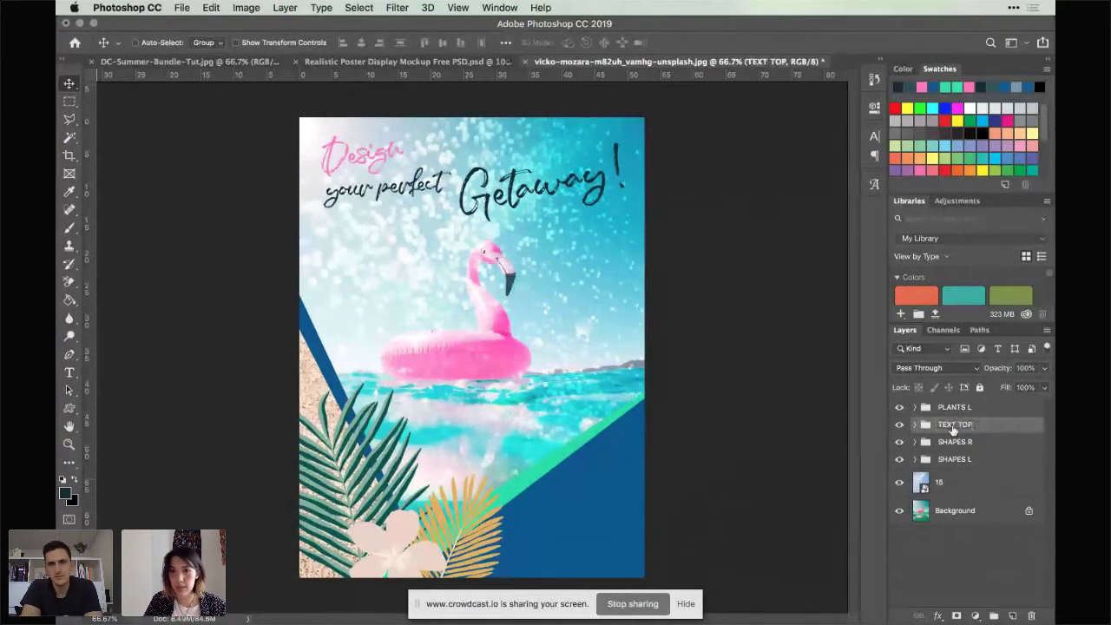
Step: Place FLORAL-20.png as an embedded image, move the leaf over the poster's top-left corner, and reorder its layer below the TEXT TOP group
click(183, 7)
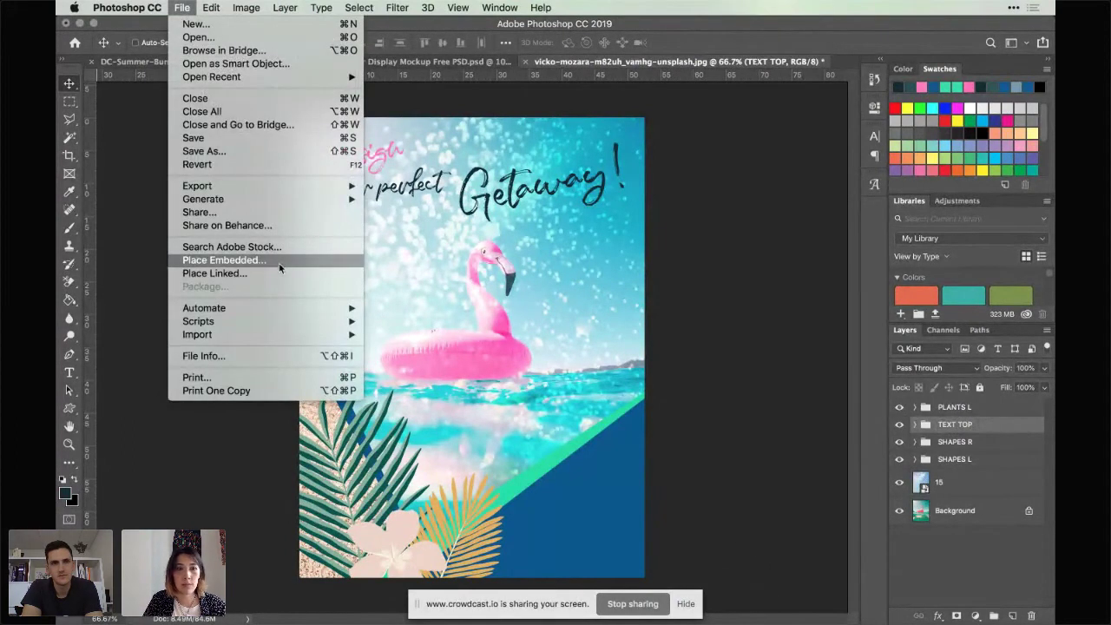
click(280, 264)
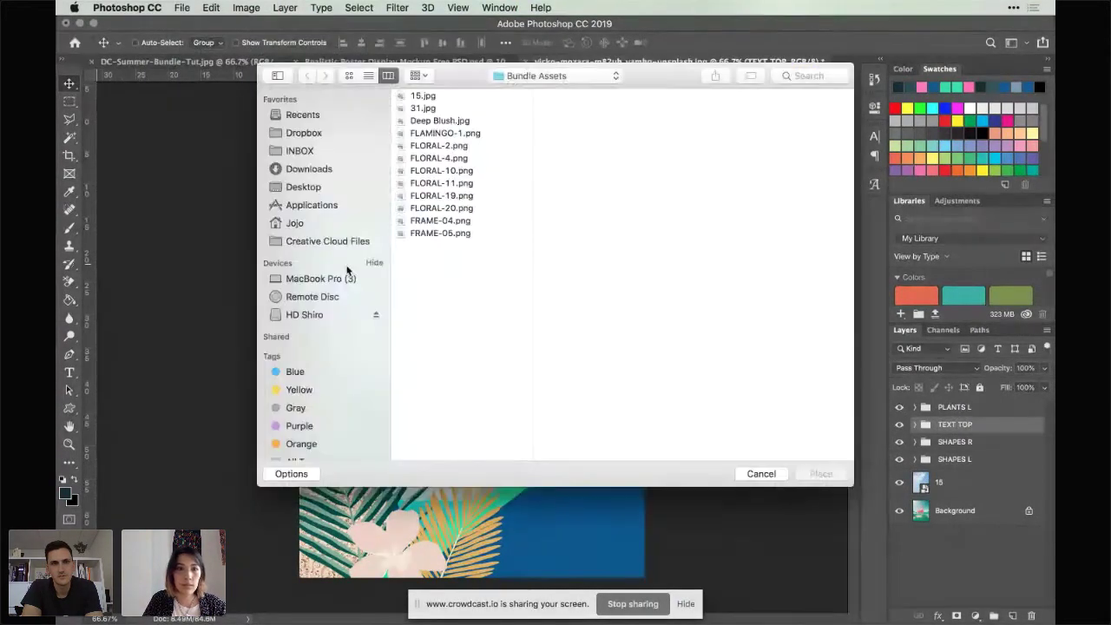
click(458, 209)
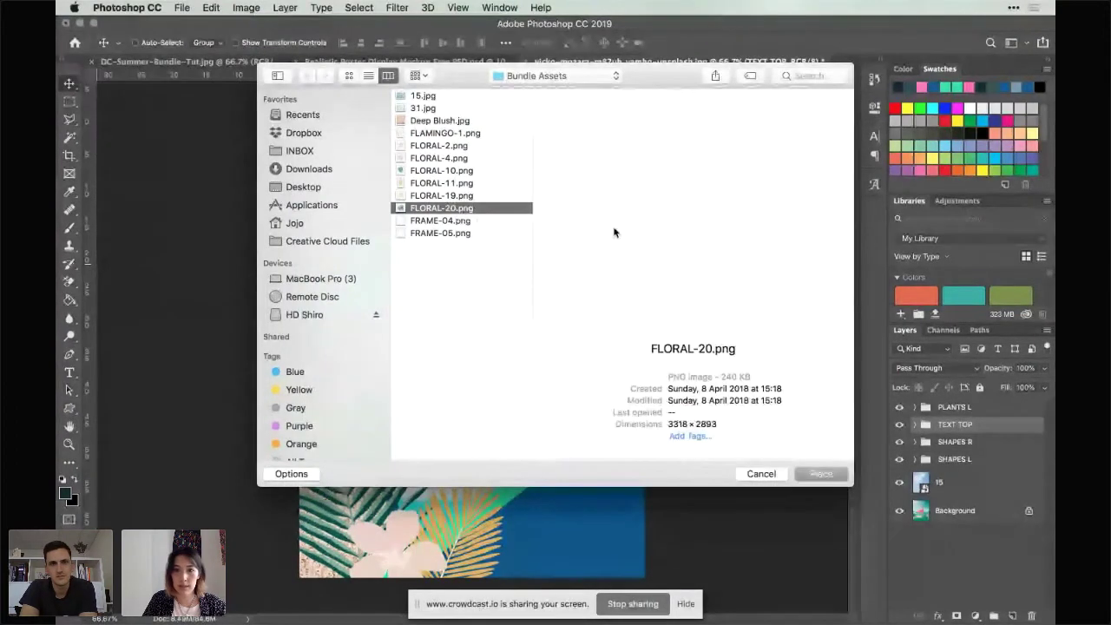
click(822, 475)
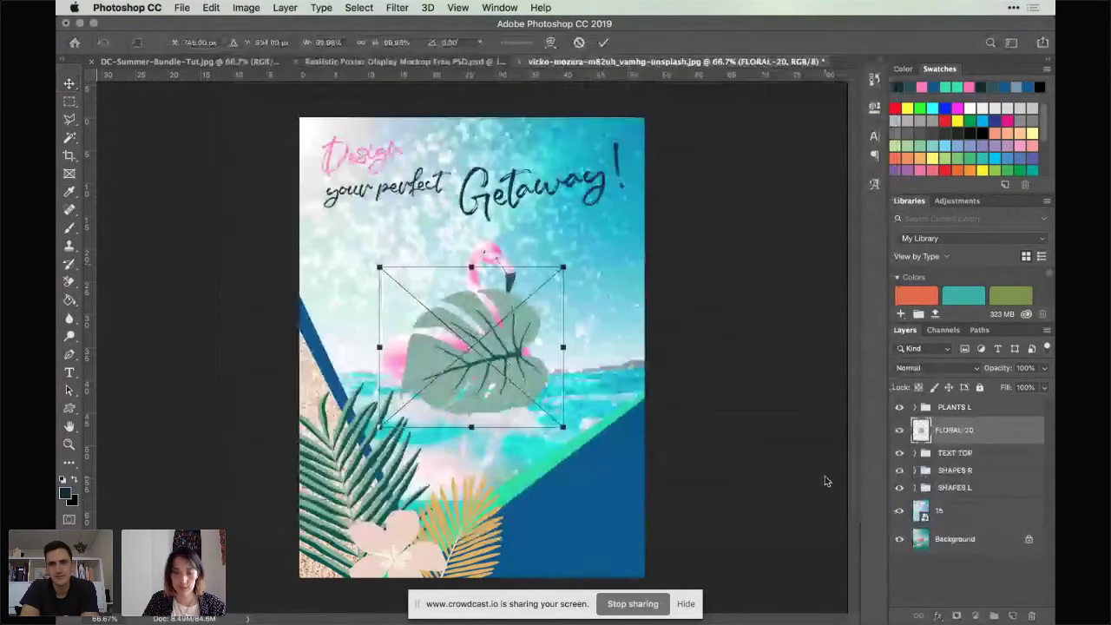
key(Return)
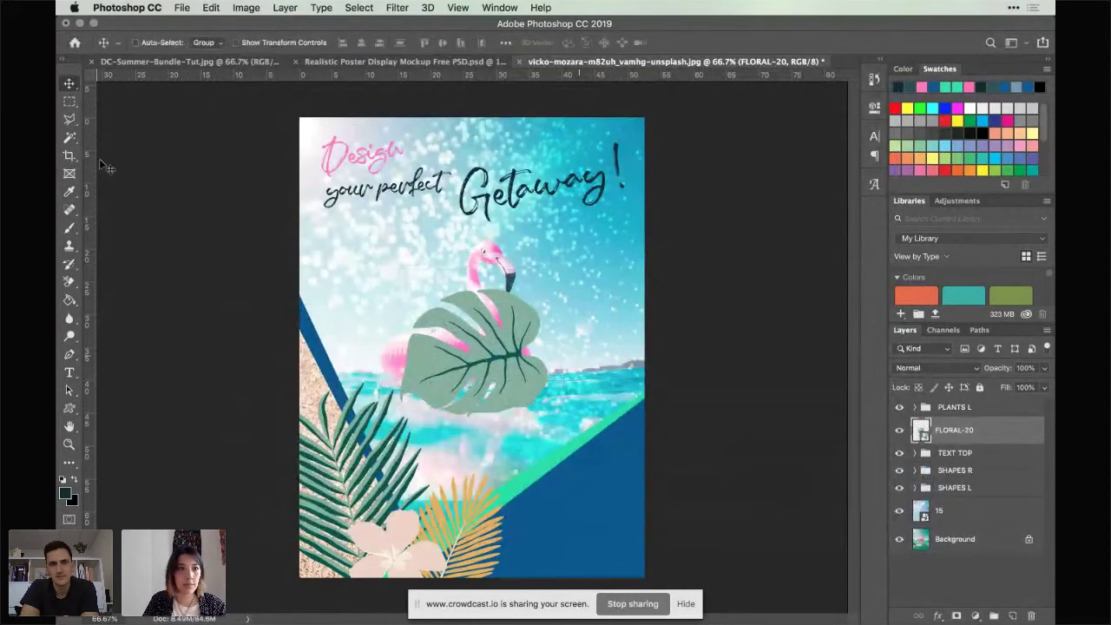
drag(496, 369, 381, 199)
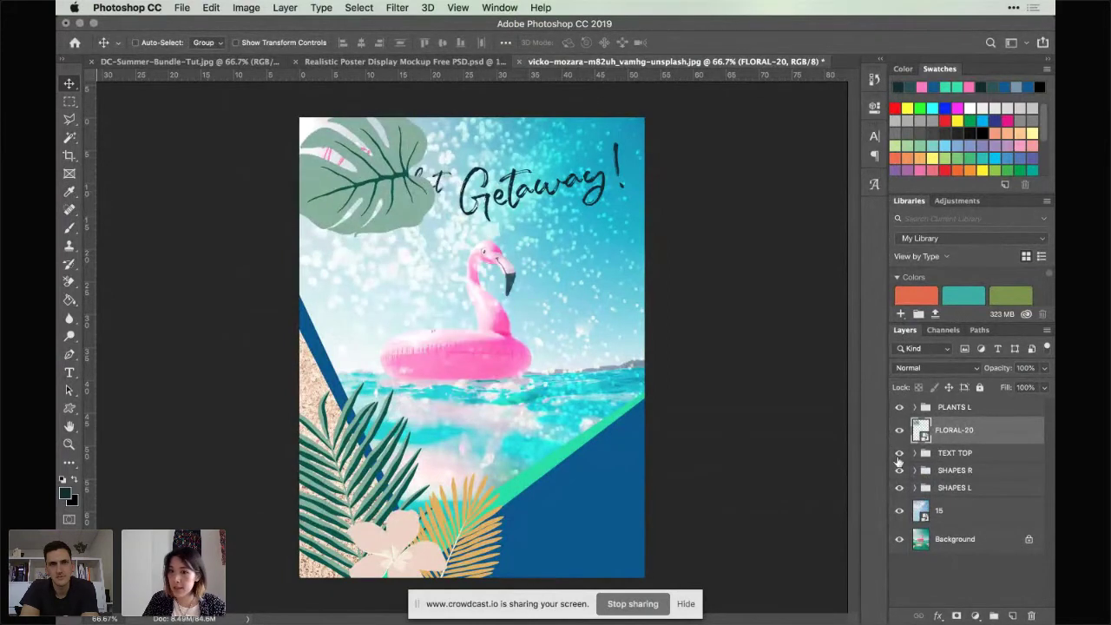
drag(989, 434, 984, 461)
Step: Enlarge the monstera leaf to about 147%, rotate it about 25° counterclockwise, and position it partly off the poster's top-left corner behind the headline
key(super+t)
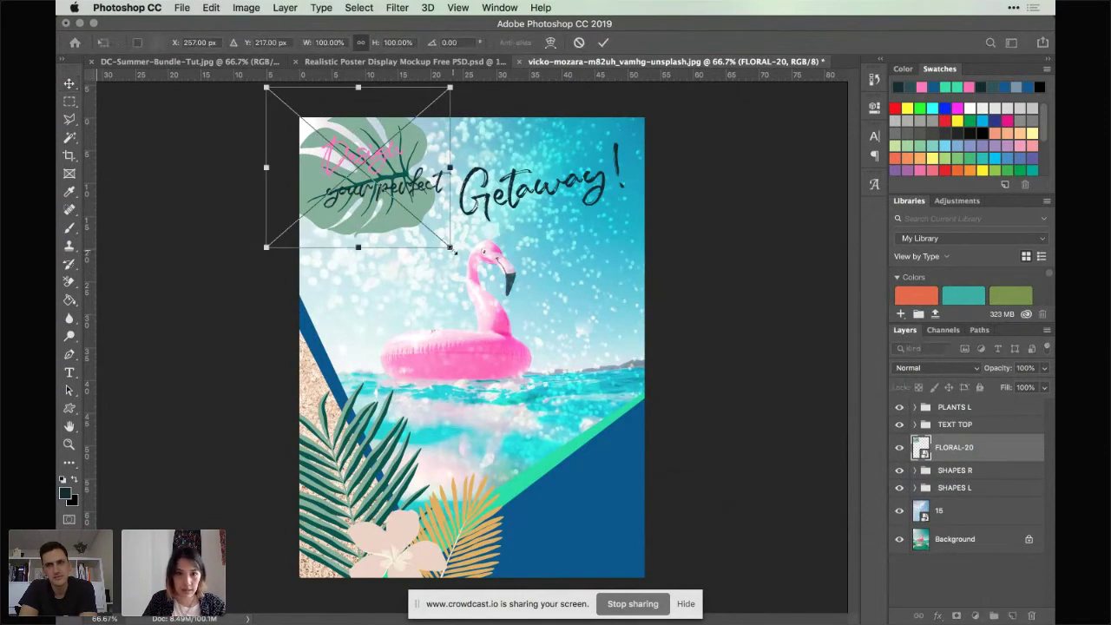
drag(458, 243, 521, 152)
mouse_move(441, 206)
mouse_down()
mouse_move(434, 113)
mouse_move(428, 235)
mouse_move(426, 130)
mouse_move(441, 194)
mouse_up()
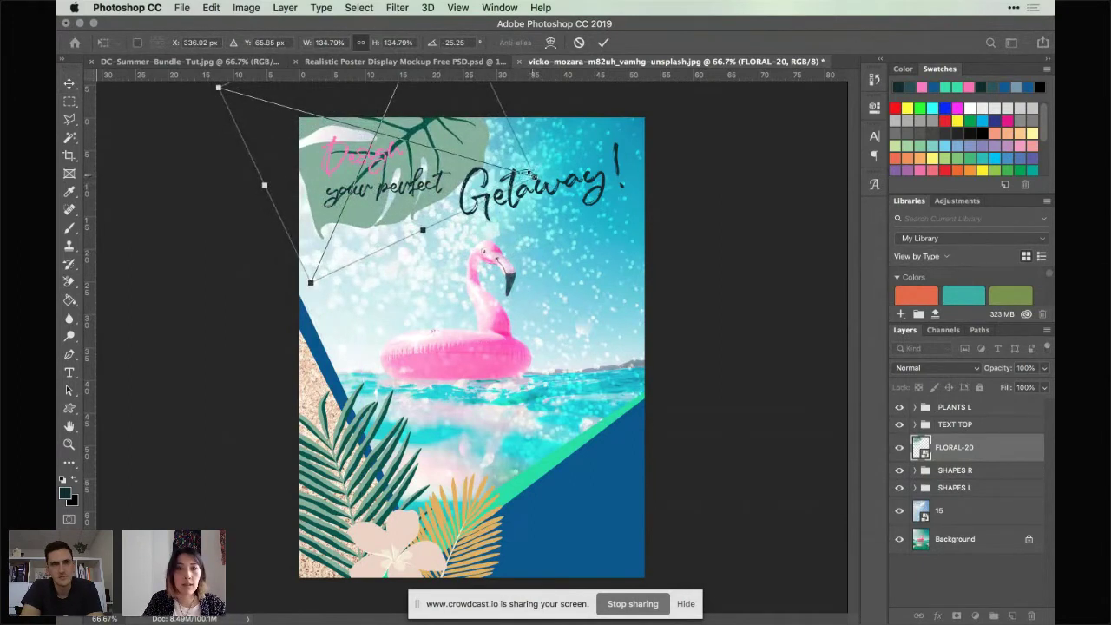
drag(535, 166, 577, 208)
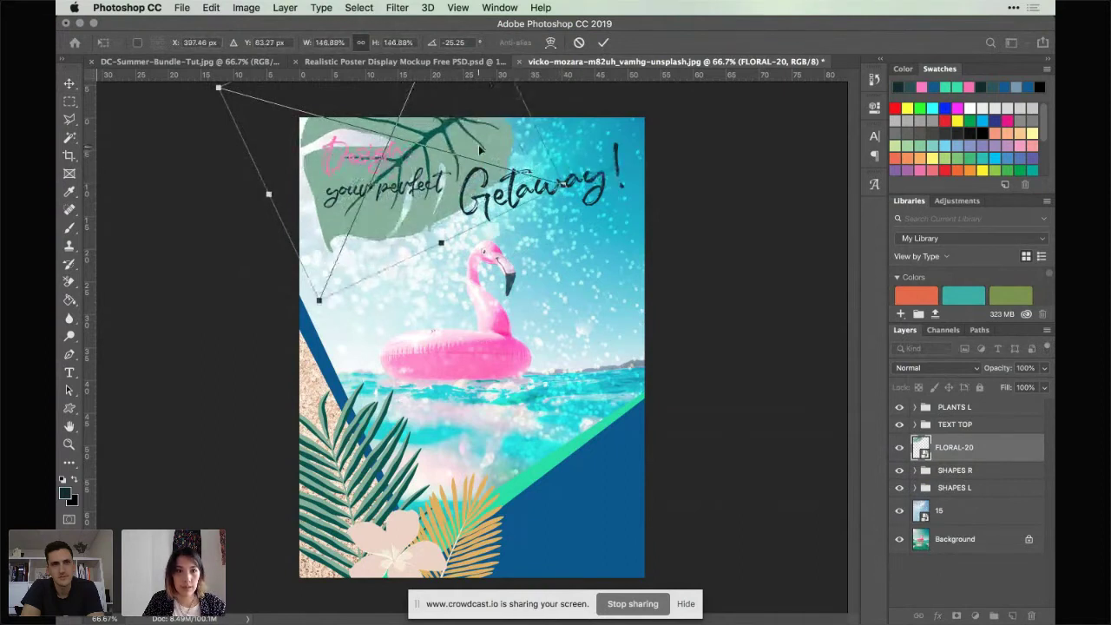
drag(480, 150, 465, 139)
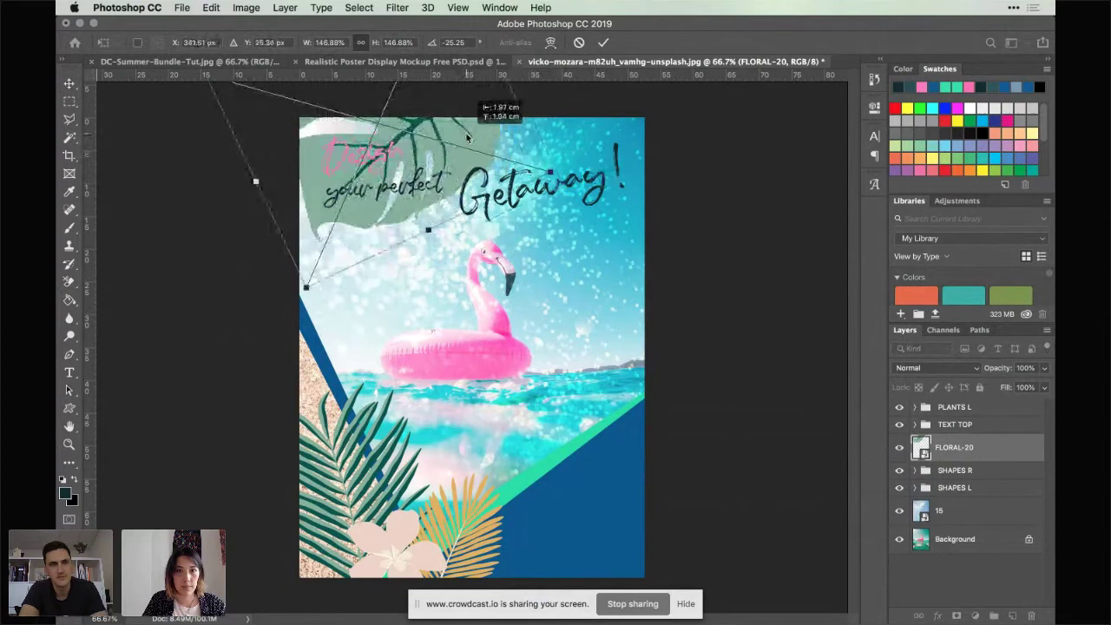
click(603, 42)
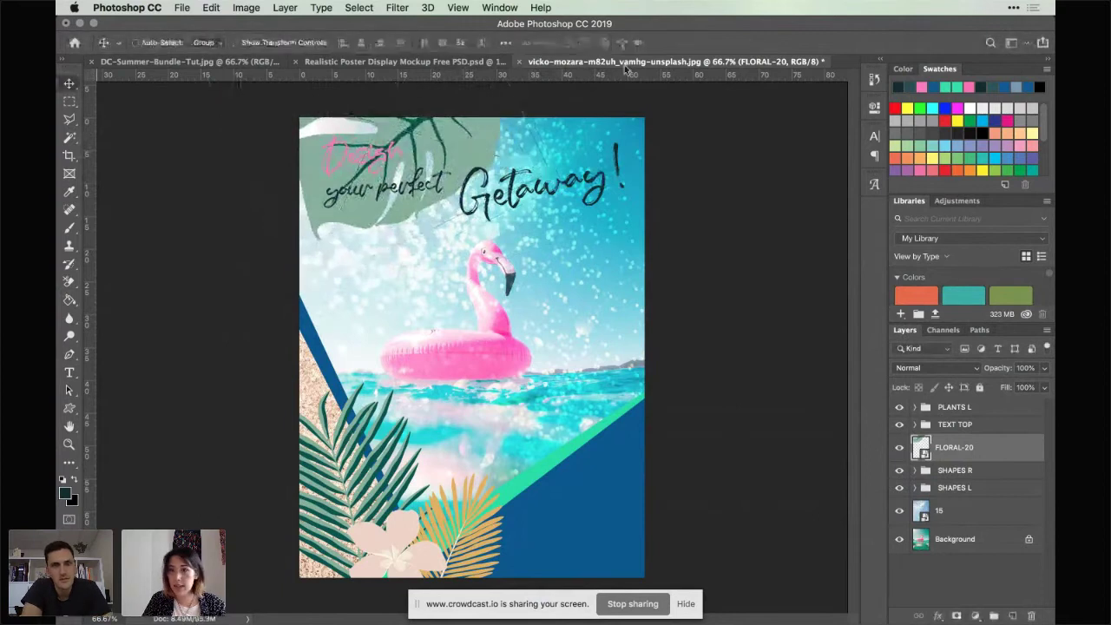
Step: Set the FLORAL-20 leaf layer's blend mode to Screen and its opacity to 75%
click(922, 370)
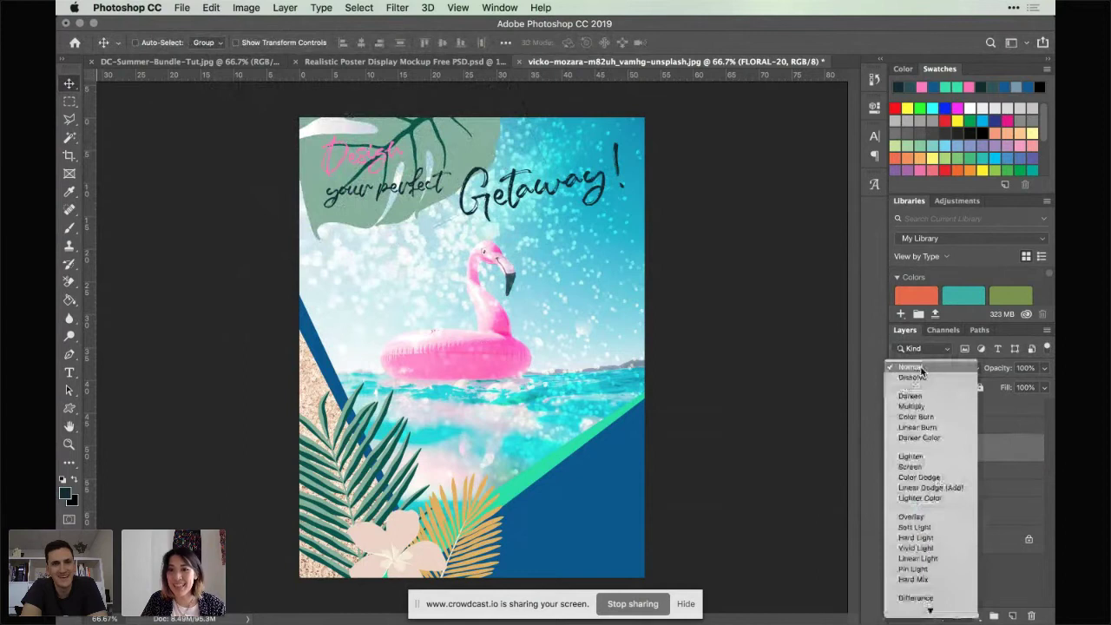
click(927, 470)
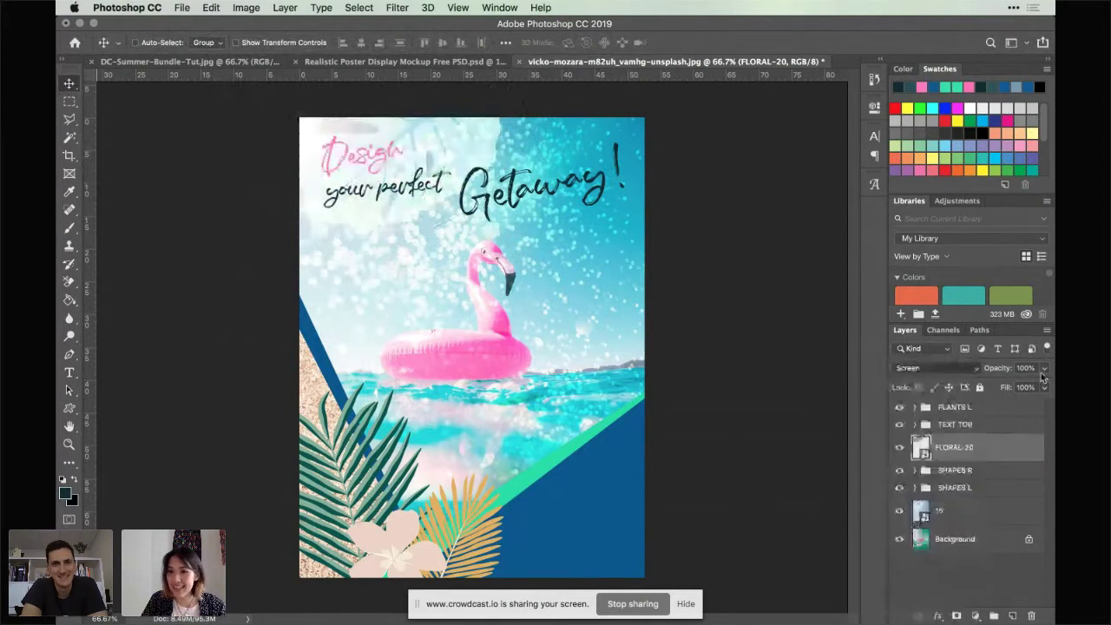
click(1042, 376)
drag(1033, 382, 1029, 388)
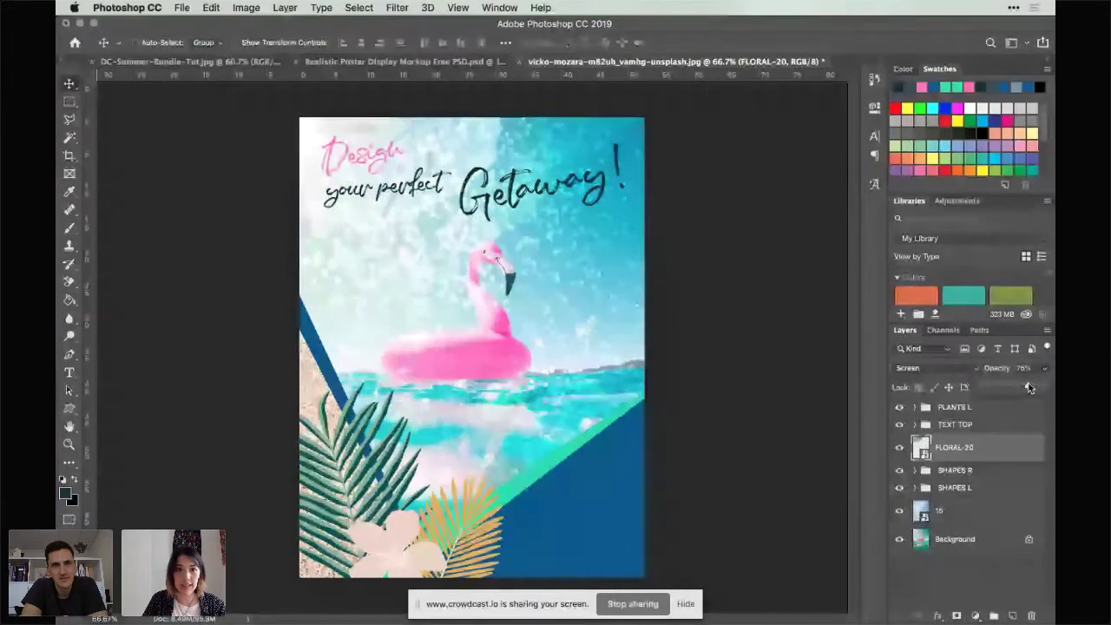
click(758, 339)
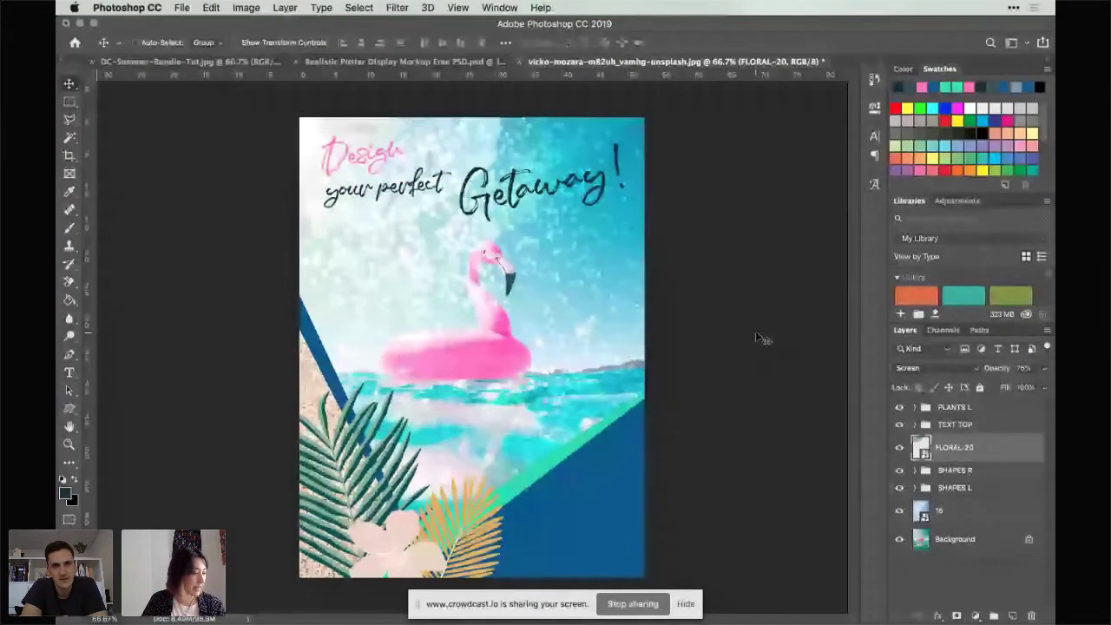
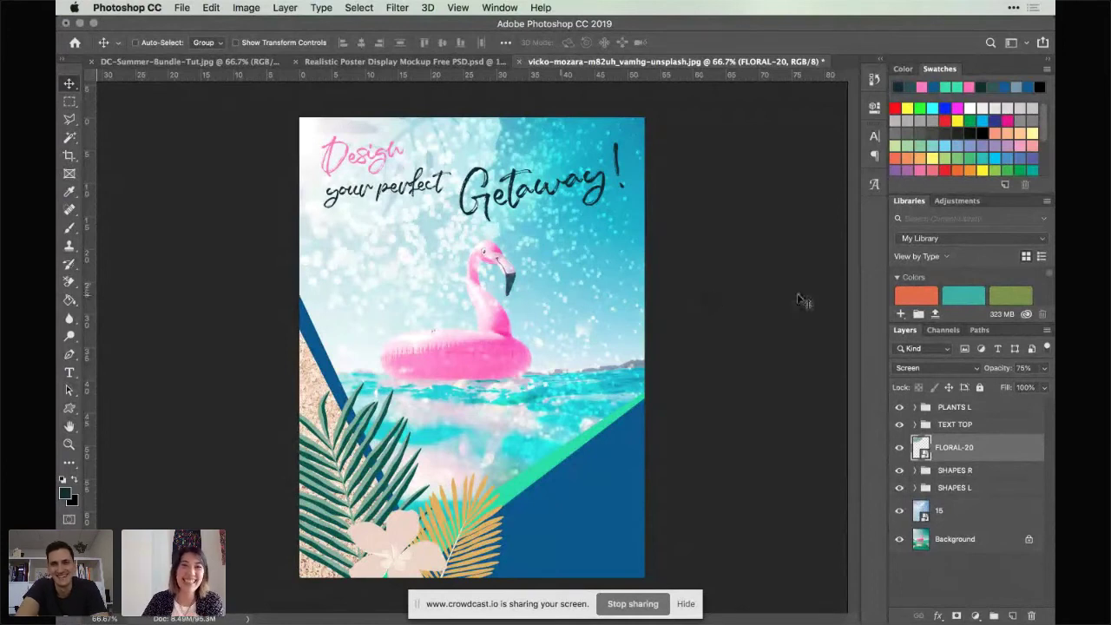
Step: Place the image FRAME-04.png from the Bundle Assets folder as an embedded object in the poster
click(183, 8)
mouse_move(245, 197)
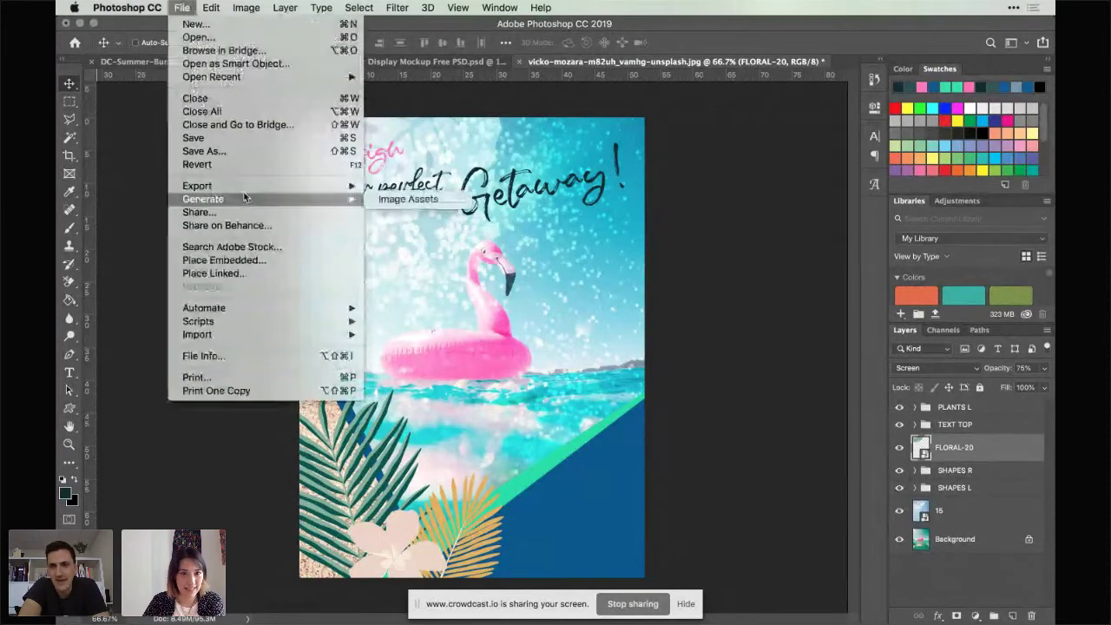
click(246, 265)
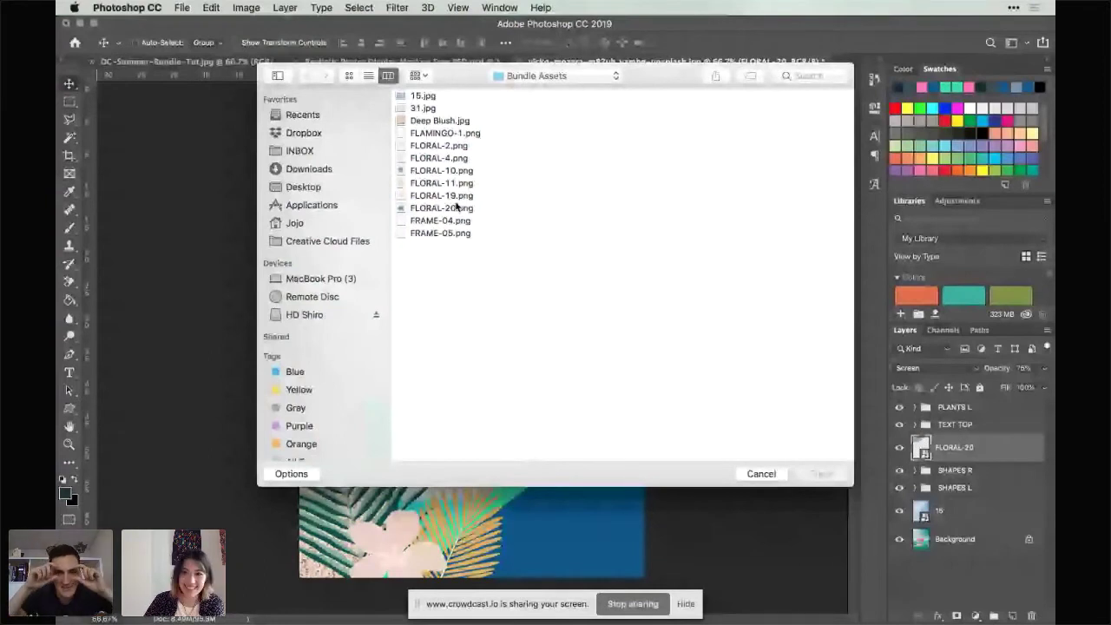
click(440, 220)
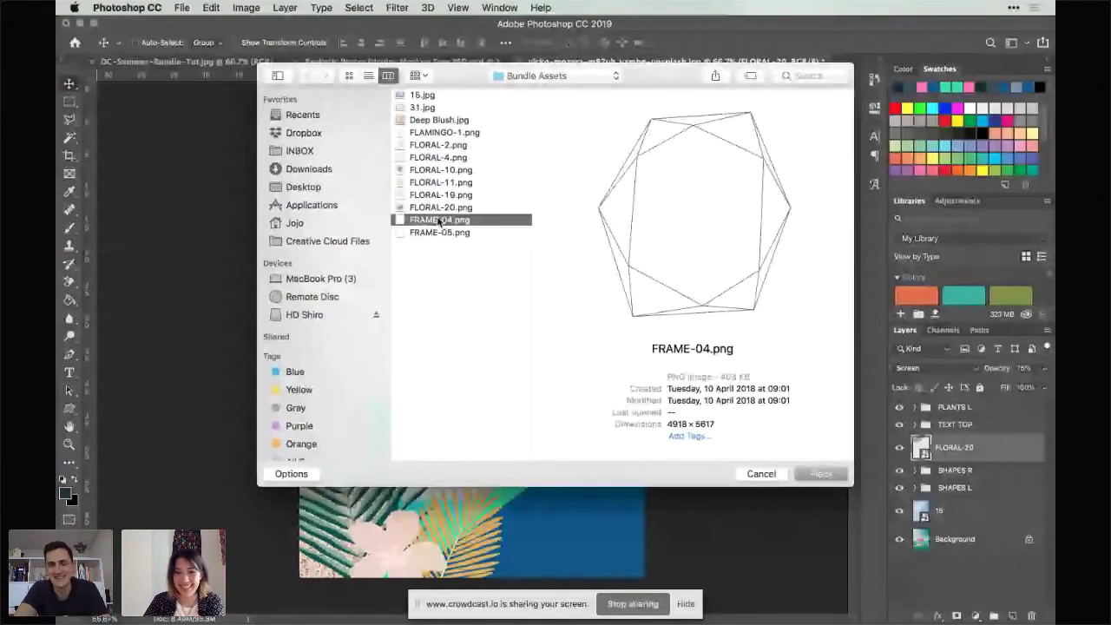
click(821, 474)
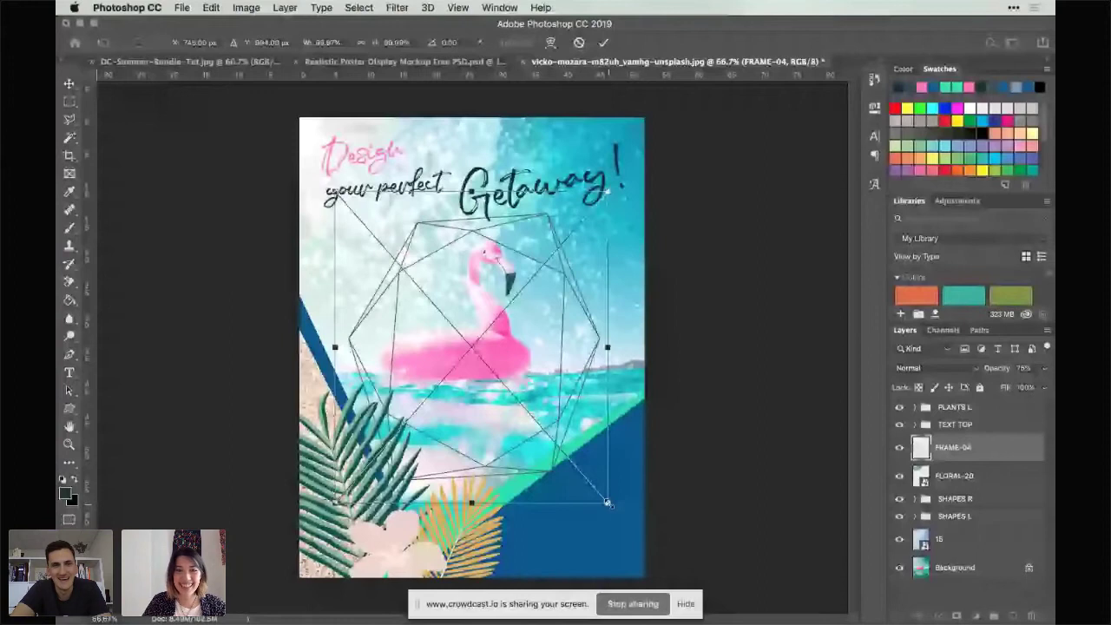
Step: Enlarge the geometric frame proportionally to about 182% so that it extends well beyond the poster's edges
drag(608, 502, 683, 613)
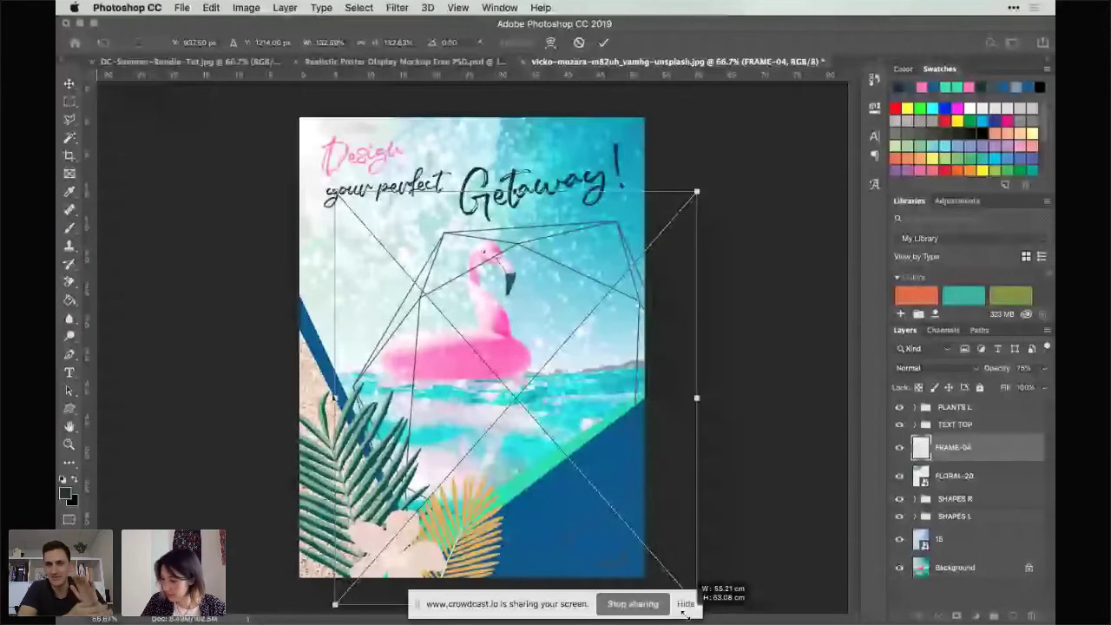
drag(637, 421, 634, 394)
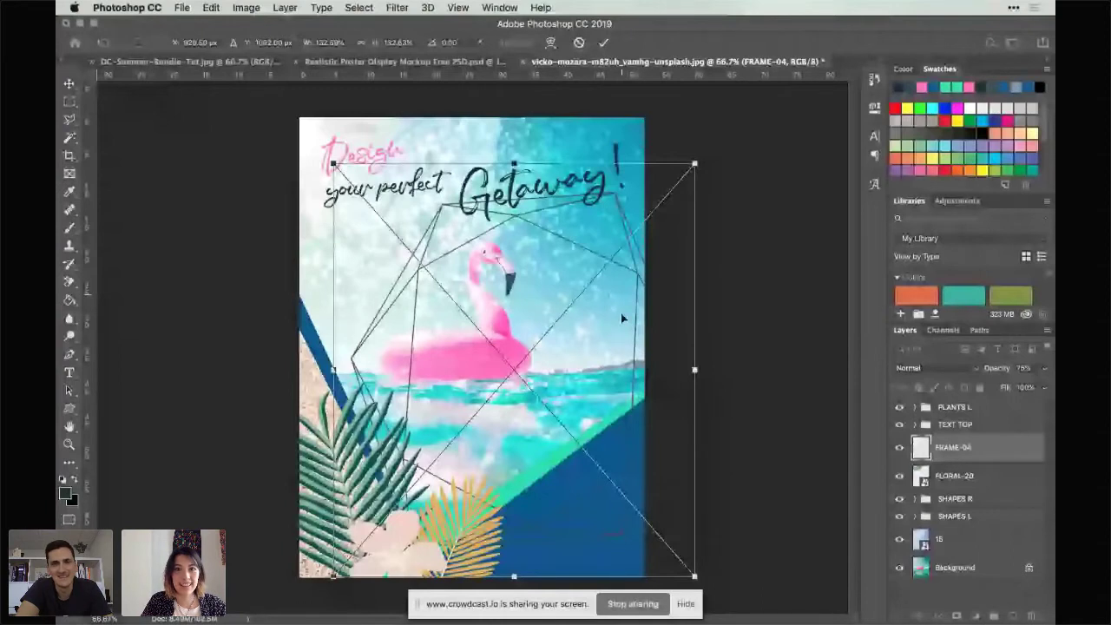
drag(694, 163, 820, 57)
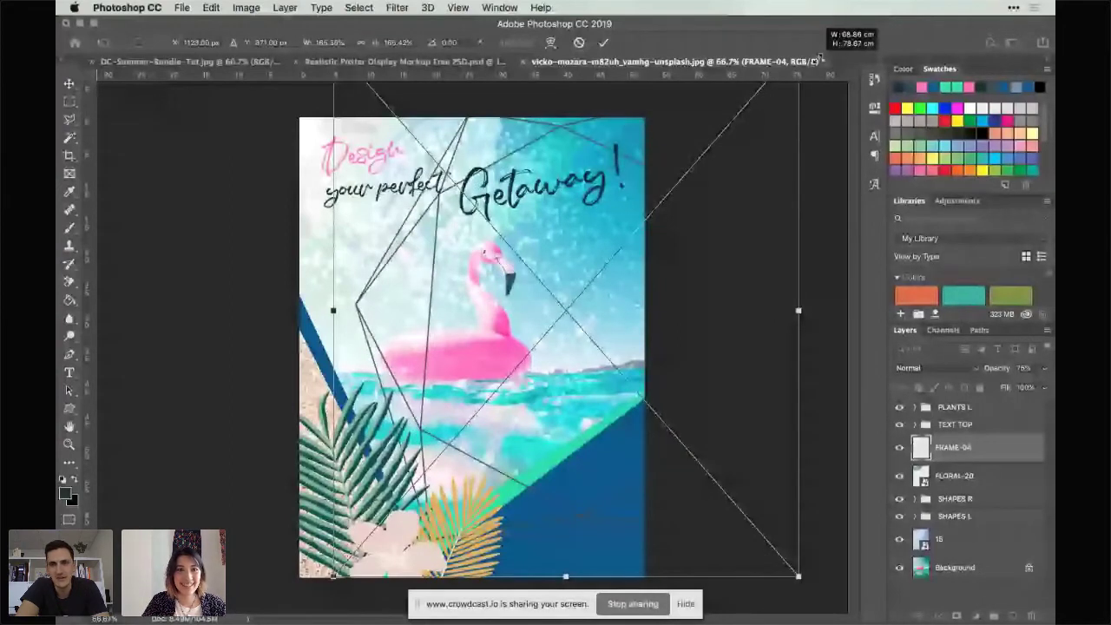
drag(820, 56, 829, 48)
drag(320, 595, 314, 599)
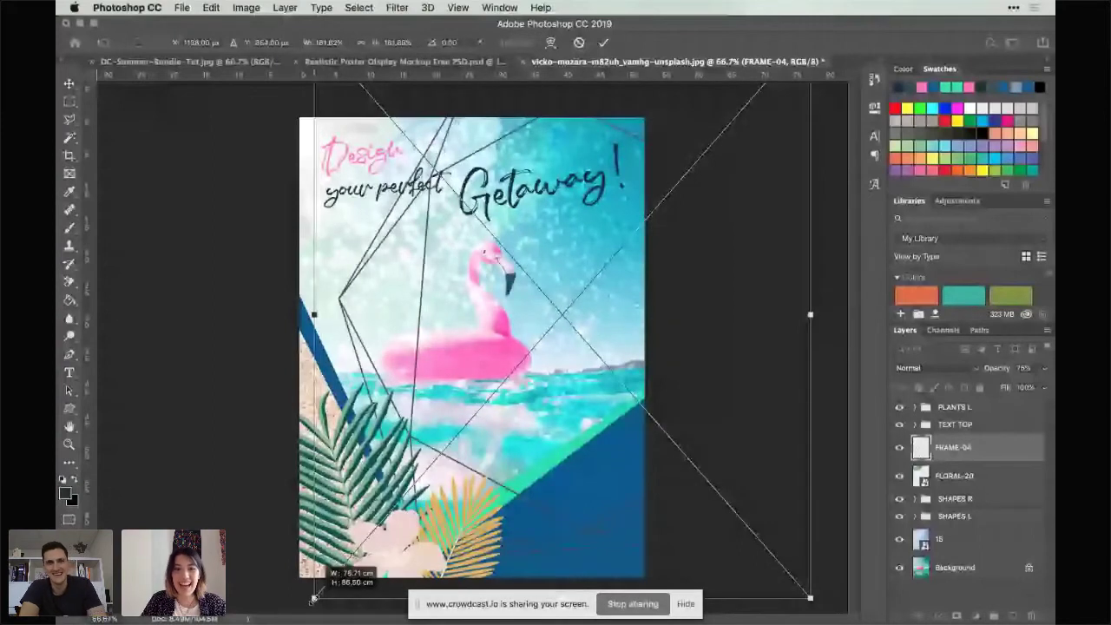
Step: Rotate the frame to about 17.6°, shift it over the flamingo scene and scale it to about 174%
drag(825, 392, 521, 470)
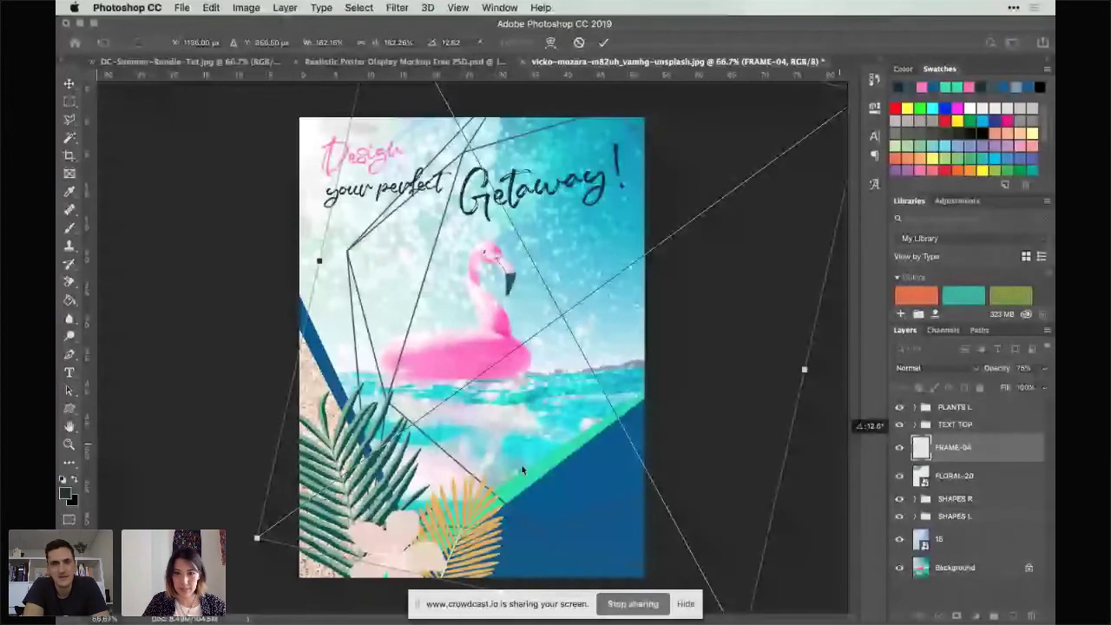
drag(521, 464, 551, 462)
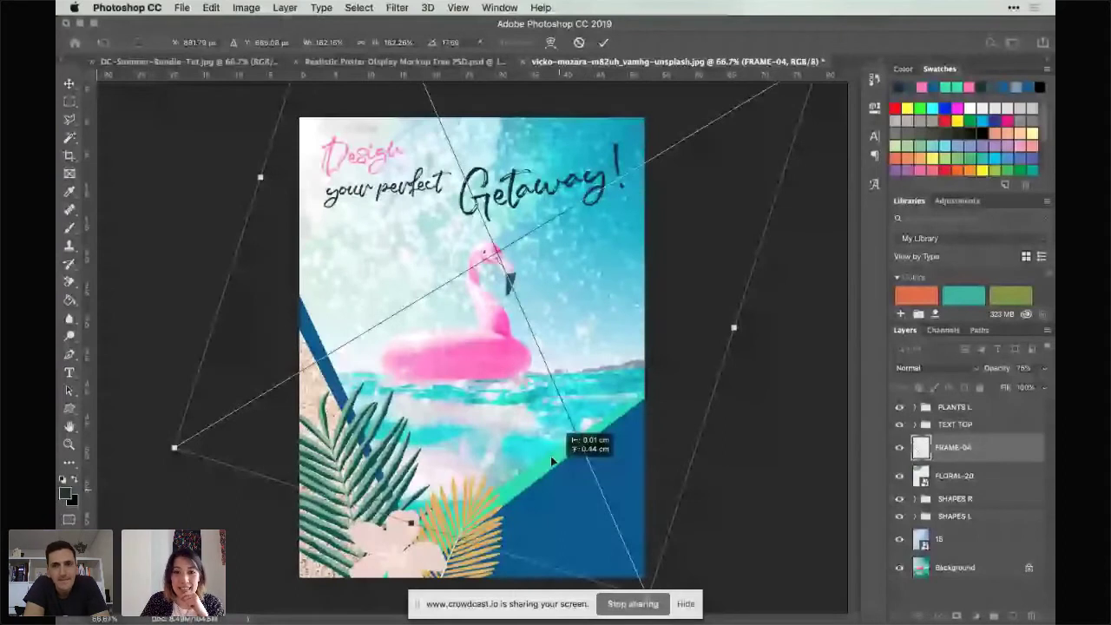
drag(552, 462, 496, 465)
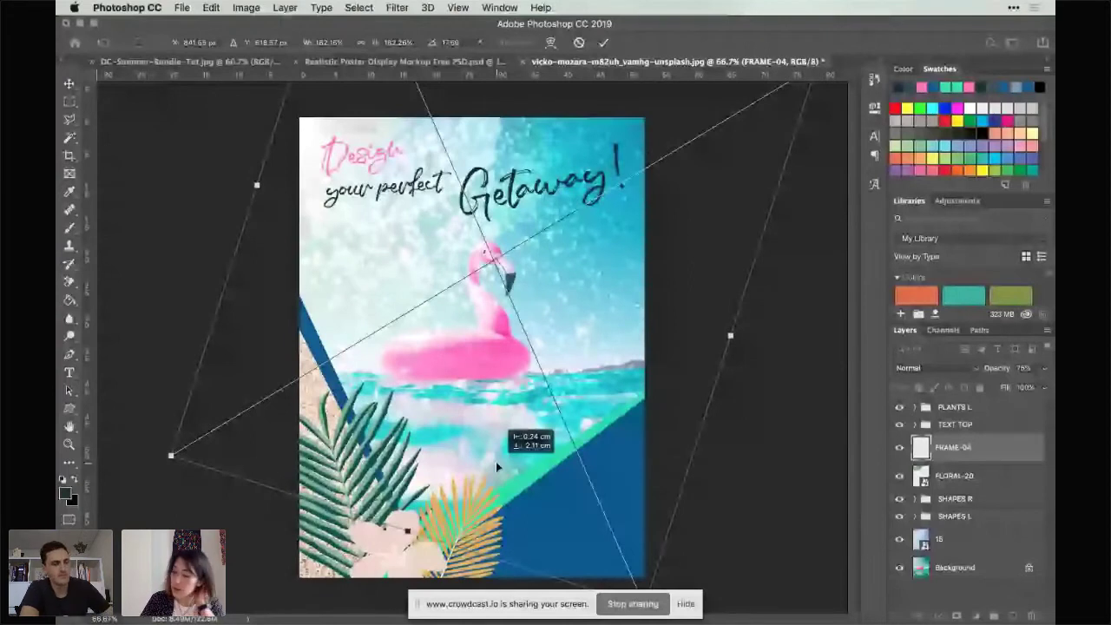
drag(496, 461, 495, 461)
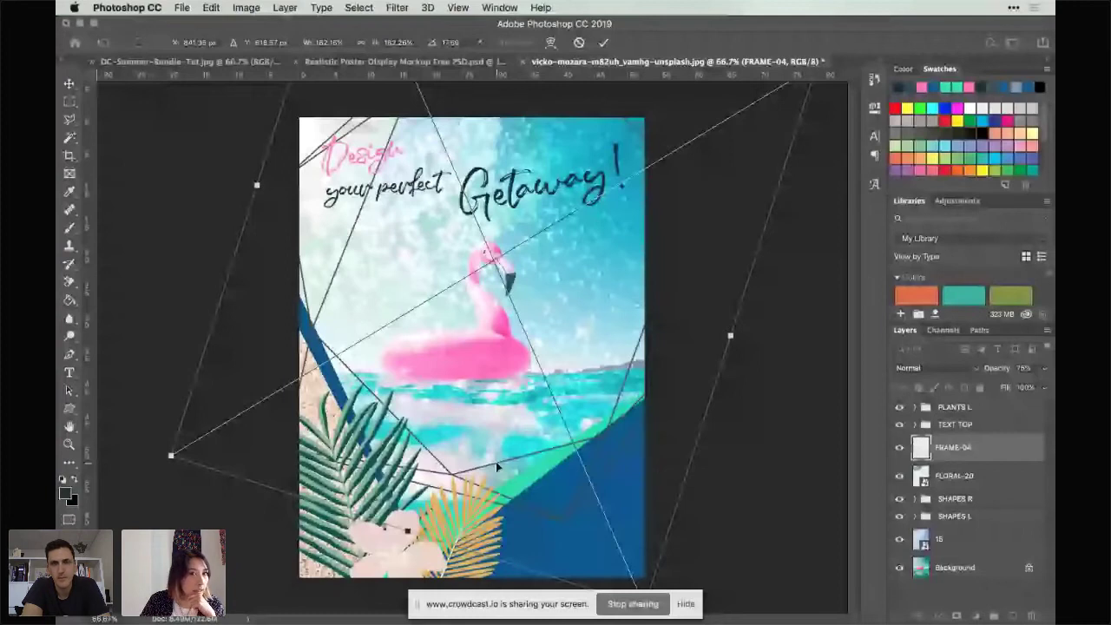
drag(495, 461, 511, 474)
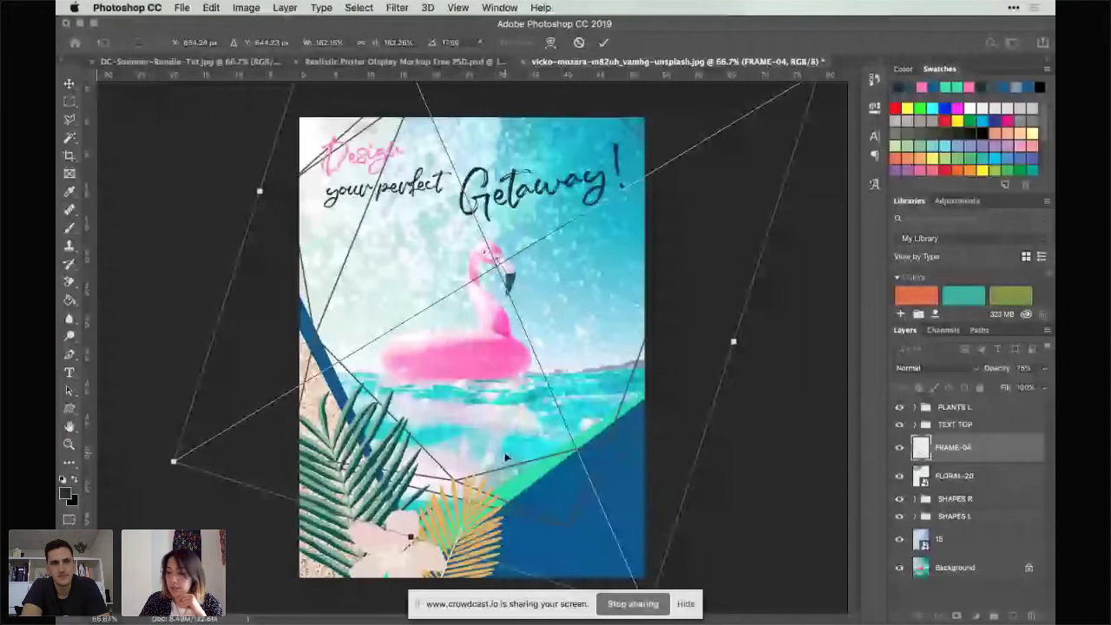
drag(527, 454, 536, 455)
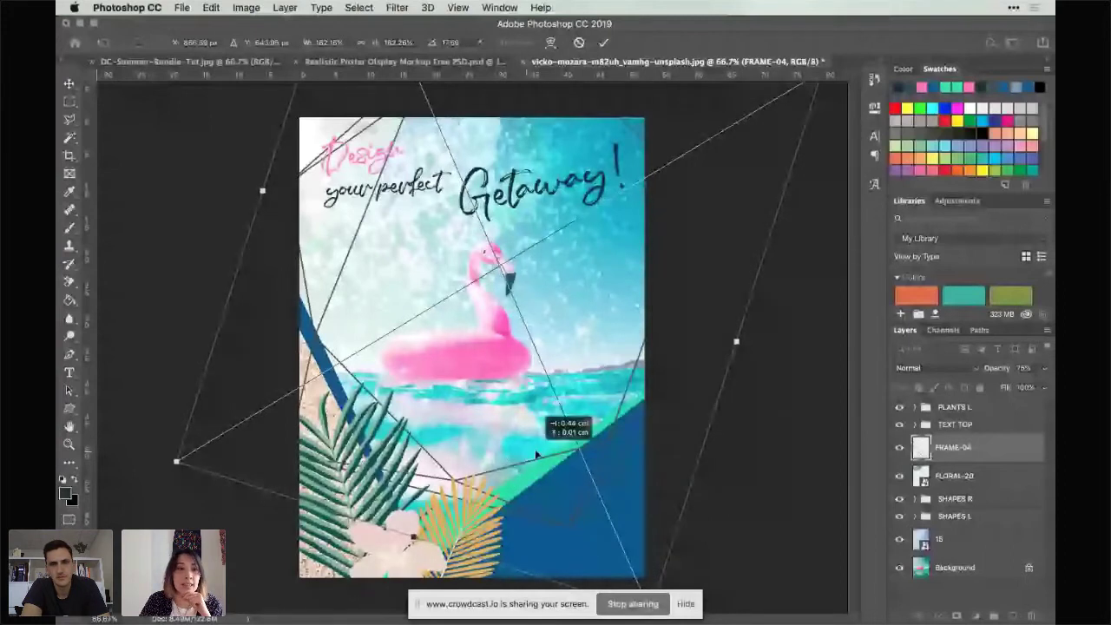
drag(536, 455, 526, 449)
drag(167, 455, 196, 437)
mouse_move(624, 383)
mouse_down()
mouse_move(632, 375)
mouse_move(619, 401)
mouse_up()
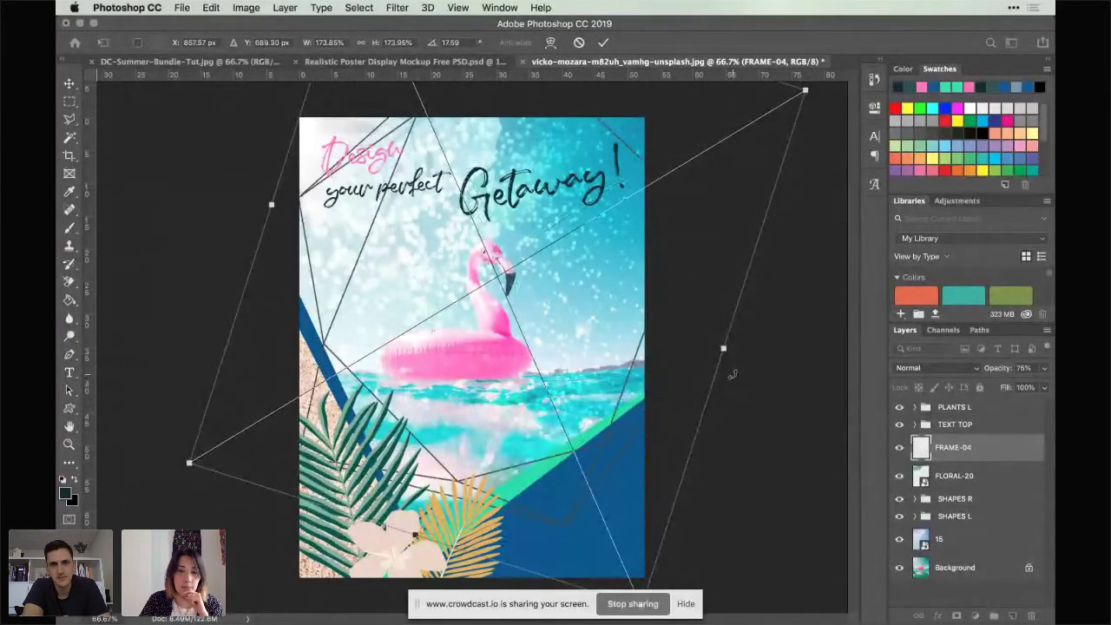
Step: Enlarge the frame to about 188%, tilt it to about 13.5° and raise it so its lower lines cross the water
drag(752, 356, 757, 340)
drag(483, 460, 475, 457)
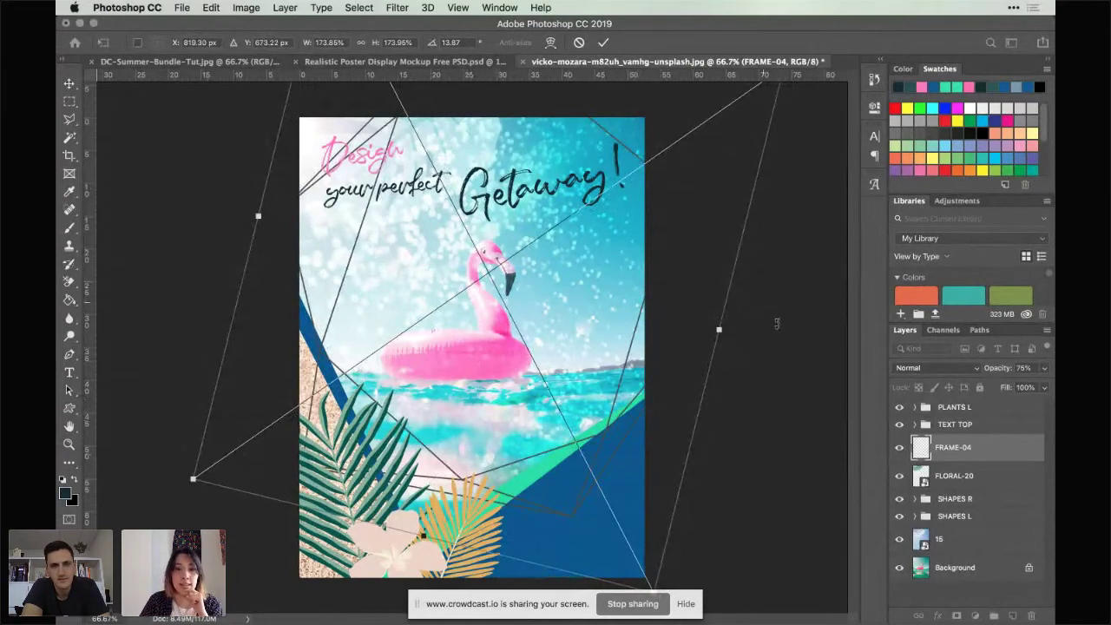
key(super+minus)
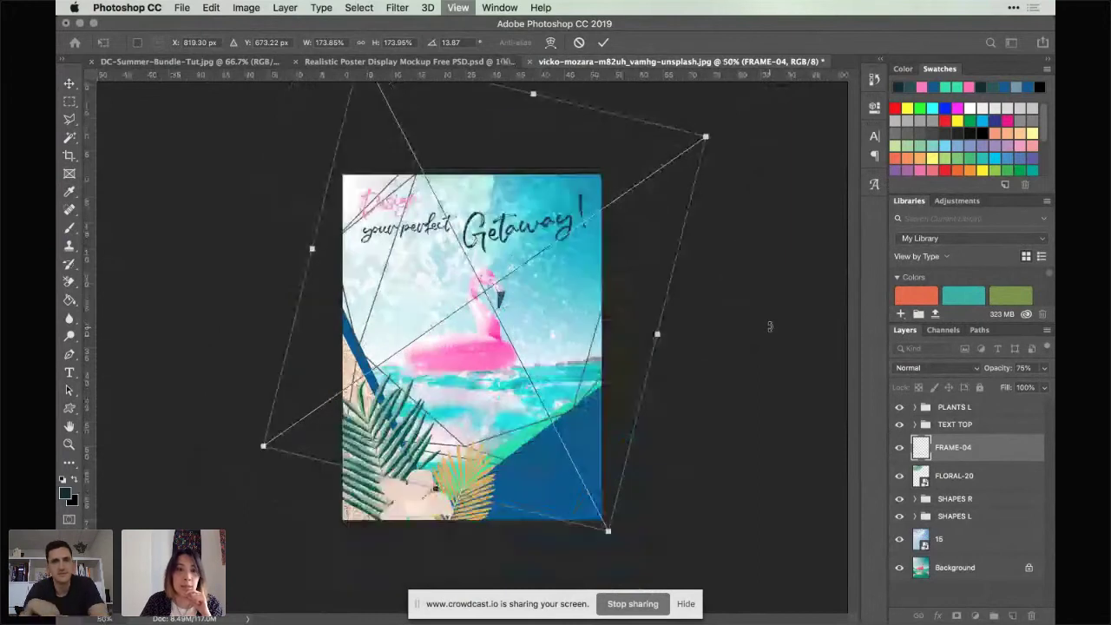
key(super+minus)
drag(333, 415, 296, 440)
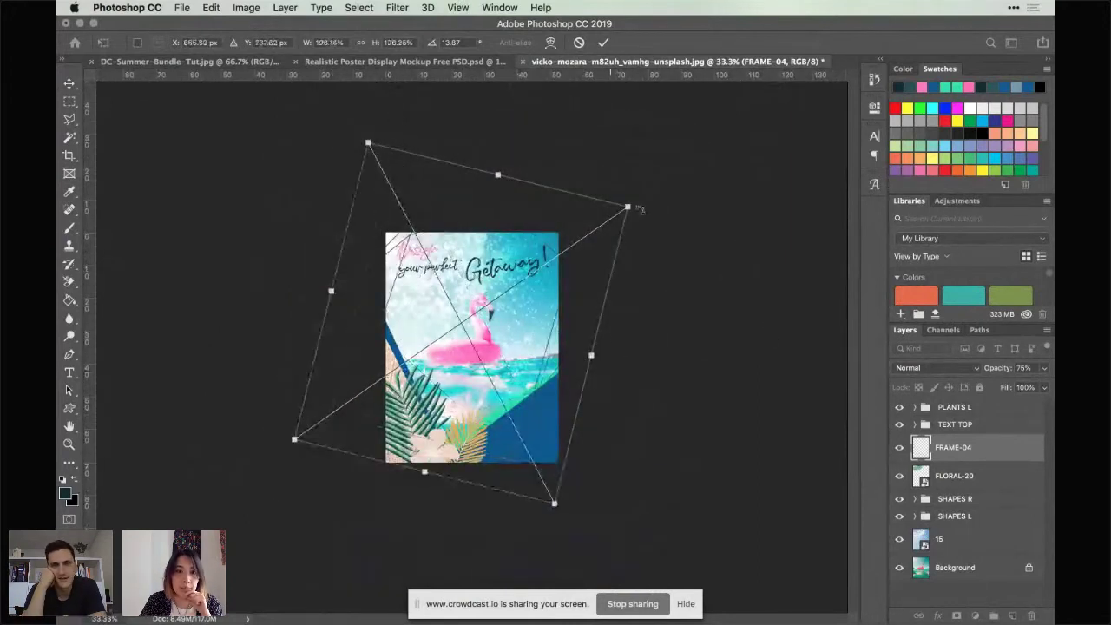
mouse_move(628, 207)
mouse_down()
mouse_move(613, 214)
mouse_move(652, 228)
mouse_move(644, 212)
mouse_up()
drag(471, 271, 482, 272)
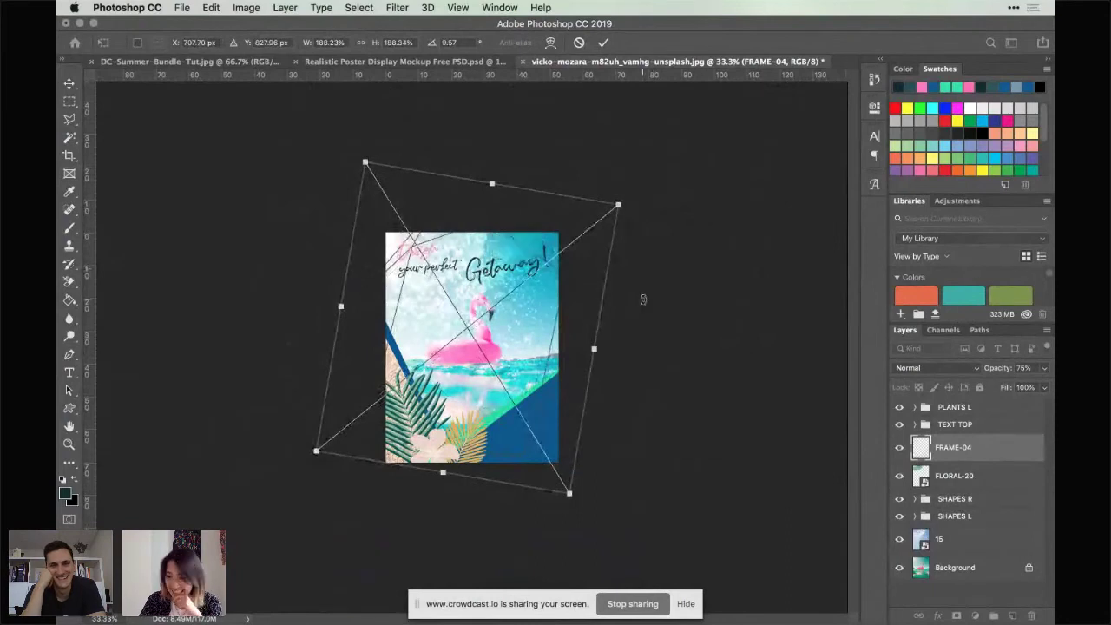
drag(482, 360, 469, 332)
drag(654, 355, 657, 374)
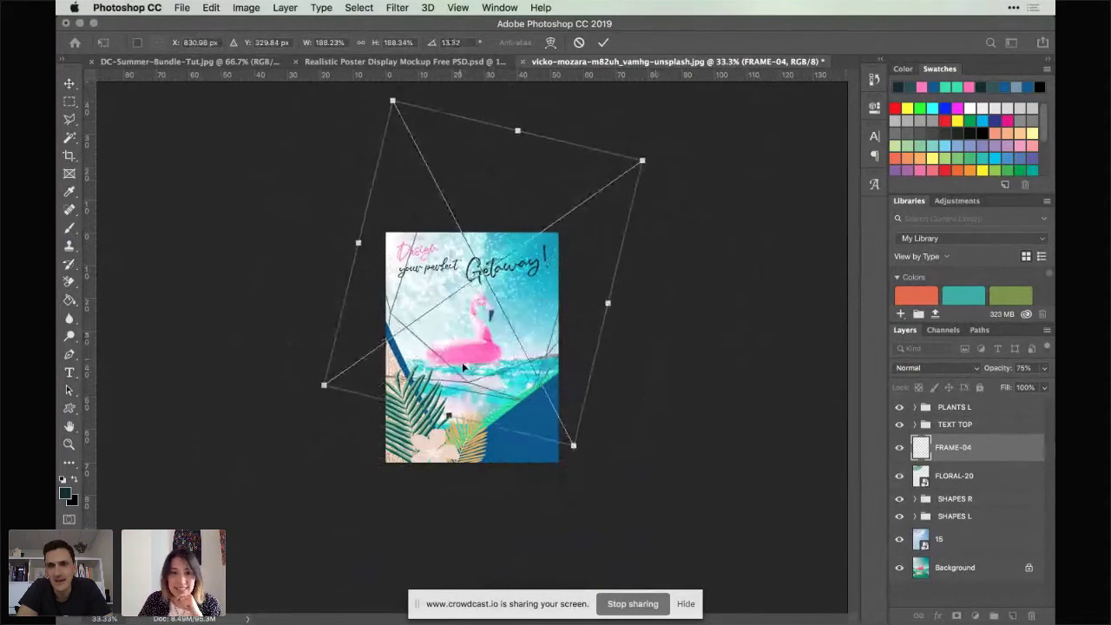
drag(460, 363, 463, 369)
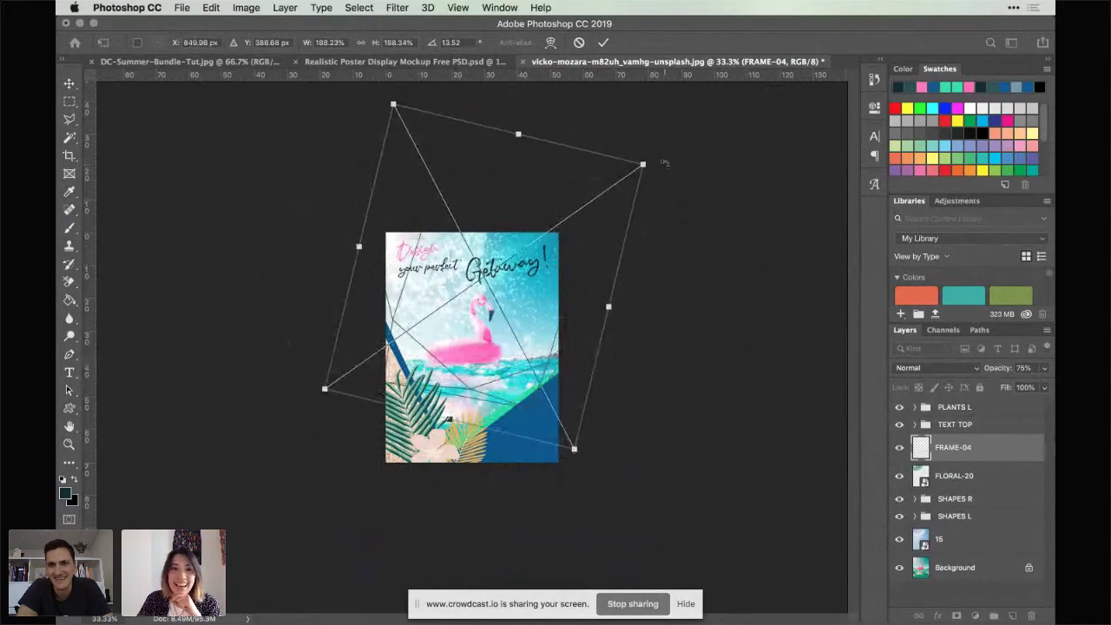
Step: Rotate the frame to about 46°, position its lines around the flamingo and over the water, and commit the transformation
drag(664, 163, 553, 322)
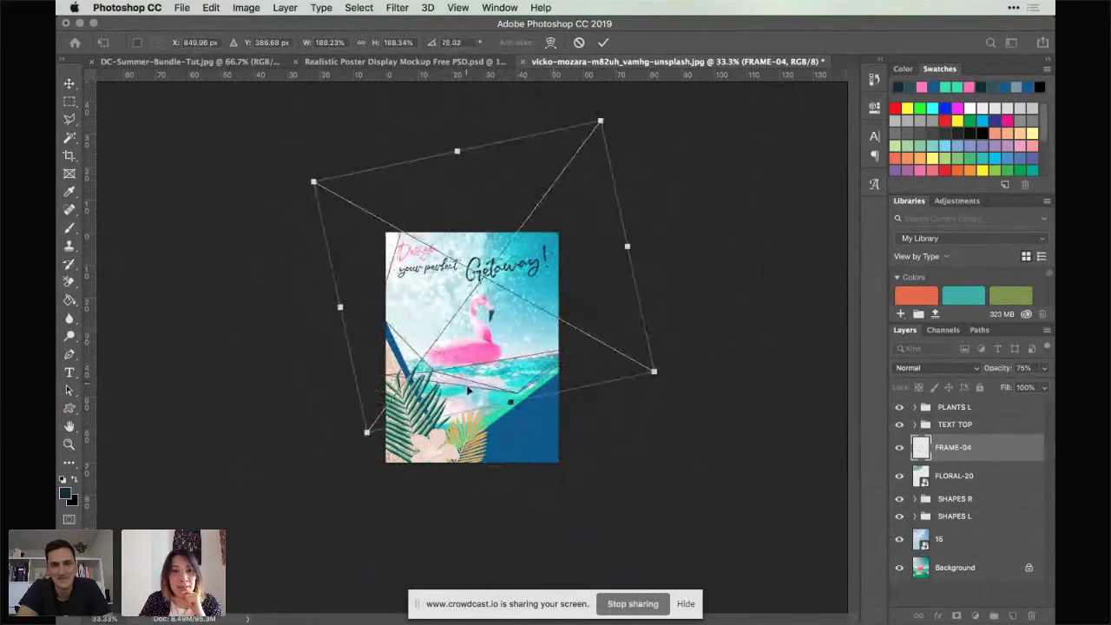
drag(466, 388, 490, 415)
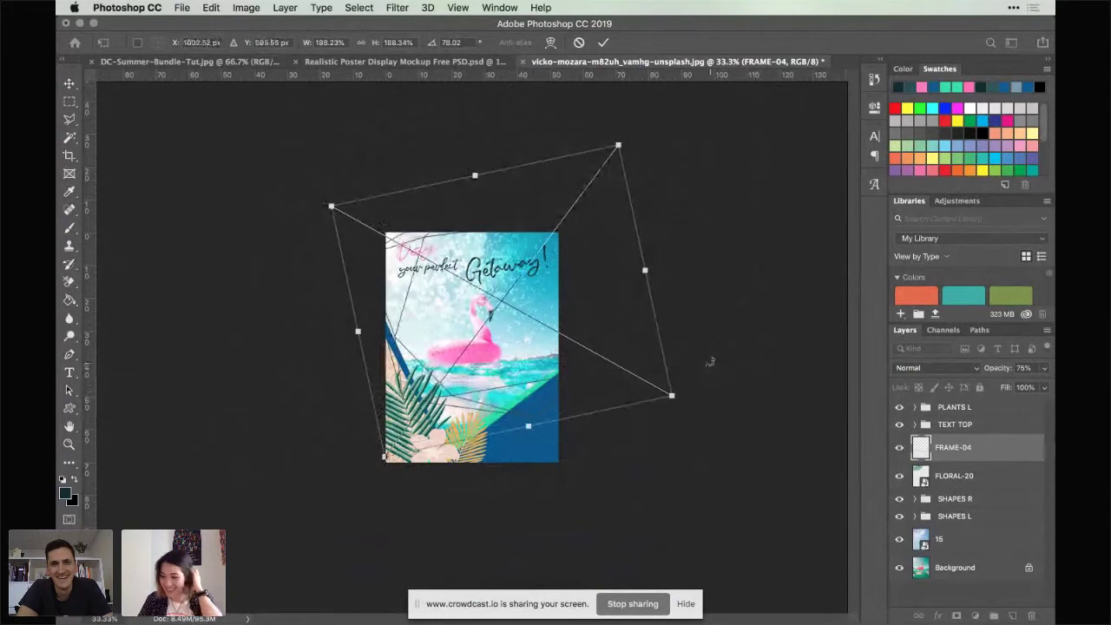
drag(730, 388, 647, 224)
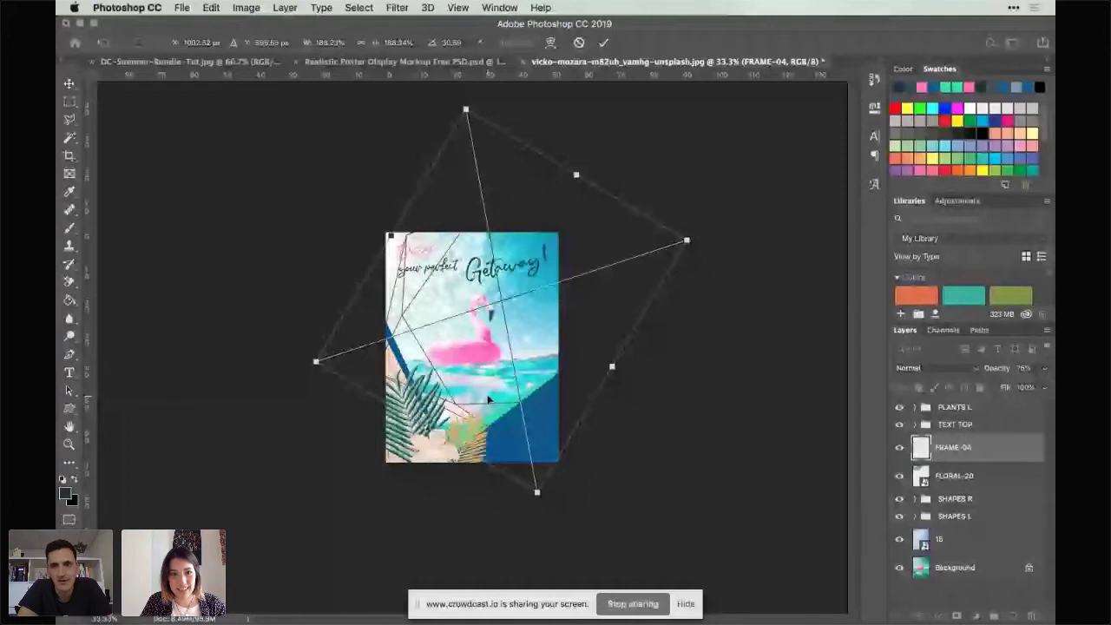
drag(489, 399, 583, 393)
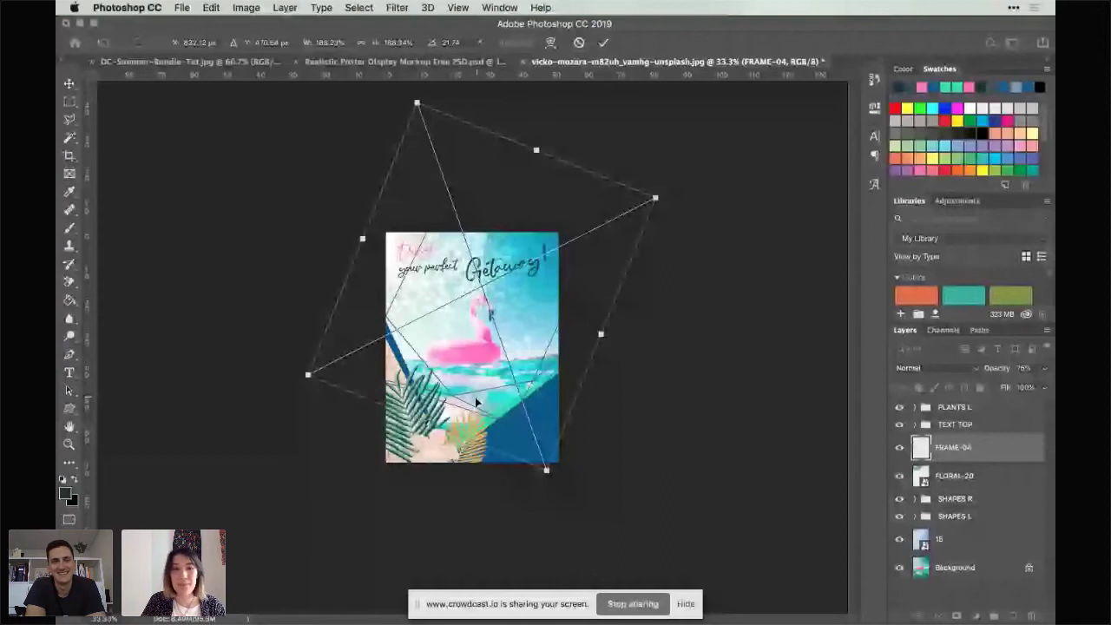
drag(476, 401, 474, 408)
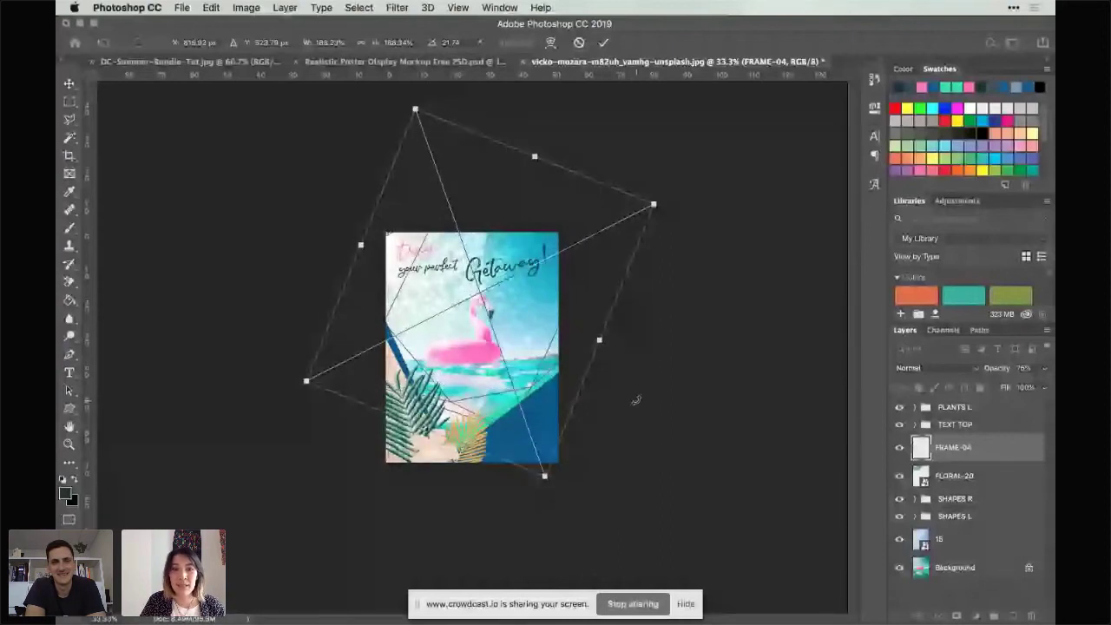
drag(636, 400, 638, 252)
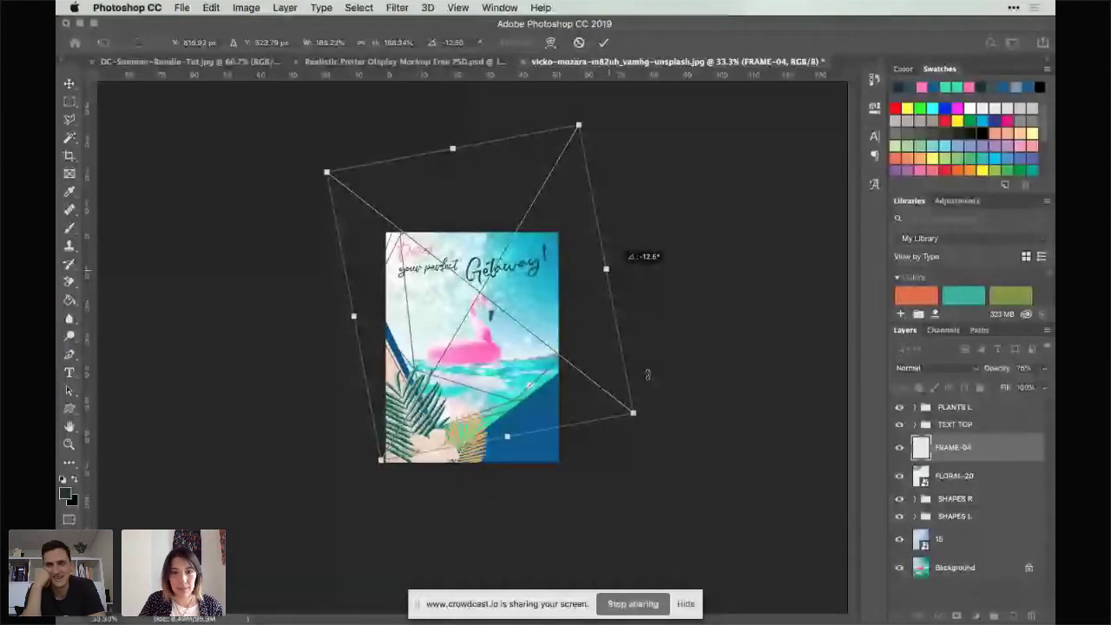
drag(646, 375, 496, 479)
drag(501, 393, 508, 393)
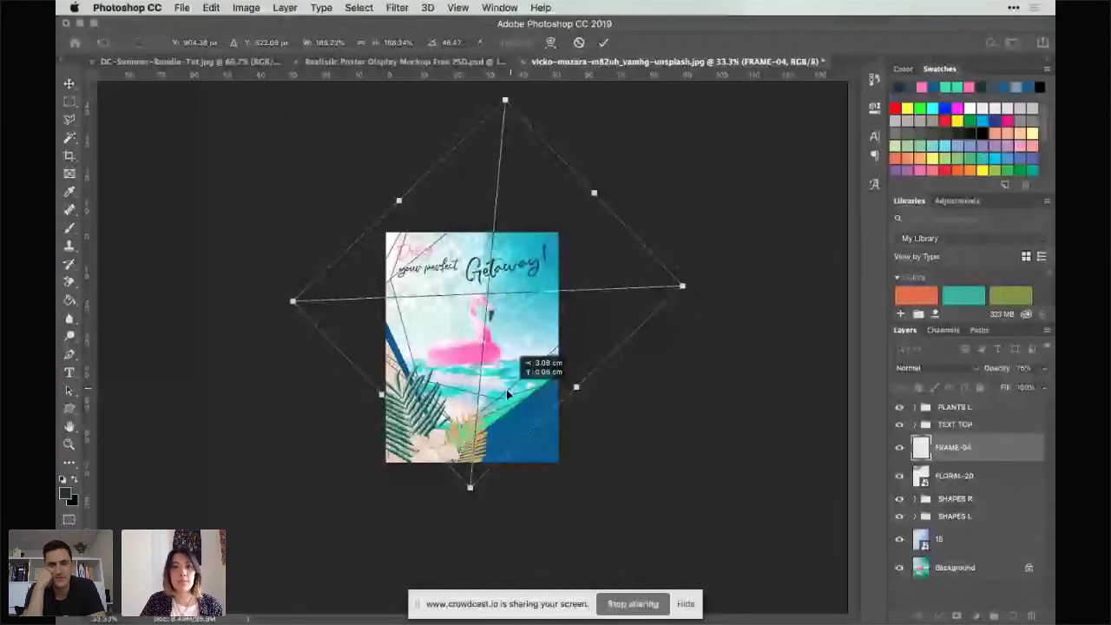
key(Return)
Step: Duplicate the Deep Blush texture in the SHAPES L group and move the copy directly above the FRAME-04 layer
key(super+plus)
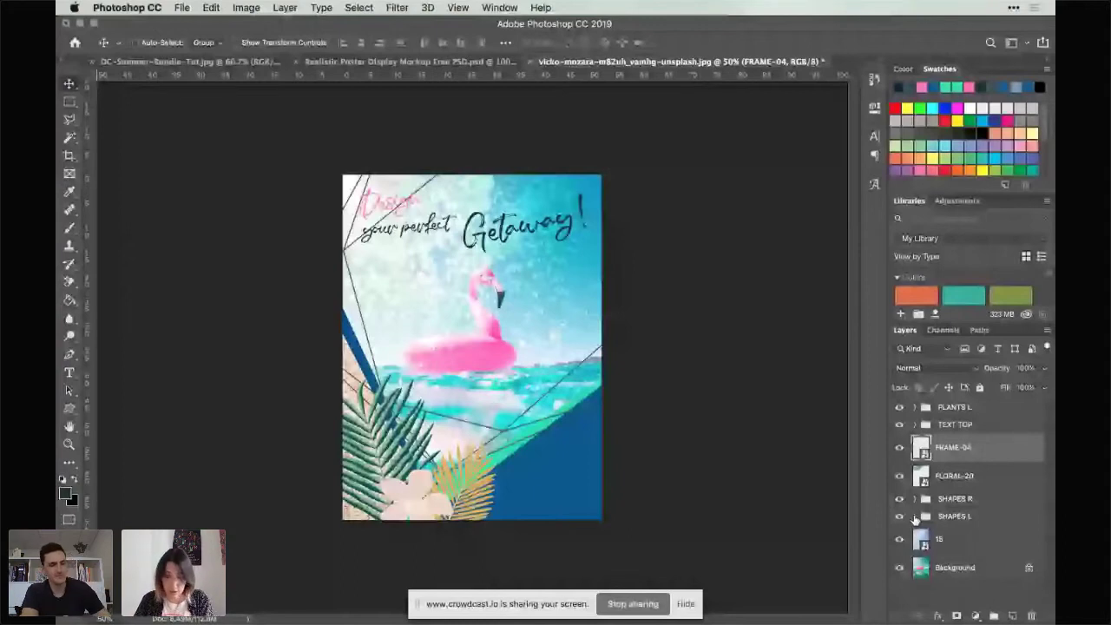
key(super+j)
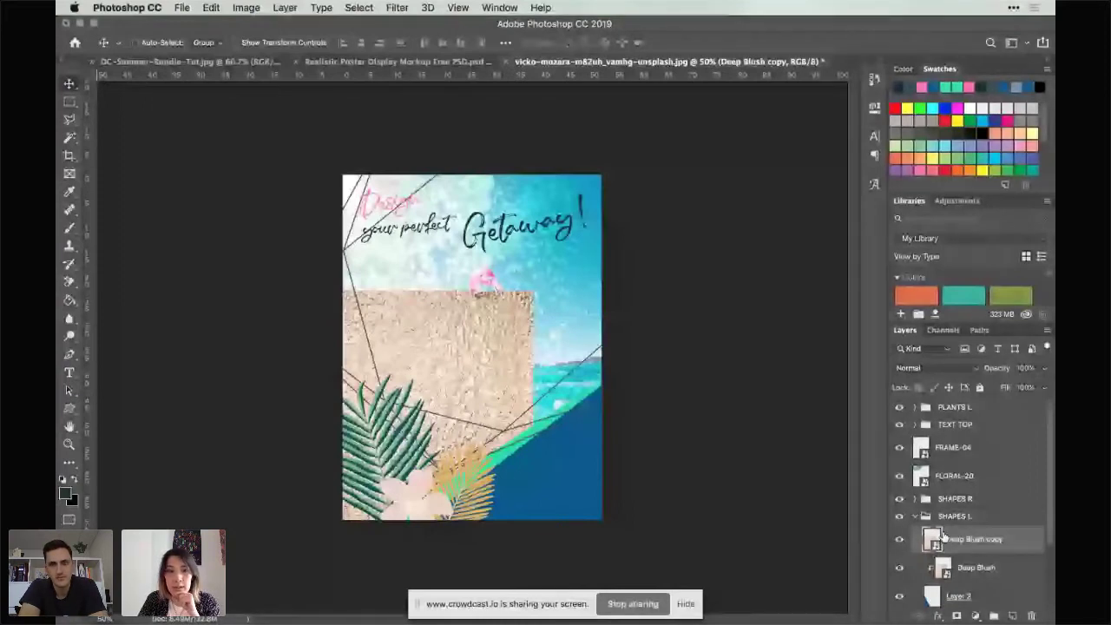
drag(945, 537, 946, 436)
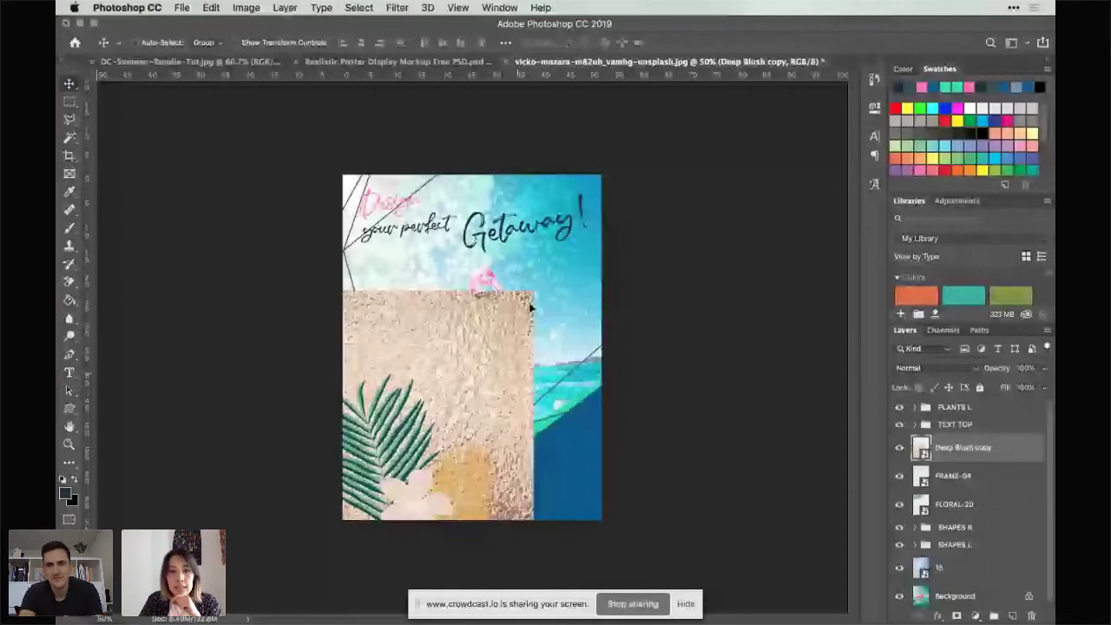
Step: Enlarge the Deep Blush copy to about 68 cm square over the poster and clip it to the FRAME-04 layer
key(ctrl+t)
drag(532, 308, 647, 508)
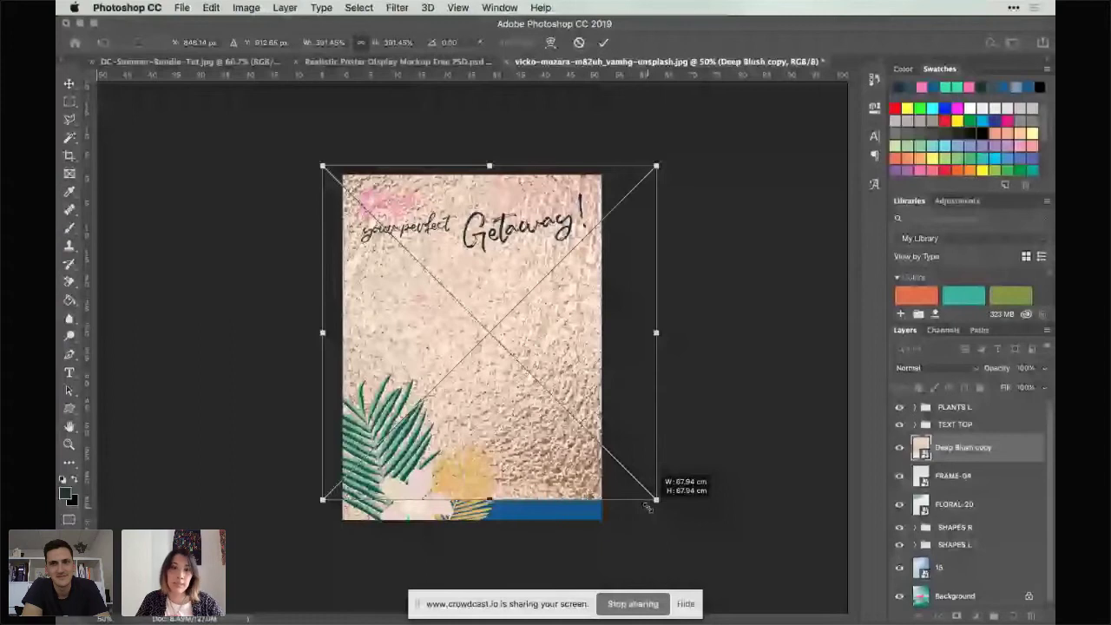
key(Return)
key(super+alt+g)
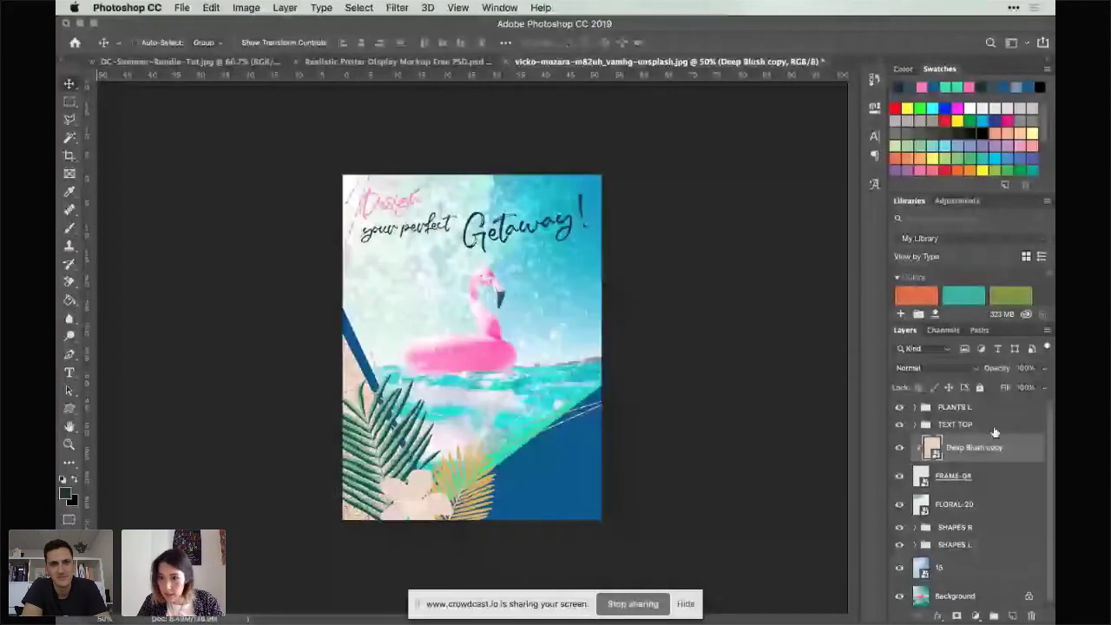
Step: Move the FRAME-04 layer with its clipped Deep Blush copy below the SHAPES L group, directly above layer 15
shift+click(1007, 484)
drag(992, 489, 990, 555)
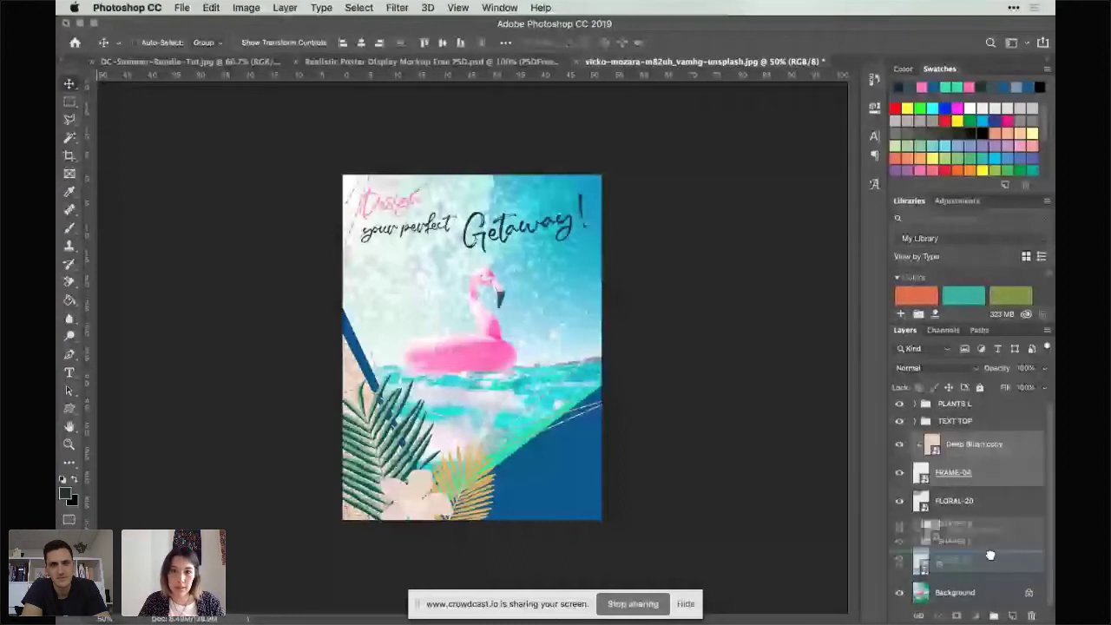
drag(990, 555, 990, 554)
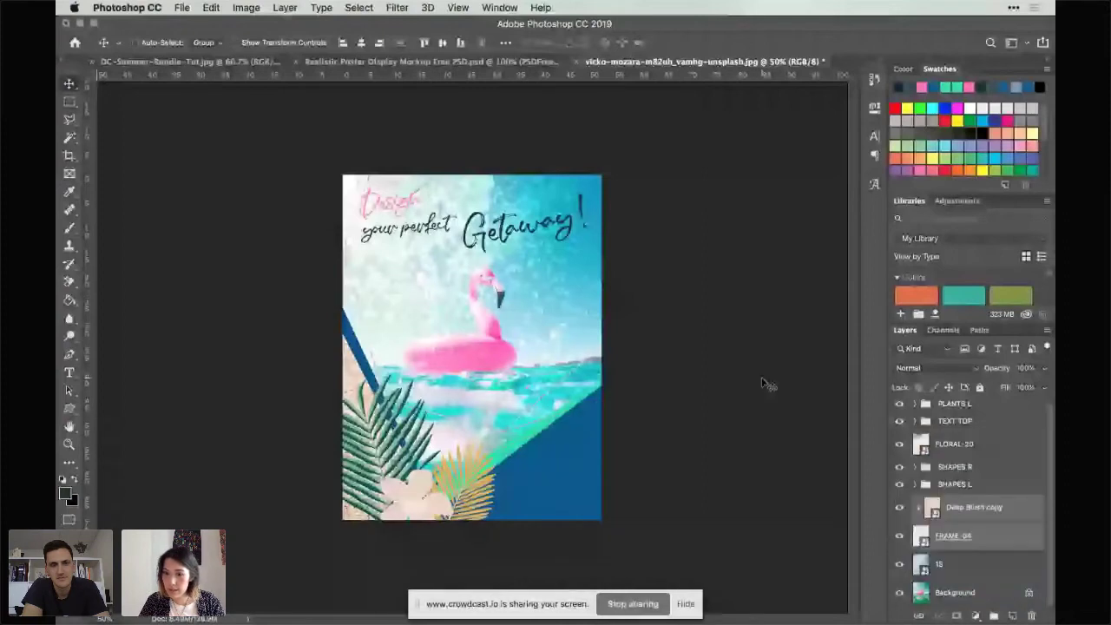
Step: Select the leaf shape on the FLORAL-20 layer with the Magic Wand at a tolerance of 15
click(1007, 549)
key(super+plus)
key(super+plus)
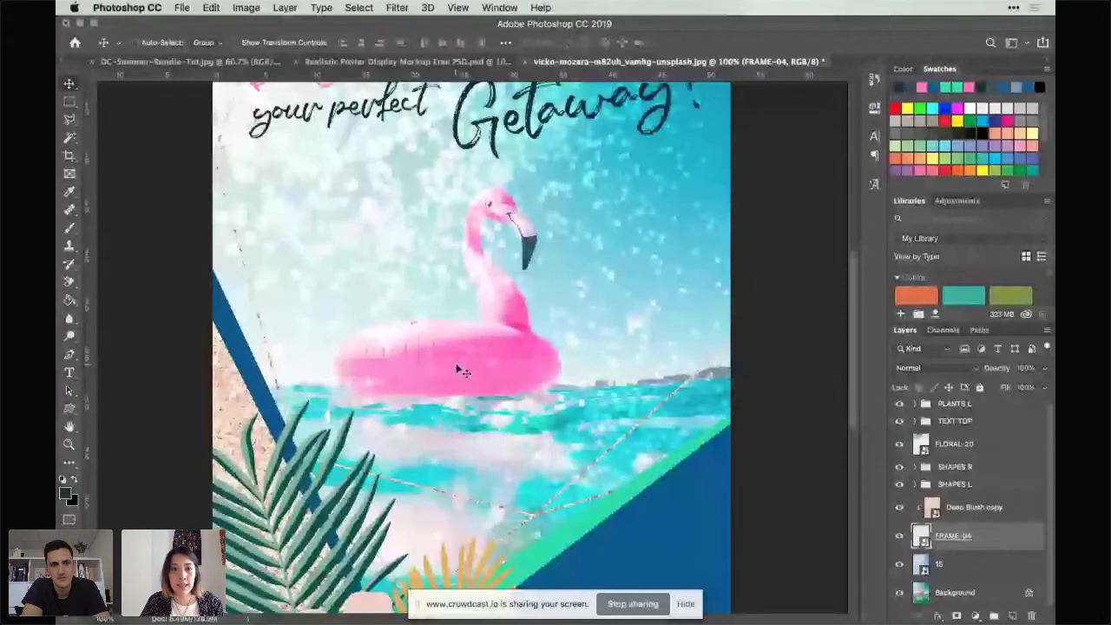
scroll(398, 278, up, 4)
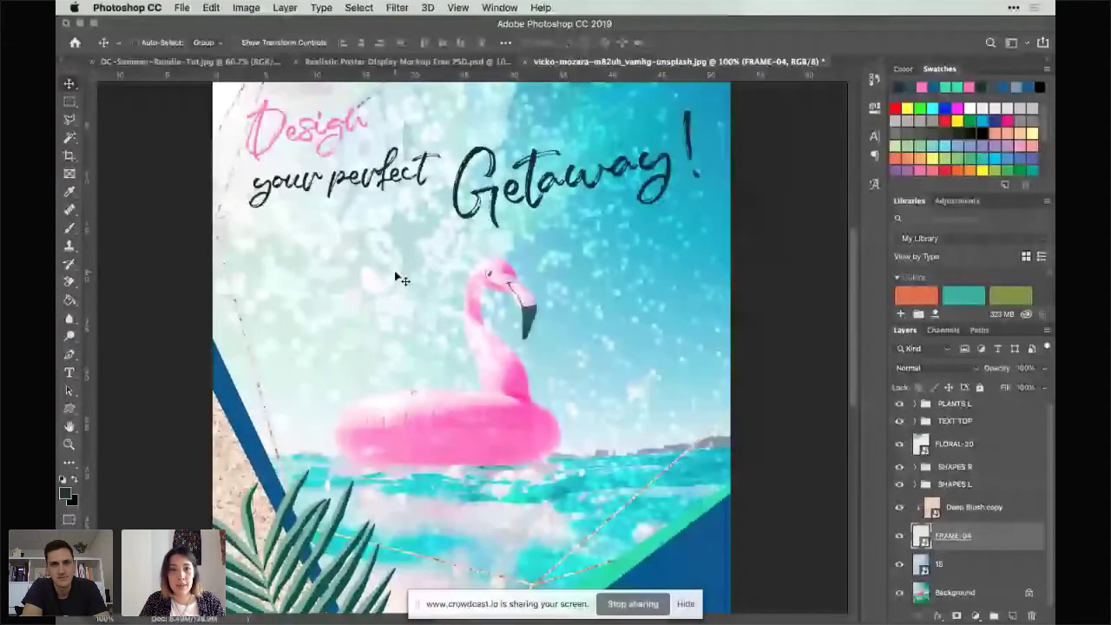
scroll(397, 278, left, 5)
scroll(452, 226, up, 2)
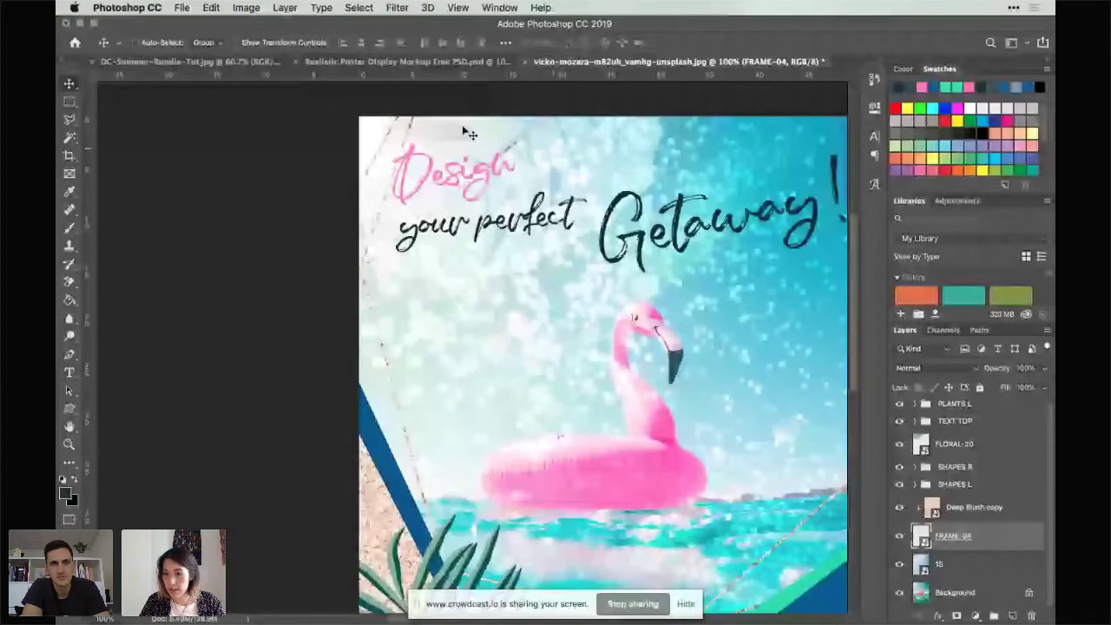
click(962, 446)
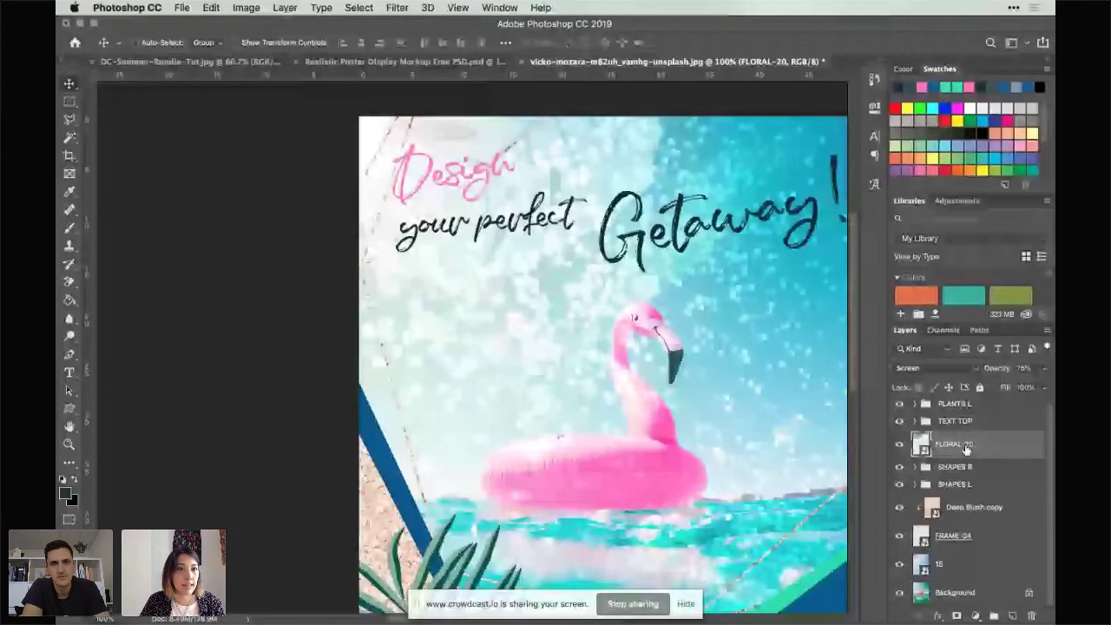
click(69, 137)
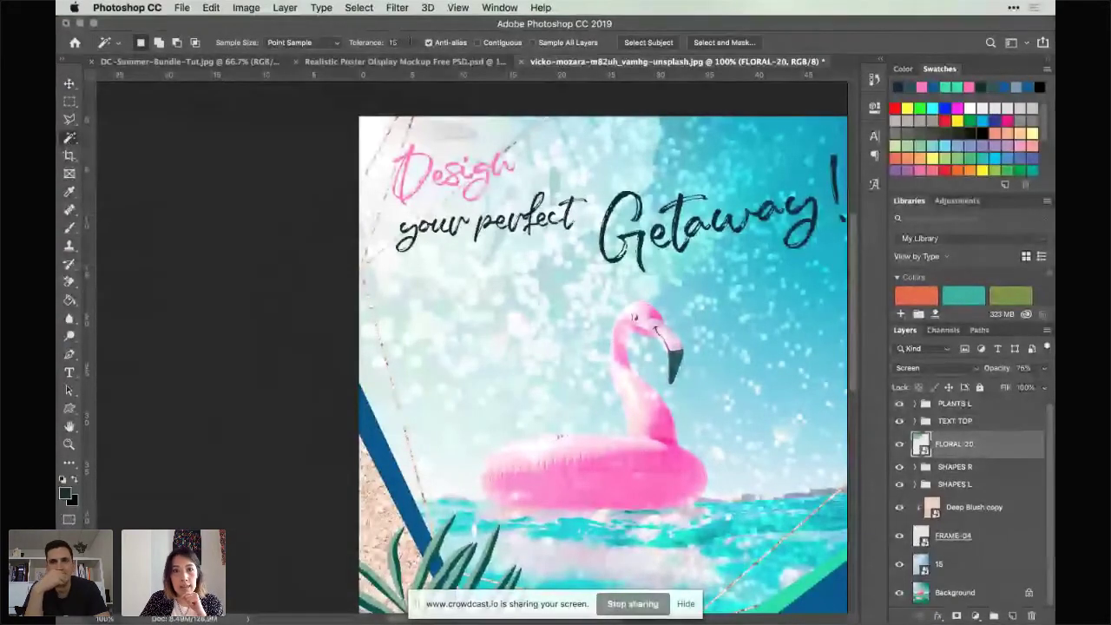
click(394, 42)
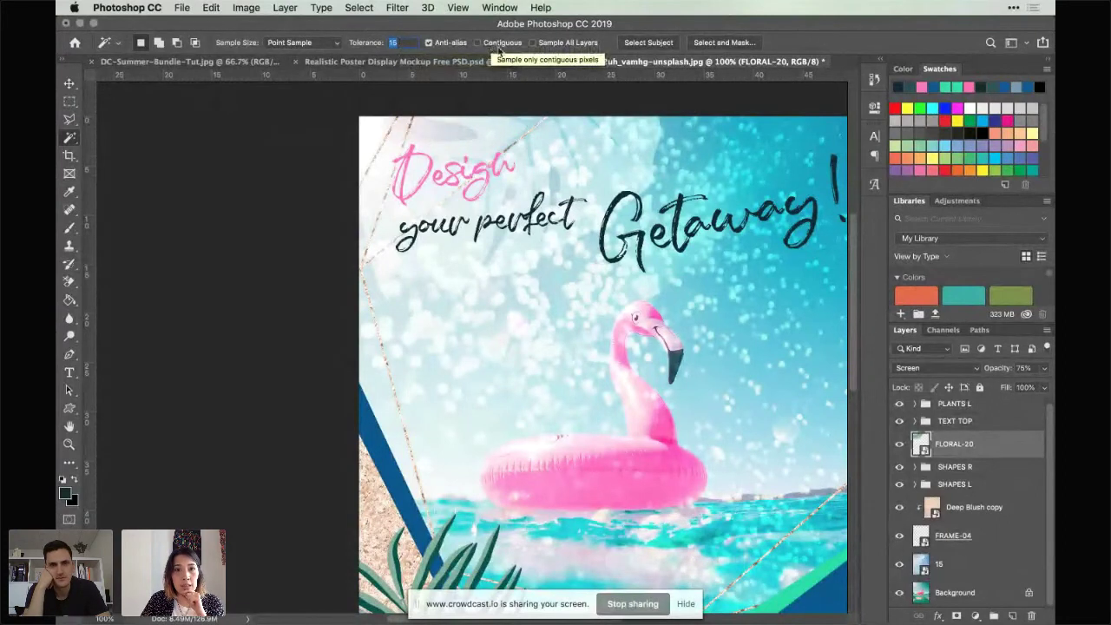
click(503, 132)
Step: Invert the leaf selection and apply it as a layer mask on FRAME-04 to hide the frame lines inside the leaf
key(super+minus)
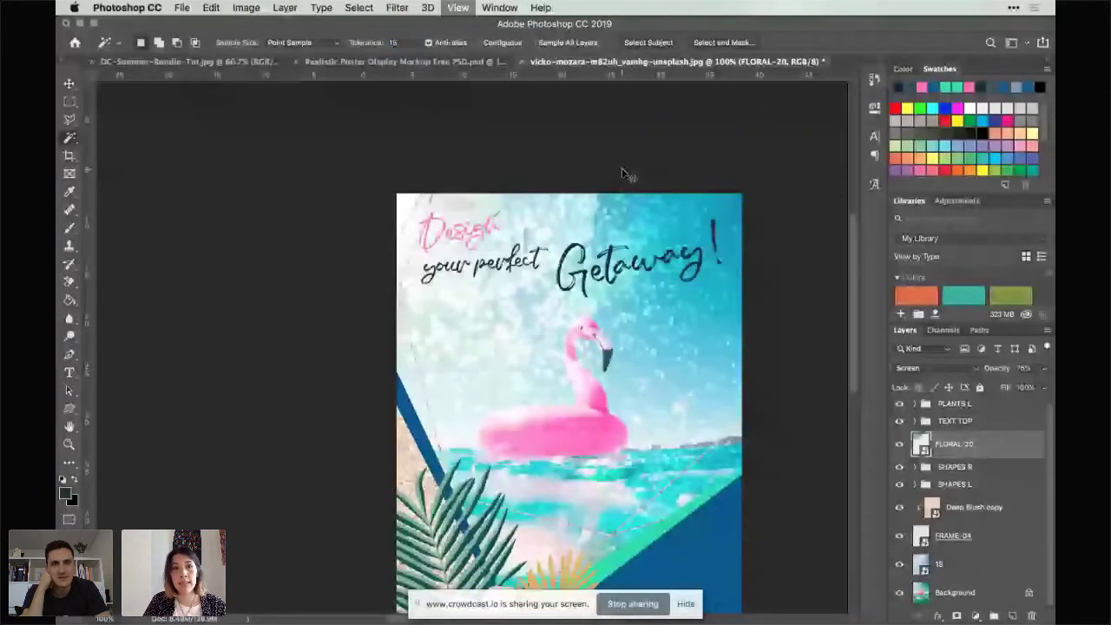
key(super+minus)
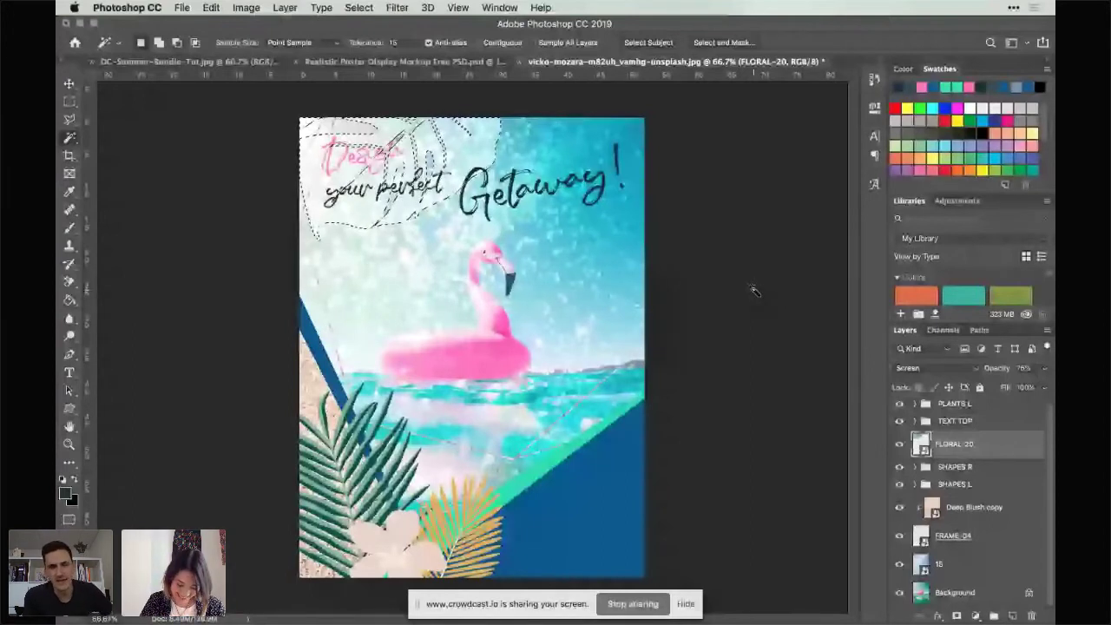
key(super+shift+i)
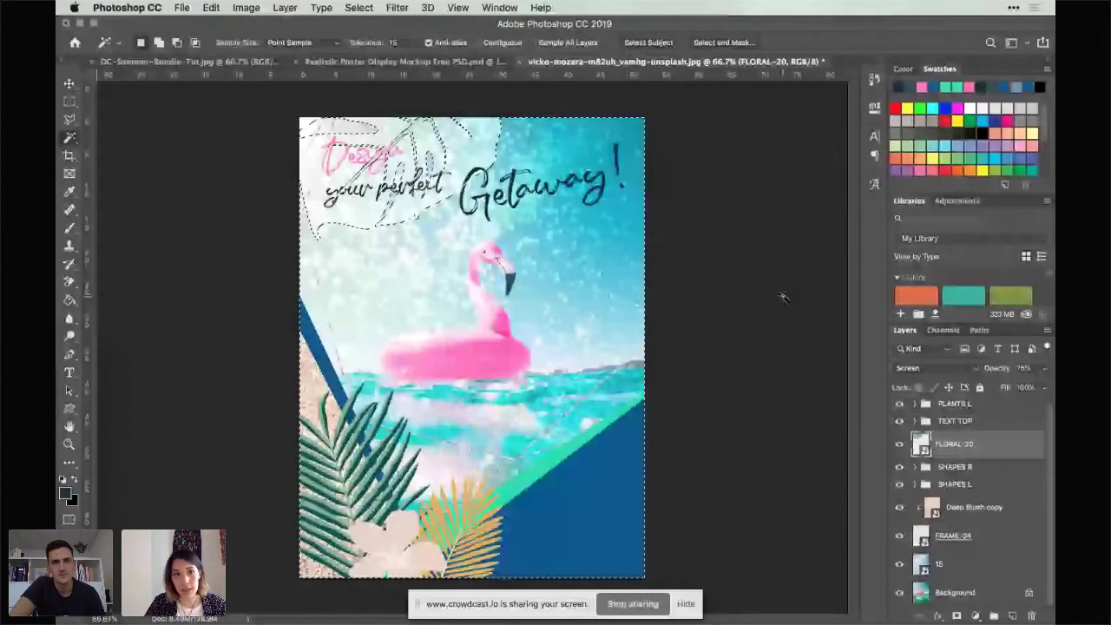
click(964, 536)
click(956, 617)
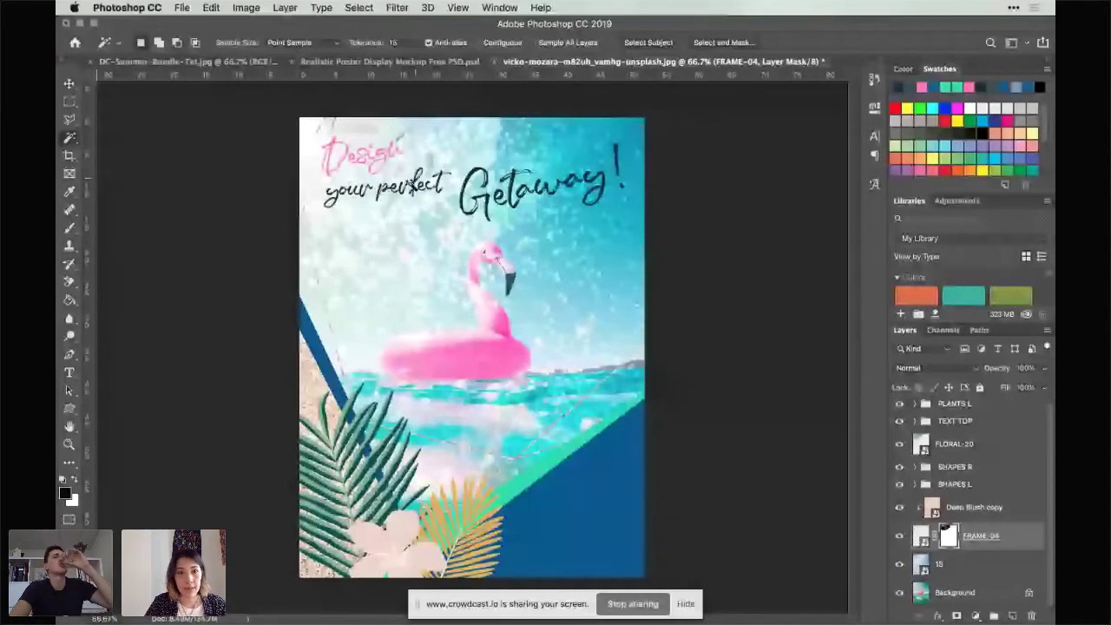
Step: View the FRAME-04 mask on its own, then inspect the masked frame lines around the title and over the whole poster
key(alt+backslash)
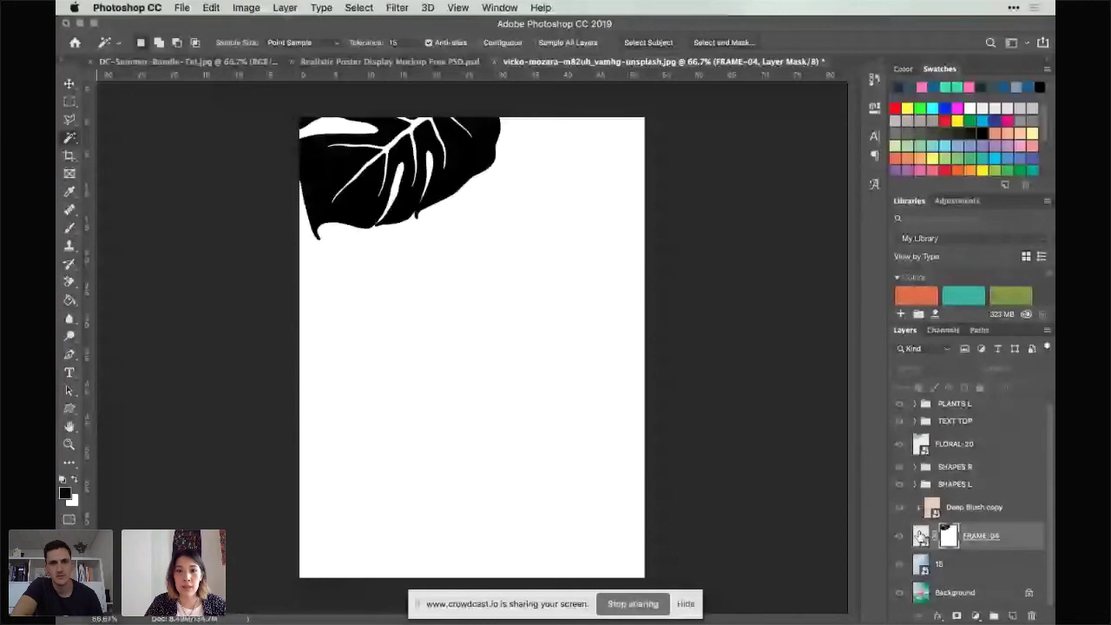
click(920, 536)
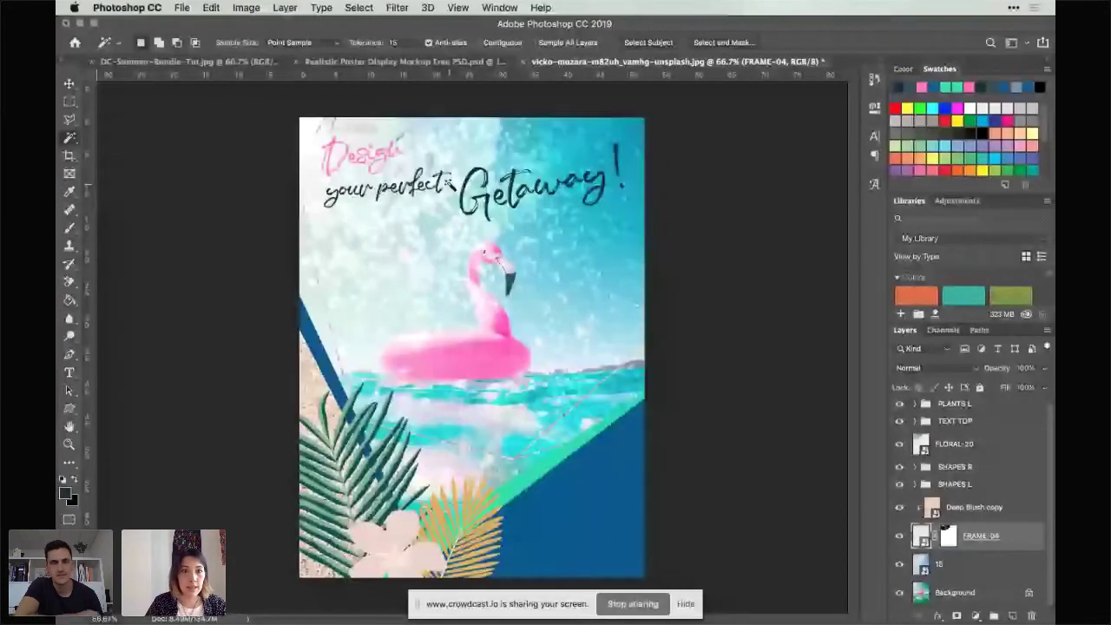
key(super+1)
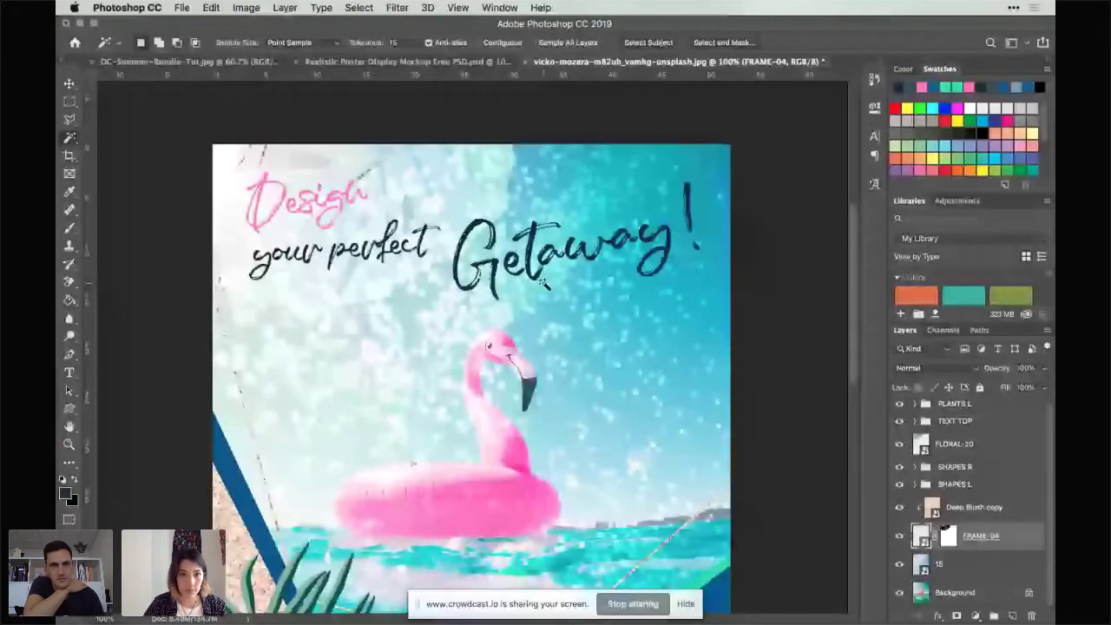
key(super+0)
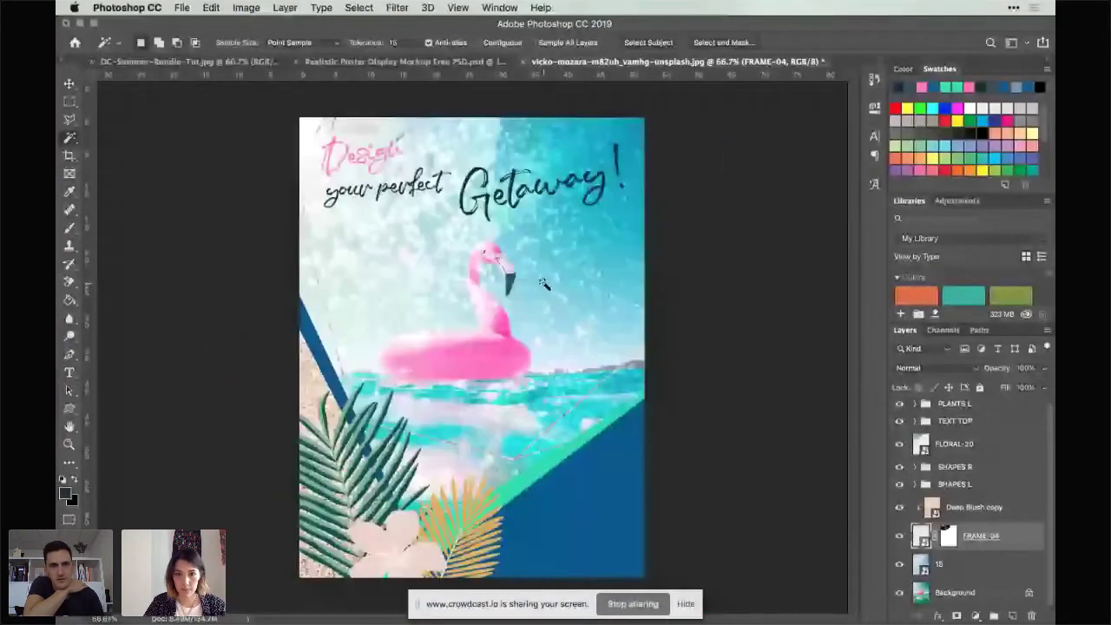
key(super+minus)
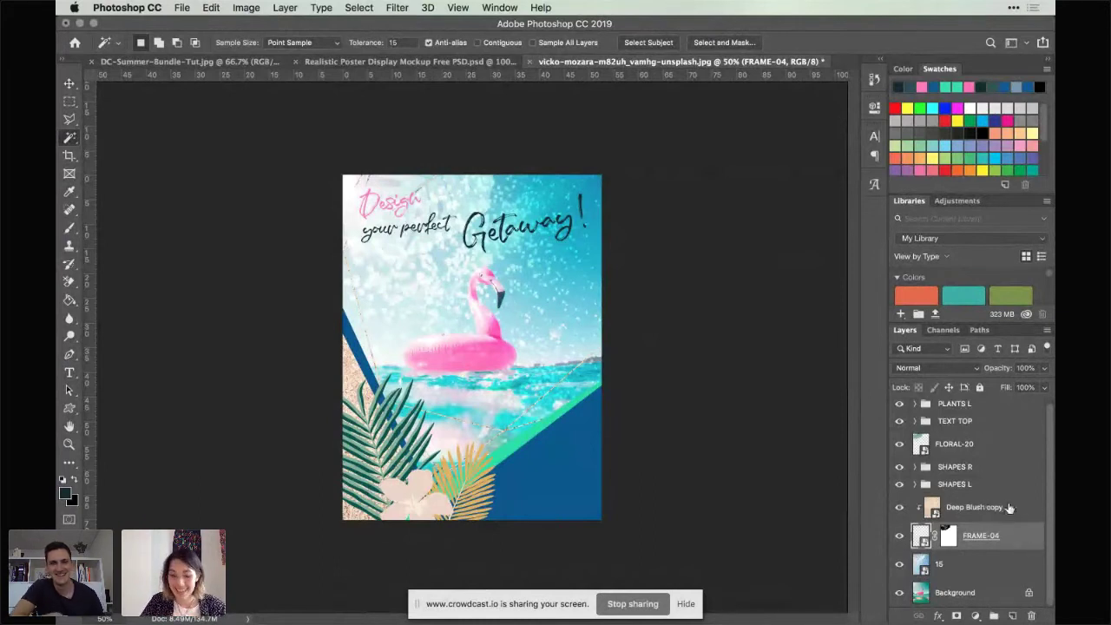
Step: Place FRAME-05.png from the Bundle Assets folder as an embedded layer directly above Deep Blush copy
click(1018, 510)
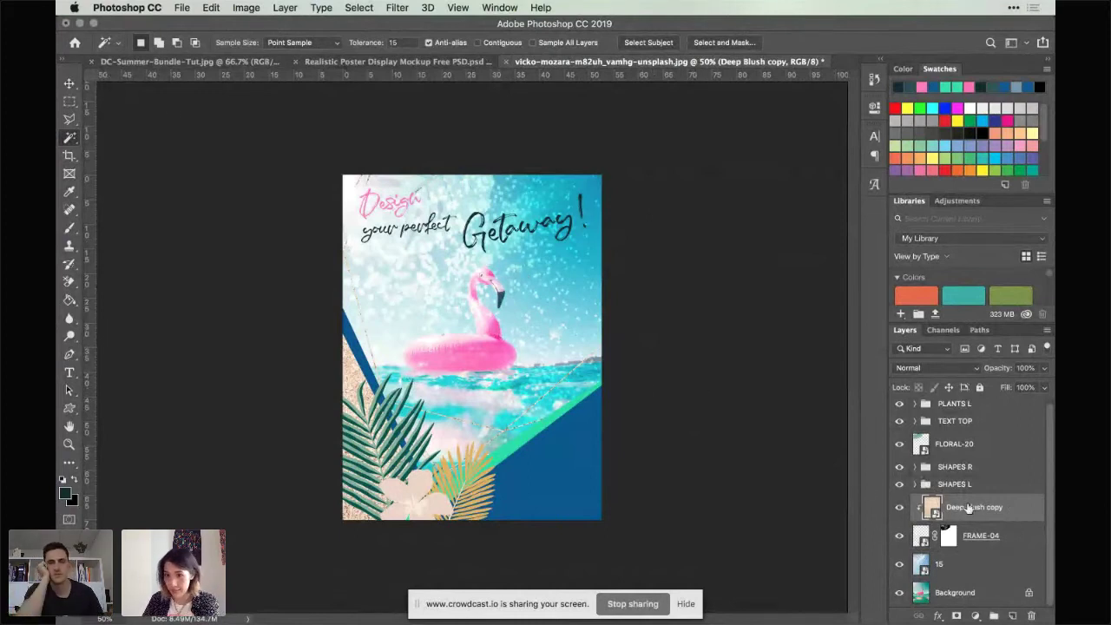
click(182, 7)
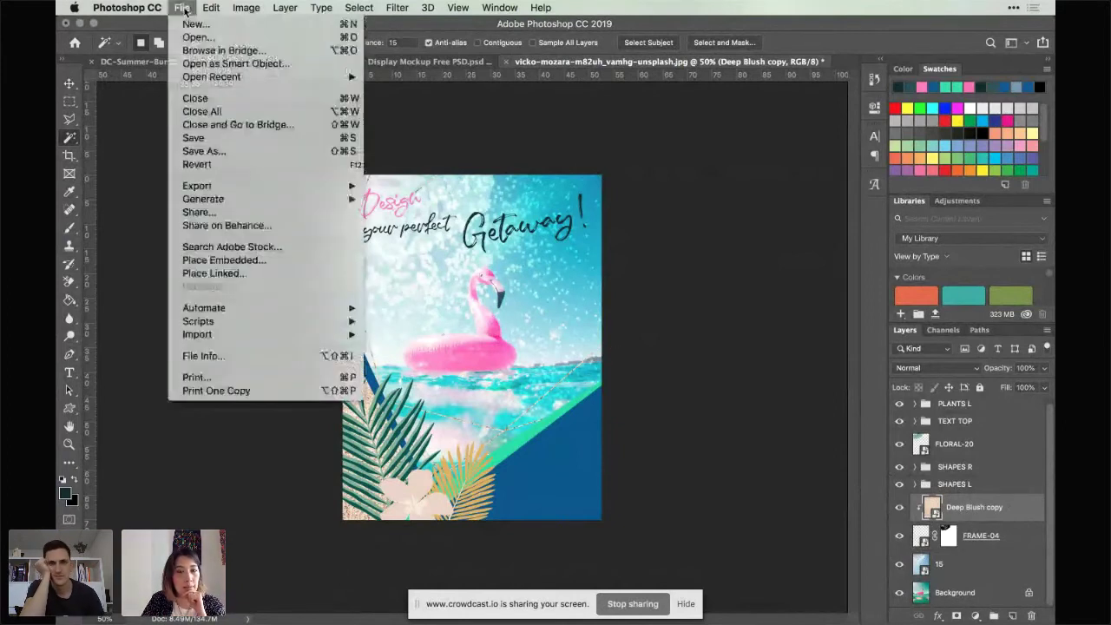
click(227, 262)
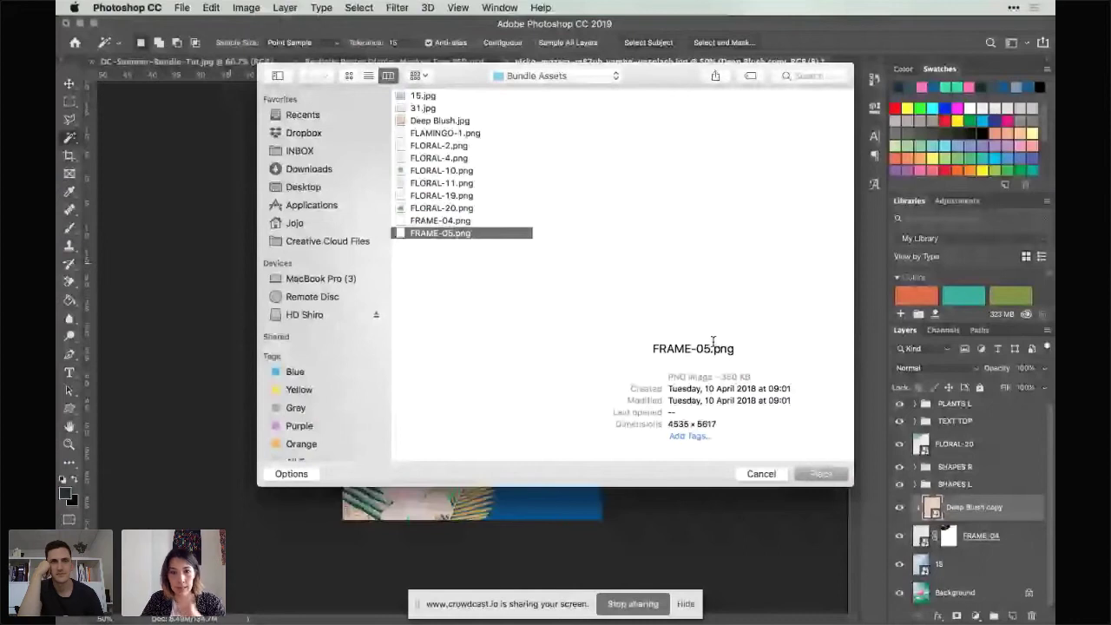
key(Return)
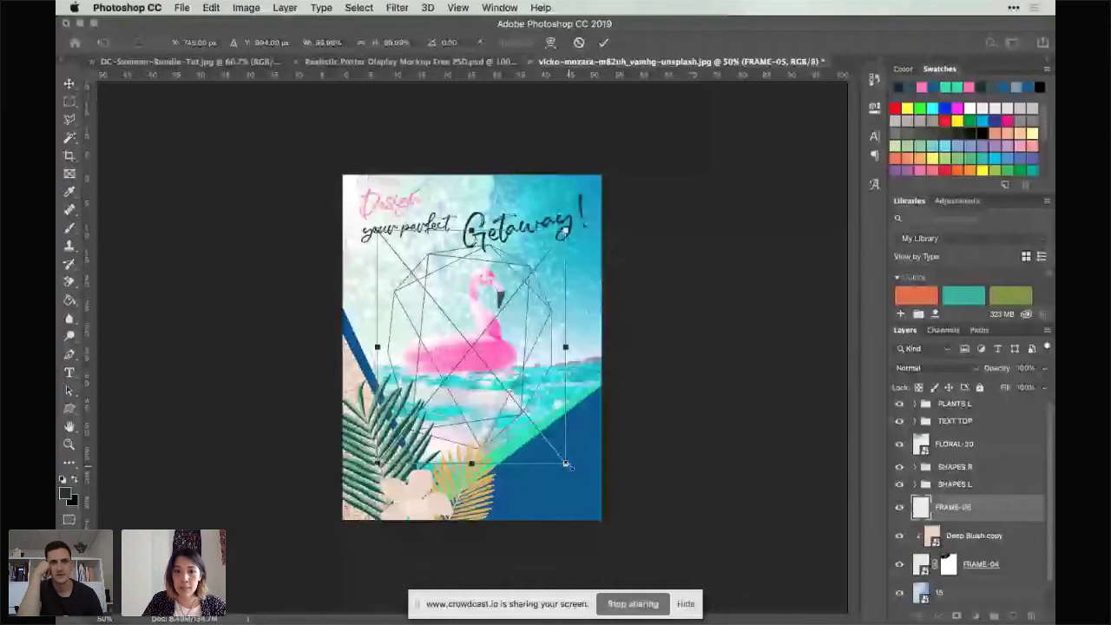
Step: Enlarge FRAME-05 to about 196%, rotate it to about 44°, and position its lines around the flamingo
drag(566, 465, 686, 516)
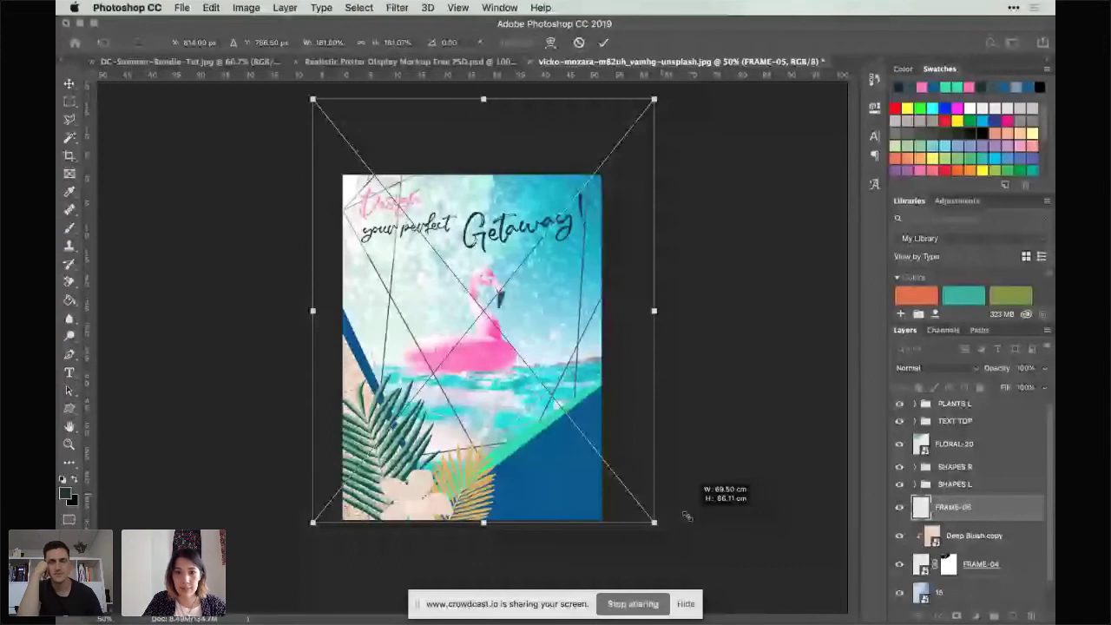
drag(686, 515, 684, 557)
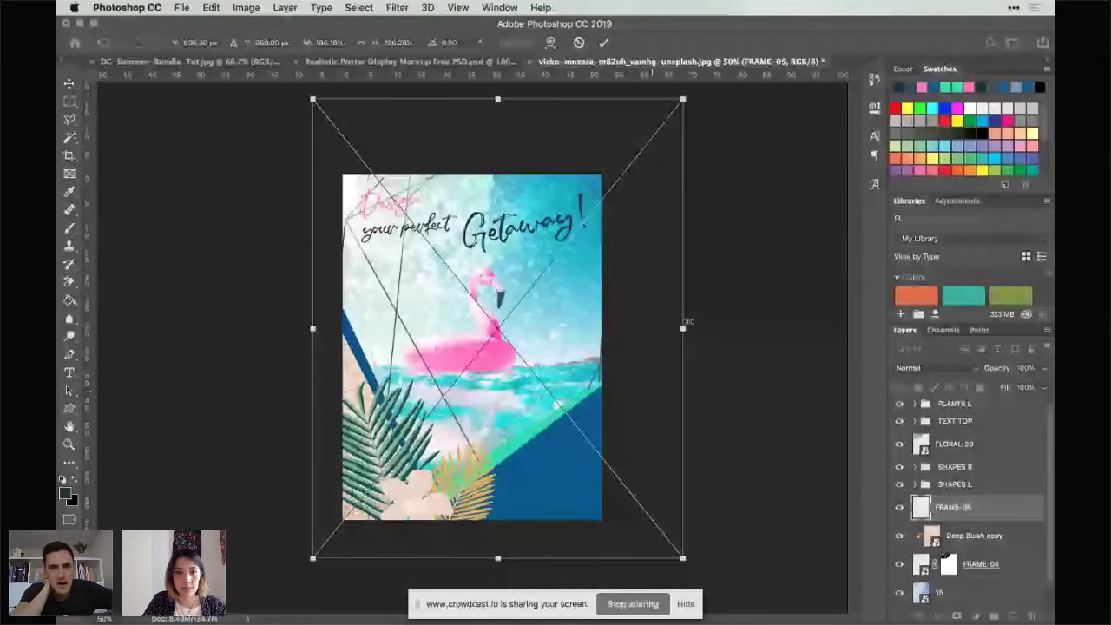
drag(686, 322, 628, 445)
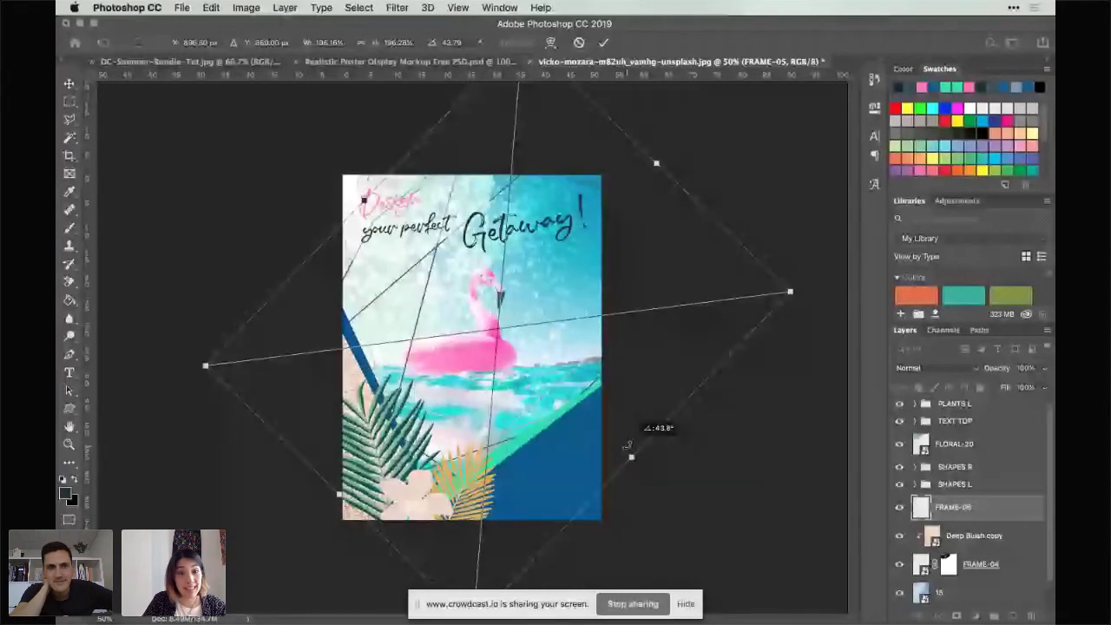
drag(549, 412, 596, 379)
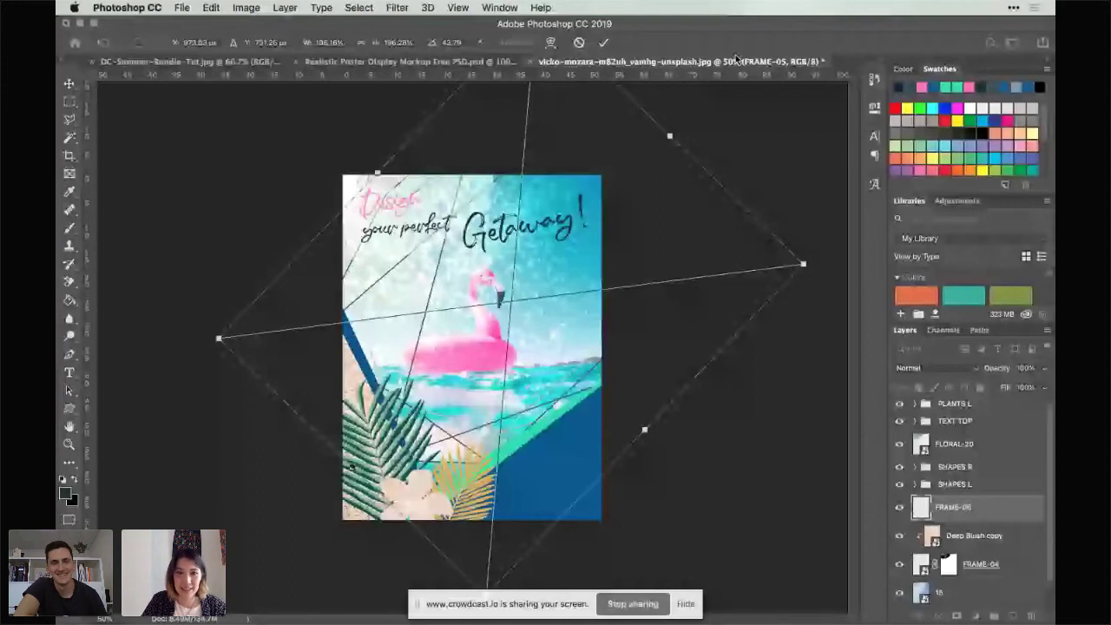
key(Return)
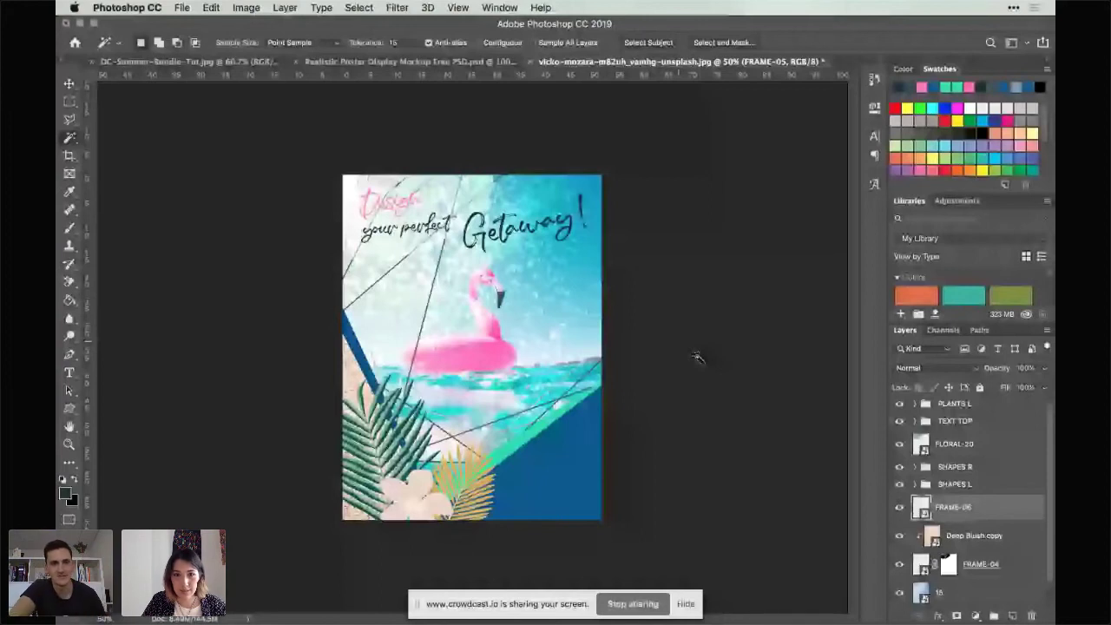
Step: Shift FRAME-05 toward the poster's left edge, then rotate it to about 57° and enlarge it to about 220%
key(v)
drag(350, 228, 497, 300)
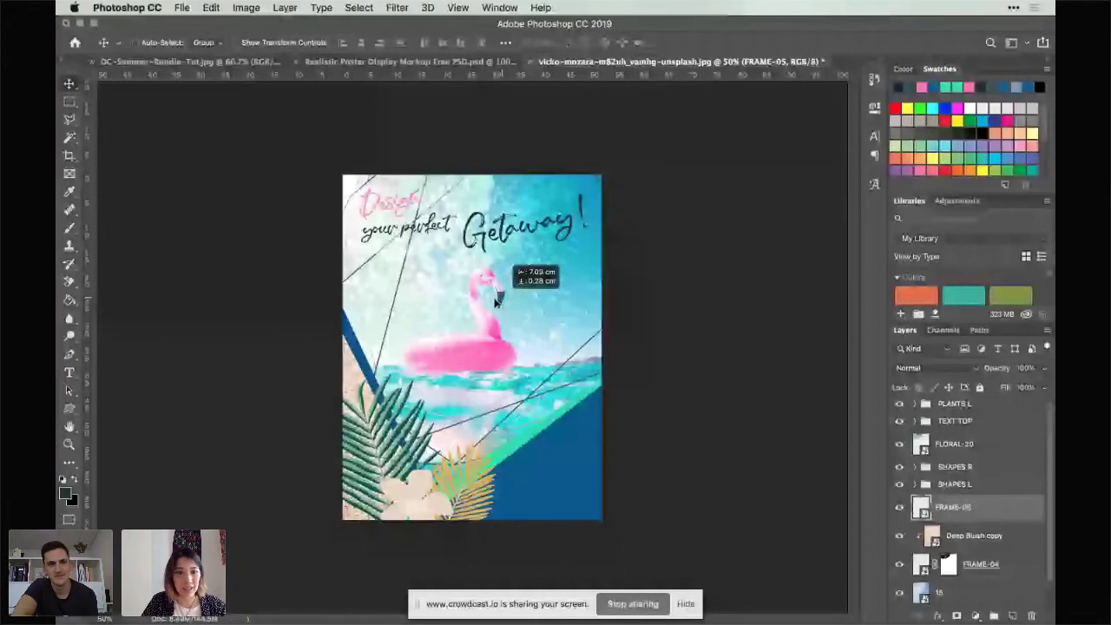
drag(496, 300, 497, 300)
key(ctrl+t)
drag(647, 61, 772, 269)
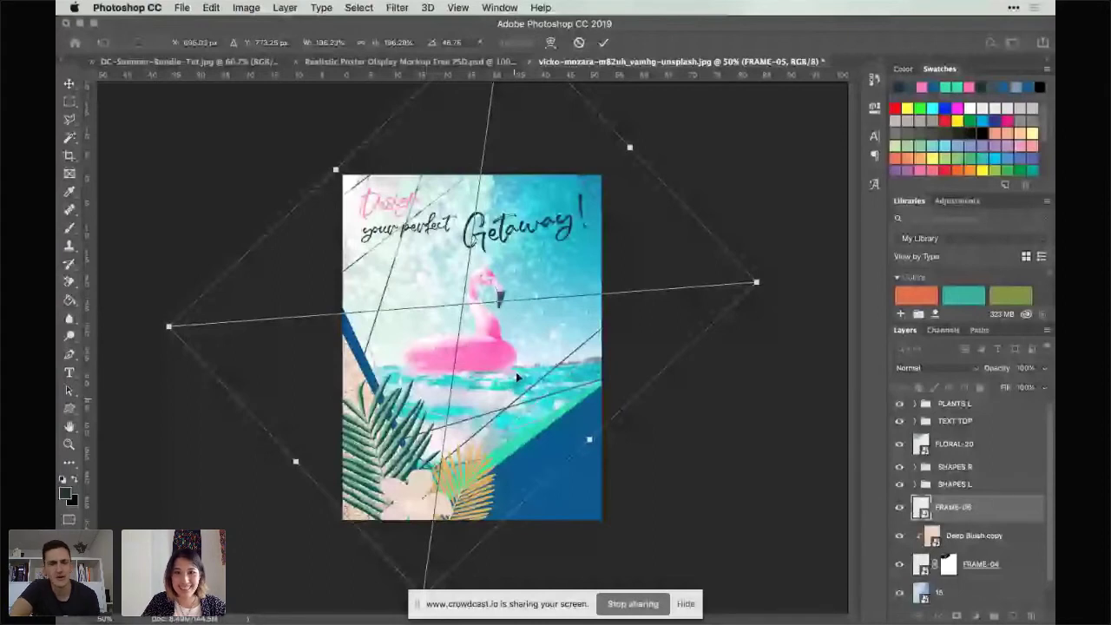
drag(790, 227, 824, 320)
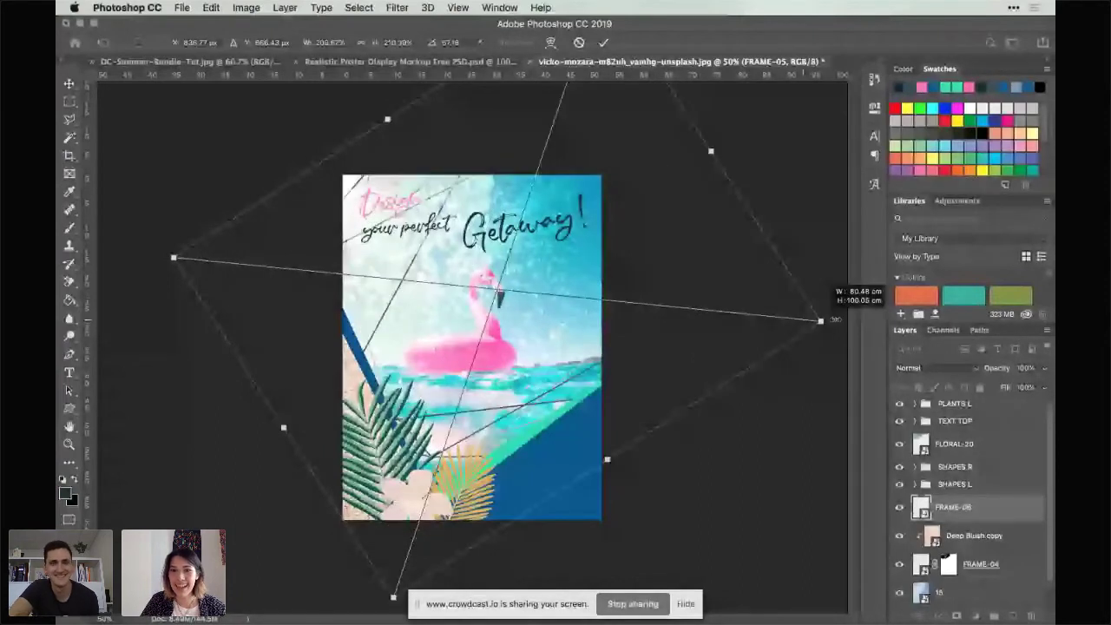
key(Return)
Step: Rotate FRAME-05 back to about 41° and move it left so its lines cross the water near the blue corner
key(super+t)
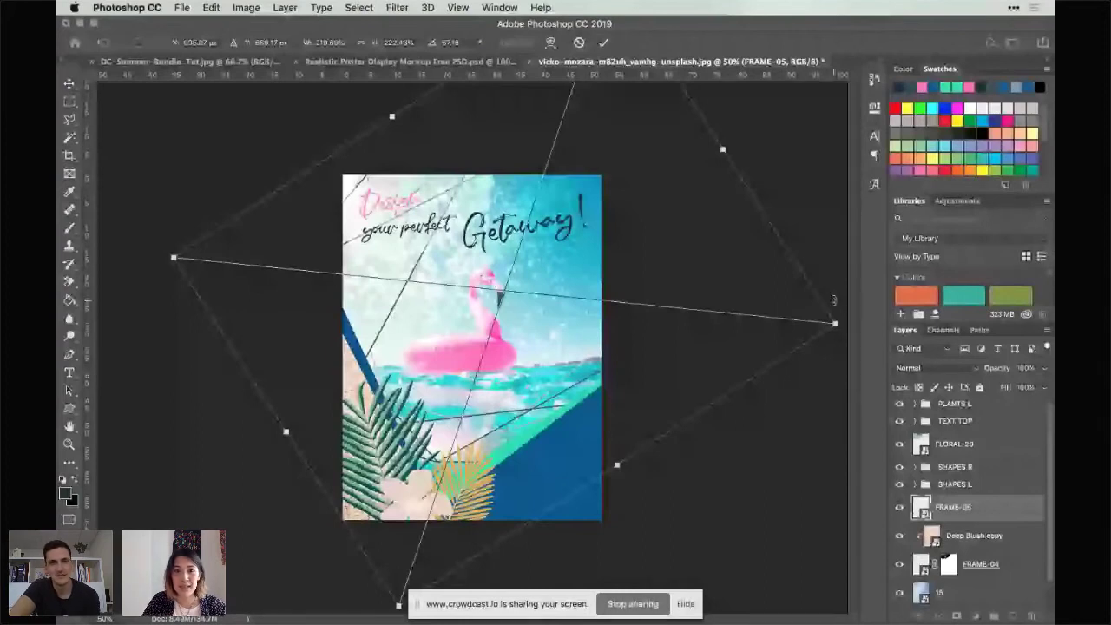
drag(834, 299, 810, 211)
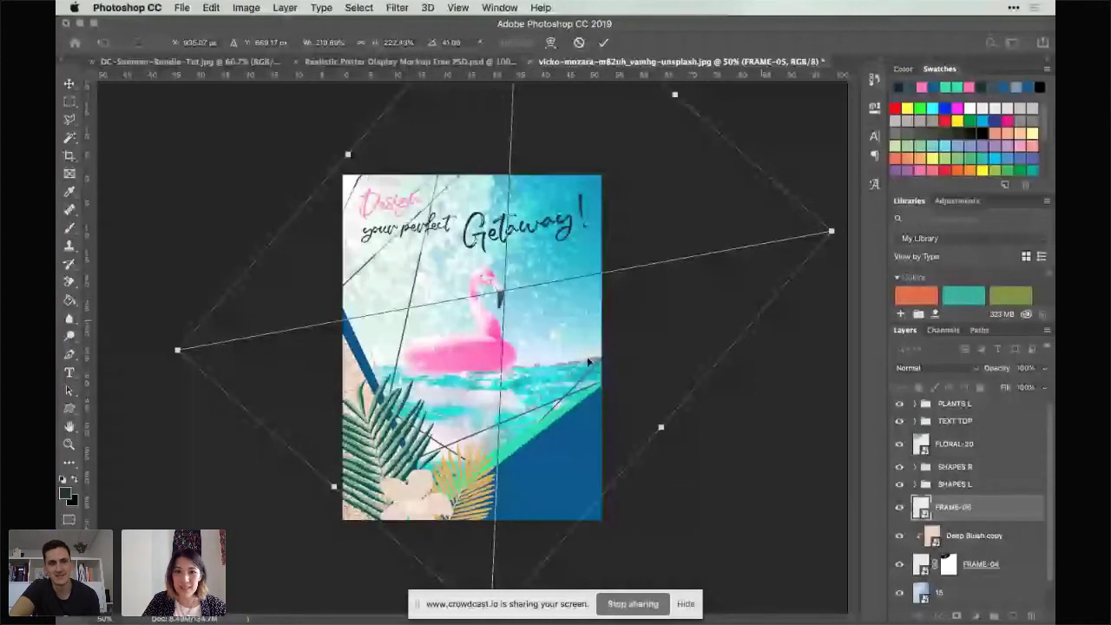
drag(589, 362, 583, 360)
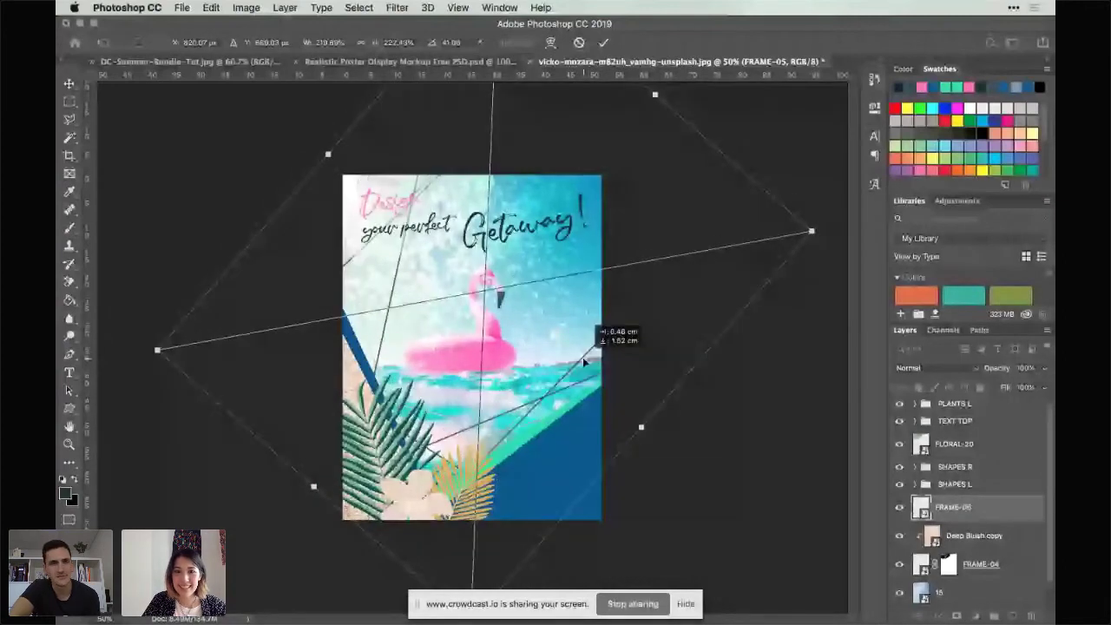
Step: Enlarge FRAME-05 to about 287% wide and 293% high, and rotate it to about 33°
key(ctrl+minus)
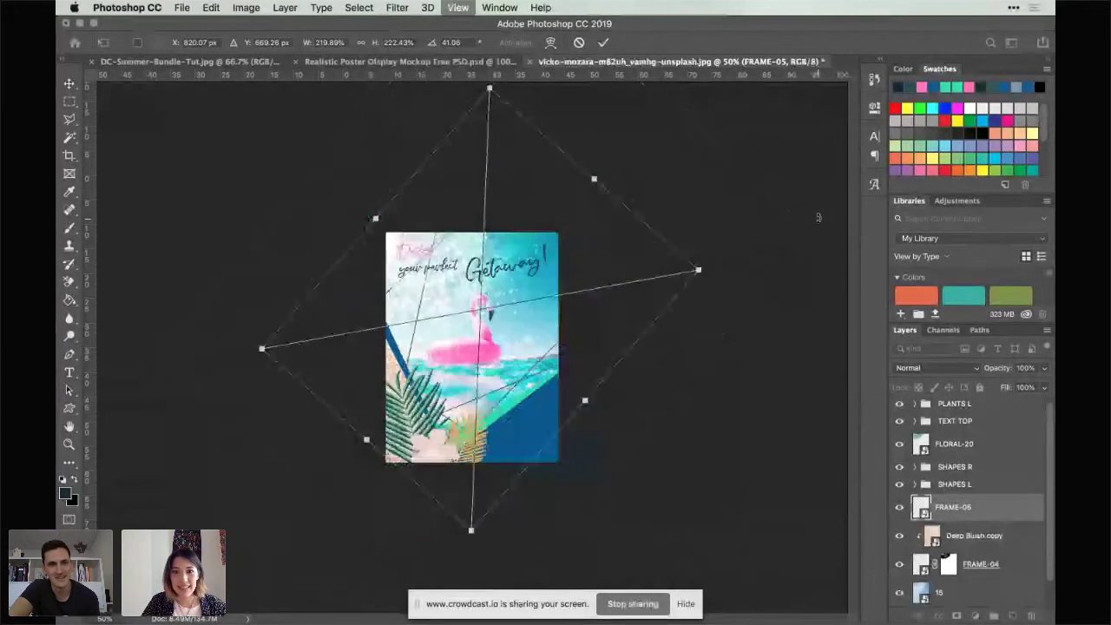
drag(700, 270, 812, 245)
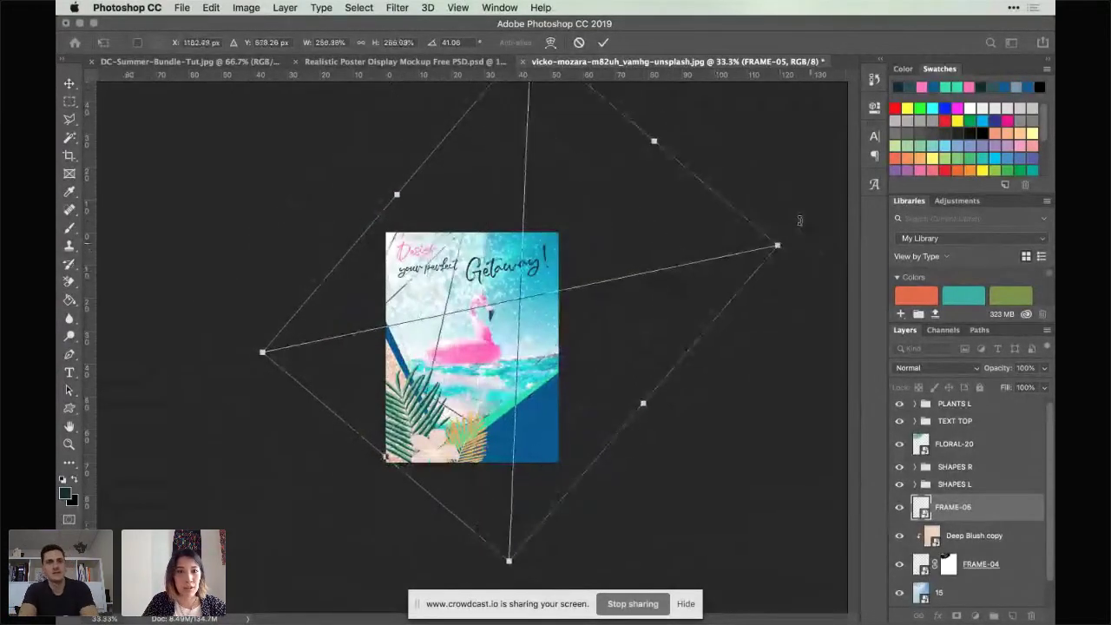
key(ctrl+z)
drag(630, 330, 615, 311)
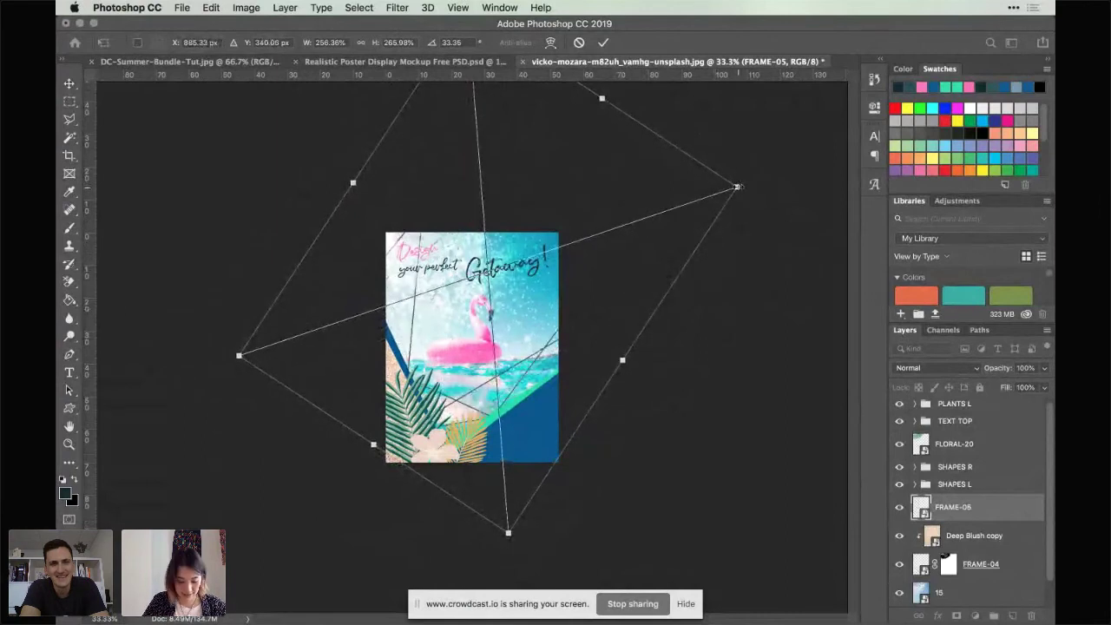
drag(738, 187, 794, 174)
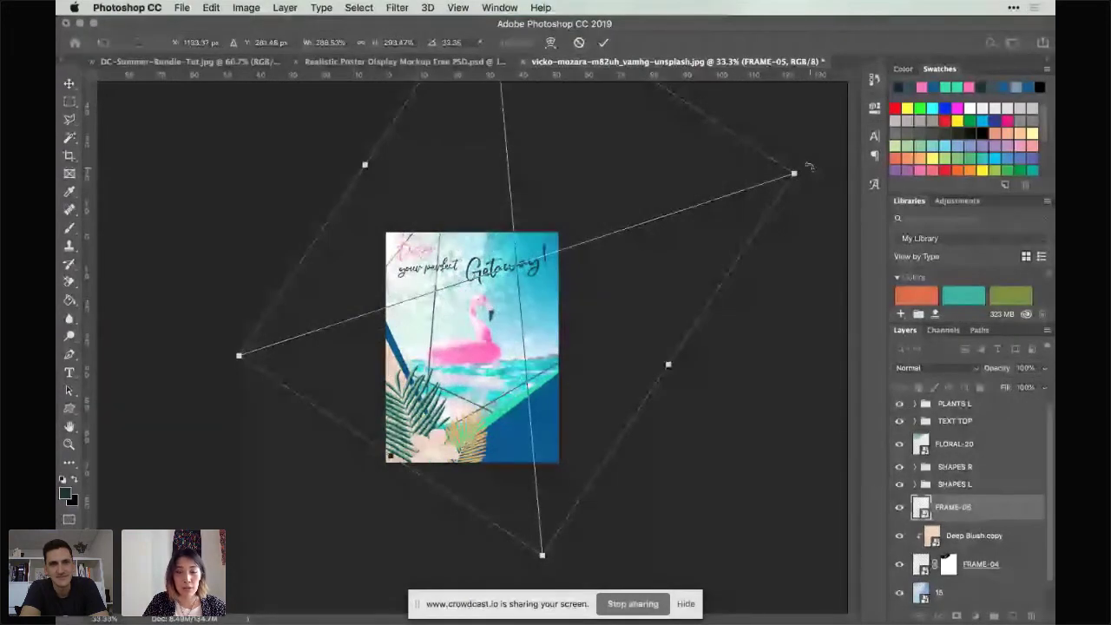
Step: Rotate FRAME-05 to about 42° and position its lines across the water, meeting the poster's edge just above the blue corner
drag(610, 308, 734, 344)
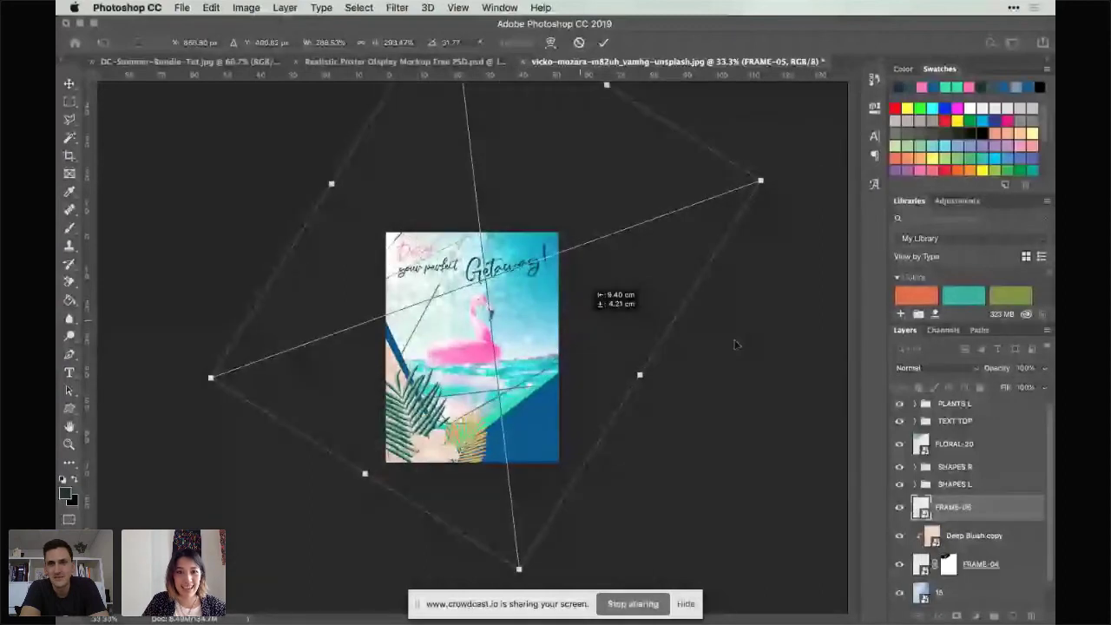
drag(735, 345, 702, 412)
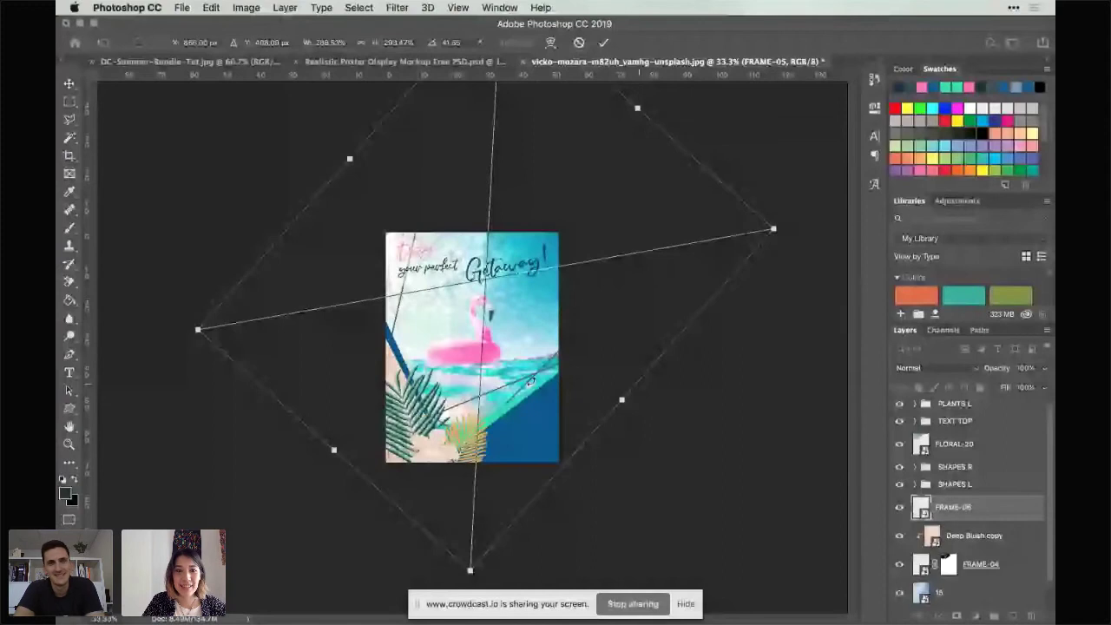
drag(531, 382, 538, 373)
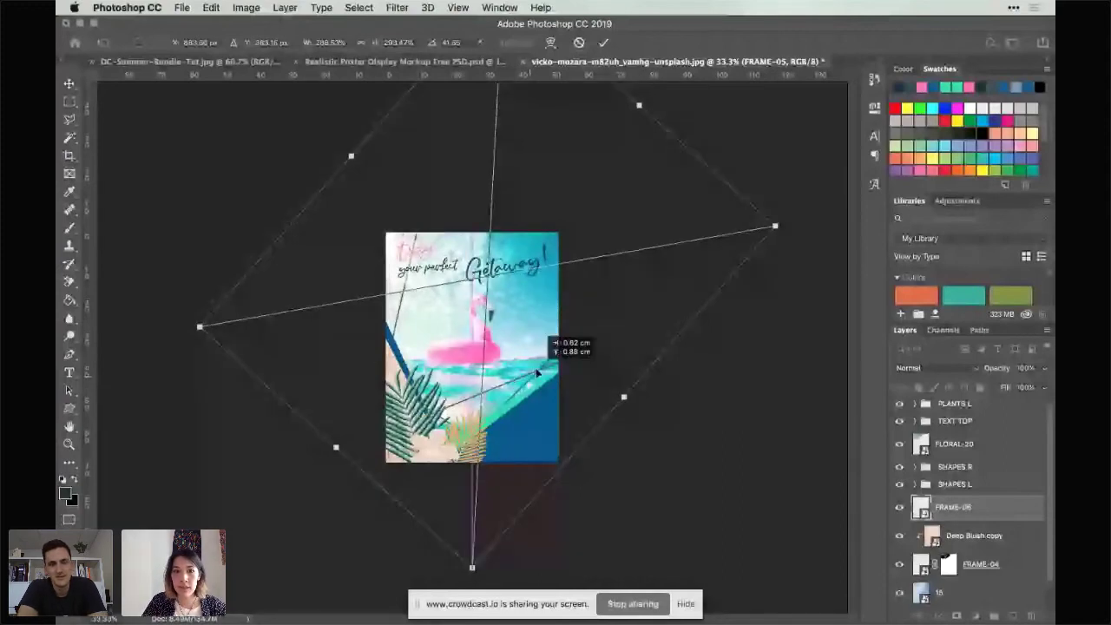
drag(538, 372, 542, 368)
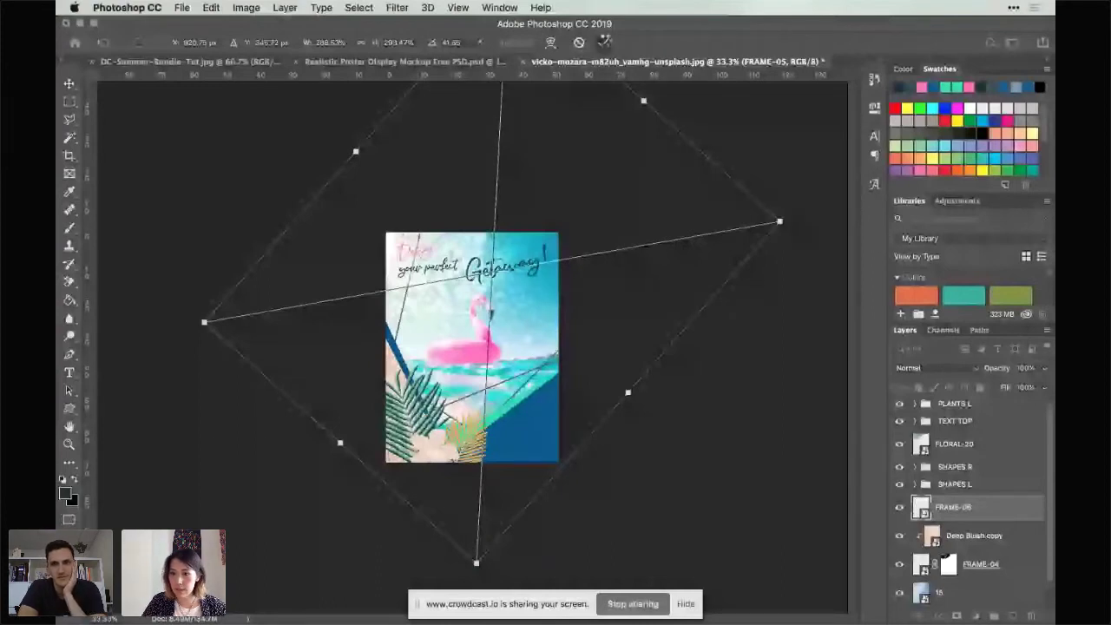
click(605, 42)
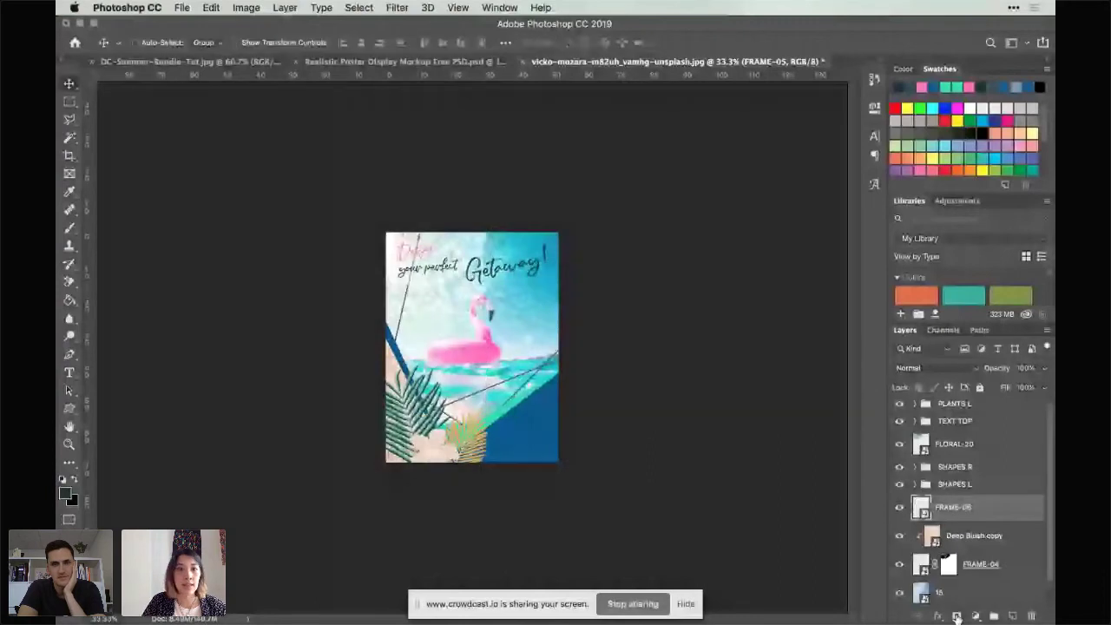
Step: Add a layer mask to FRAME-05 and black out a polygonal lasso selection above the water to hide the upper lines
click(957, 616)
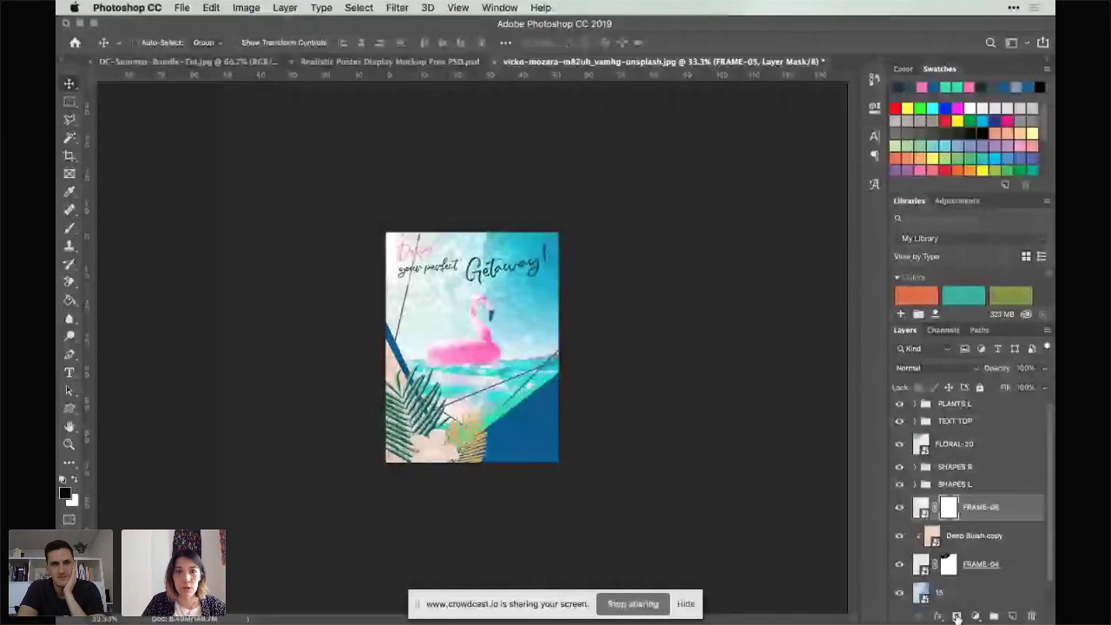
key(l)
drag(369, 215, 372, 382)
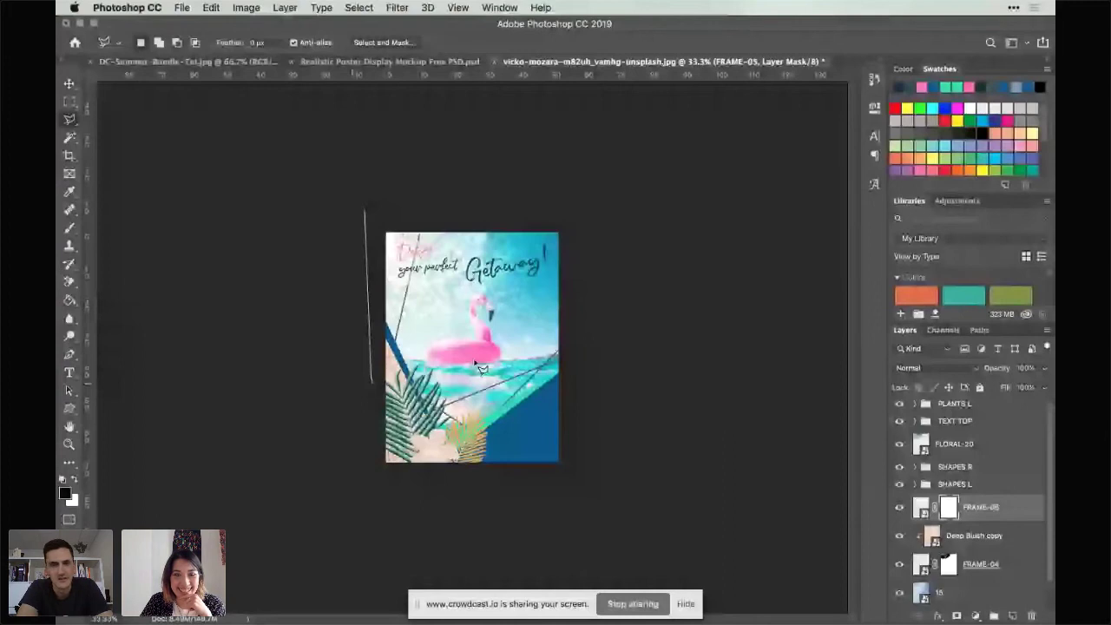
mouse_move(481, 369)
mouse_down()
mouse_move(607, 261)
mouse_move(735, 201)
mouse_up()
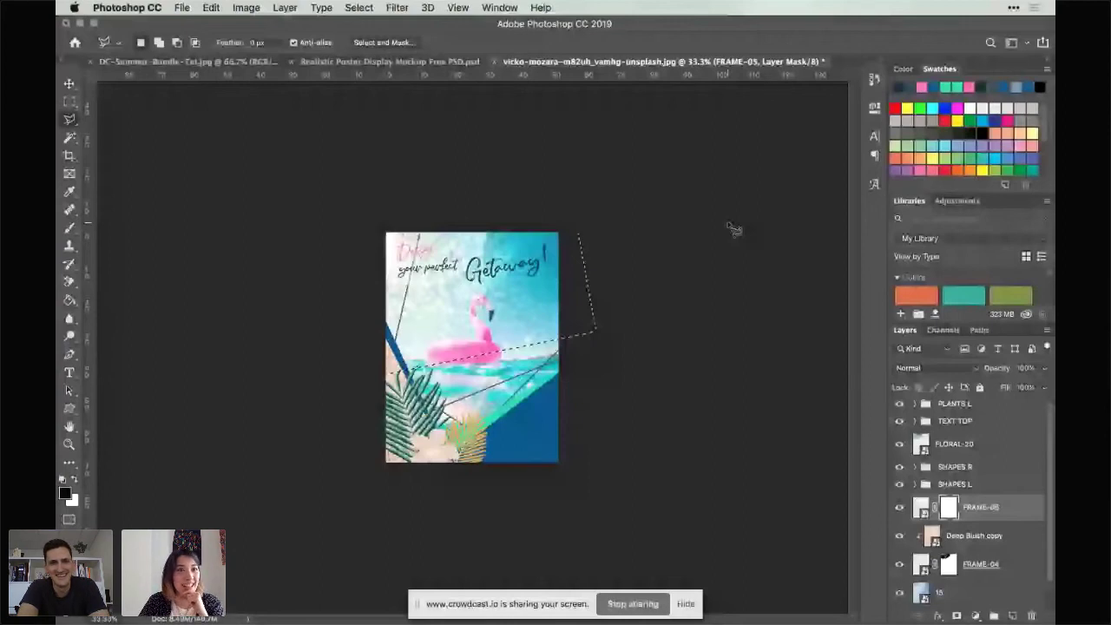
key(alt+BackSpace)
key(ctrl+d)
key(m)
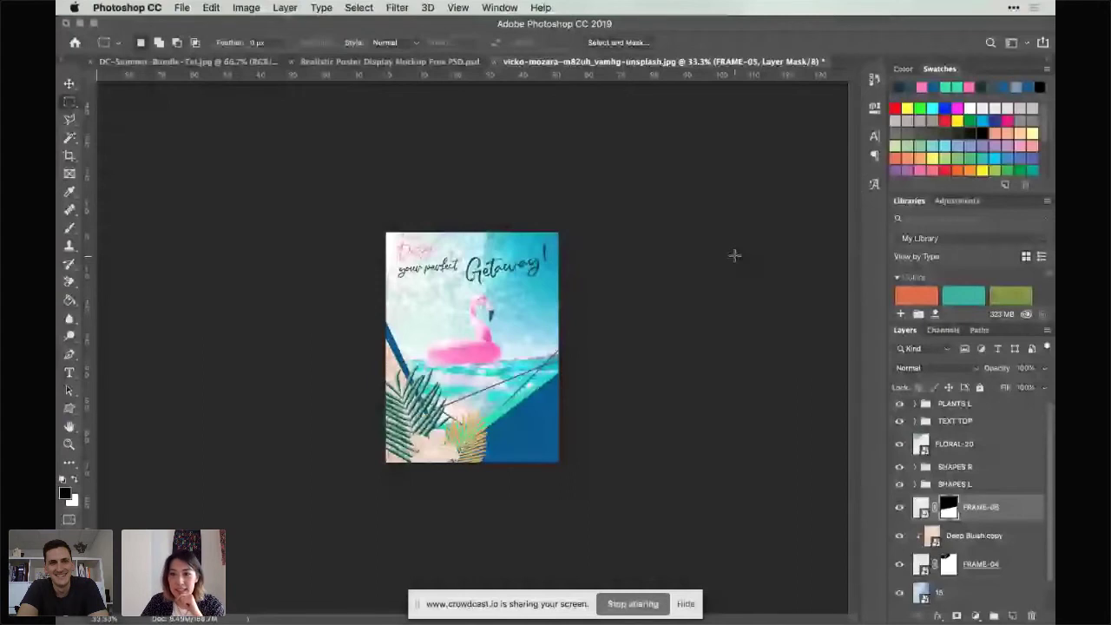
Step: Add a Hue/Saturation adjustment above FRAME-05, enable Colorize, and clip it to that layer
key(ctrl+plus)
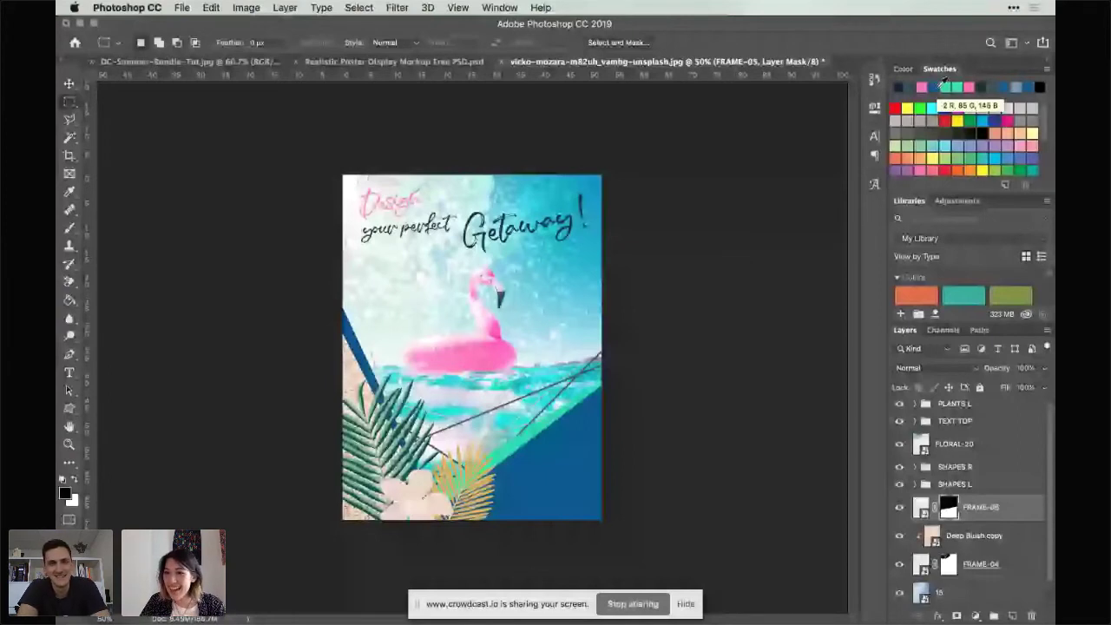
click(975, 615)
click(1021, 464)
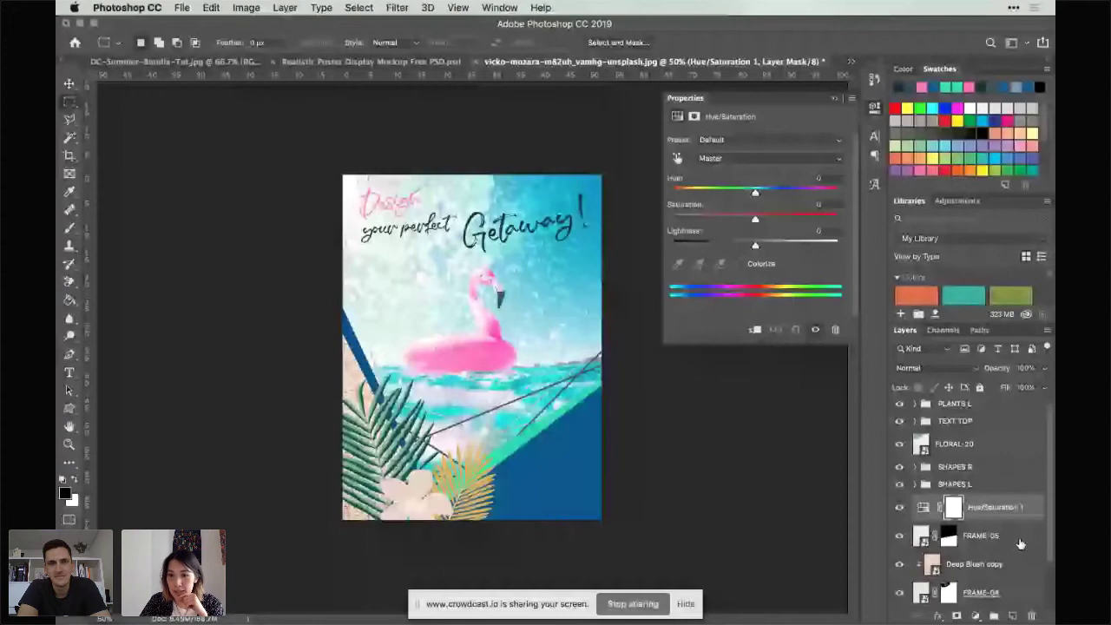
click(976, 616)
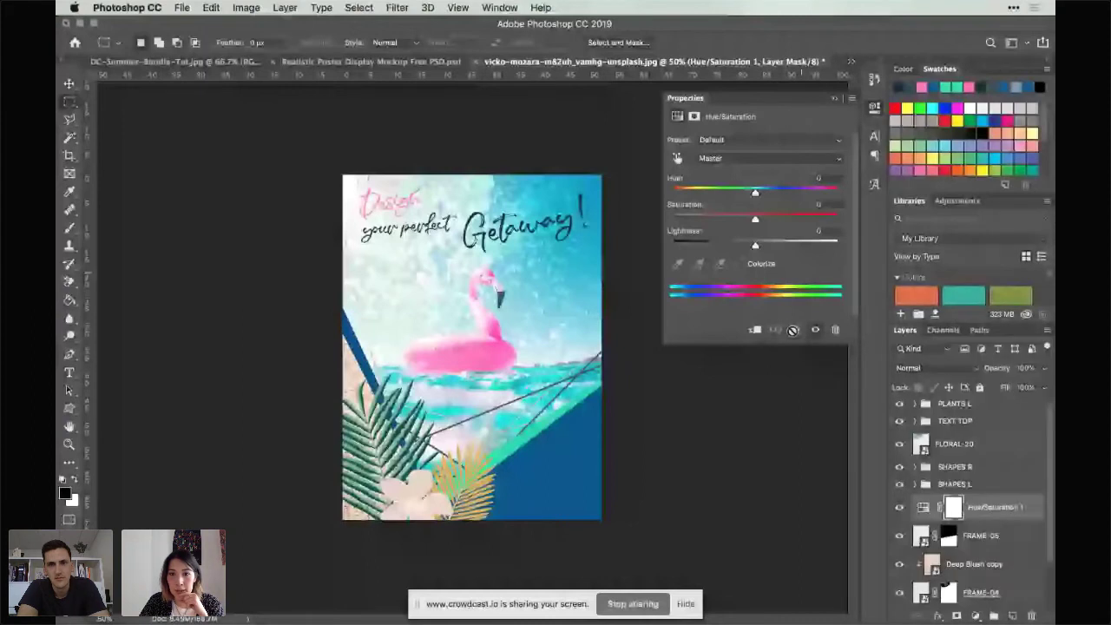
click(742, 263)
click(755, 330)
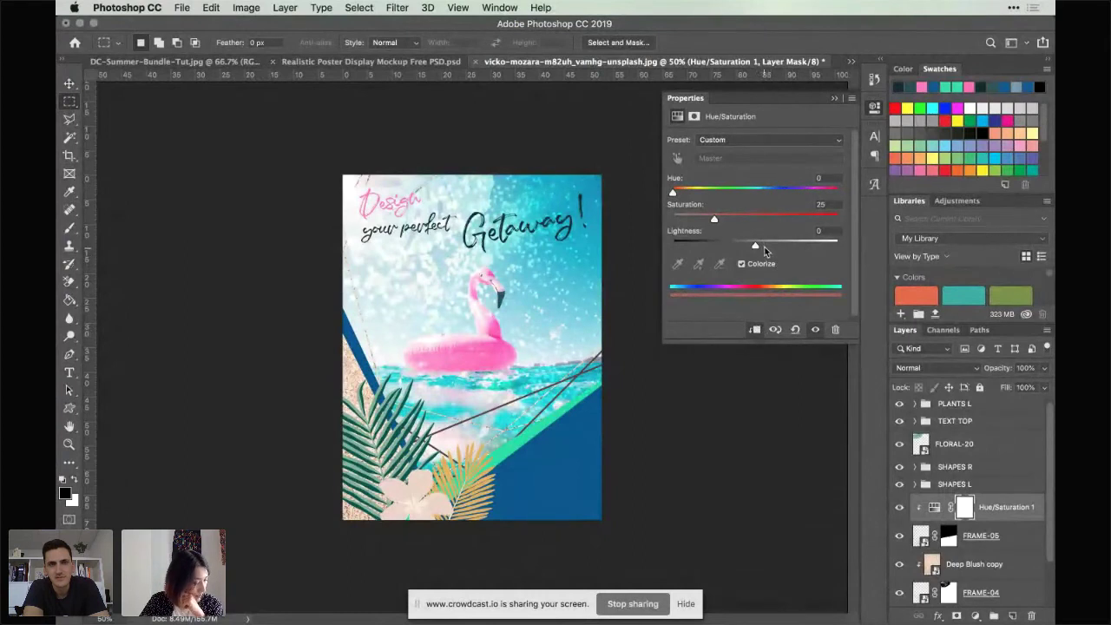
Step: Set the FRAME-05 colorize adjustment to hue 206 and saturation 100
click(825, 178)
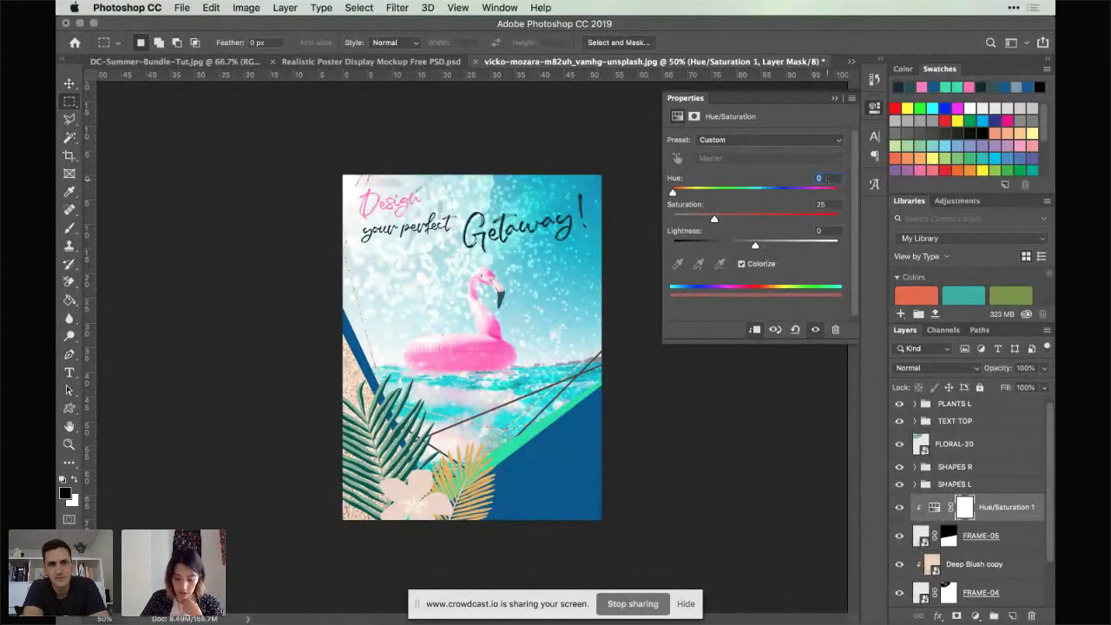
text(206)
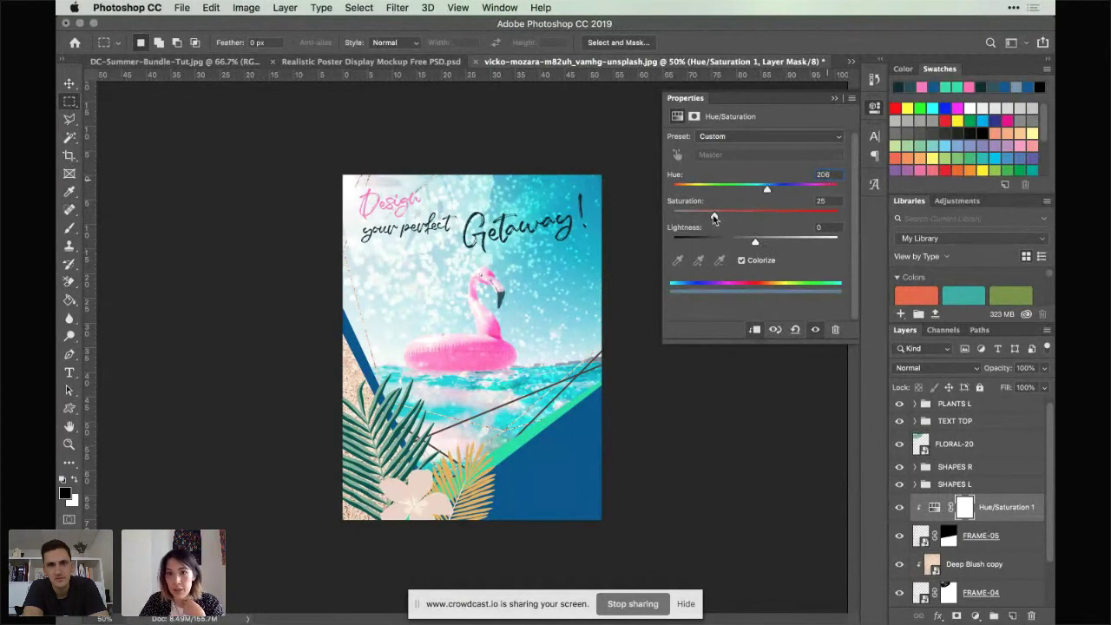
drag(715, 216, 851, 217)
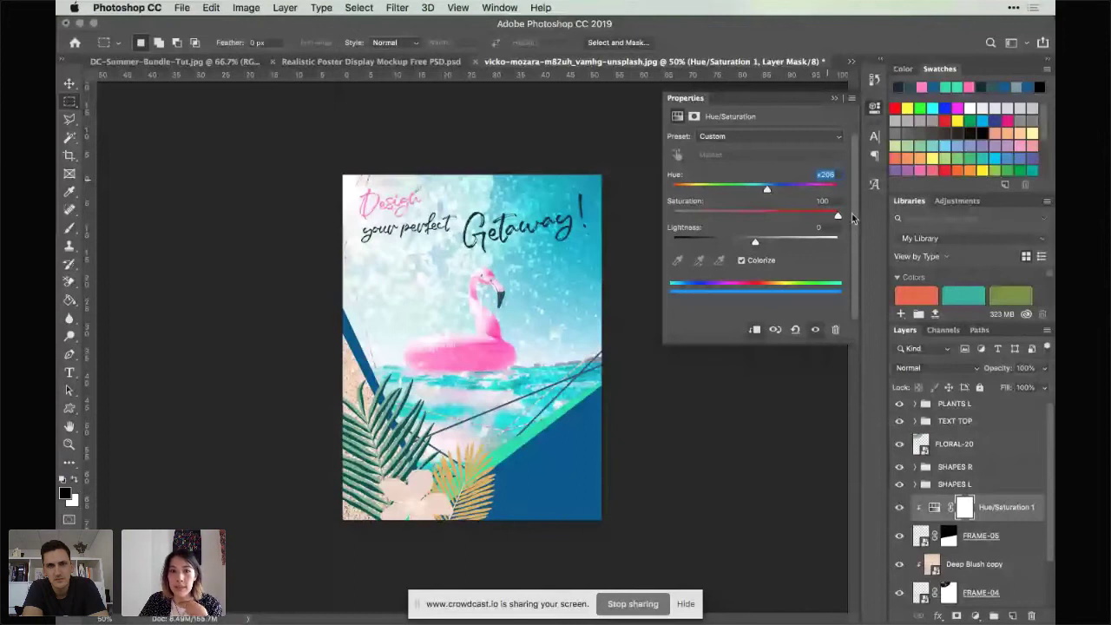
click(836, 99)
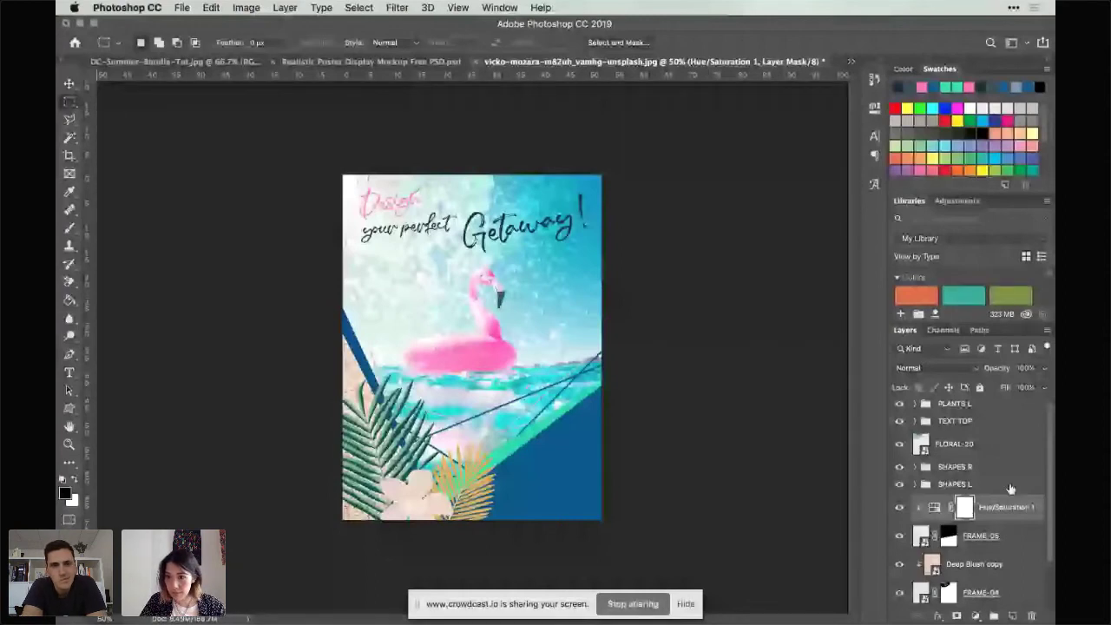
Step: Group the layers from Hue/Saturation 1 down to FRAME-04 and name the group FRAMES
scroll(1016, 512, down, 2)
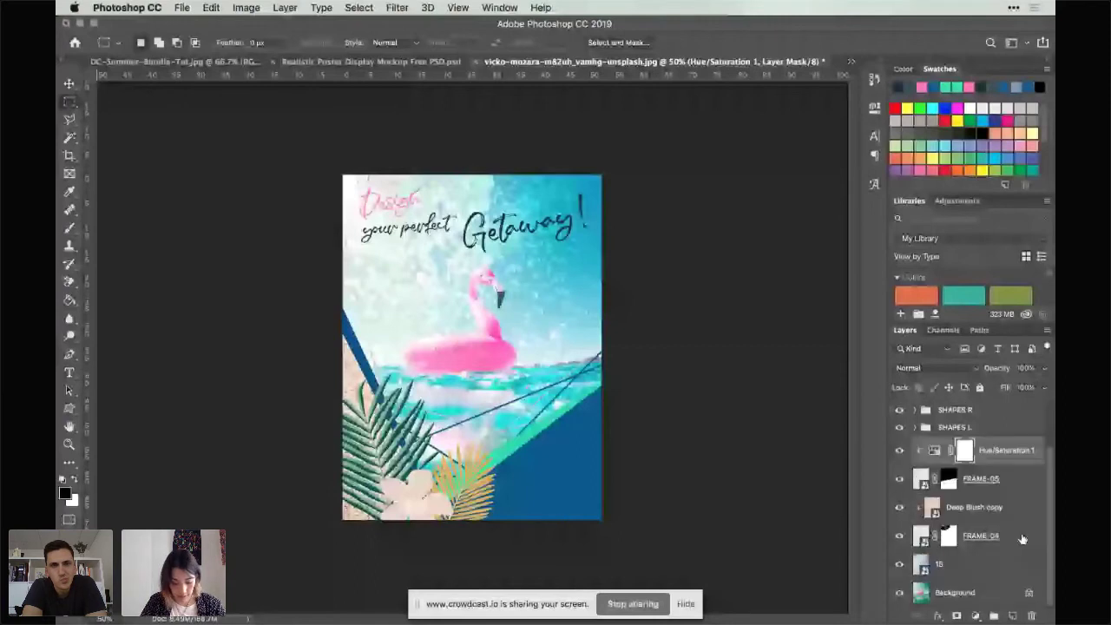
shift+click(1023, 538)
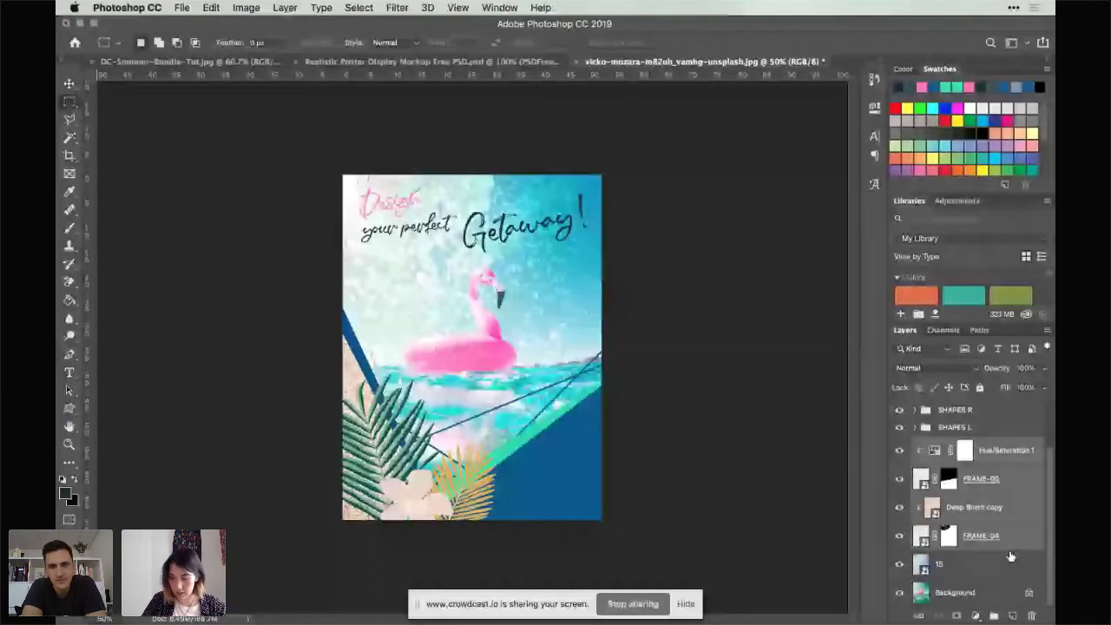
key(super+g)
double_click(952, 506)
text(FRAMES)
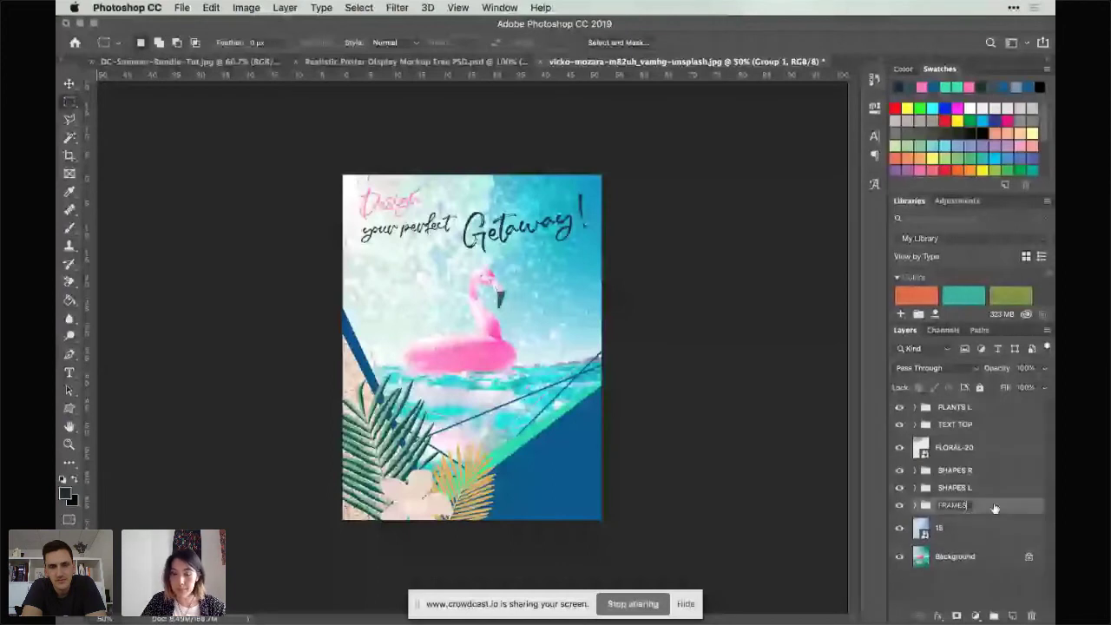
key(Return)
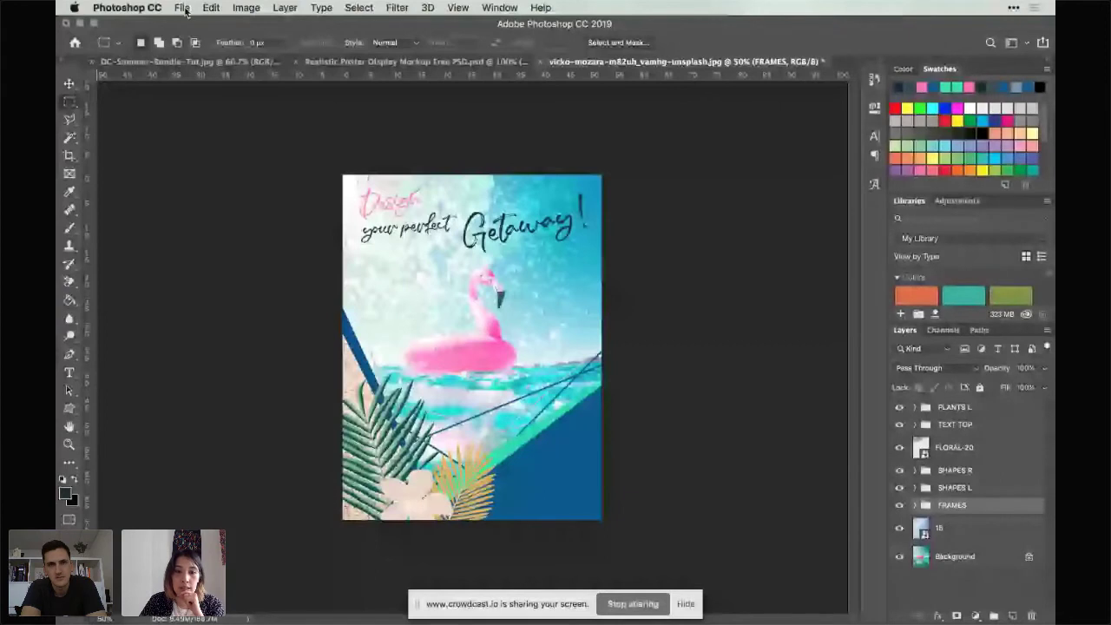
Step: Place FLORAL-2.png and FLORAL-19.png from the Bundle Assets folder above the FRAMES group, and hide both layers
mouse_move(486, 615)
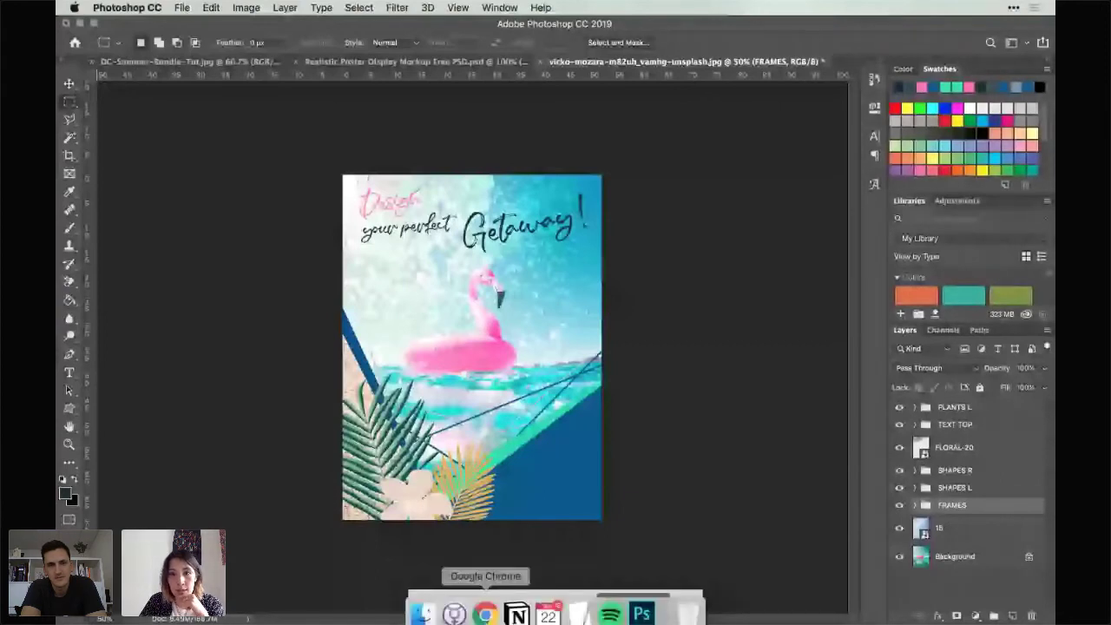
click(421, 615)
click(770, 261)
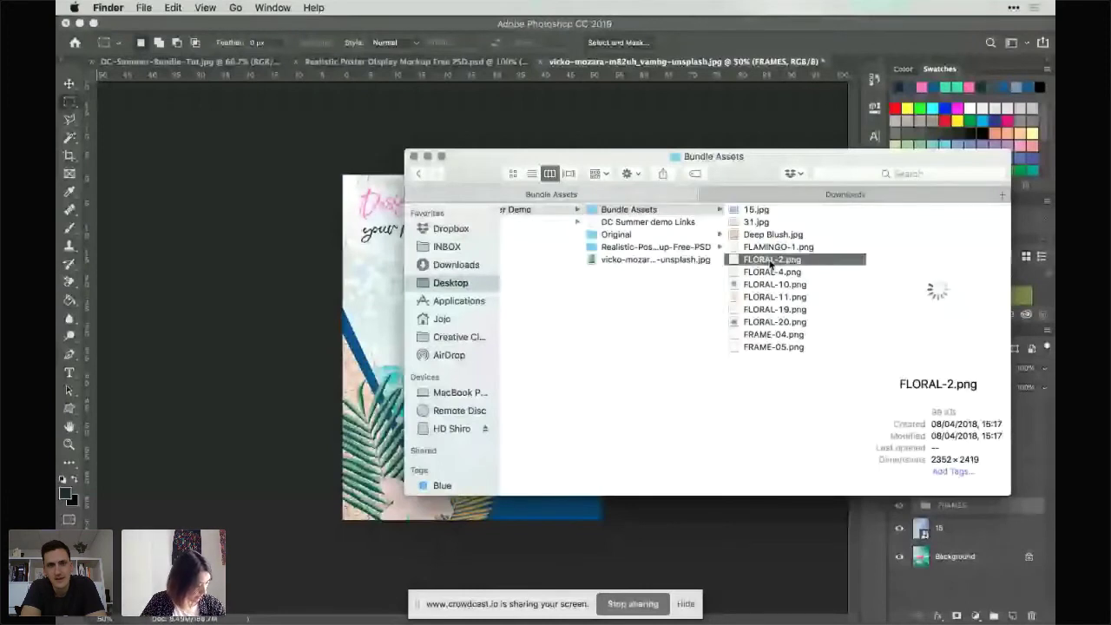
super+click(769, 311)
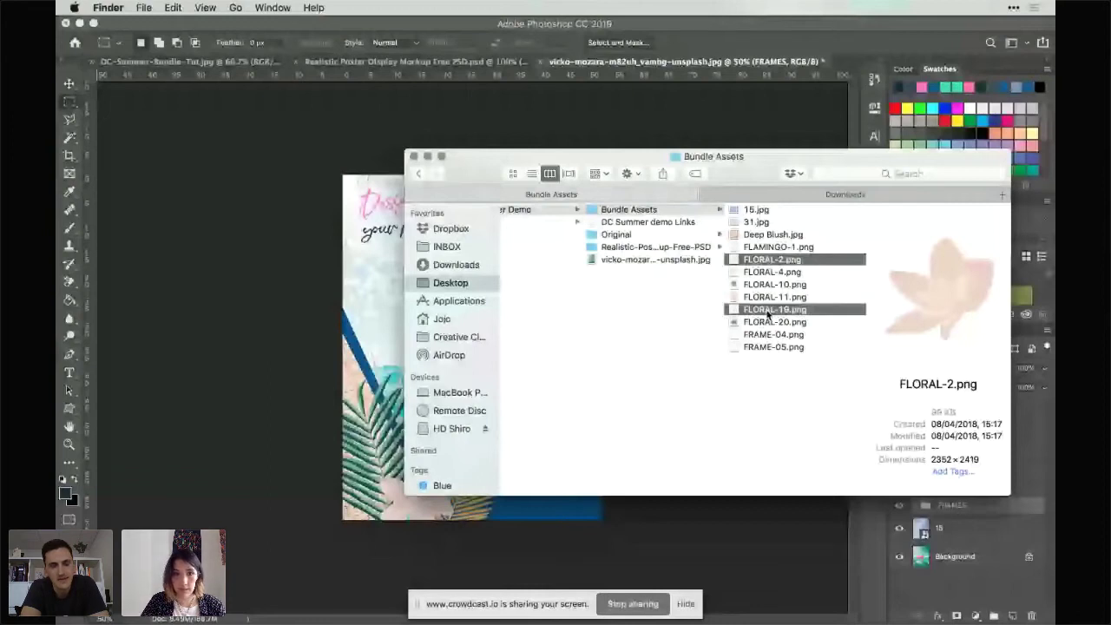
drag(768, 314, 388, 280)
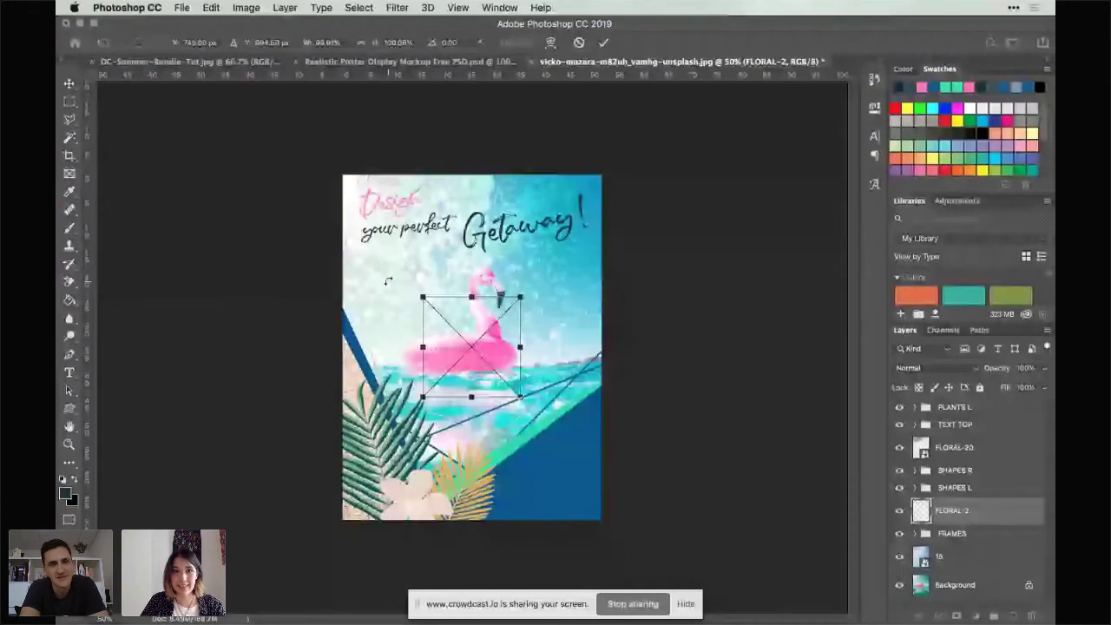
click(605, 43)
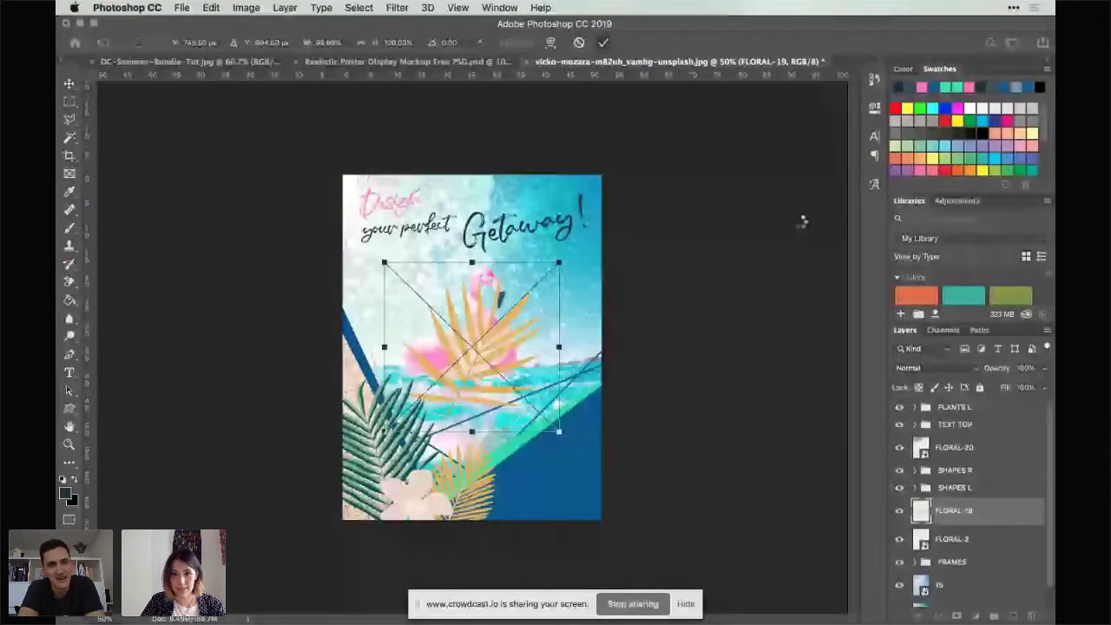
key(Return)
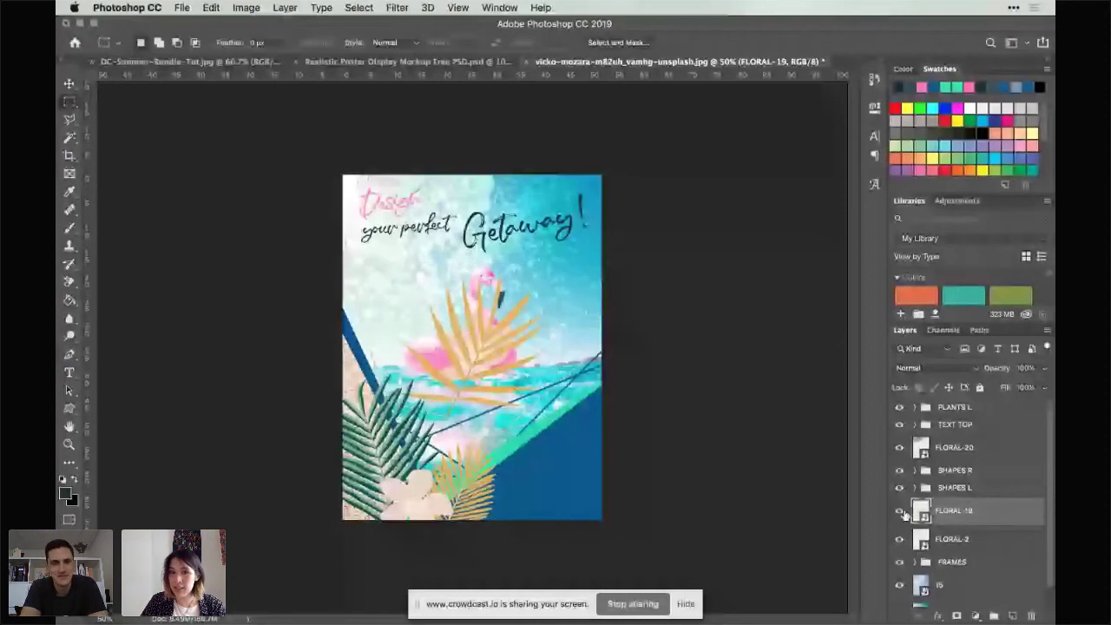
click(901, 512)
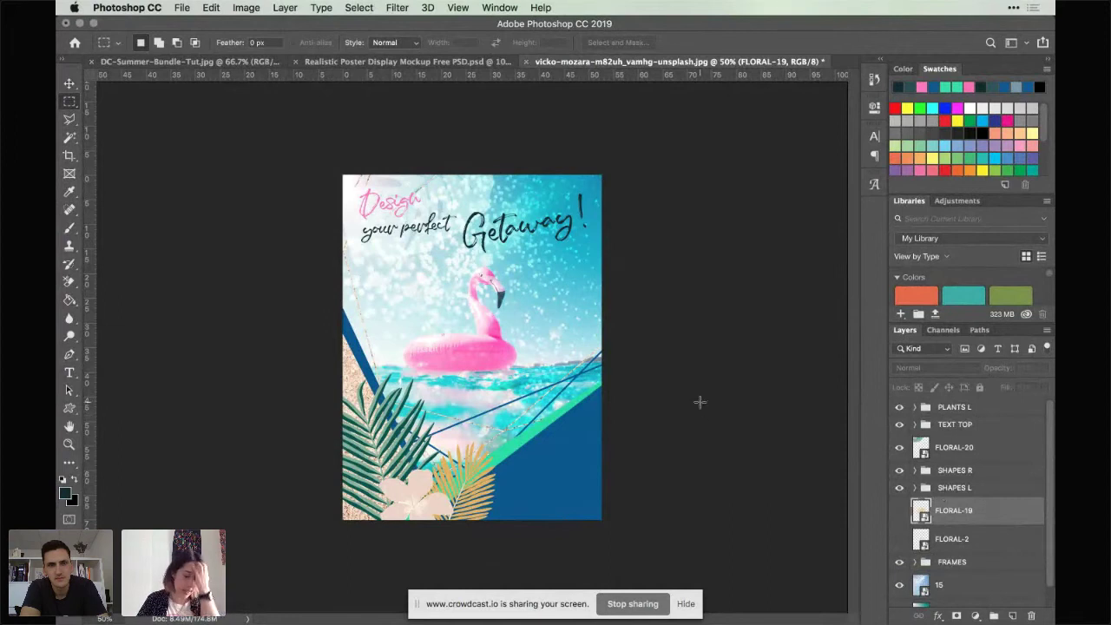
Step: Duplicate the FLORAL-20 leaf, scale and rotate the copy, and place it against the poster's right edge beside the flamingo
click(979, 452)
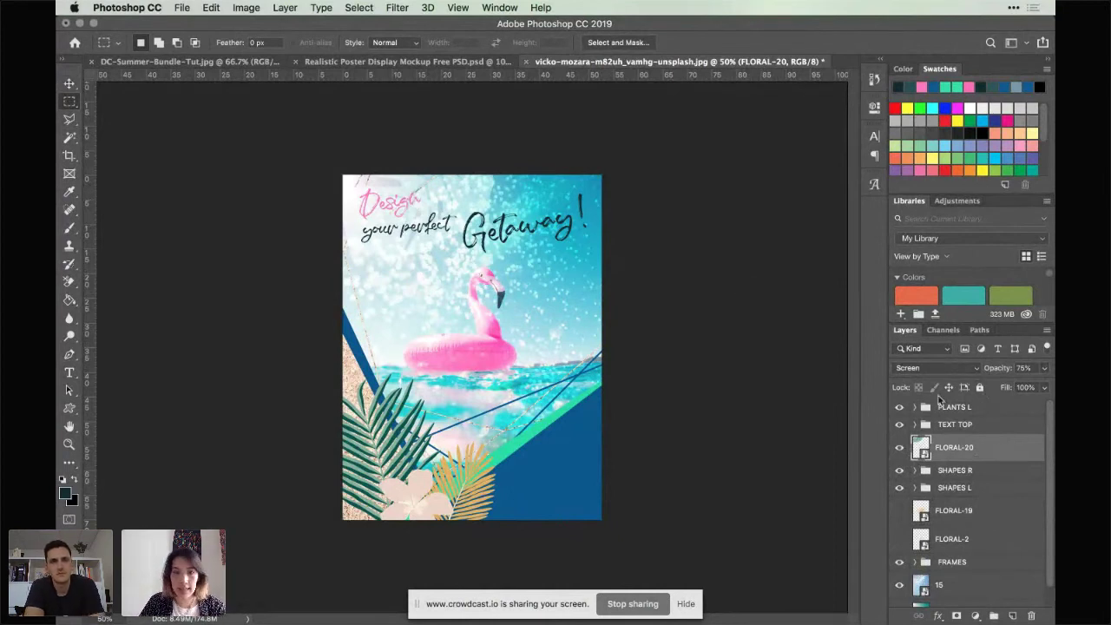
click(70, 83)
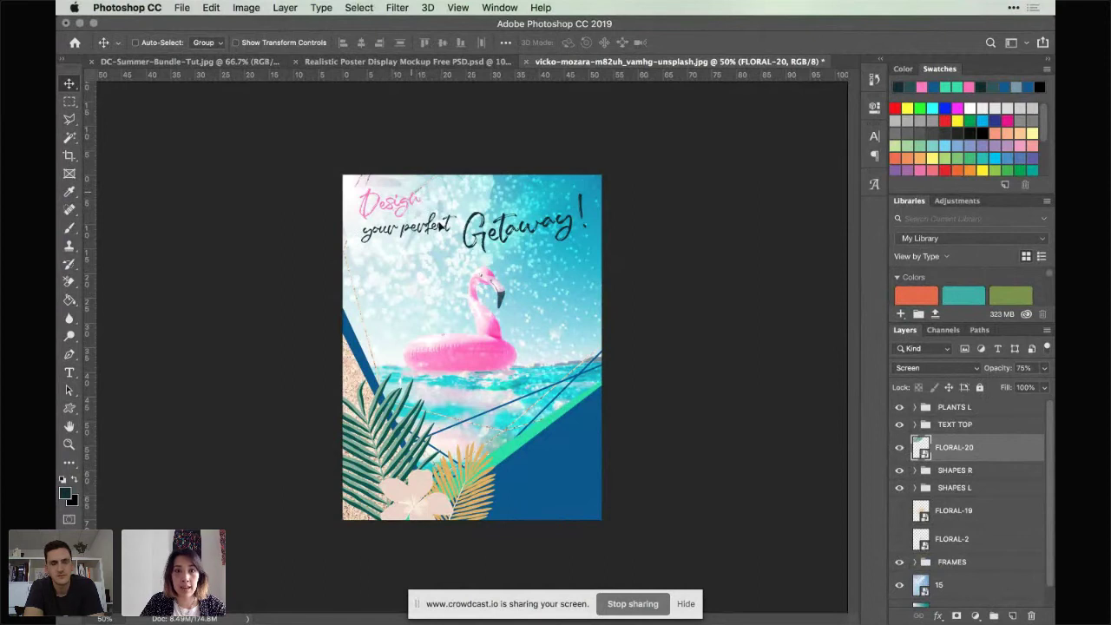
drag(442, 224, 597, 289)
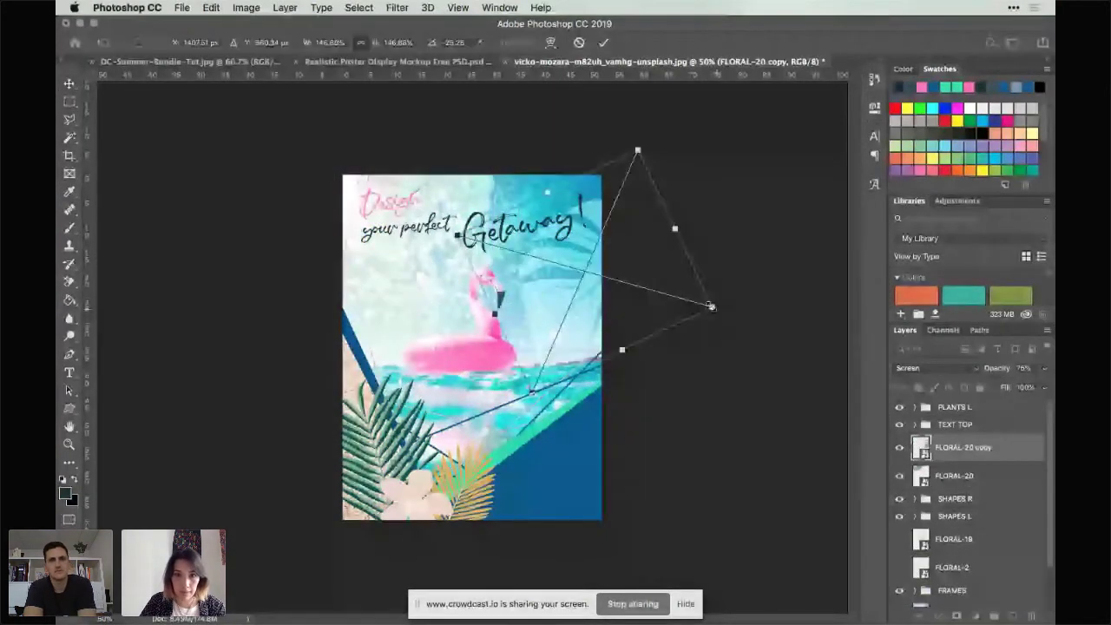
drag(711, 308, 640, 285)
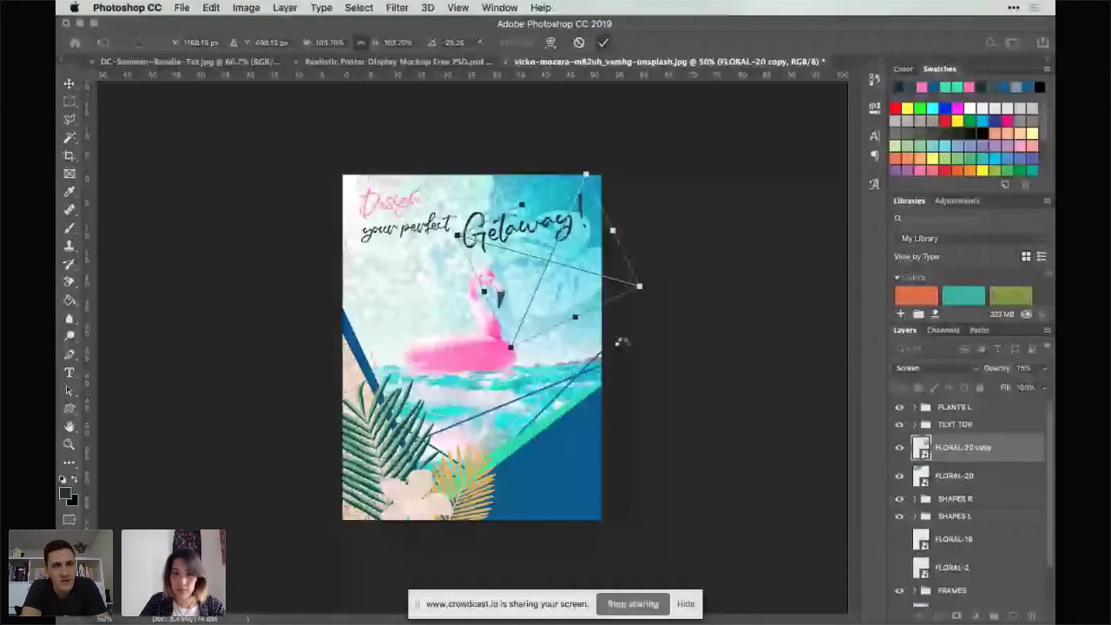
double_click(603, 316)
drag(593, 315, 593, 317)
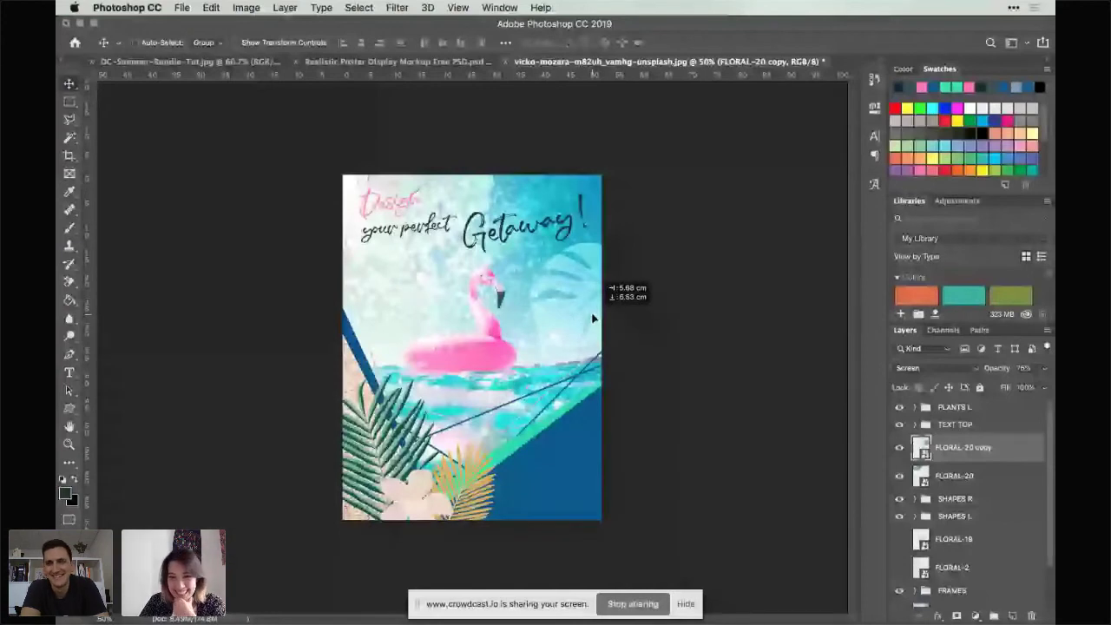
drag(593, 318, 593, 318)
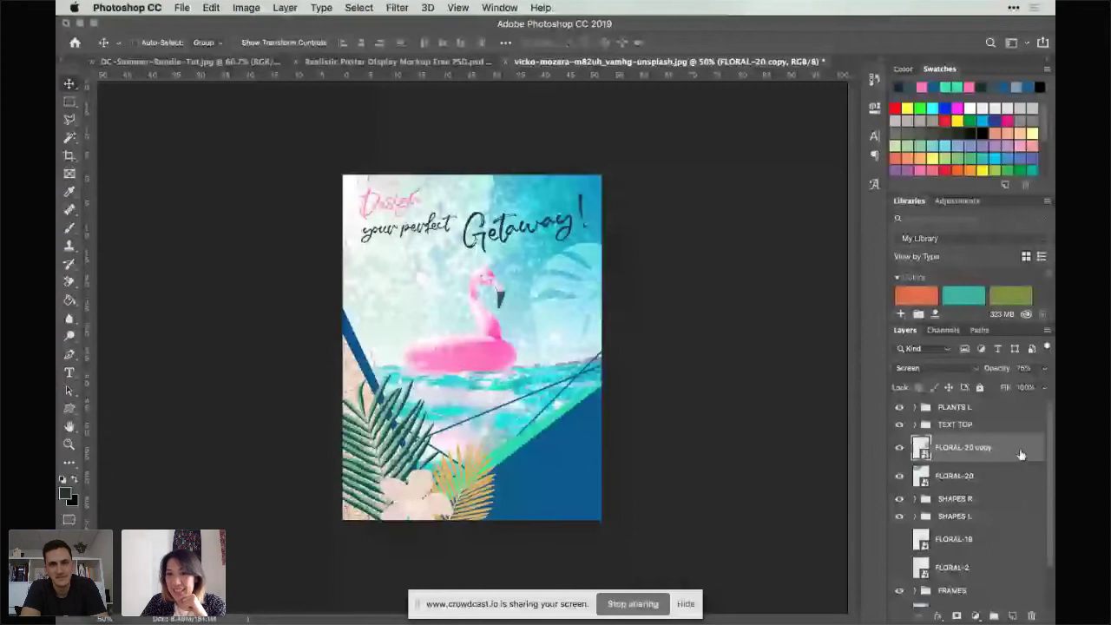
Step: Set the FLORAL-20 copy layer's blend mode to Normal and its opacity to 100%
click(925, 368)
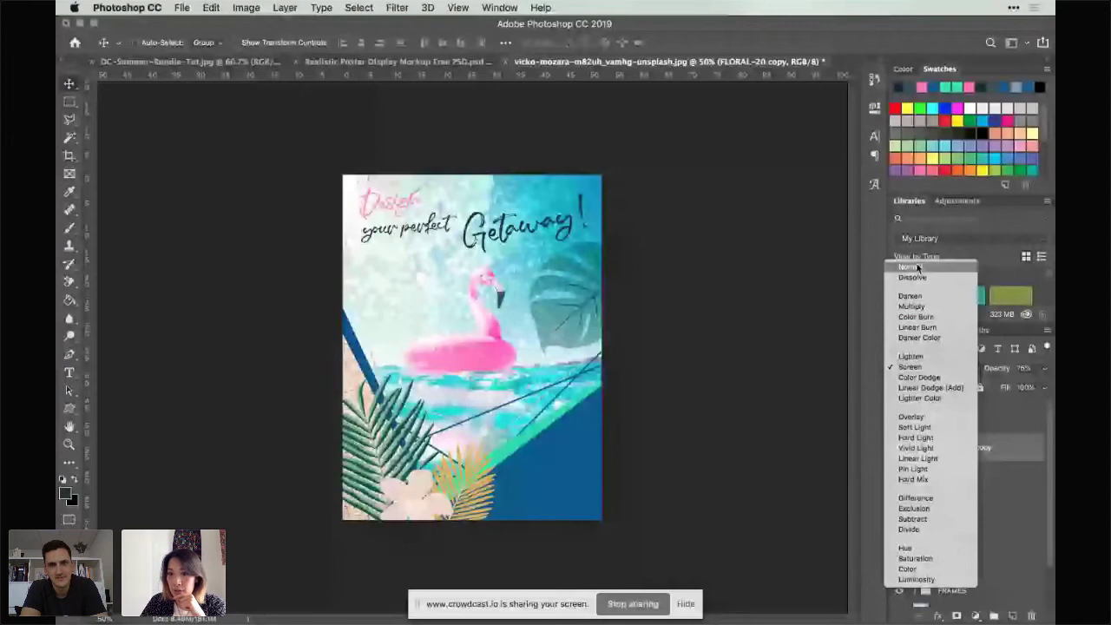
click(917, 267)
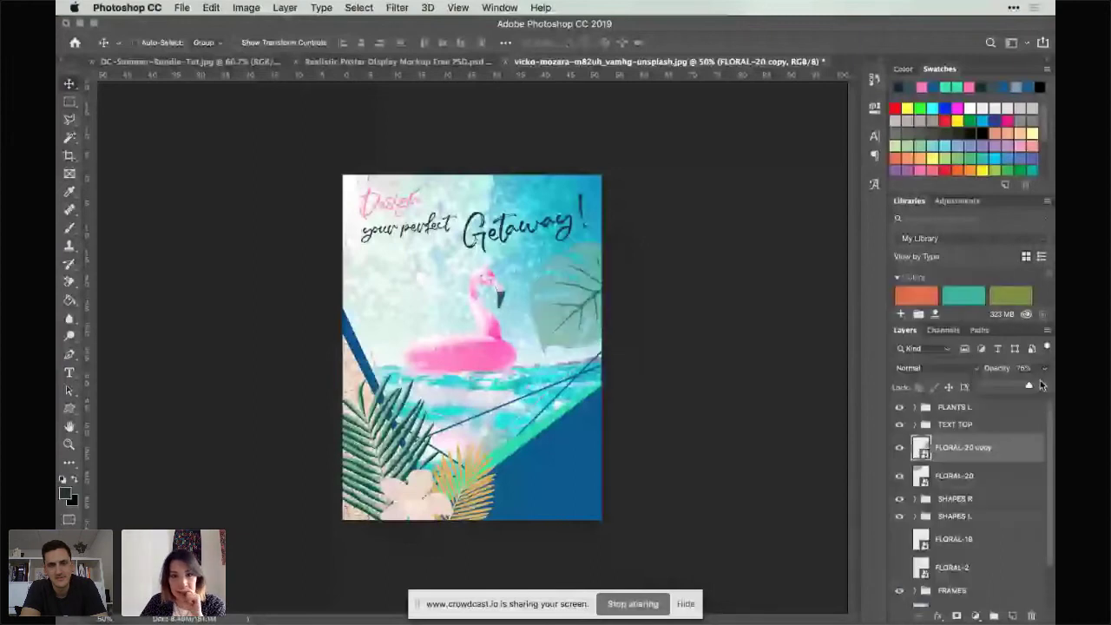
drag(1042, 384, 1051, 385)
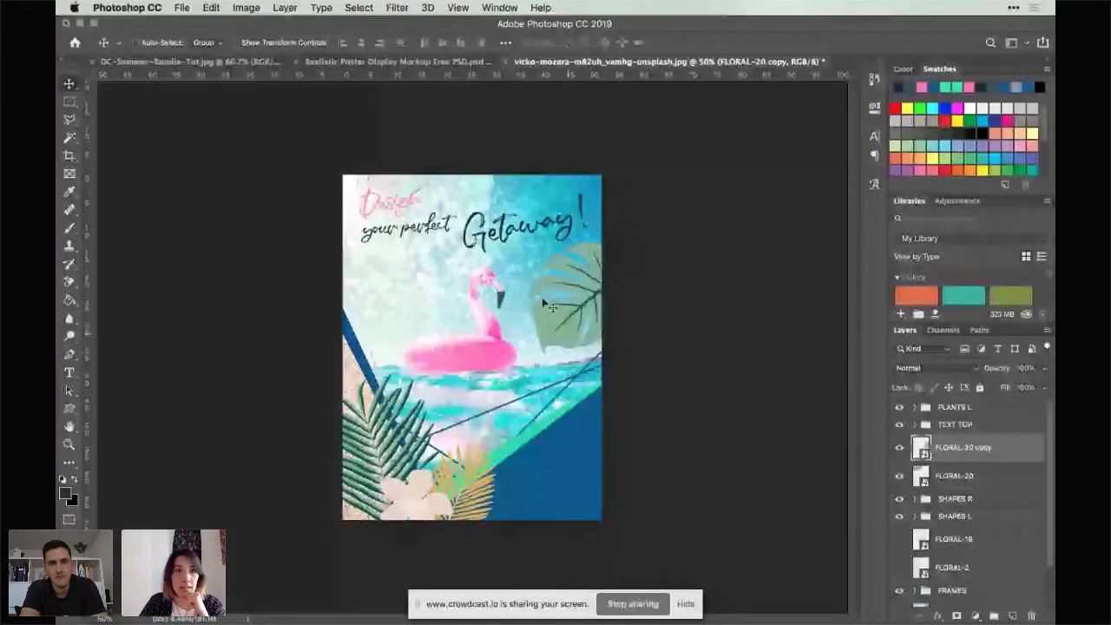
Step: Place 31.jpg from the Bundle Assets folder above FLORAL-20 copy and clip it to that leaf
click(183, 8)
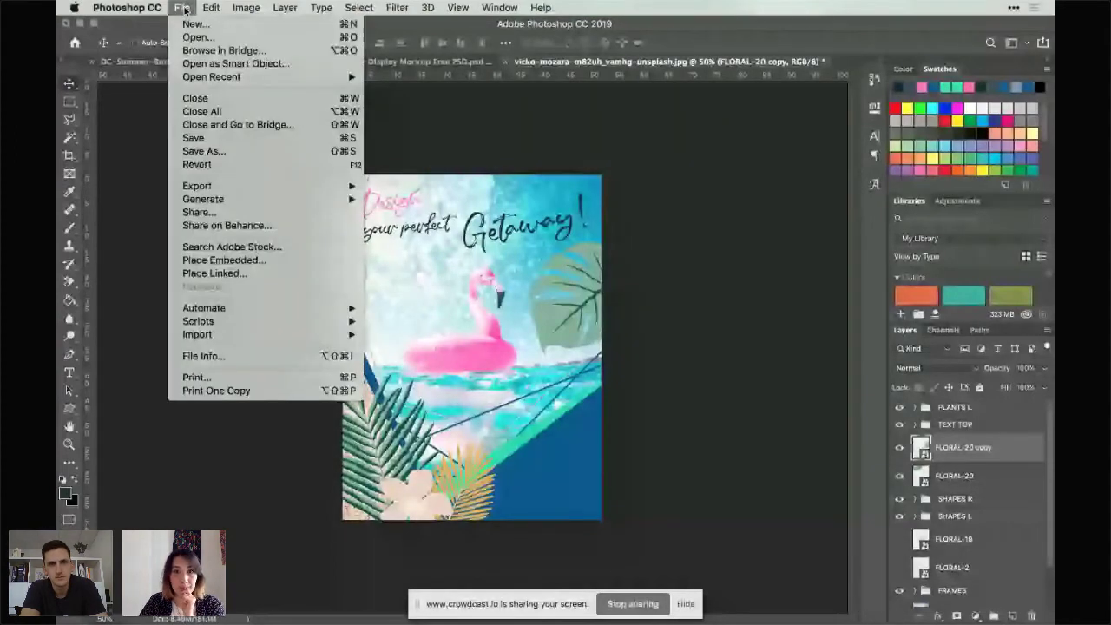
click(224, 260)
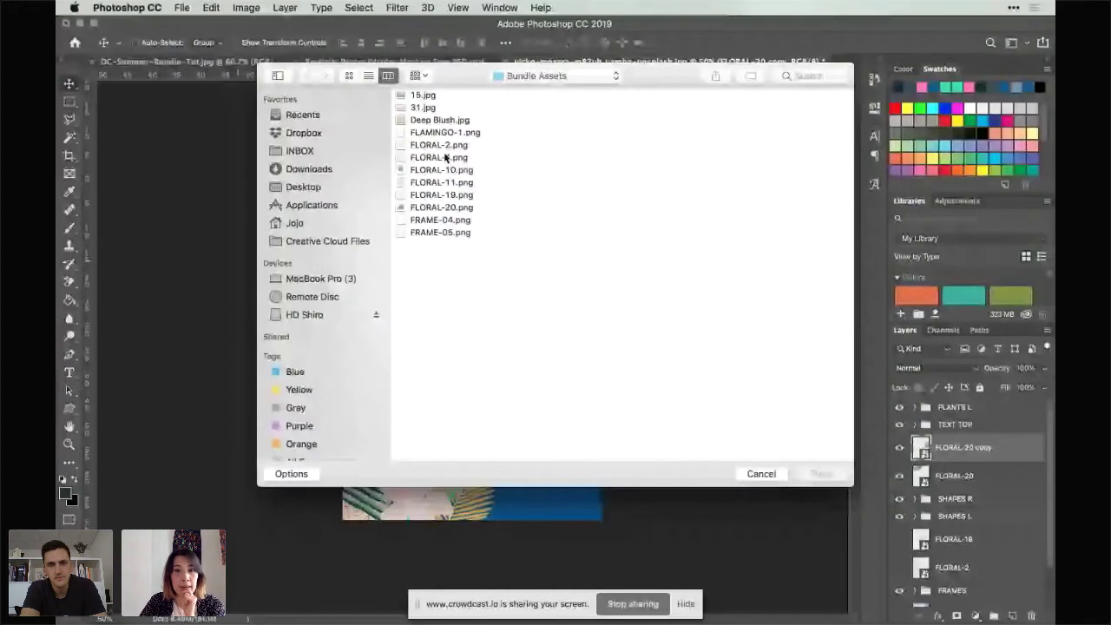
click(431, 108)
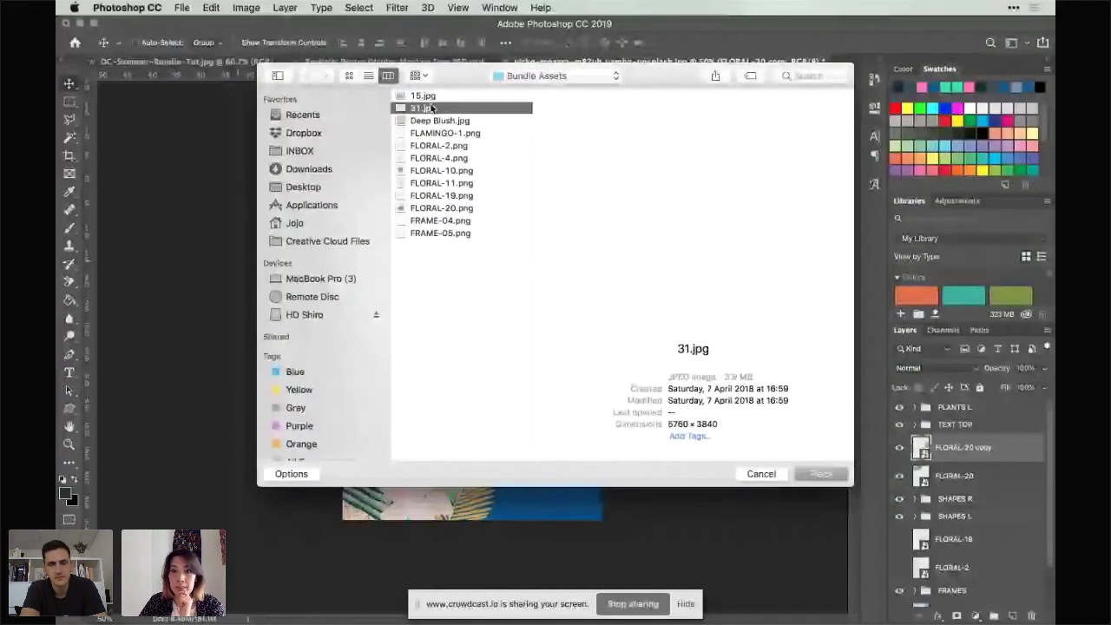
double_click(430, 107)
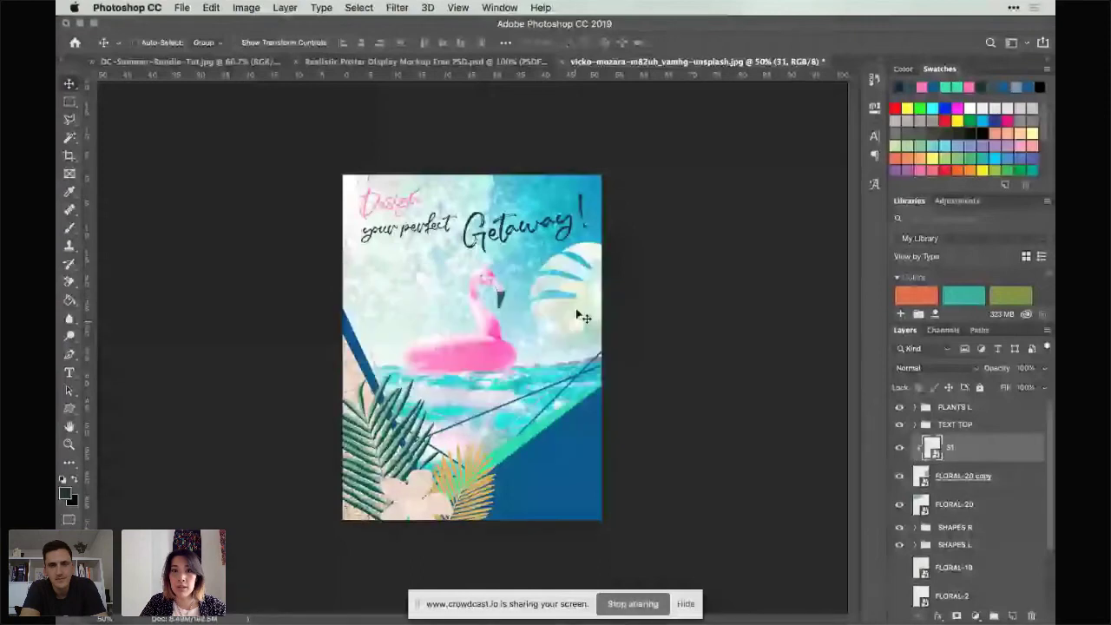
Step: Set layer 31's blend mode to Overlay and position its texture within the leaf shape
drag(577, 315, 580, 288)
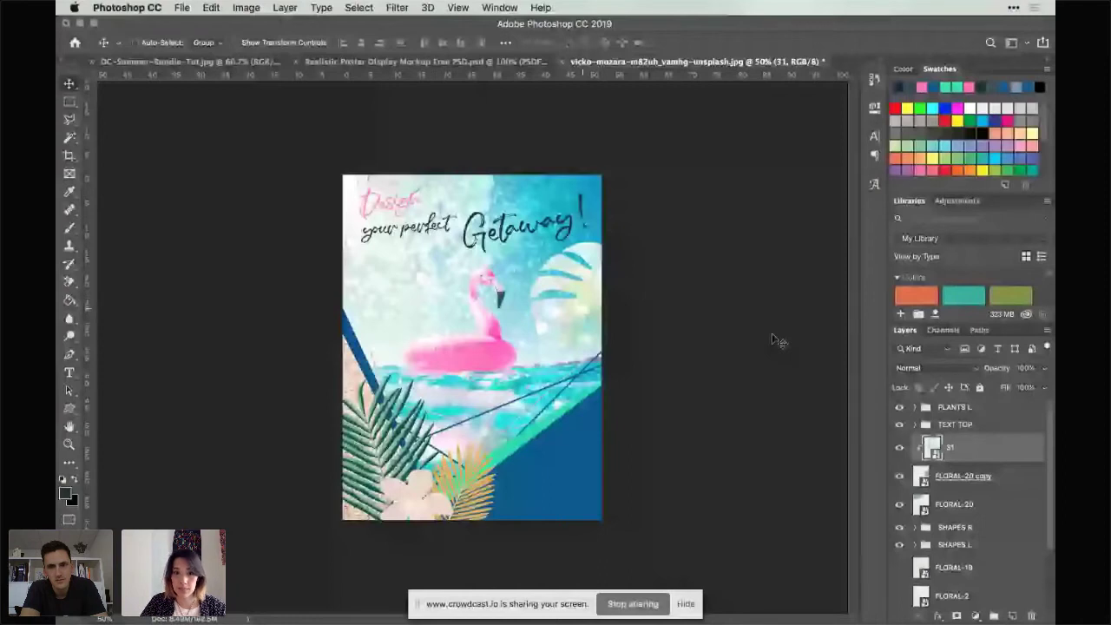
key(alt+shift+o)
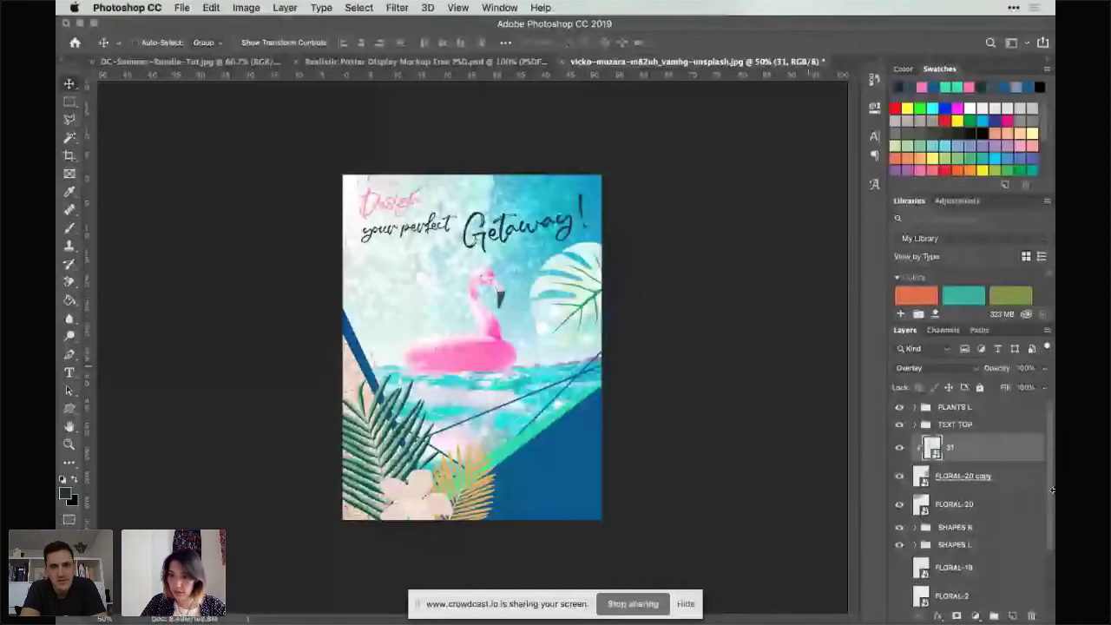
scroll(1052, 490, down, 2)
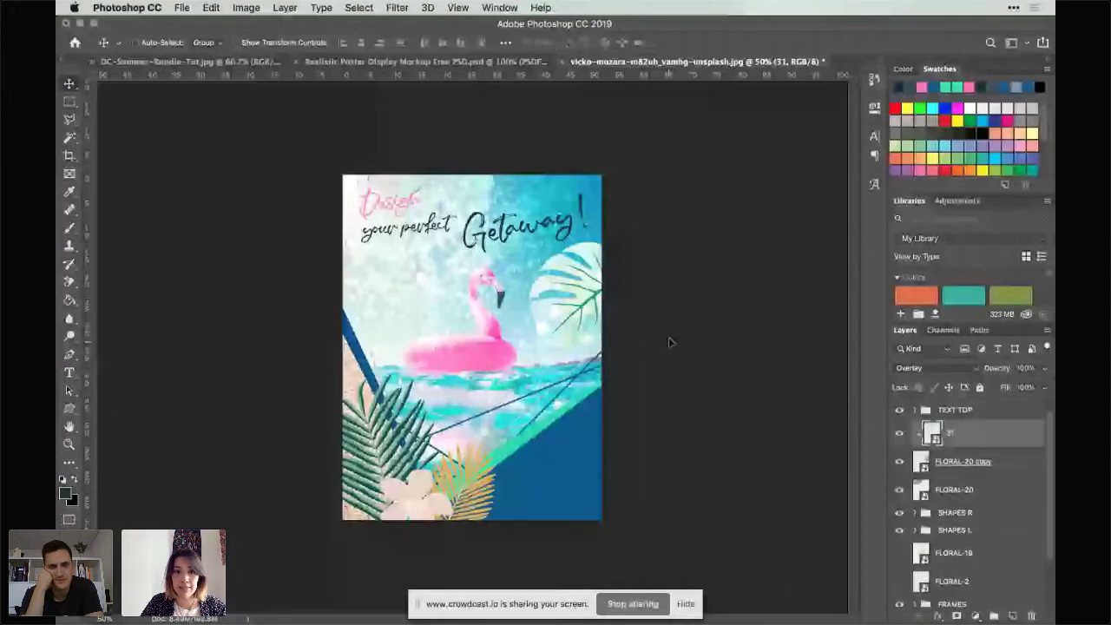
drag(669, 342, 666, 286)
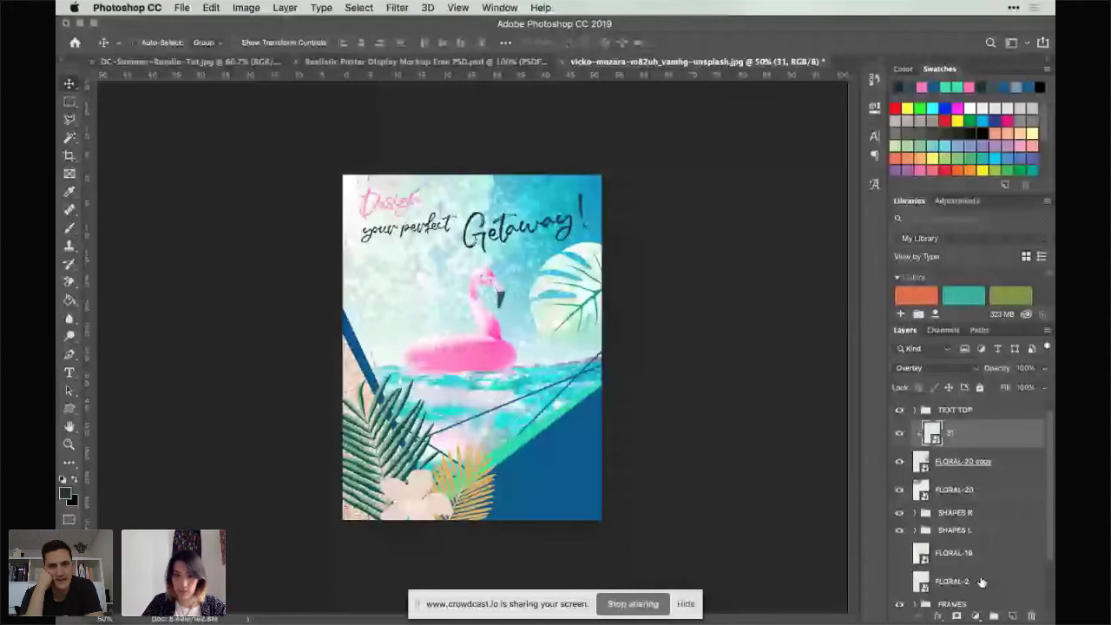
Step: Show the FLORAL-19 palm leaf, scale it down, and place it at the poster's right edge below the textured leaf
click(955, 553)
click(899, 553)
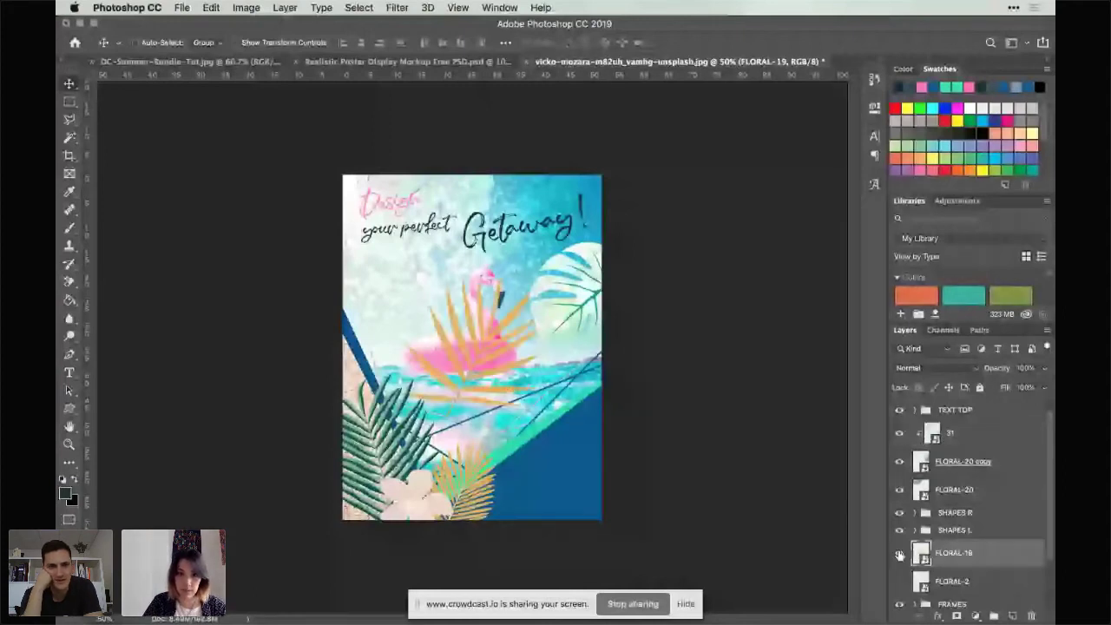
key(super+t)
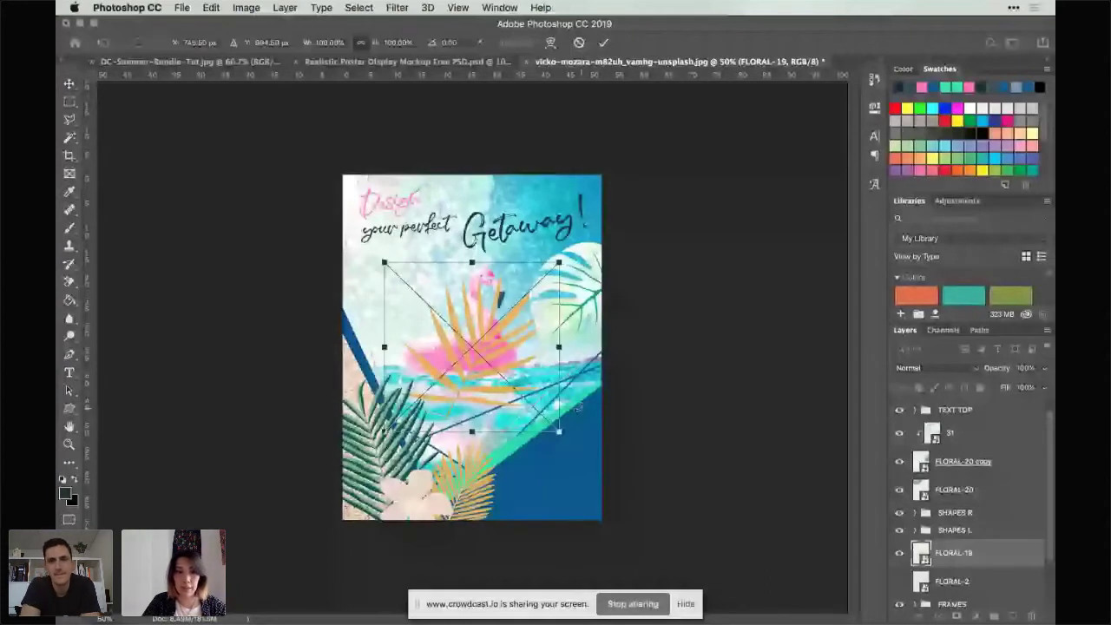
drag(577, 407, 507, 306)
click(603, 42)
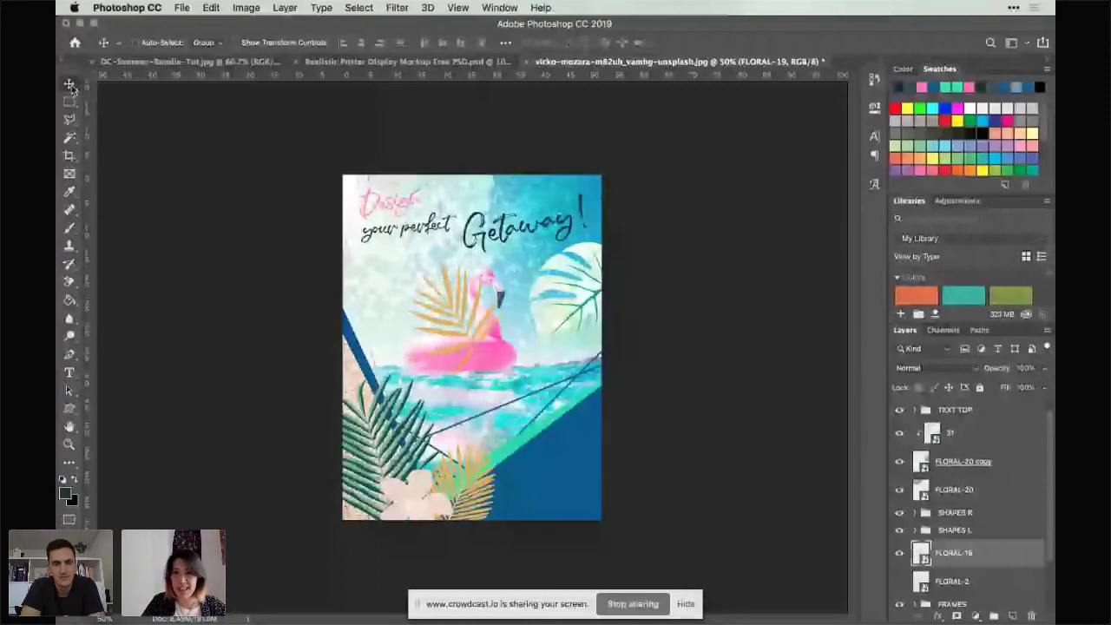
key(ctrl+z)
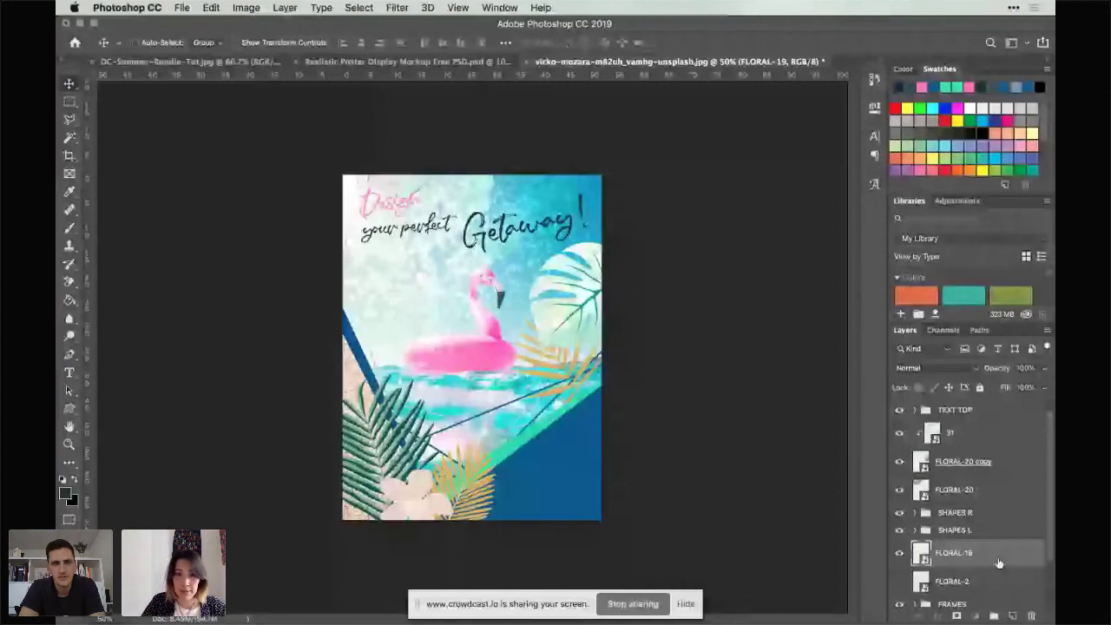
Step: Move FLORAL-19 above layer 31, shift the textured leaf further right, and position the palm leaf overlapping its lower part
drag(998, 563, 973, 430)
drag(693, 398, 708, 416)
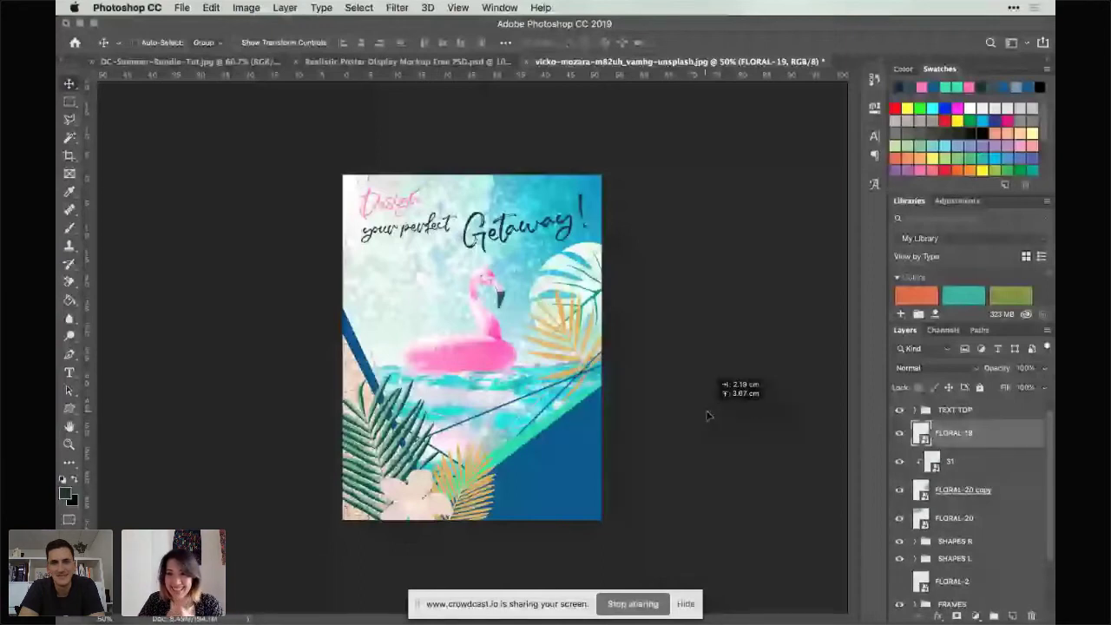
click(990, 490)
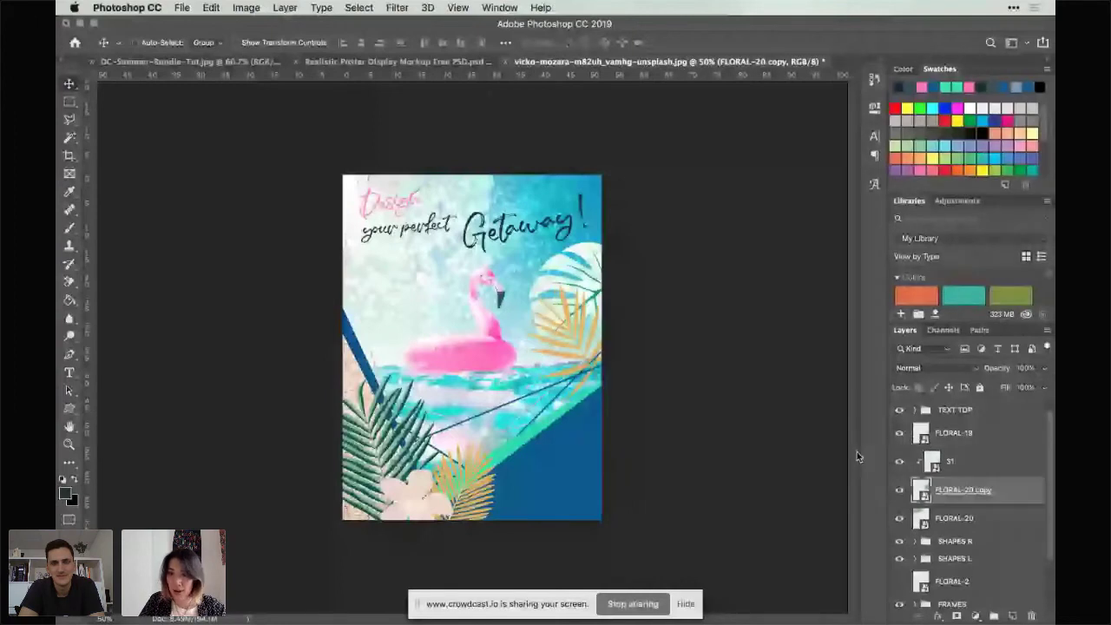
shift+click(994, 453)
key(shift+alt+o)
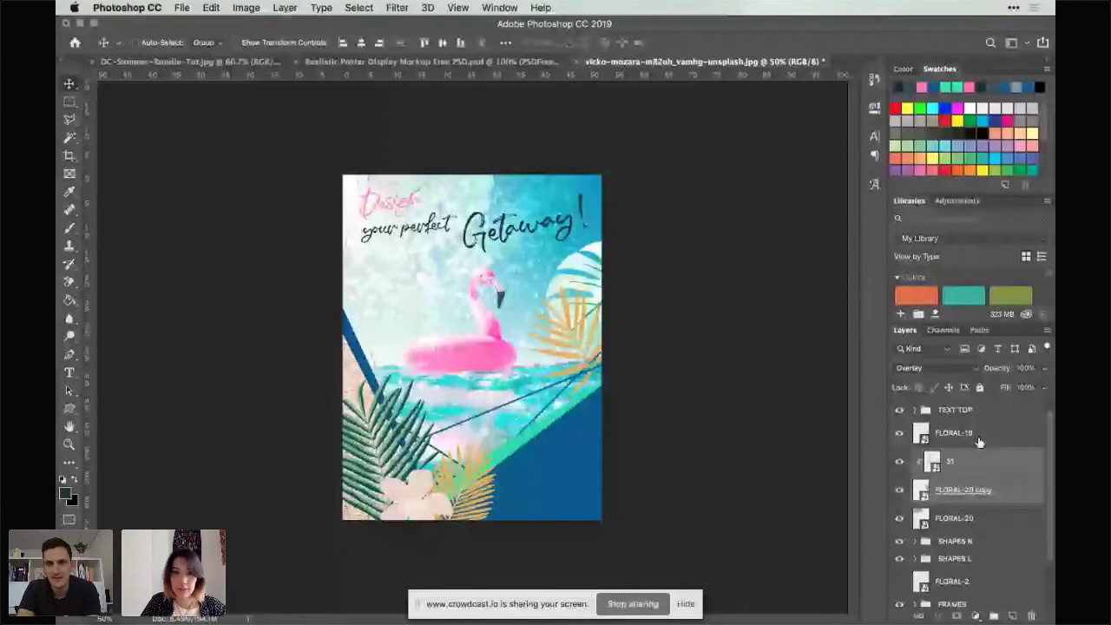
click(979, 442)
drag(684, 421, 690, 424)
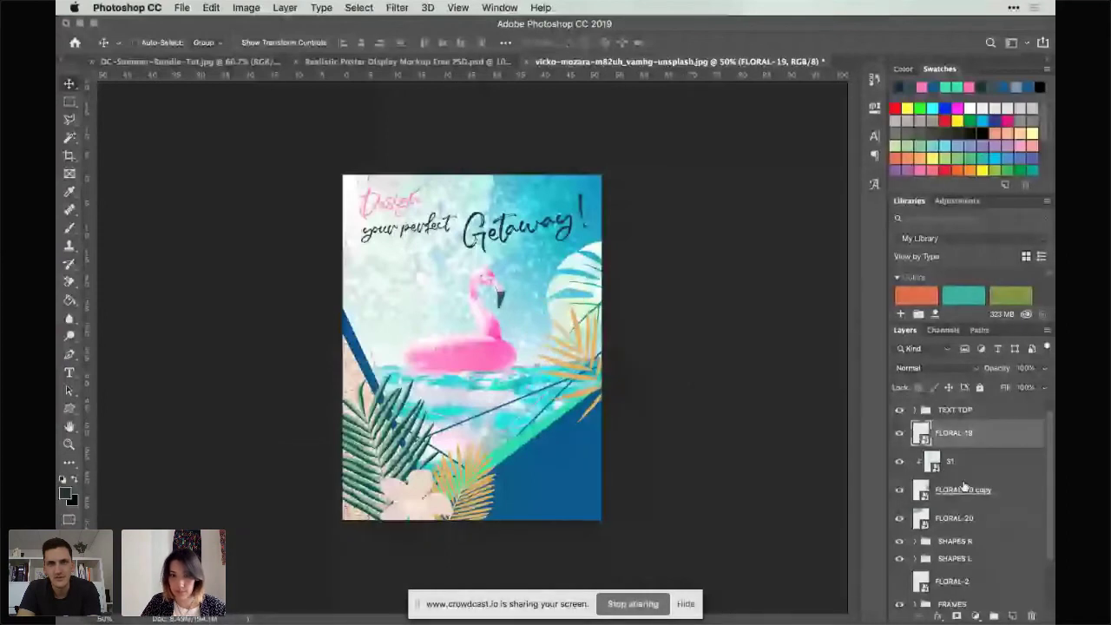
Step: Show the FLORAL-2 flower, move its layer above FLORAL-19, and position it over the palm leaf's base
click(899, 581)
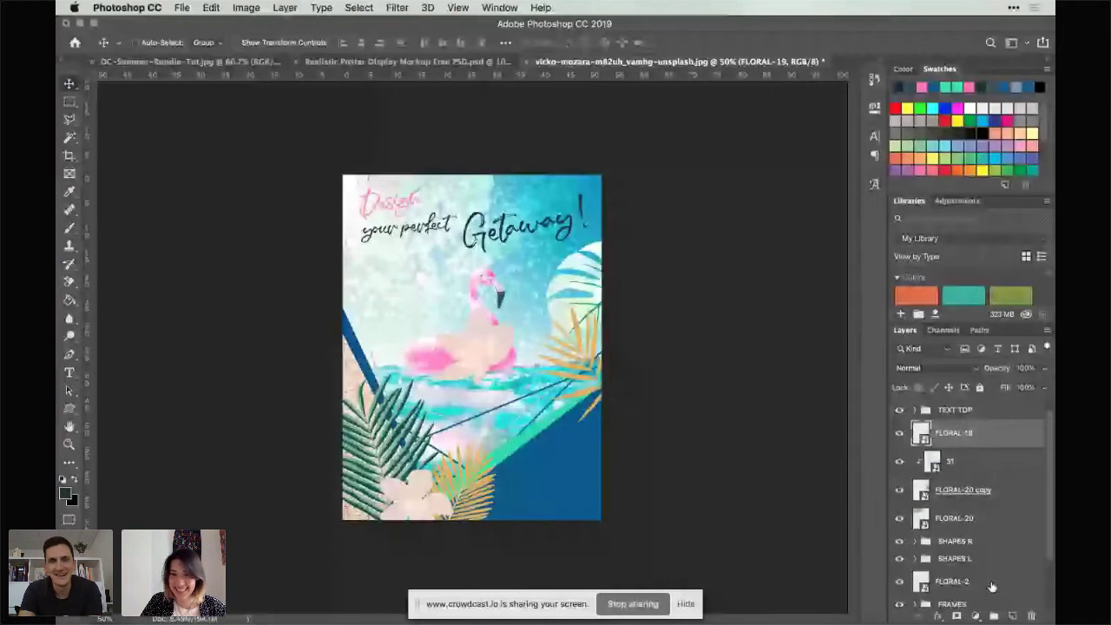
click(994, 589)
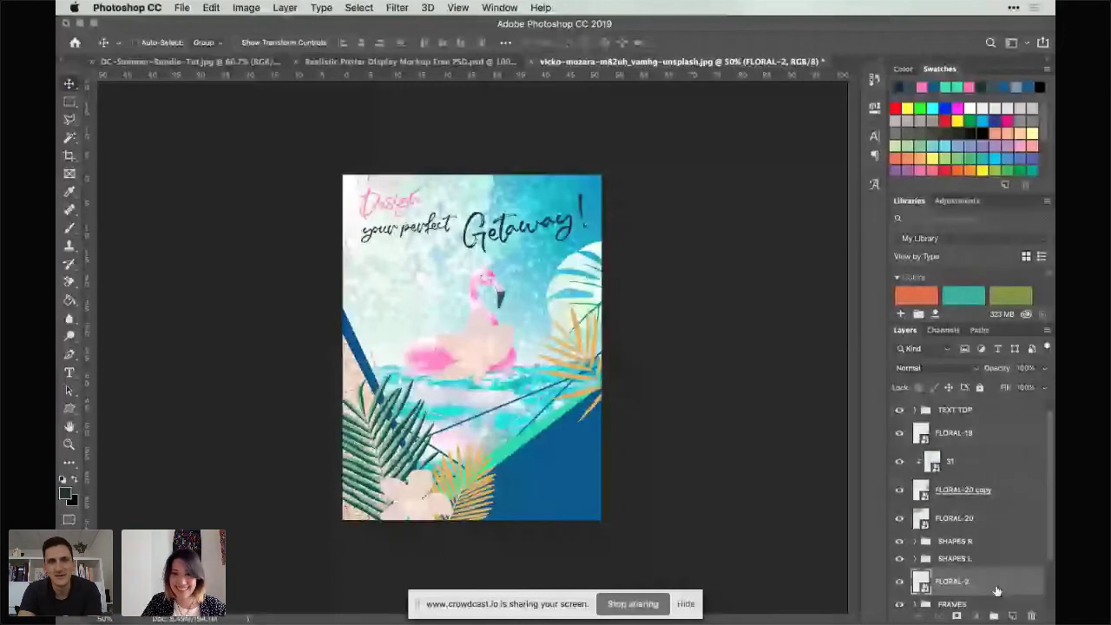
drag(997, 590, 963, 422)
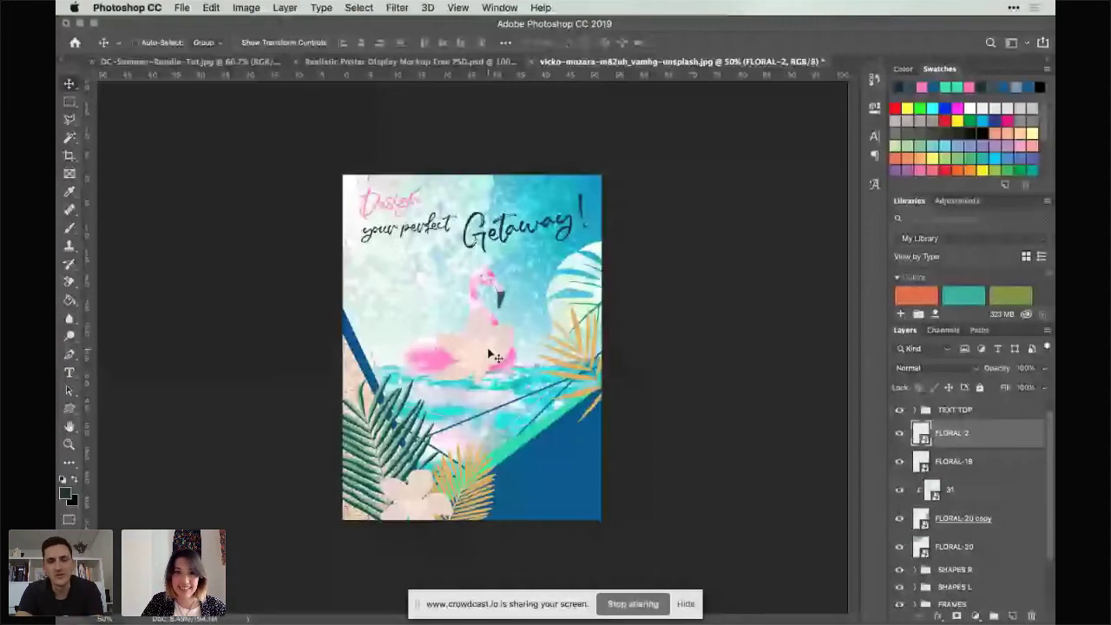
drag(491, 354, 584, 388)
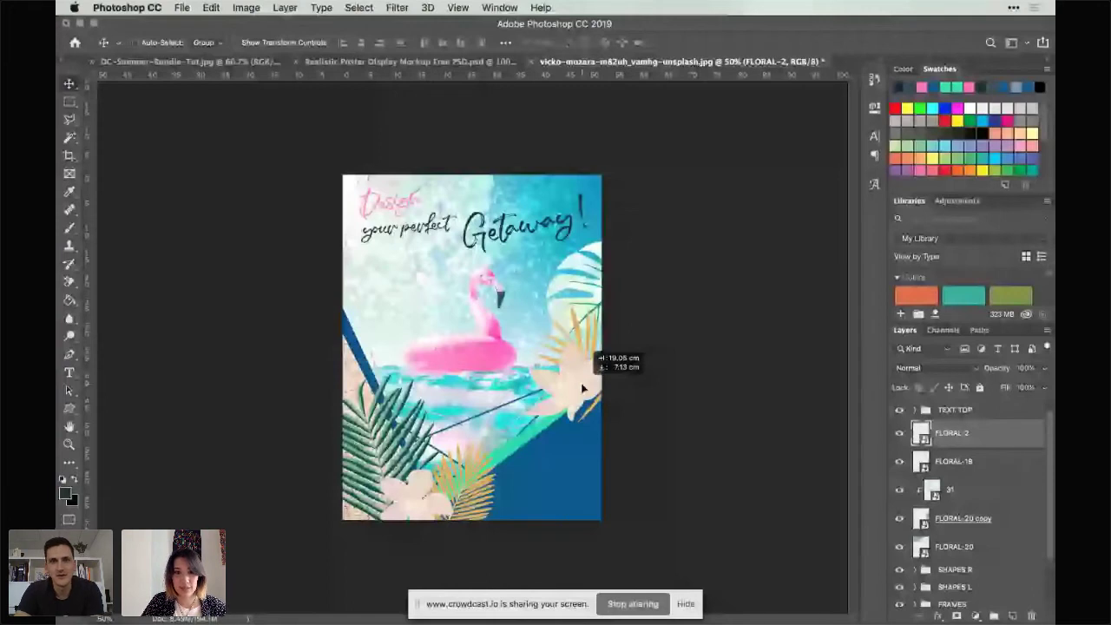
drag(584, 388, 590, 390)
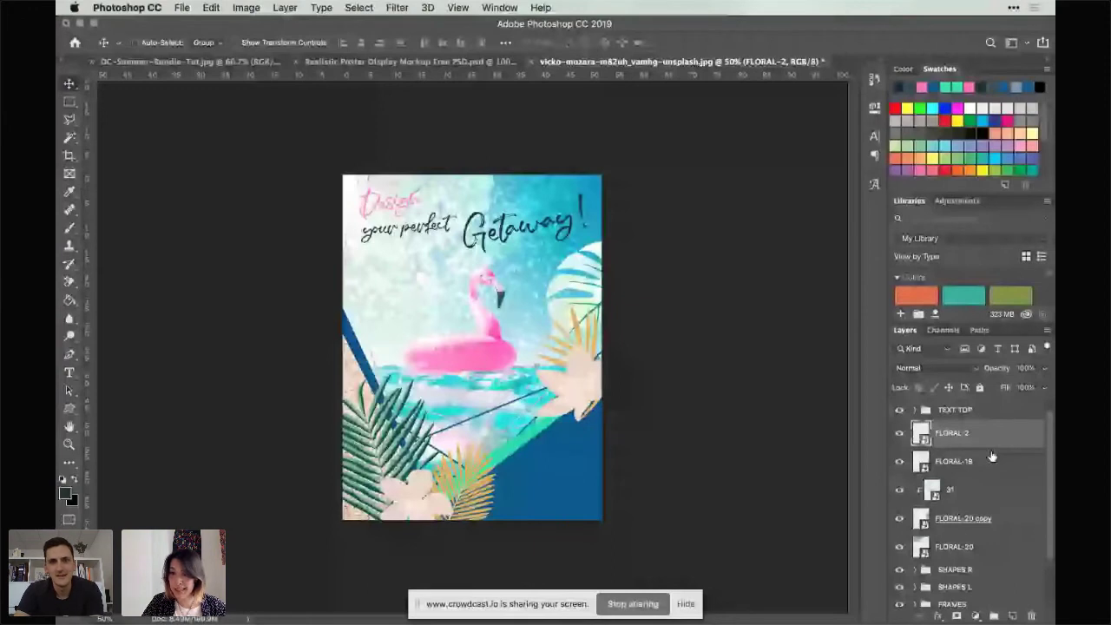
Step: Scale down the FLORAL-20 copy leaf together with its clipped layer 31, keeping them behind the palm leaf
click(984, 514)
shift+click(984, 492)
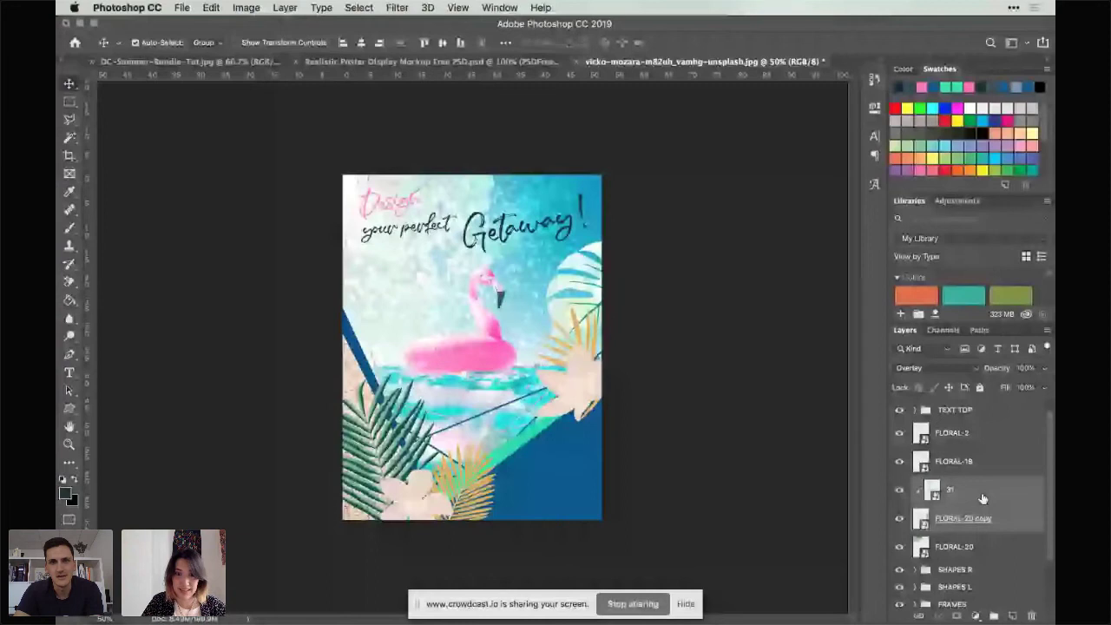
key(super+t)
drag(440, 341, 450, 333)
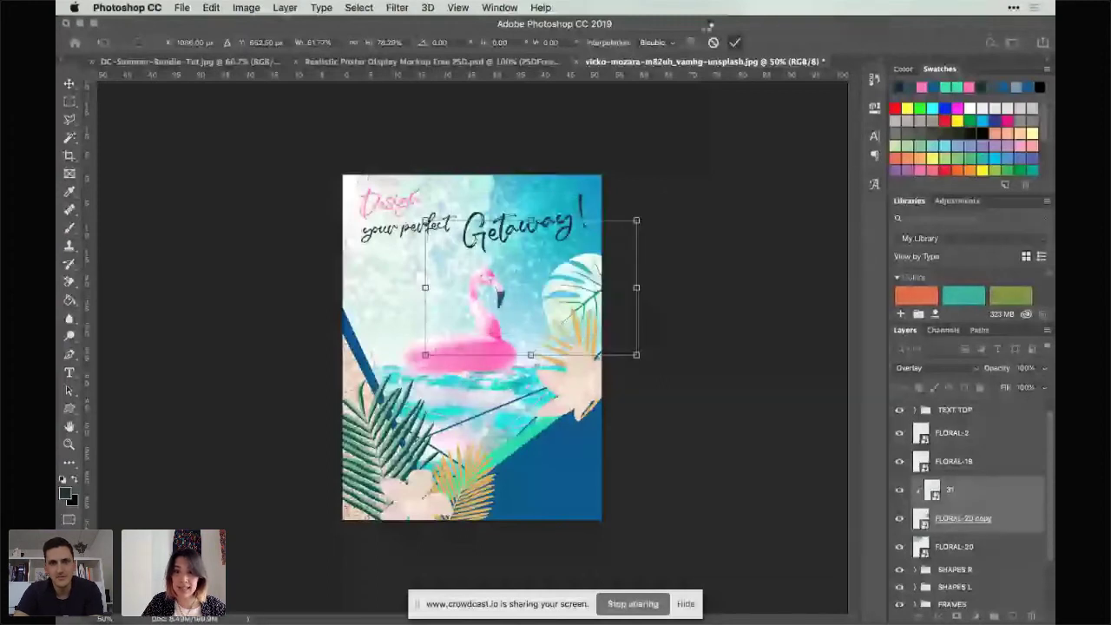
click(734, 42)
Step: Shift the FLORAL-19 palm leaf slightly upward so it overlaps the textured leaf, and select the FLORAL-2 layer
drag(947, 461, 682, 377)
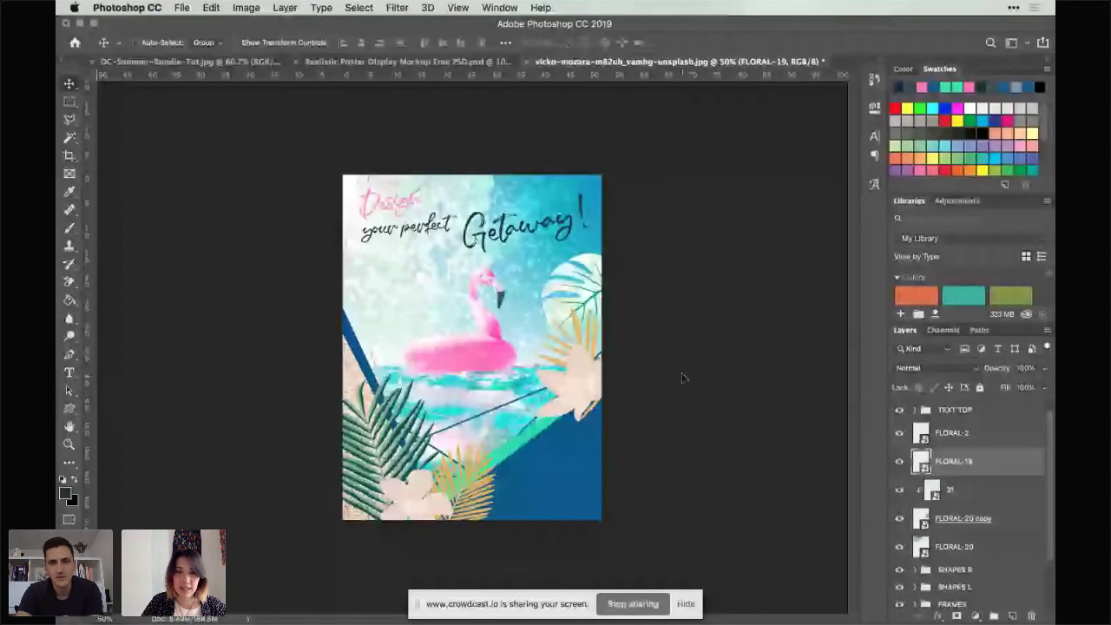
drag(682, 378, 682, 372)
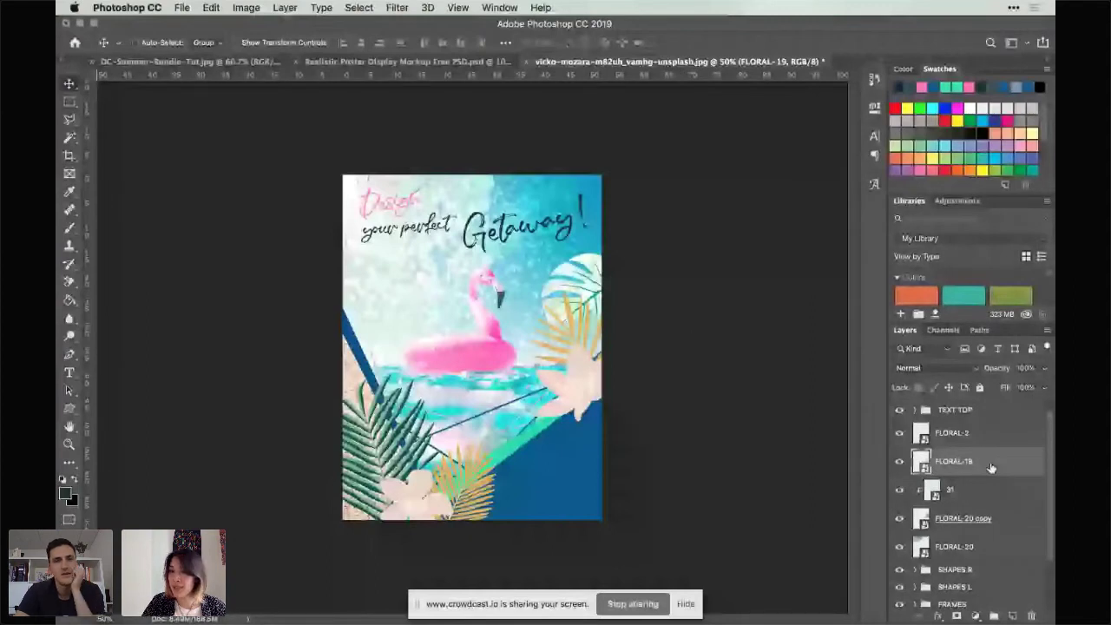
click(990, 441)
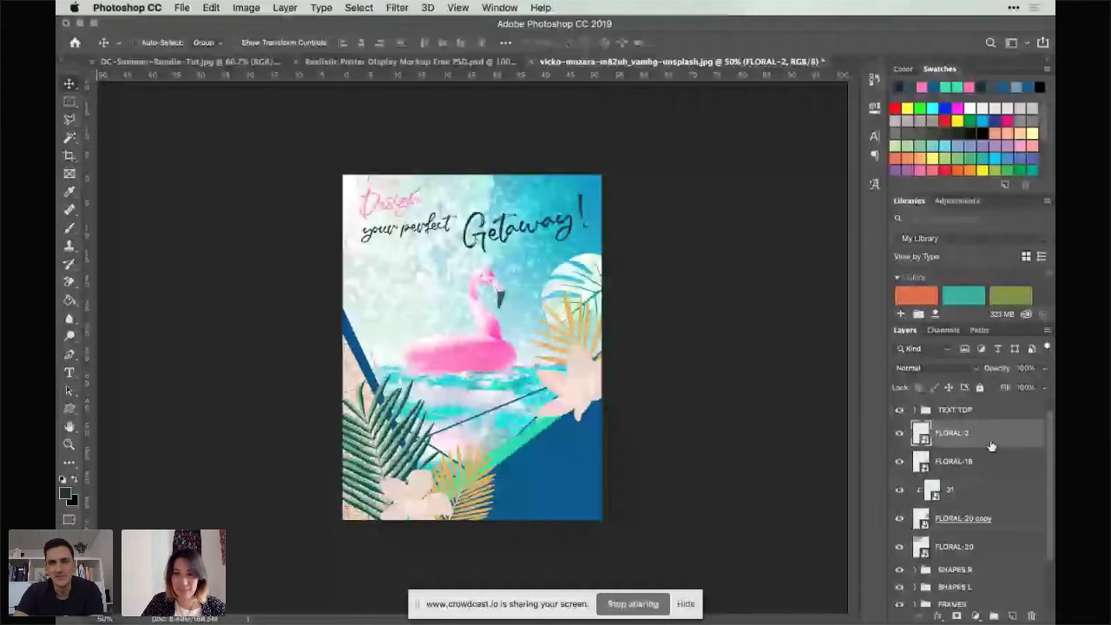
Step: Nudge the FLORAL-2 flower slightly left and up over the base of the orange palm leaf
key(shift+Left)
key(shift+Left)
key(shift+Up)
key(shift+Up)
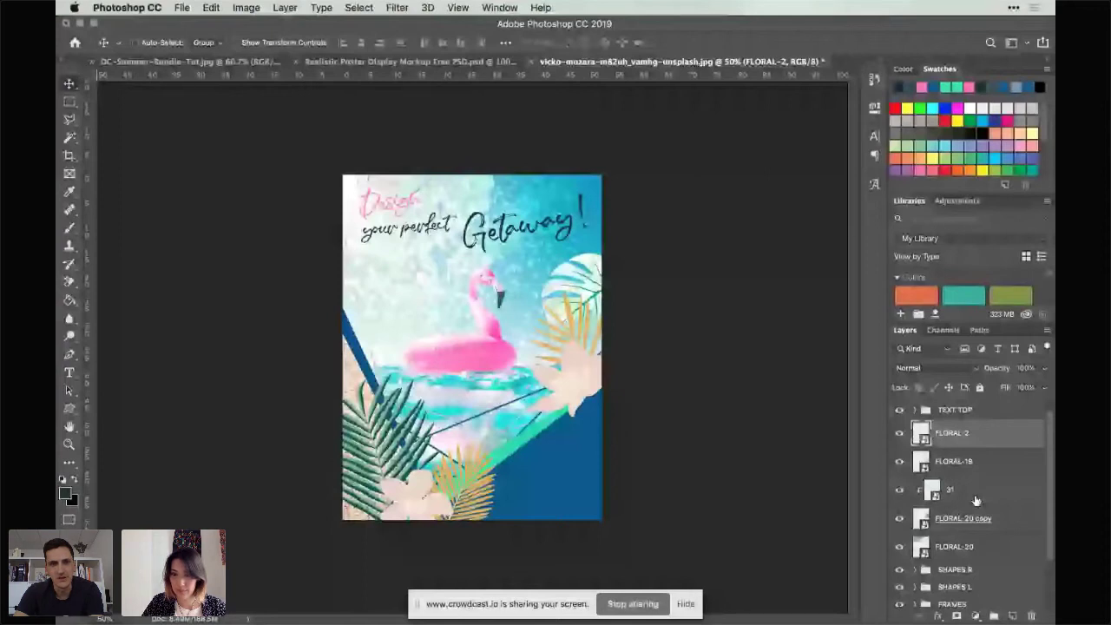
Step: Group FLORAL-2, FLORAL-19, layer 31 and FLORAL-20 copy as PLANTS R, and move the group beneath SHAPES R
shift+click(1009, 521)
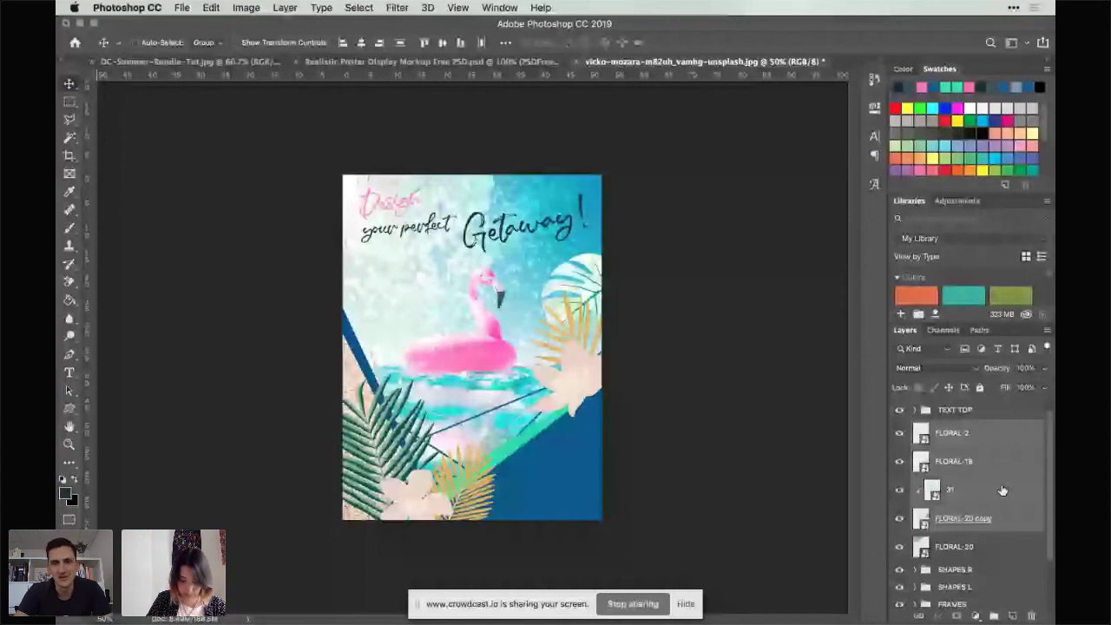
key(super+g)
text(LANTS)
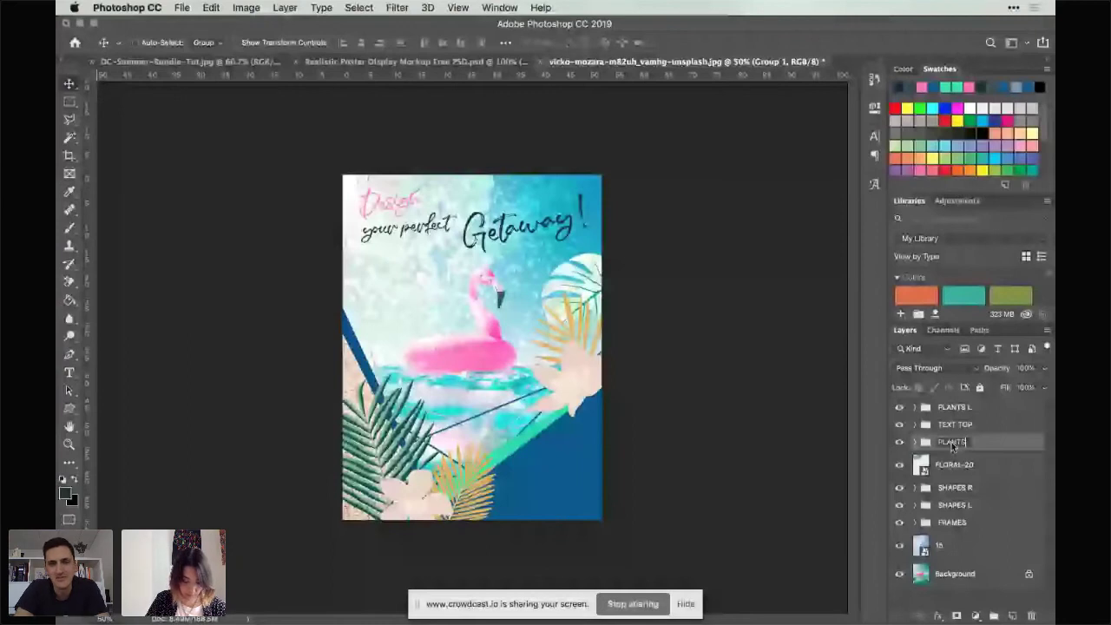
text(R)
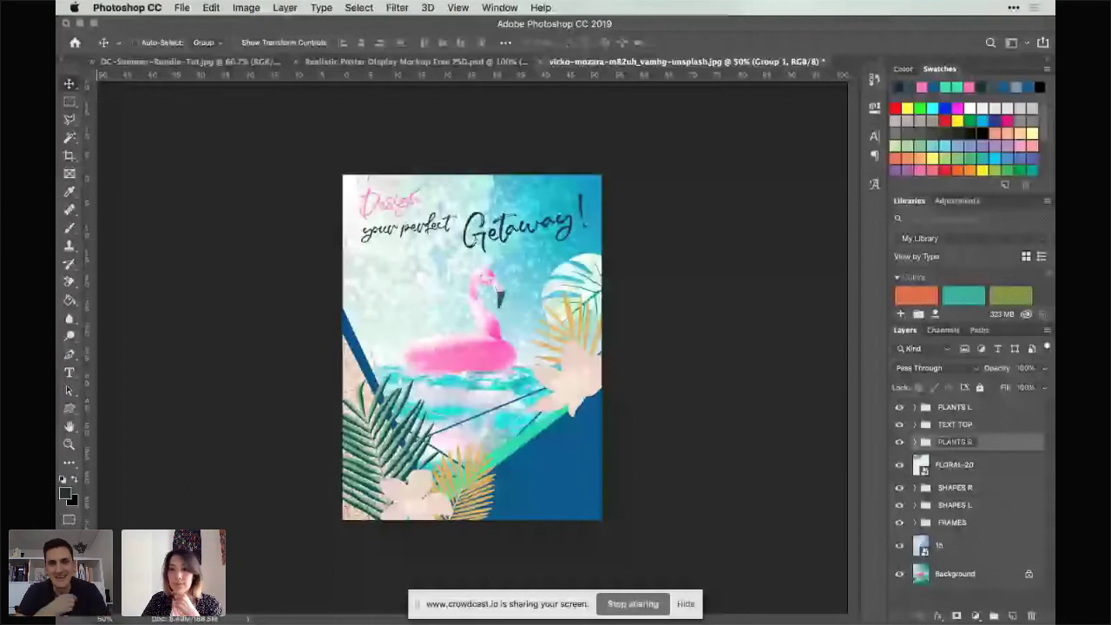
key(Return)
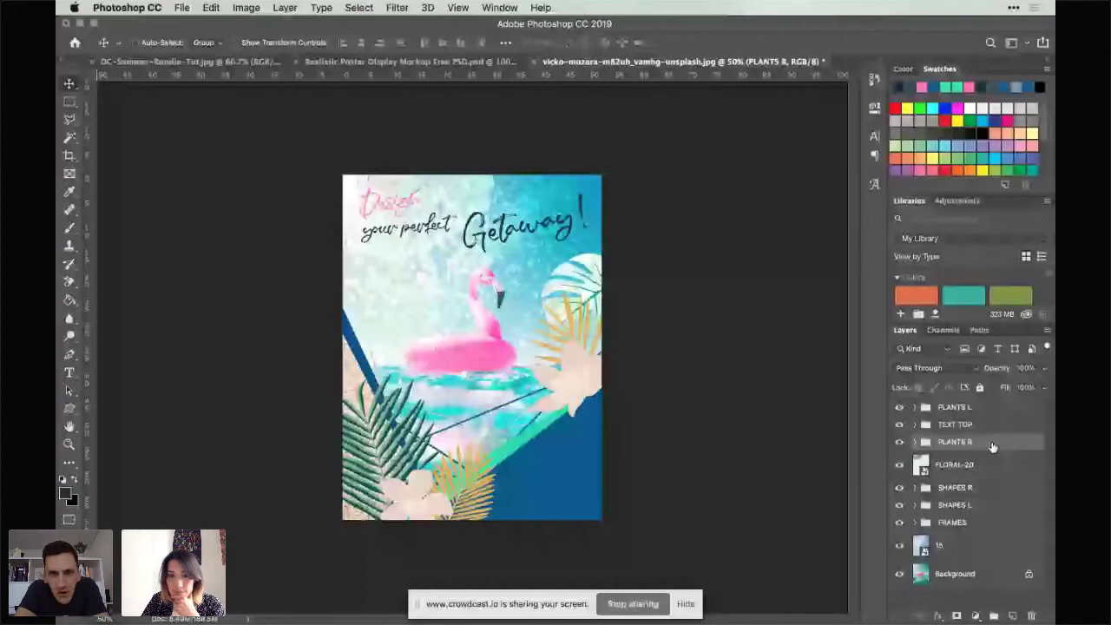
drag(993, 446, 992, 500)
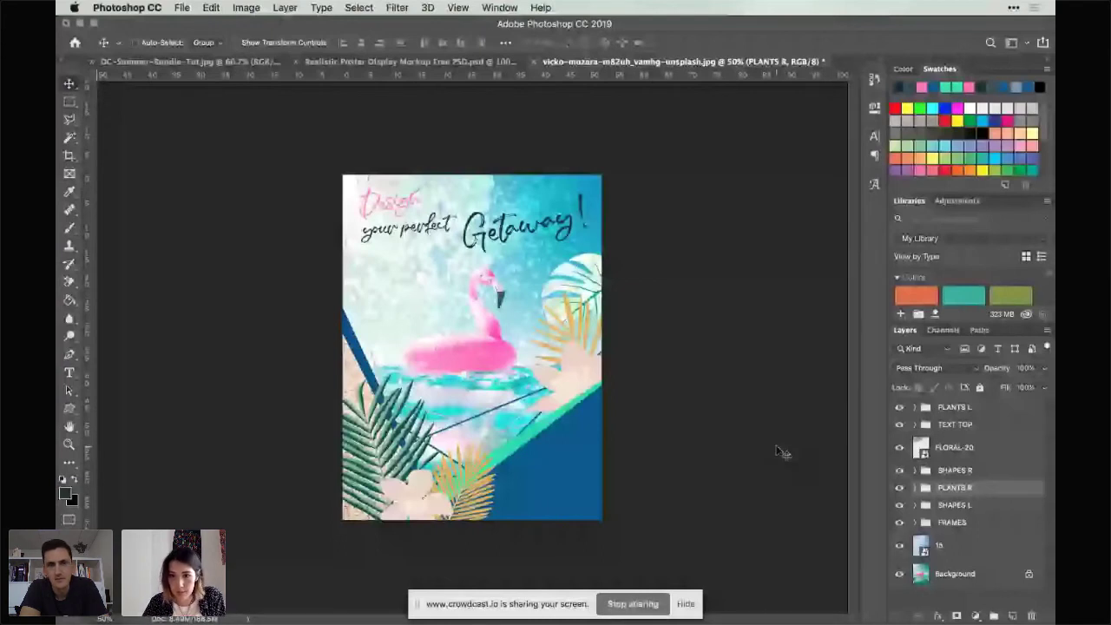
Step: Add a right-aligned placeholder text line on a new layer above PLANTS L, positioned over the poster's blue corner
key(super+equal)
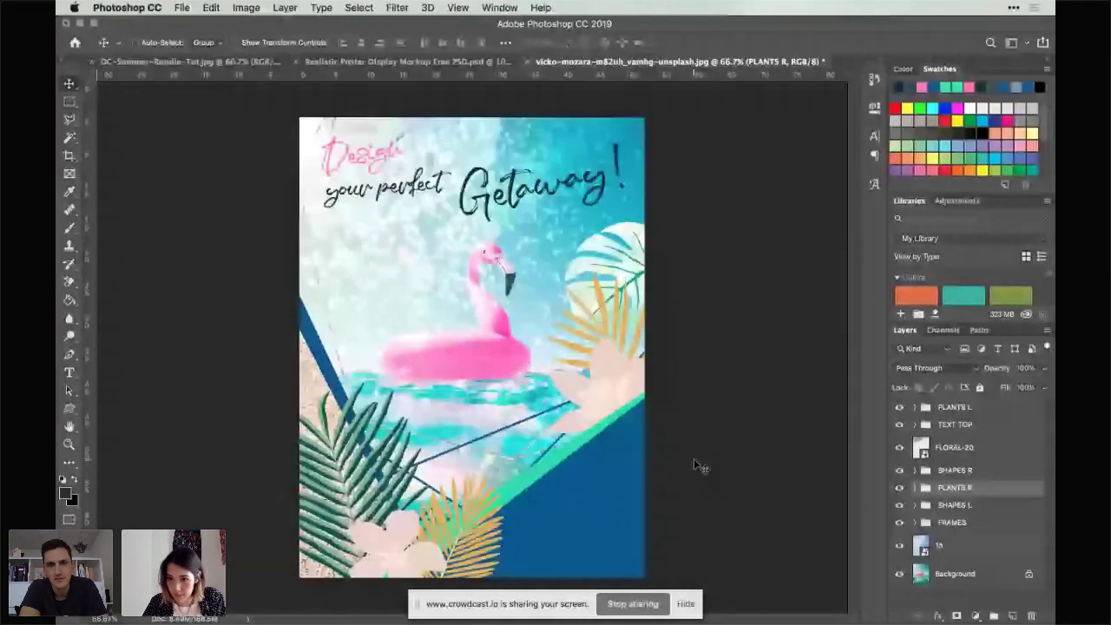
click(971, 405)
click(1010, 615)
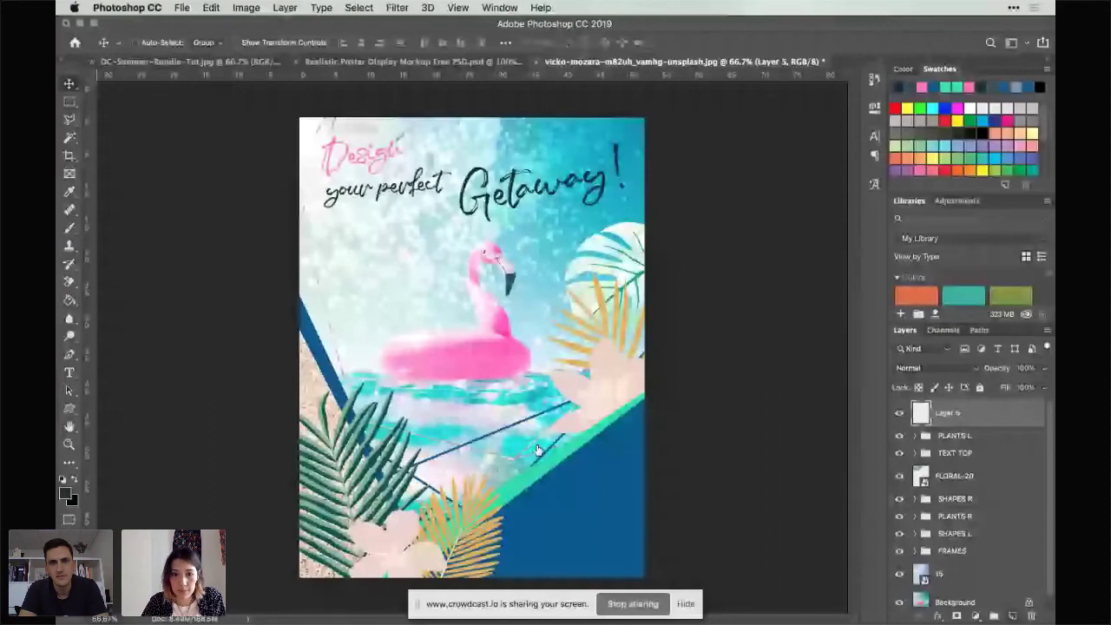
key(t)
click(470, 519)
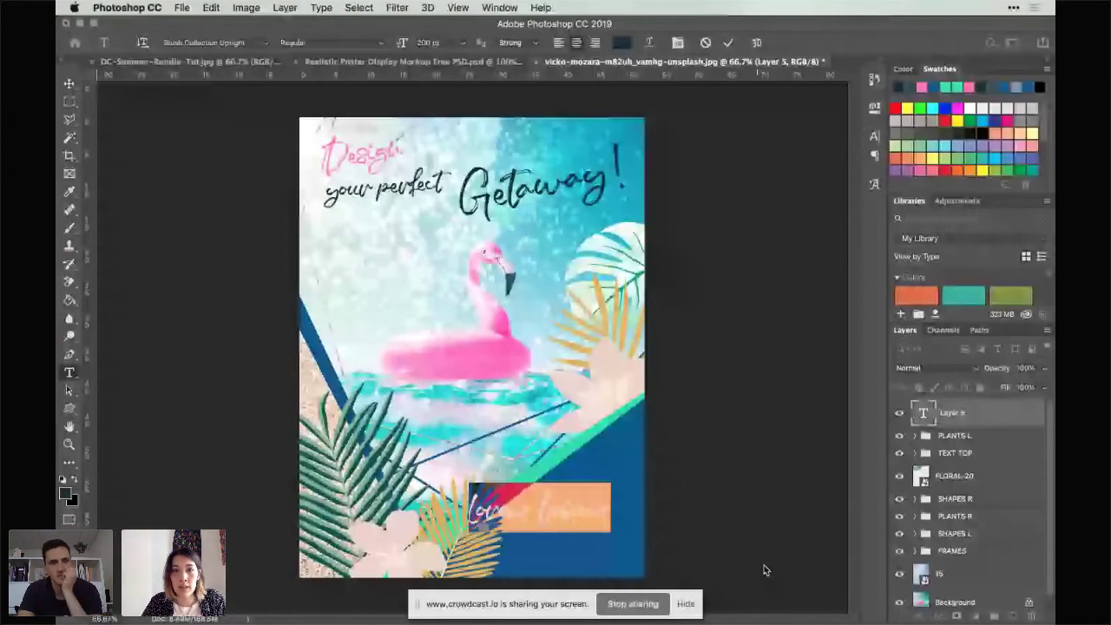
drag(581, 556, 508, 549)
key(super+Return)
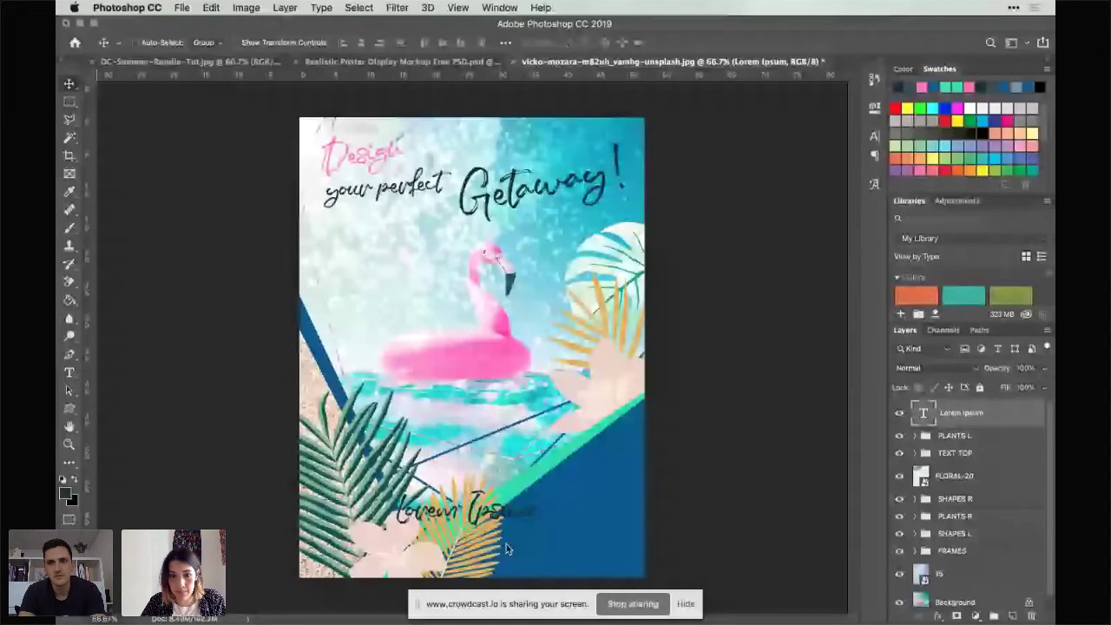
key(super+z)
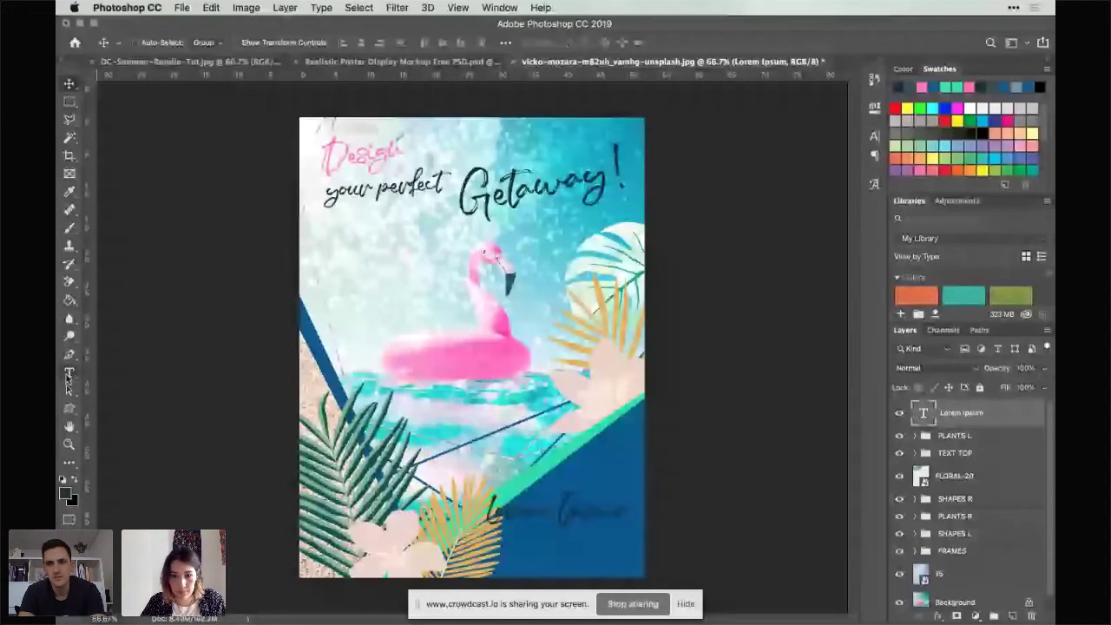
Step: Replace the placeholder text in the blue corner with "DC Travel" and color it pink
click(70, 374)
triple_click(558, 509)
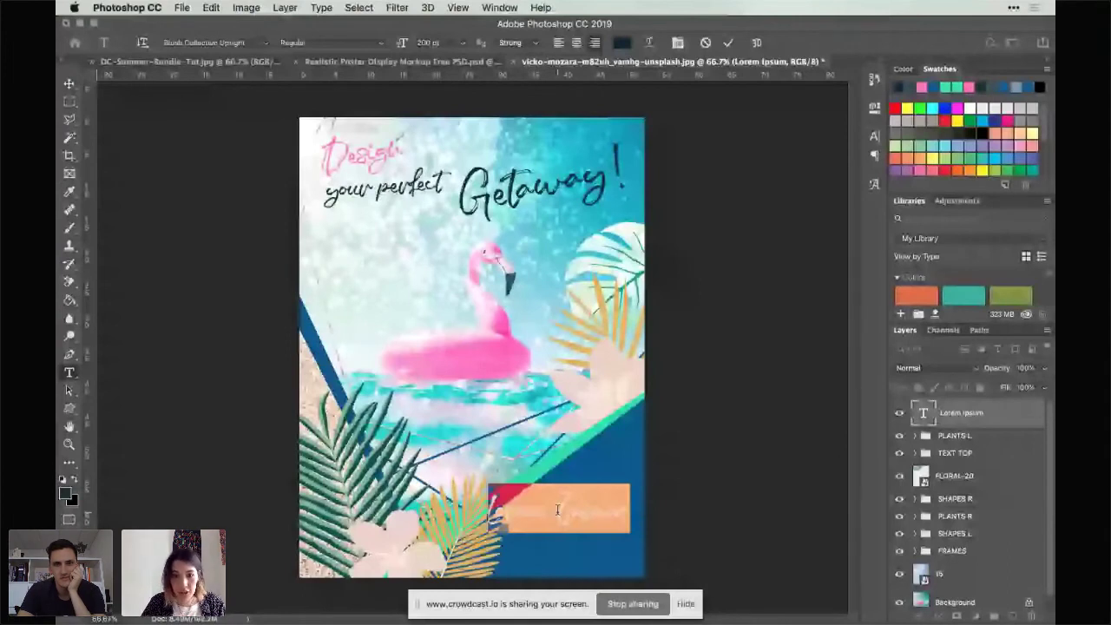
key(super+h)
key(super+v)
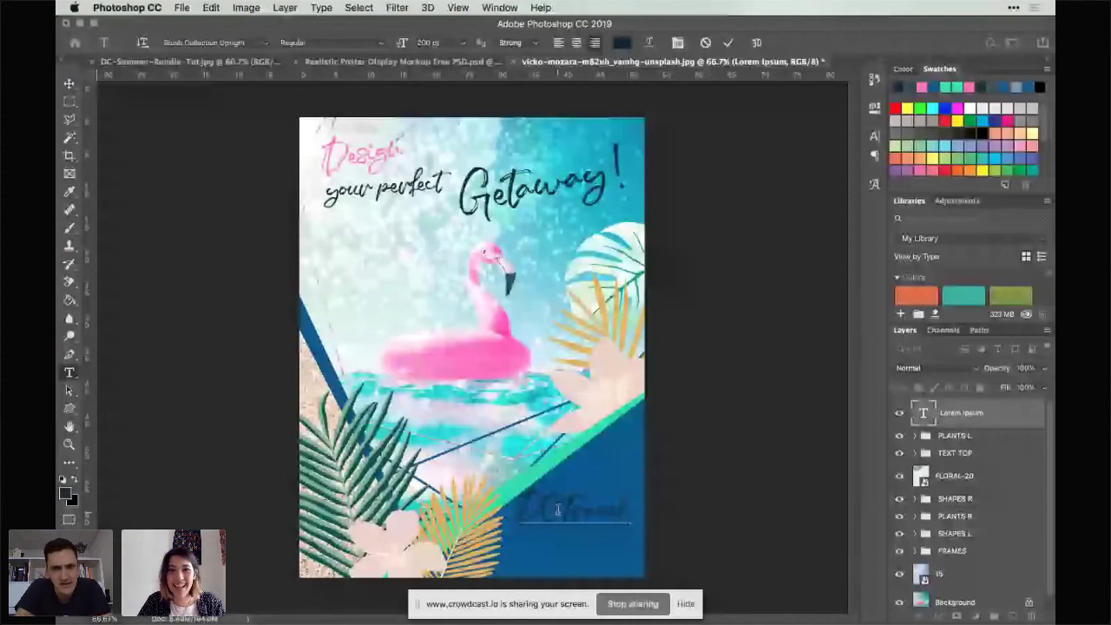
key(super+a)
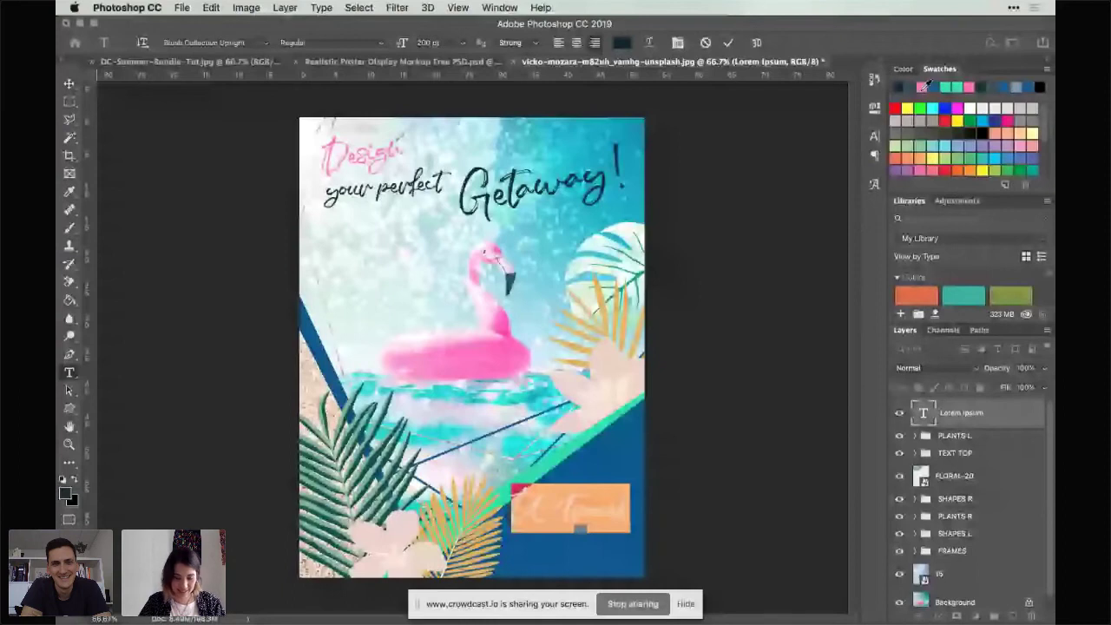
click(922, 86)
key(super+Return)
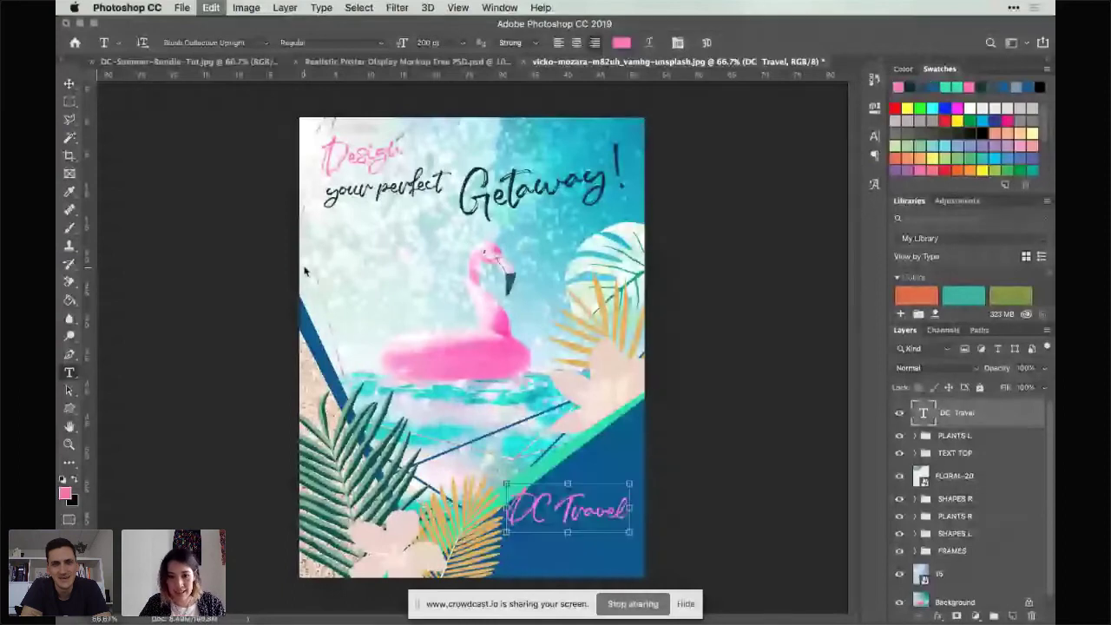
Step: Scale the DC Travel text down to about 74% and fine-tune its position in the blue corner
key(super+t)
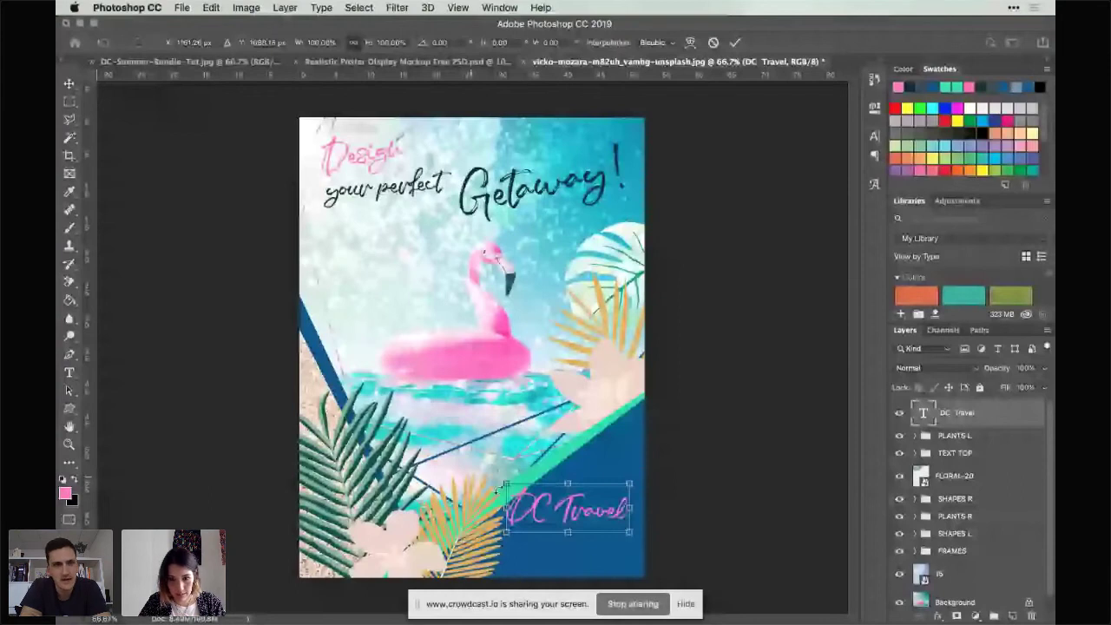
drag(502, 486, 521, 499)
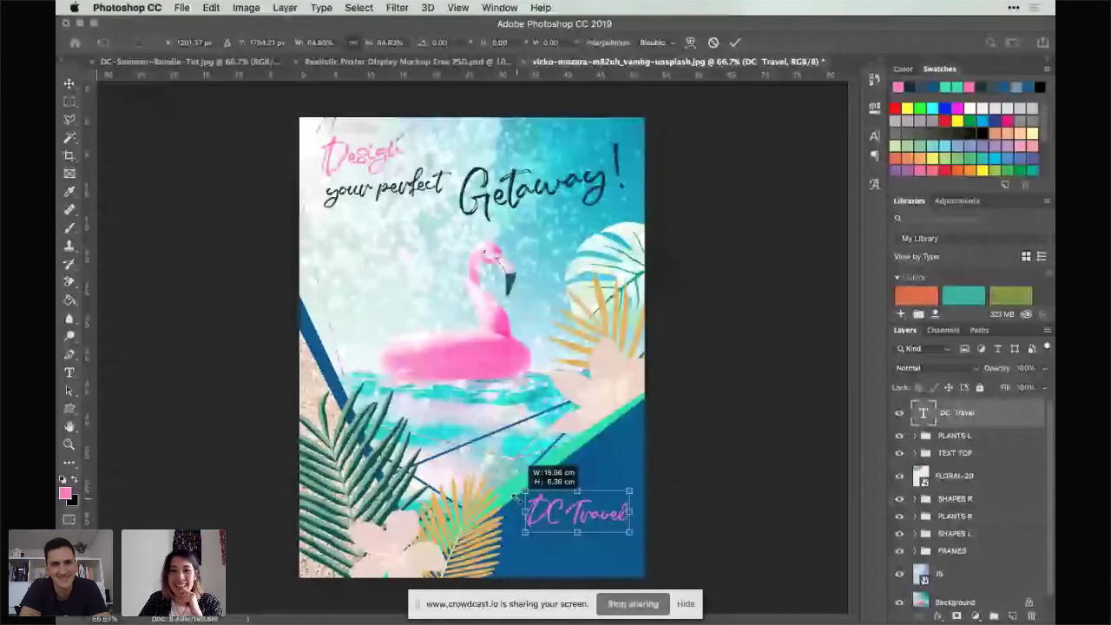
drag(521, 500, 534, 504)
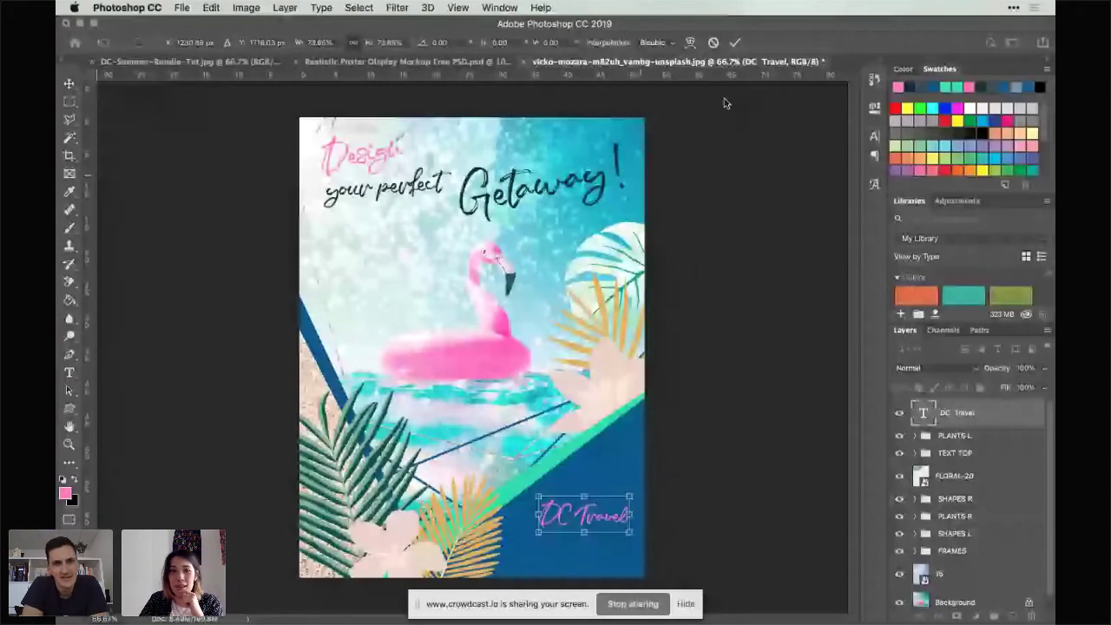
key(Return)
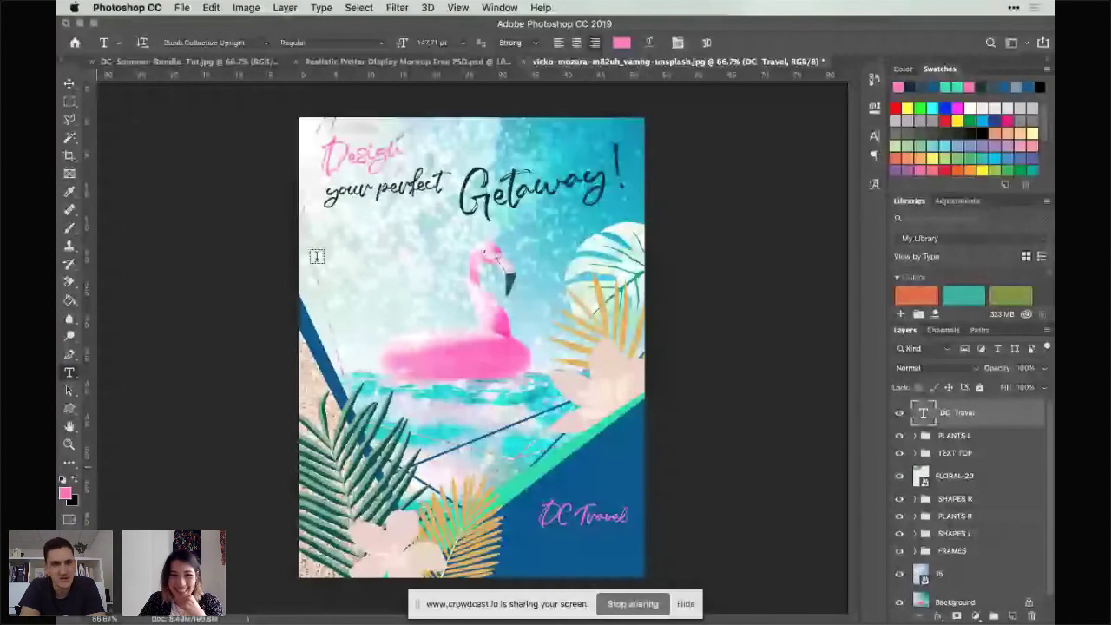
key(v)
drag(744, 508, 744, 513)
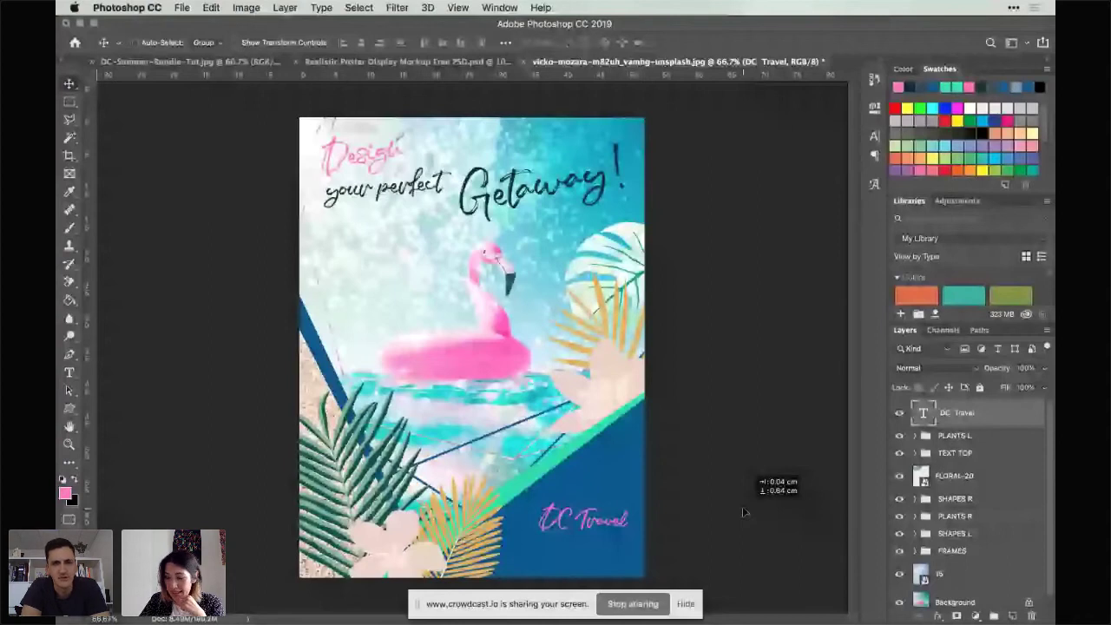
drag(744, 513, 742, 509)
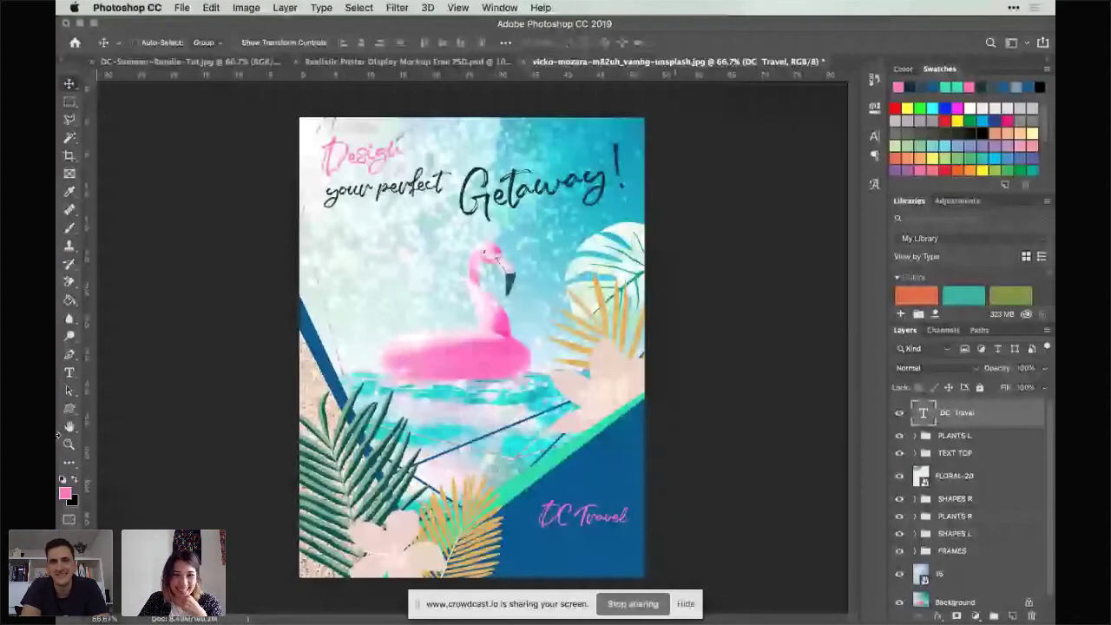
Step: Start a second text line below DC Travel, set in Oswald Book at 36 pt in white
click(69, 373)
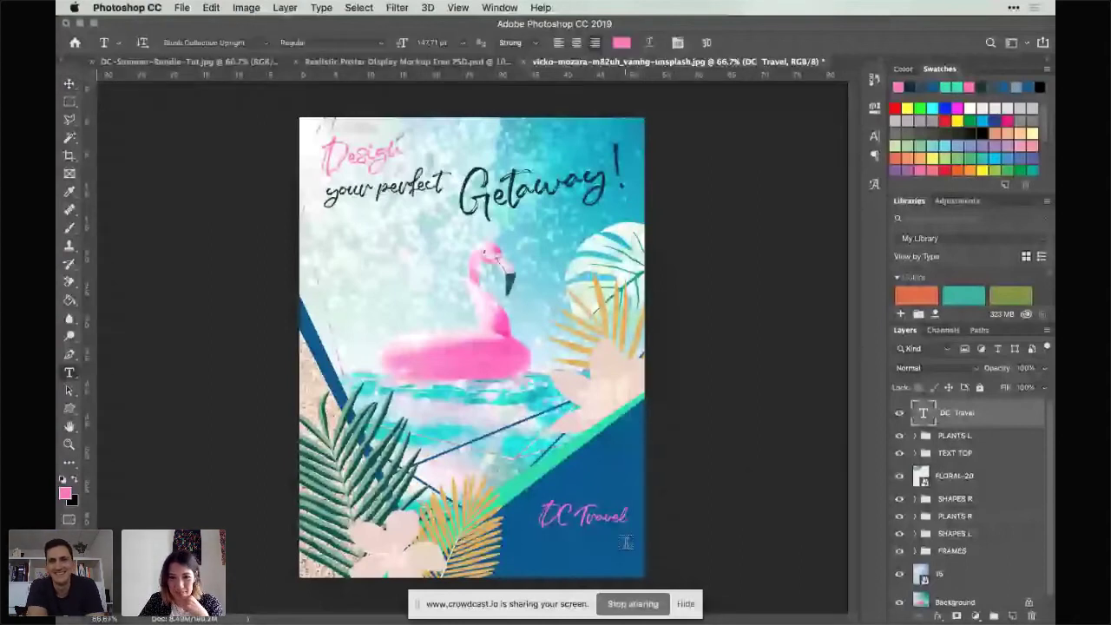
click(625, 543)
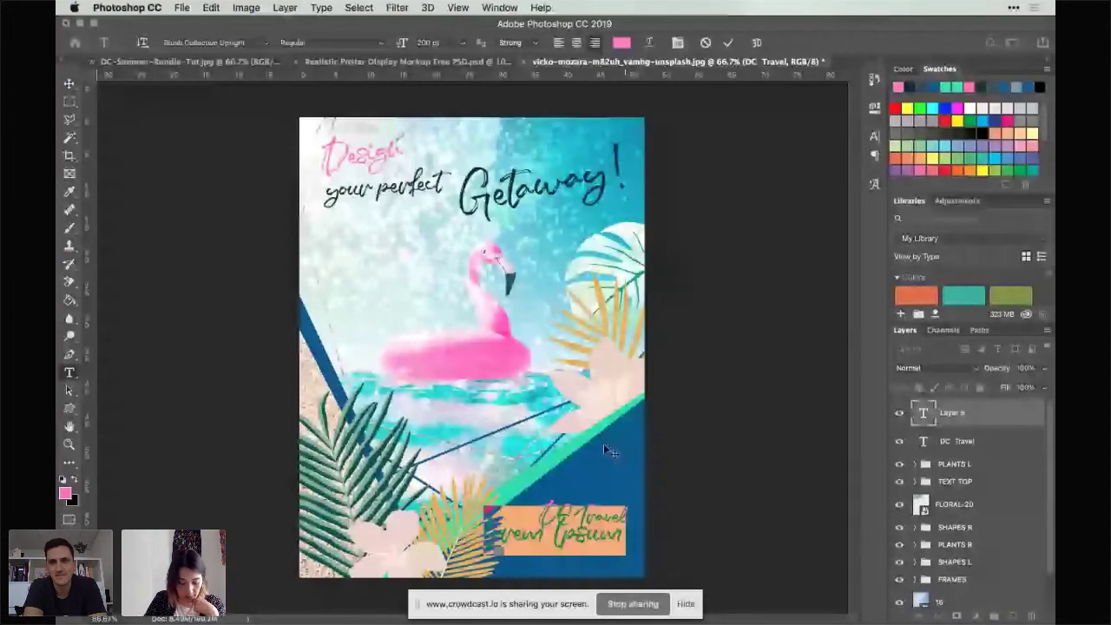
click(204, 42)
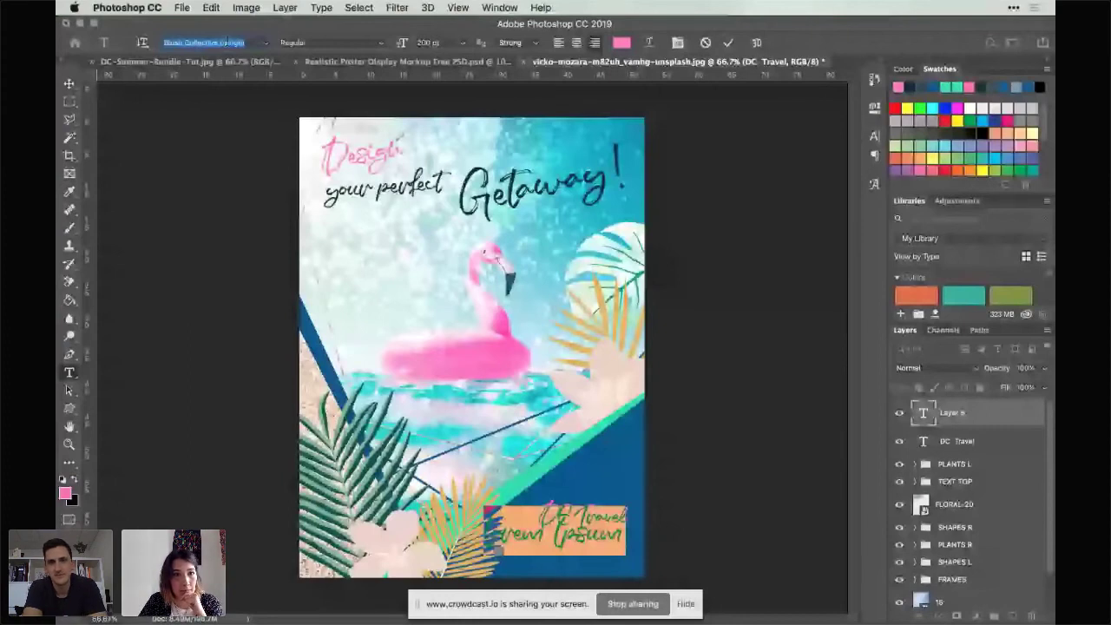
text(oswald)
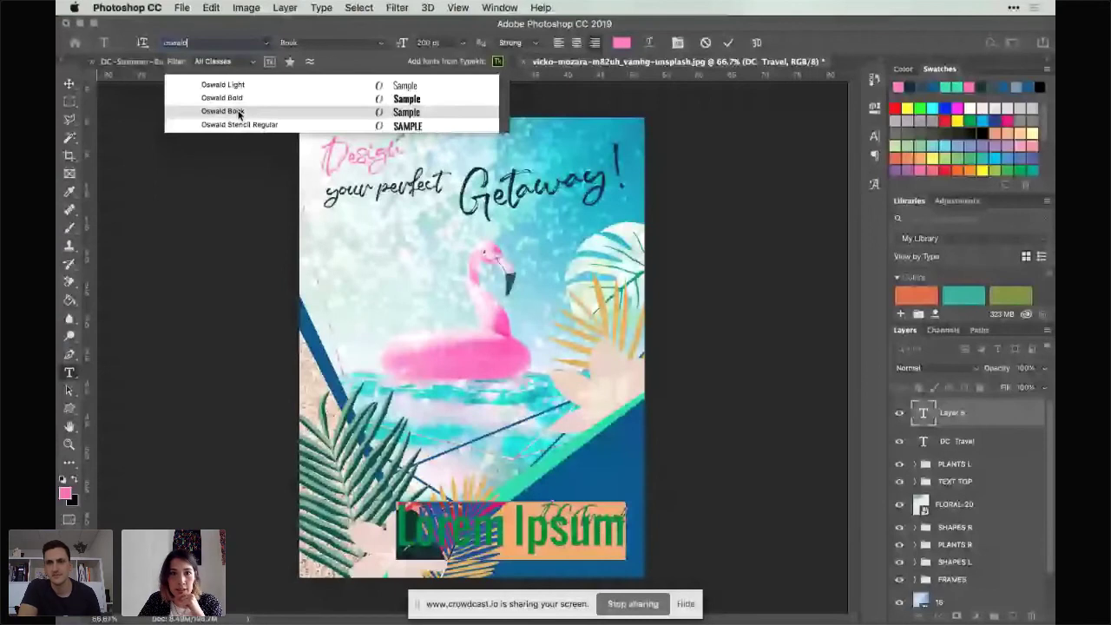
click(224, 111)
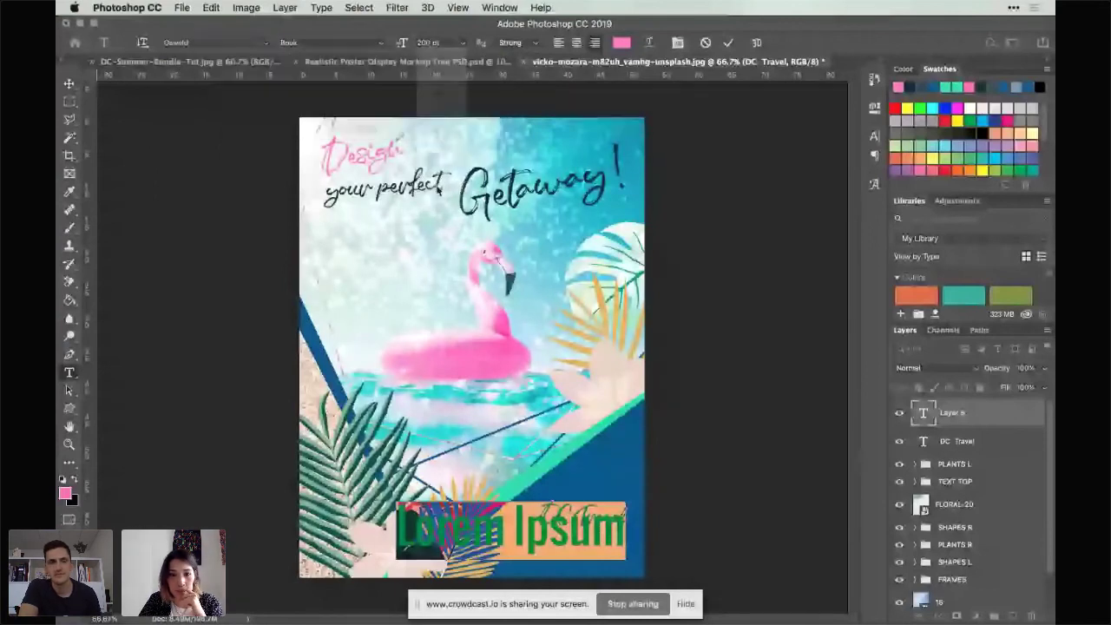
click(752, 365)
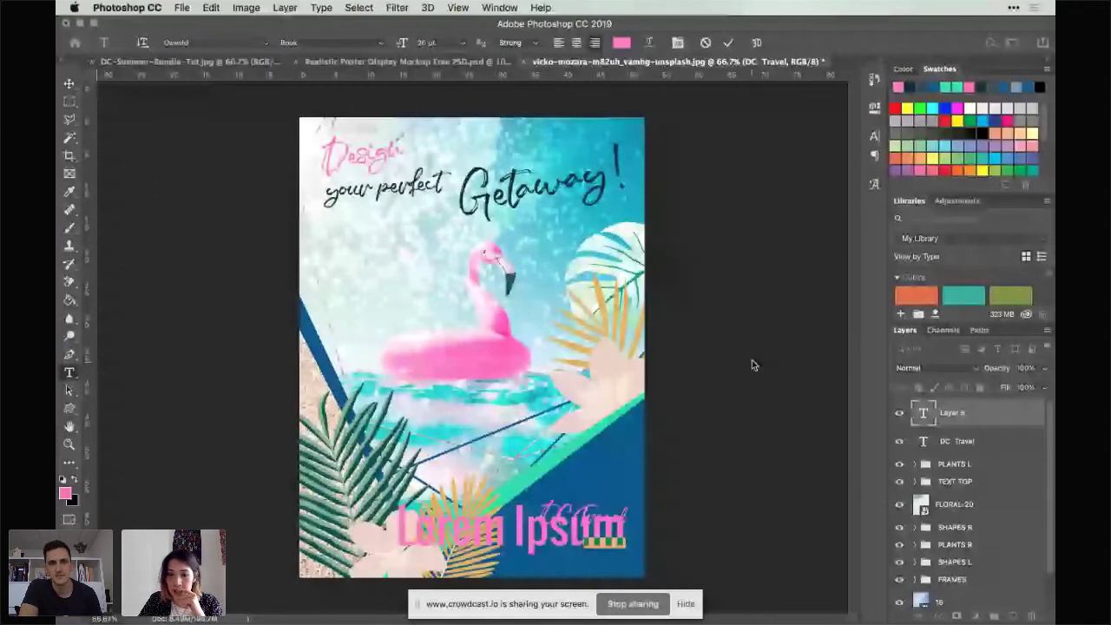
key(super+z)
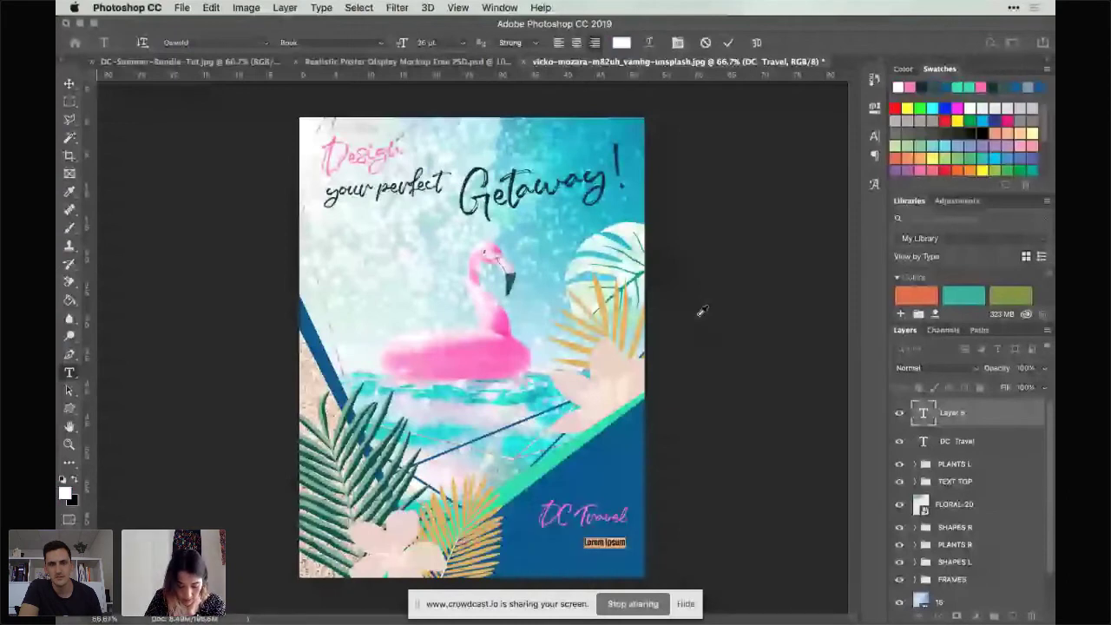
Step: Replace the placeholder below DC Travel with the tagline "Creative Summer Tours up to 99% off"
key(BackSpace)
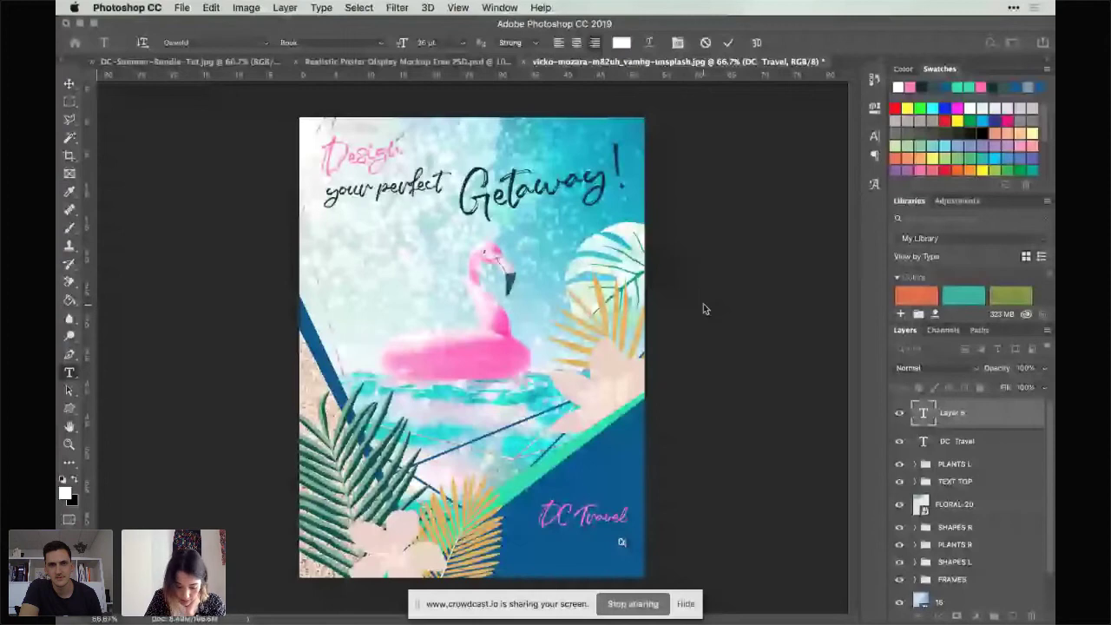
text(Creative)
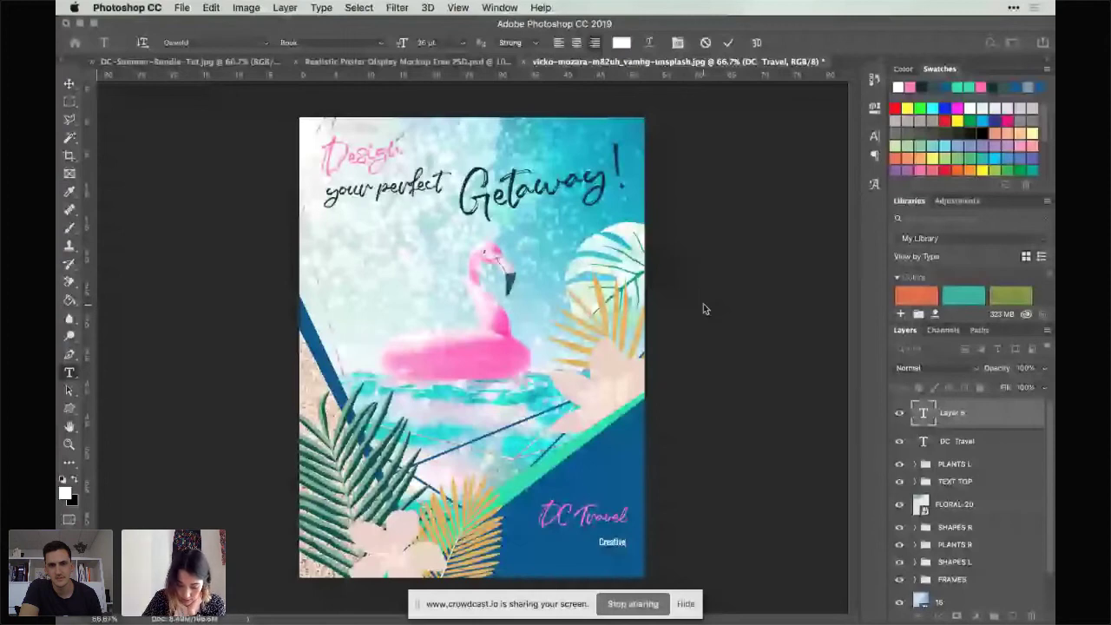
text( Summer Tou)
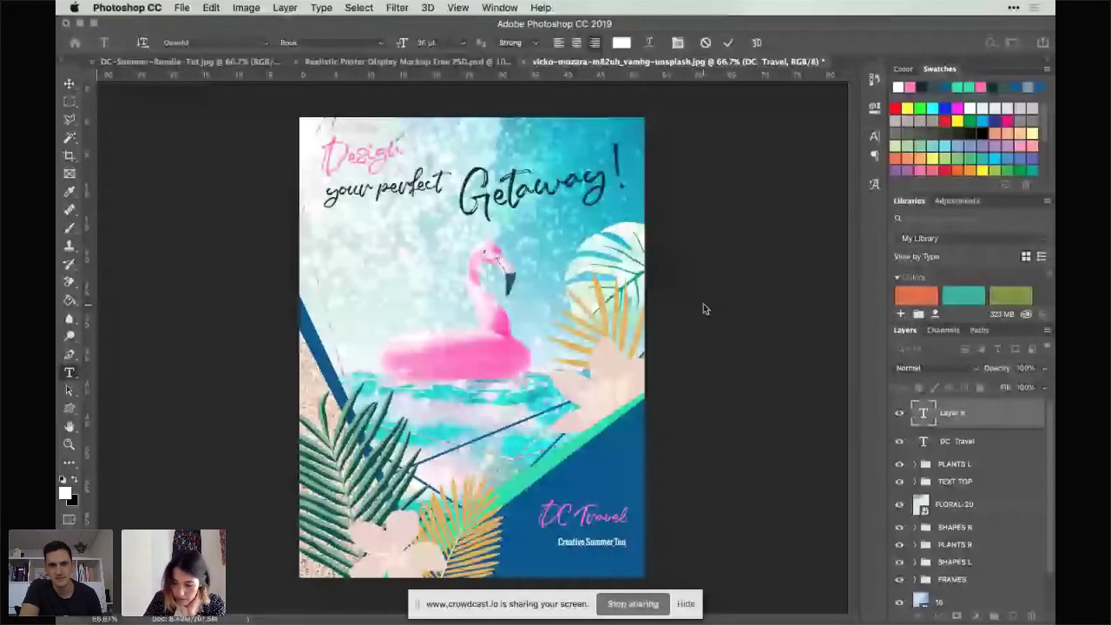
text(rs.)
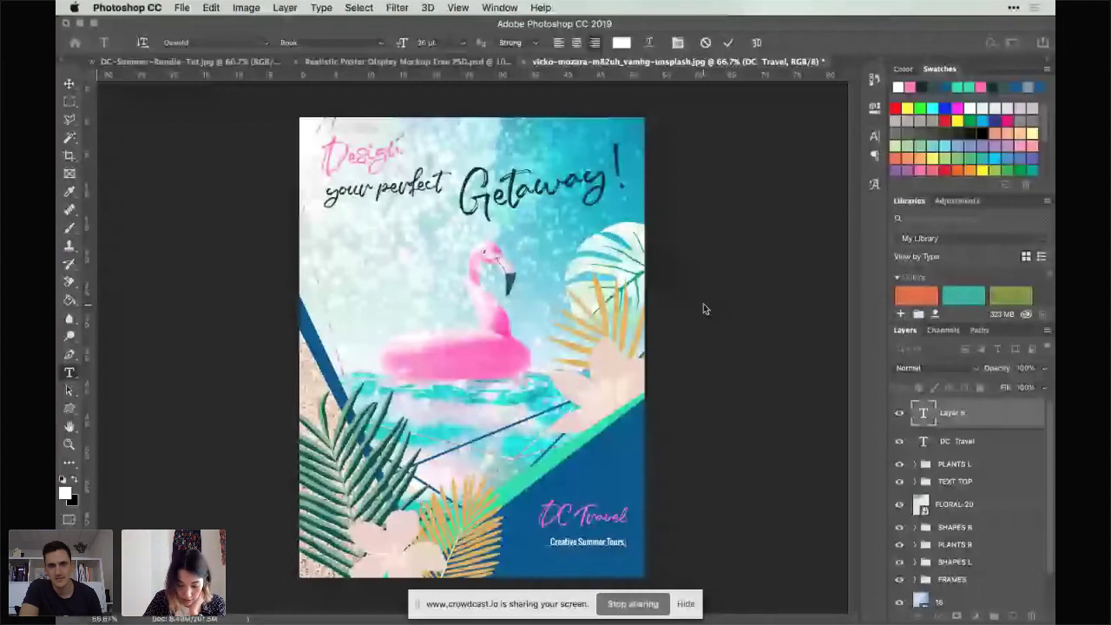
key(BackSpace)
text(up to 99%.)
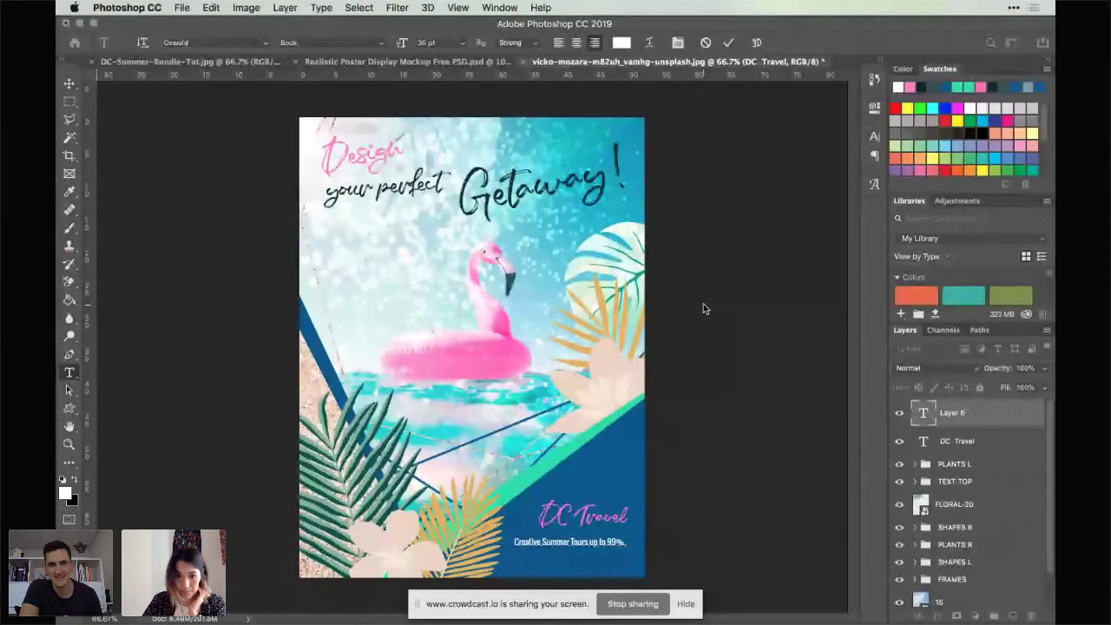
key(BackSpace)
text(off)
key(BackSpace)
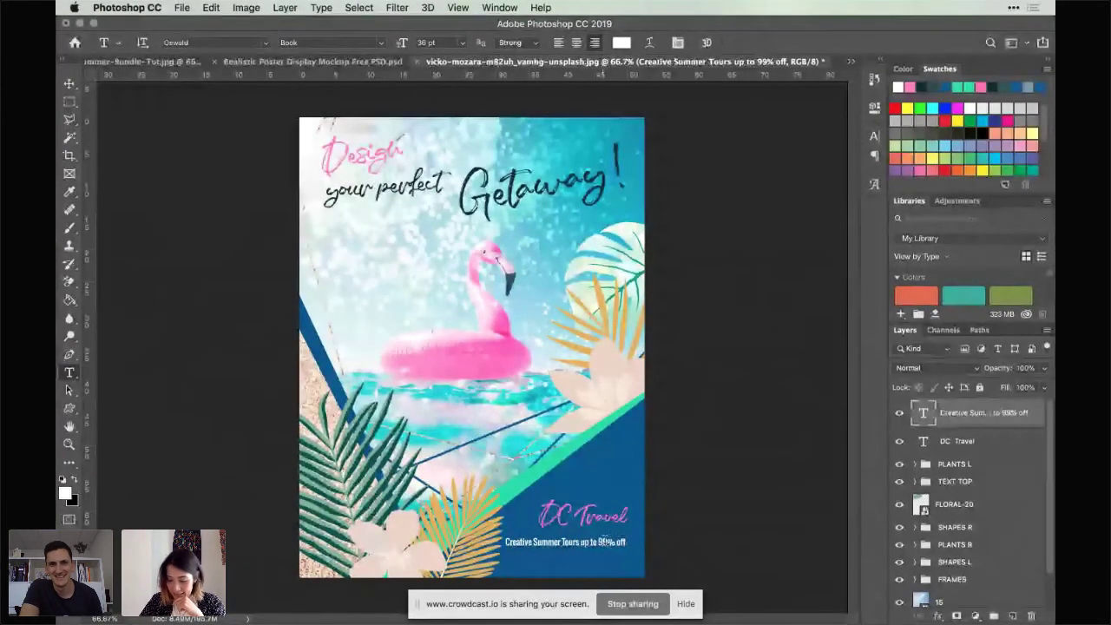
key(super+plus)
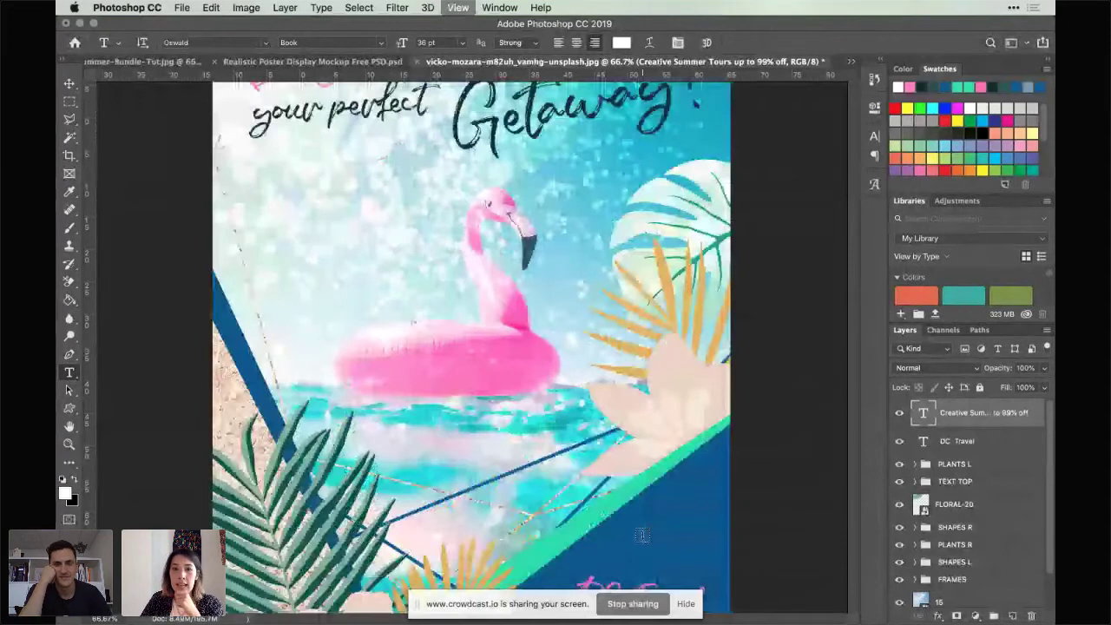
Step: Reduce the font size of the digits 99 in the tagline slightly, to about 34 pt
key(super+plus)
key(super+plus)
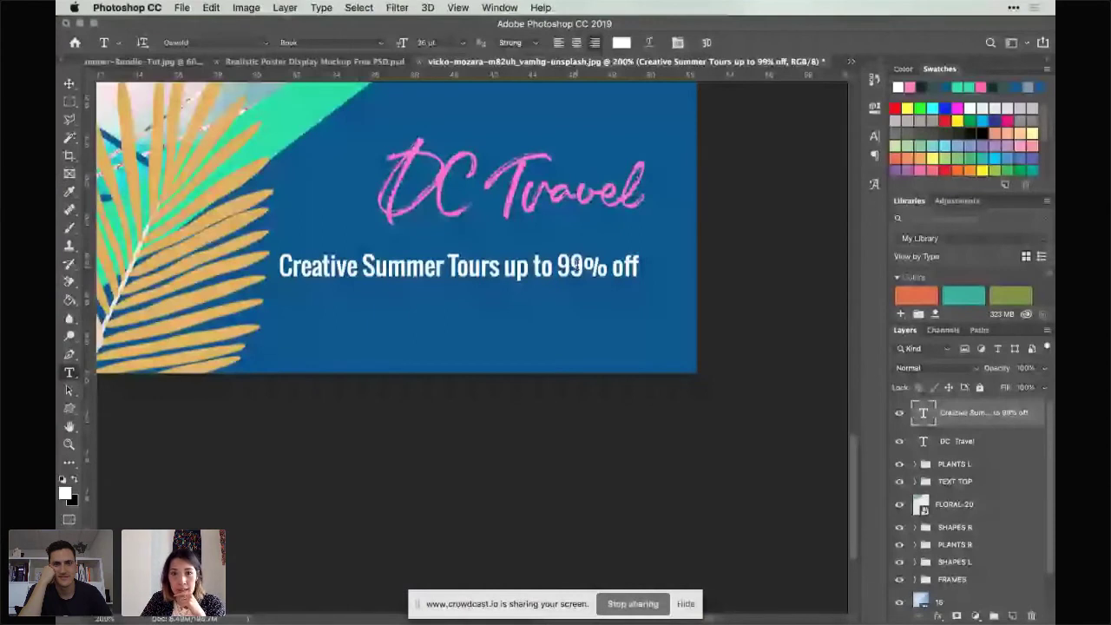
double_click(575, 266)
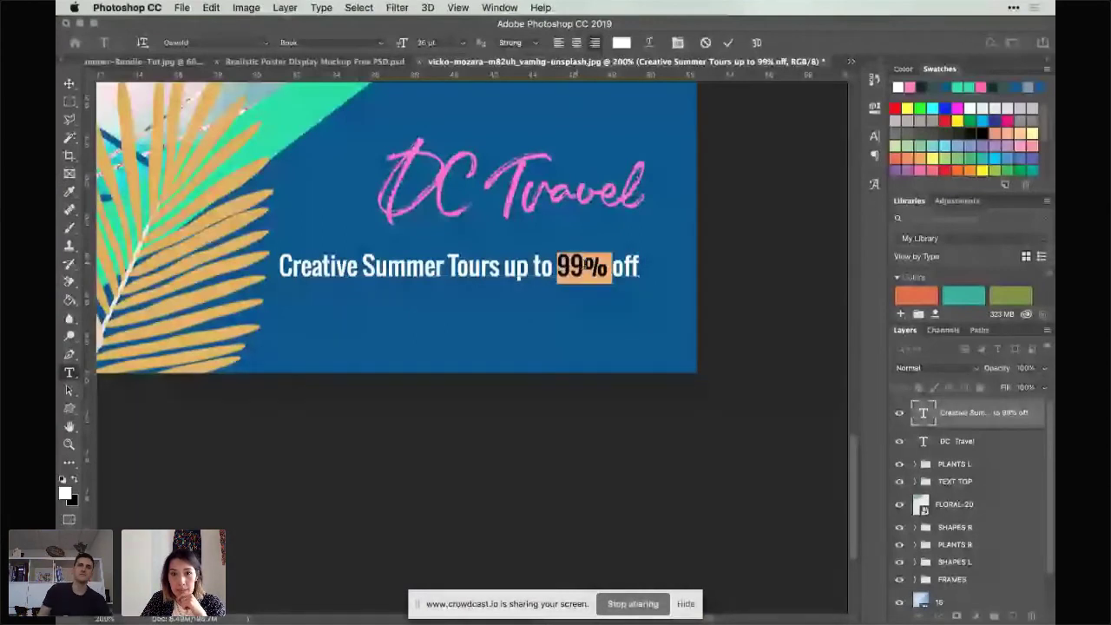
drag(584, 265, 566, 265)
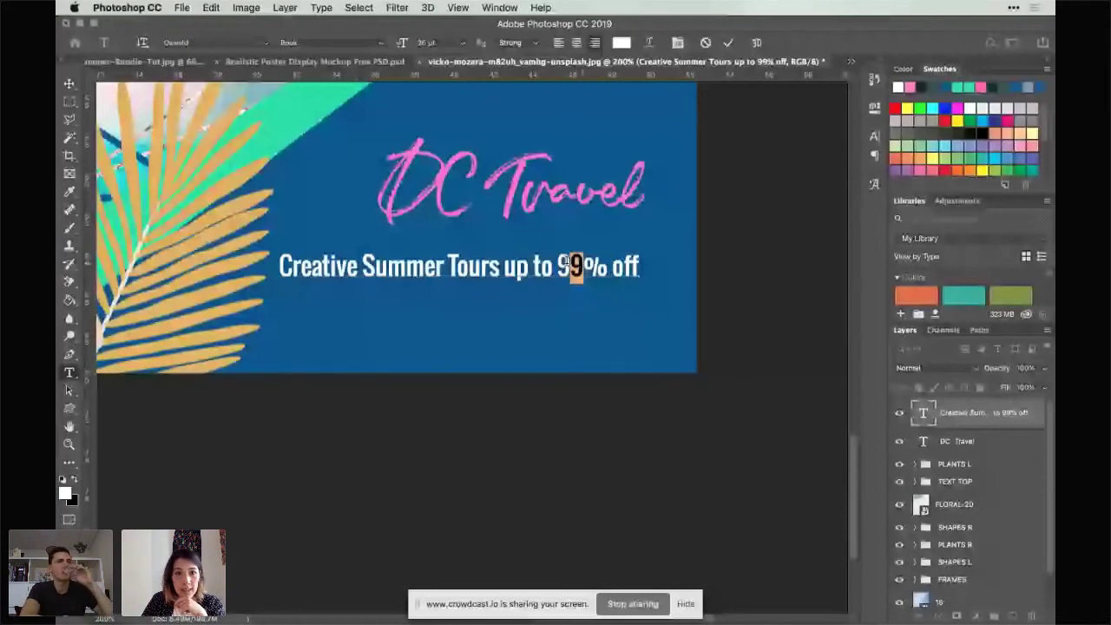
drag(565, 264, 557, 265)
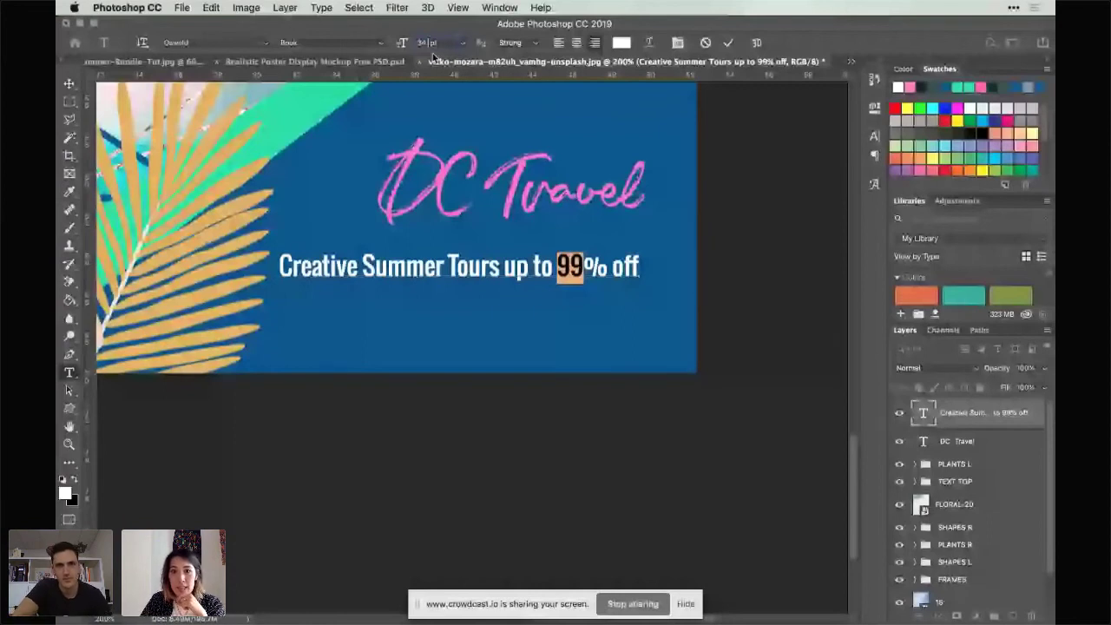
click(622, 244)
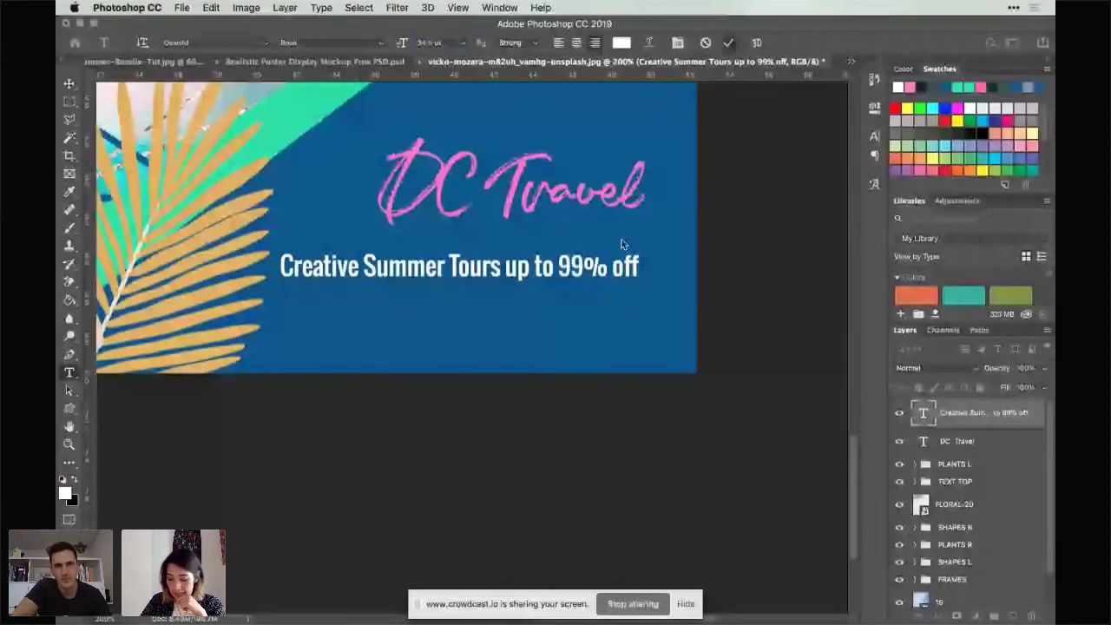
click(657, 254)
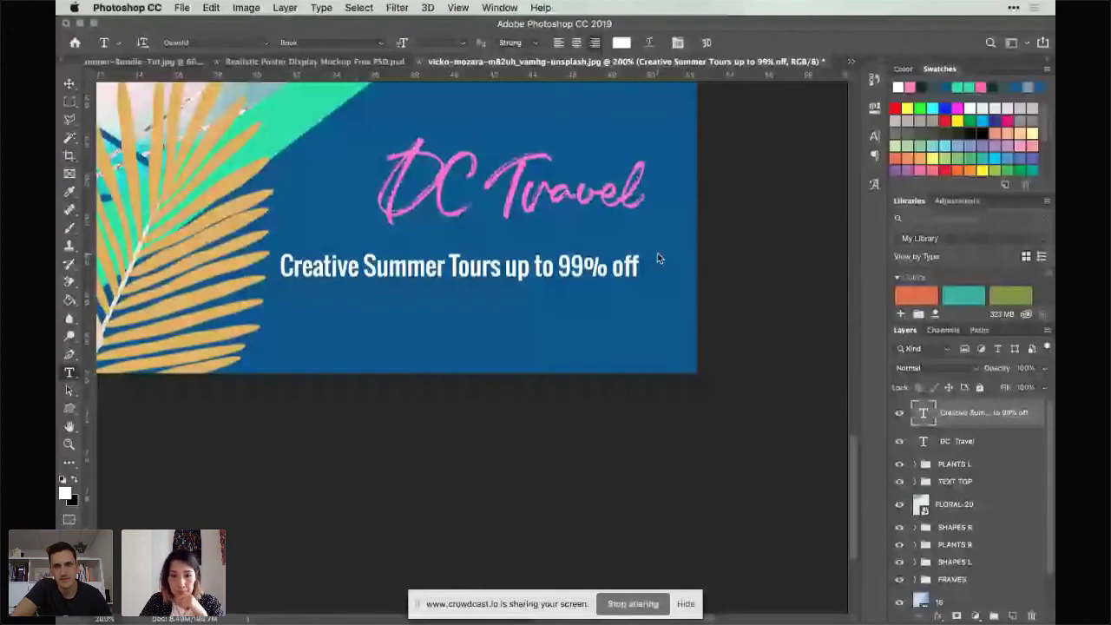
key(super+minus)
key(super+minus)
key(super+minus)
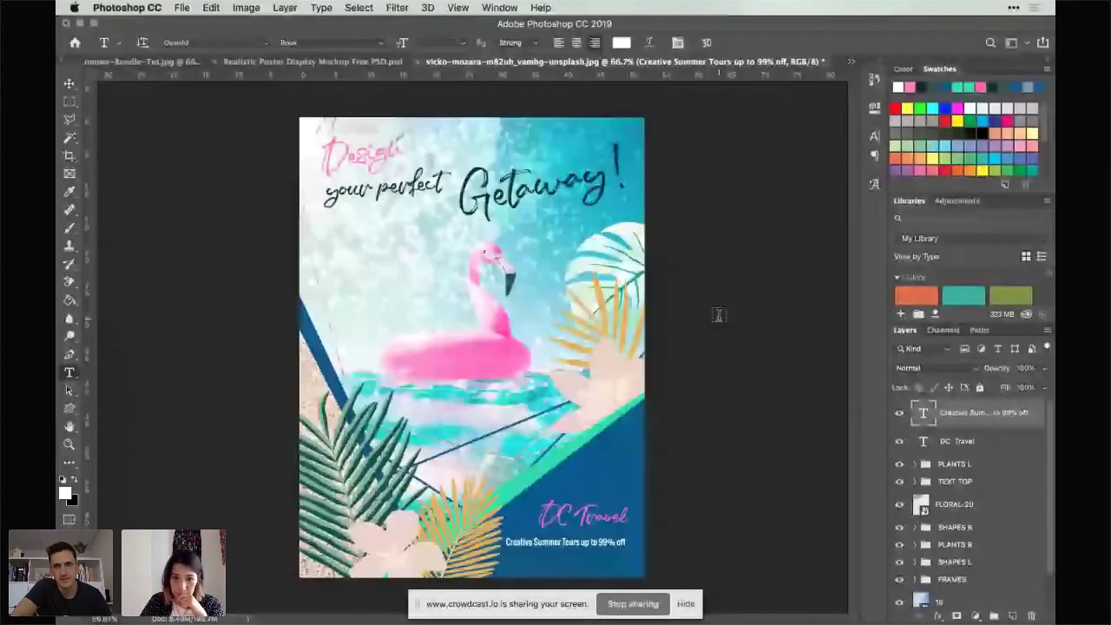
Step: Add a second line below the tagline in Oswald Light at 36 pt reading "Based in London – serving the world!"
click(613, 543)
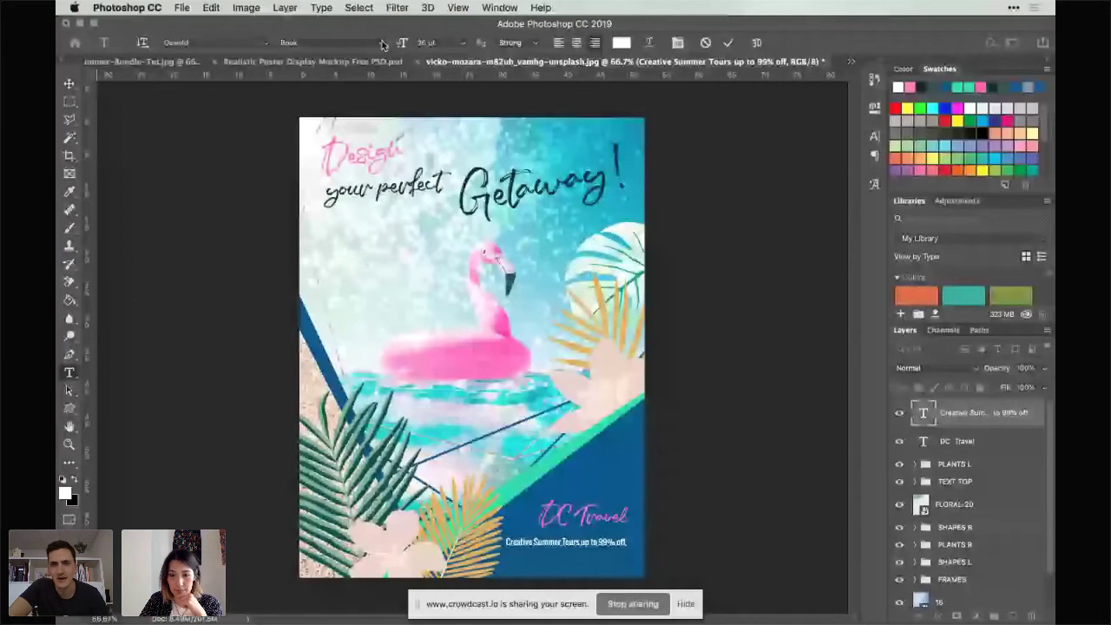
scroll(383, 44, up, 1)
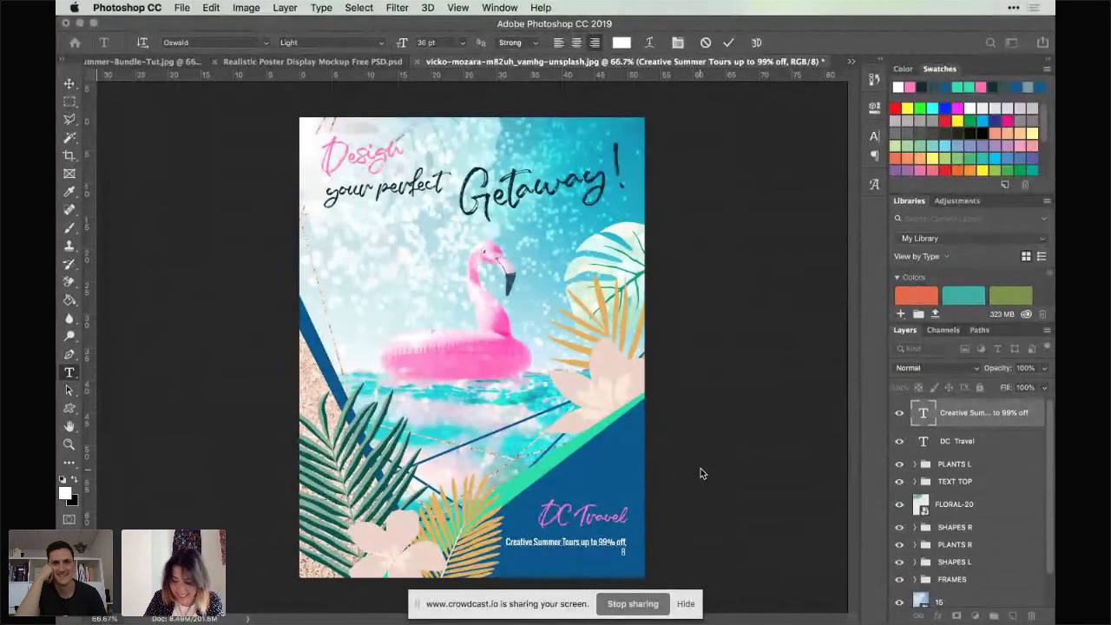
text(a)
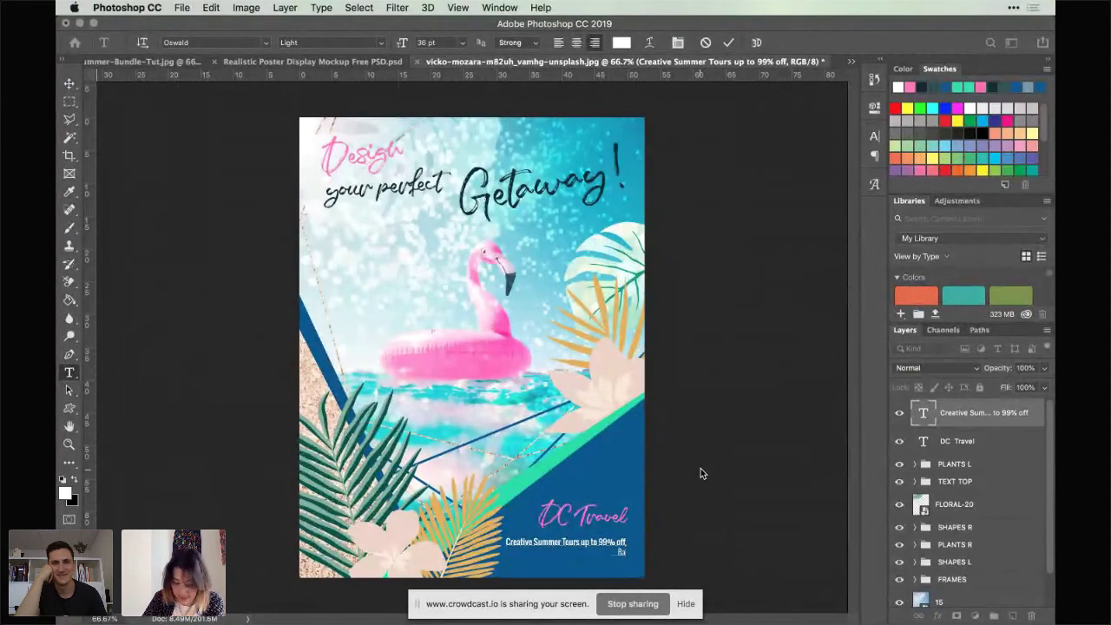
text(sed in Lo)
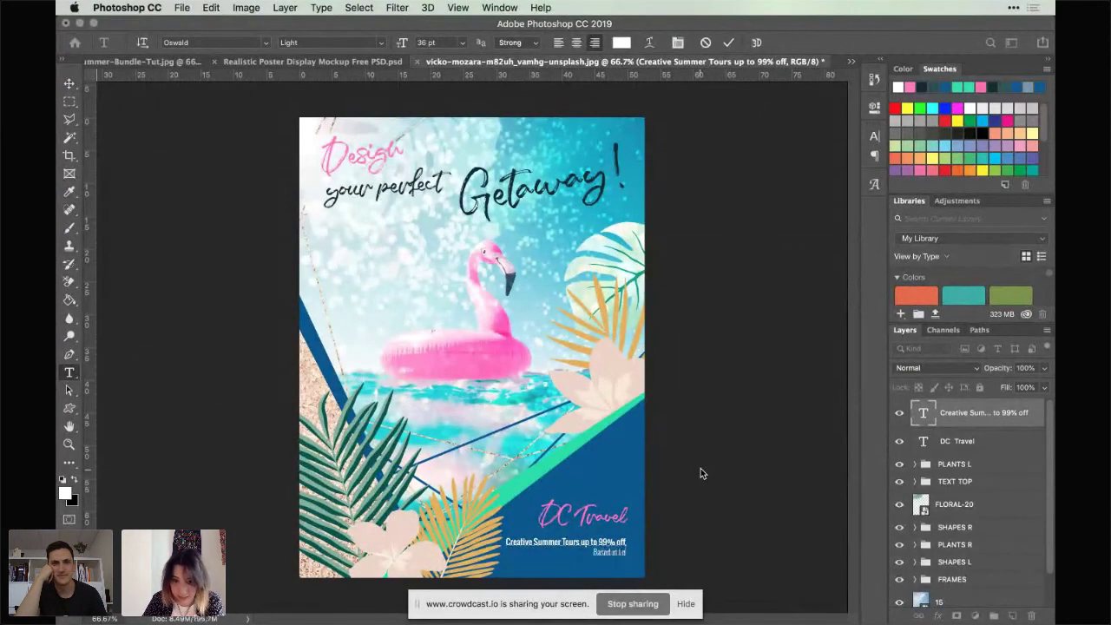
text(ndon, est)
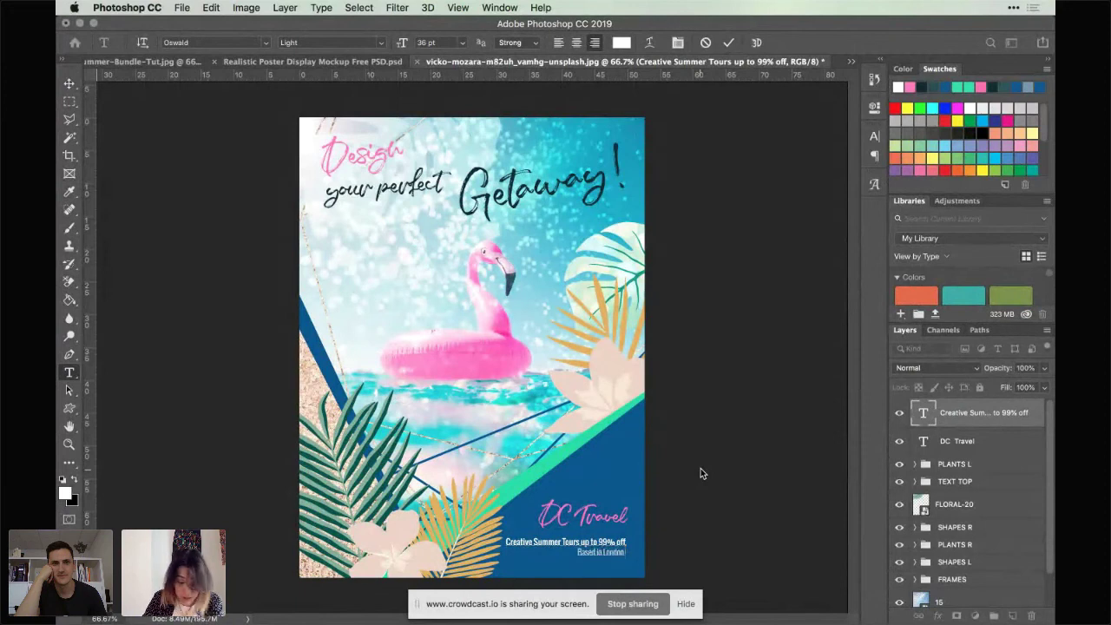
text(ving the wor)
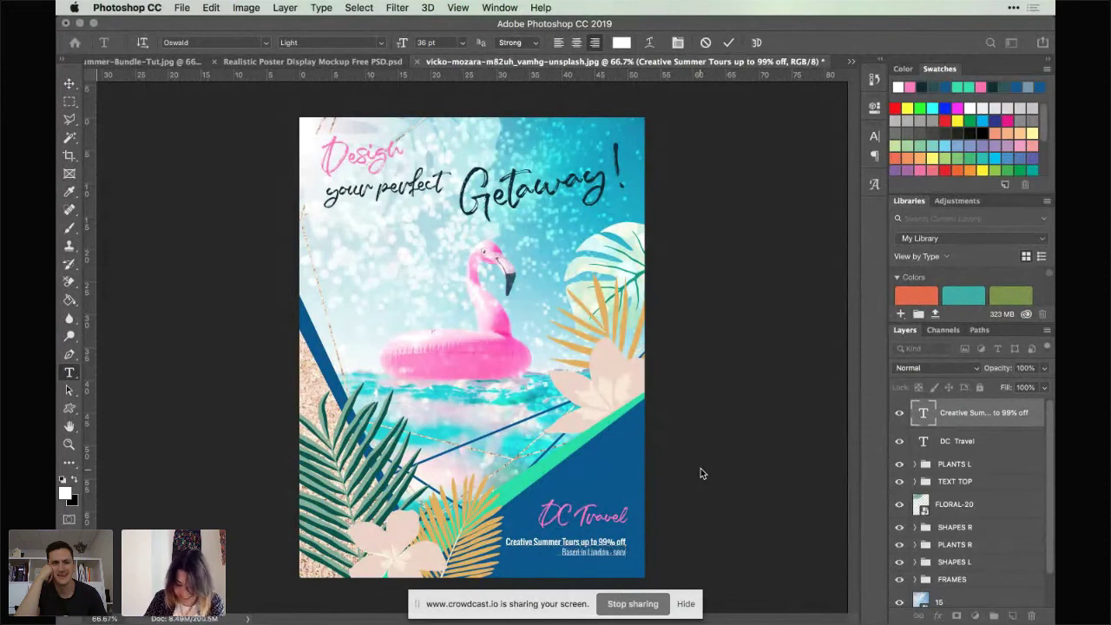
text(ld)
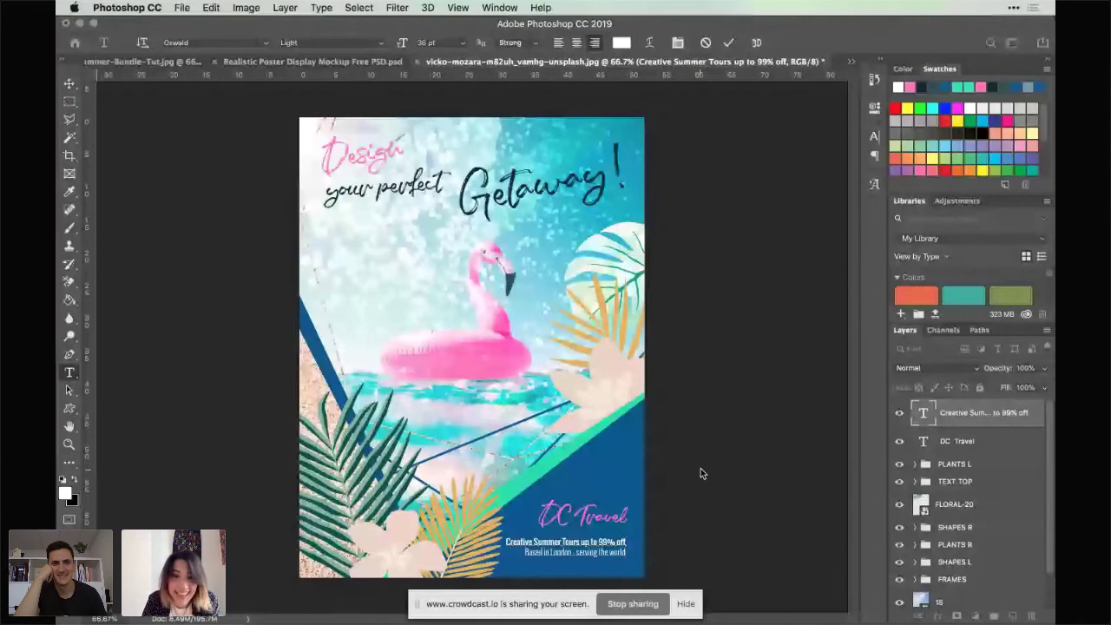
text(!)
key(Return)
text(ww)
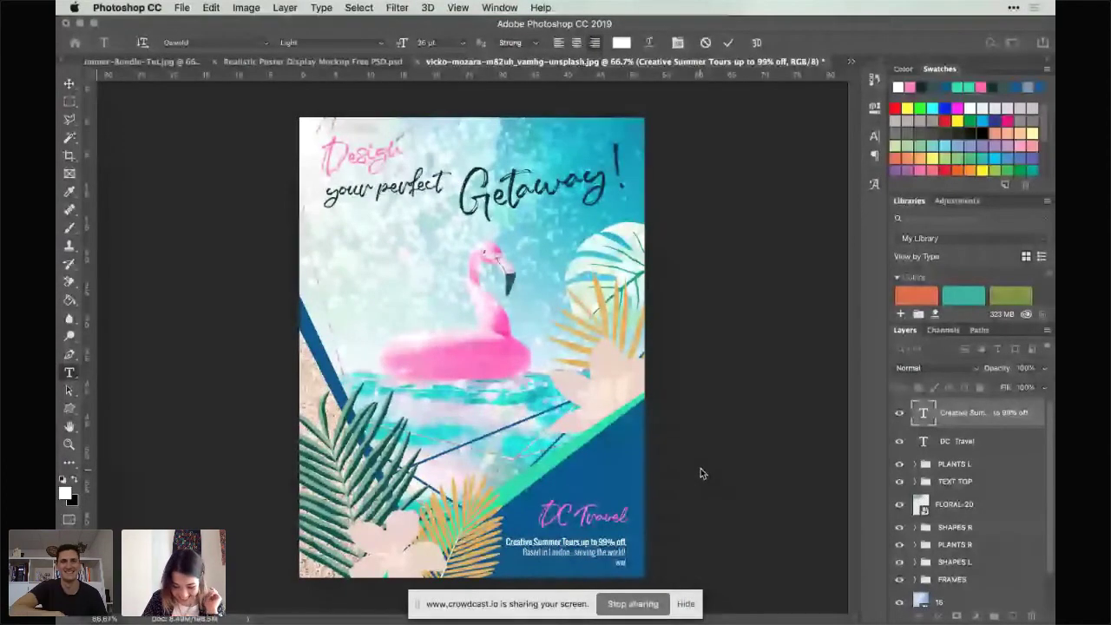
text(w)
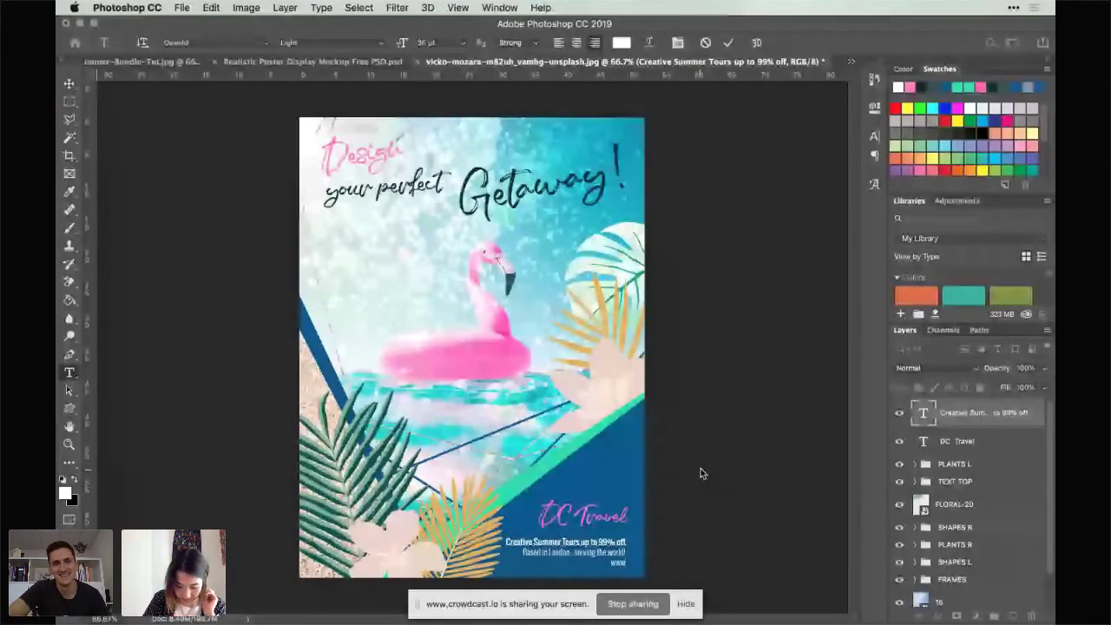
text(.desi)
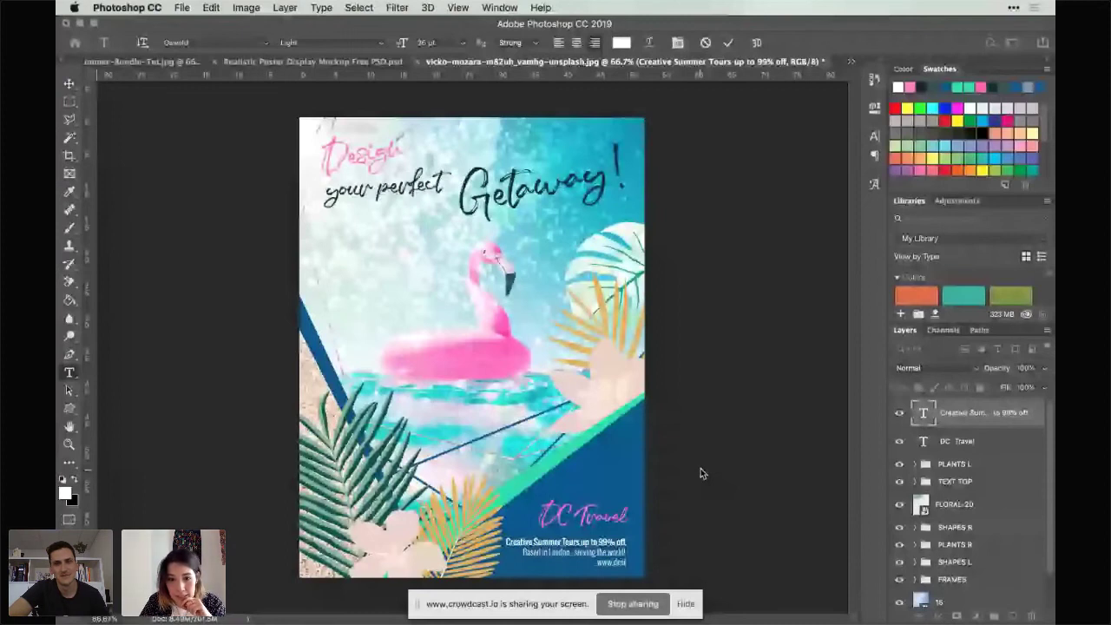
text(gncuts.com)
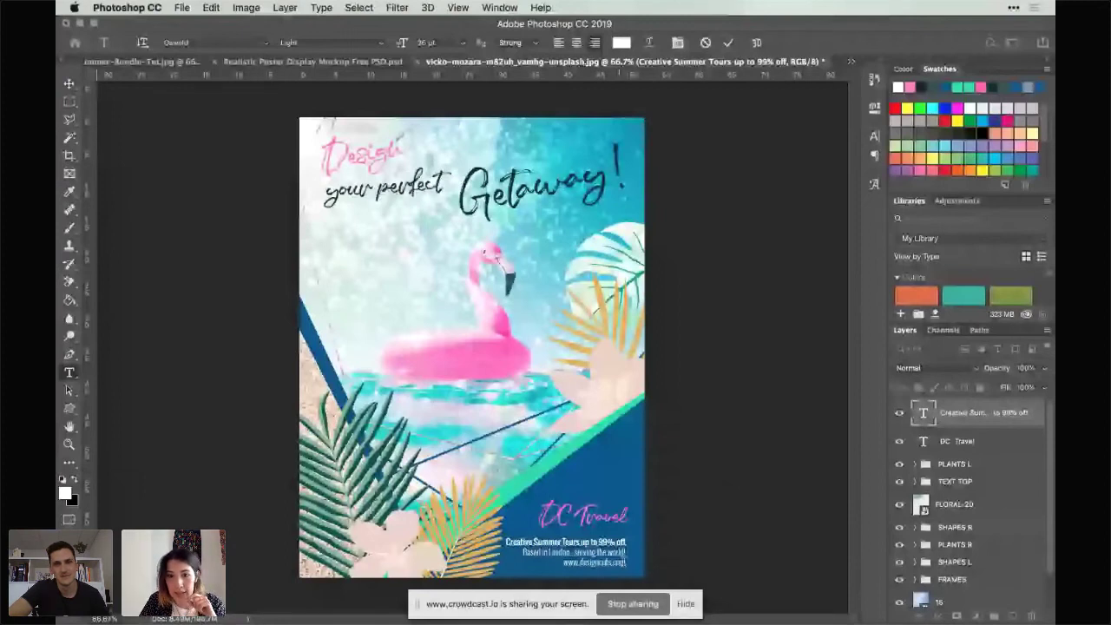
Step: Color the website line mint green and finish editing the tagline text
key(shift+Left)
key(shift+Left)
key(shift+Left)
key(shift+Left)
key(shift+Left)
key(shift+Left)
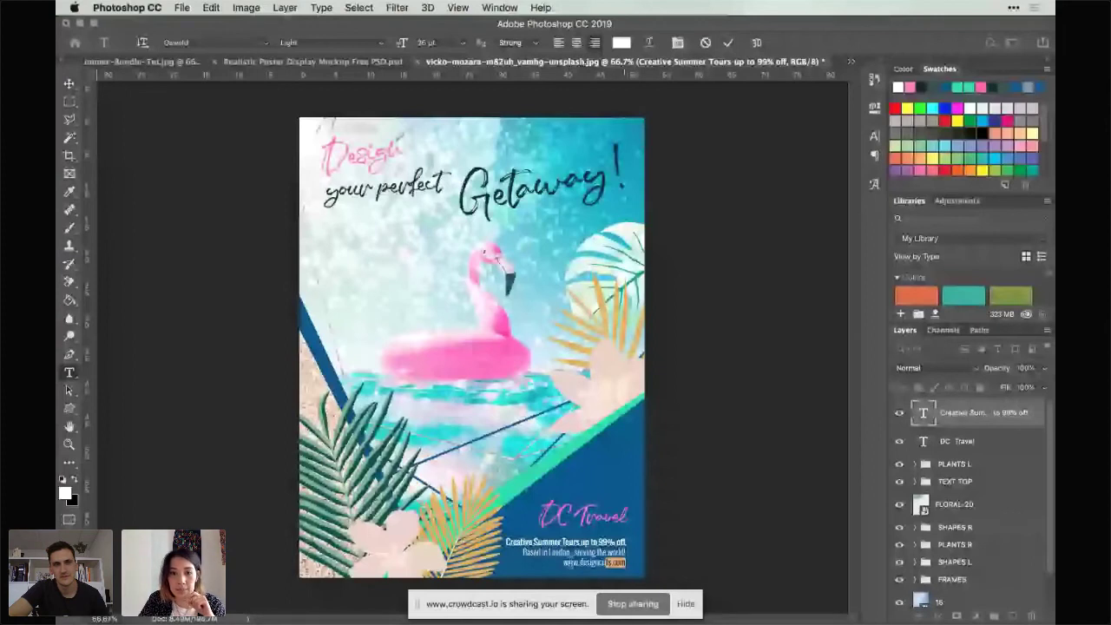
click(964, 296)
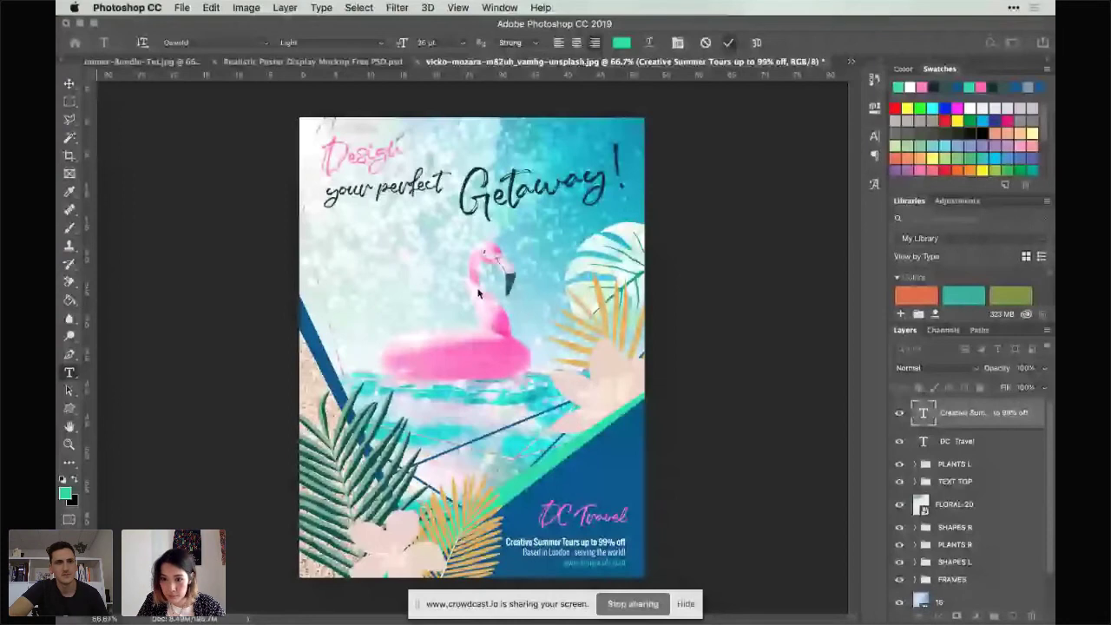
key(Escape)
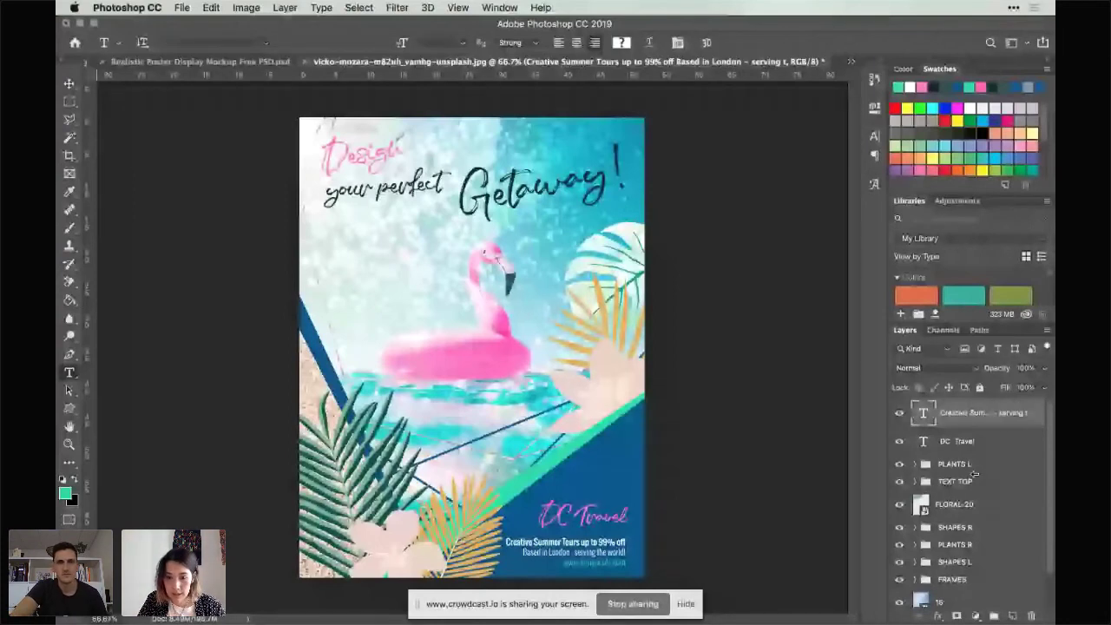
Step: Shift the DC Travel title and the tagline text together slightly closer to the poster's right edge
shift+click(955, 441)
key(v)
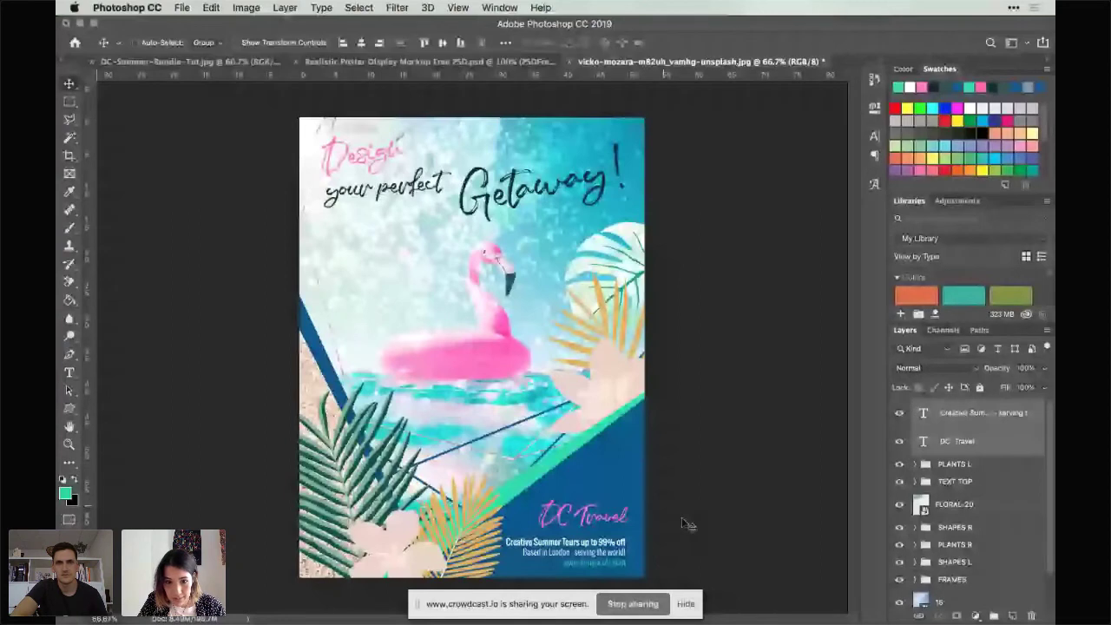
drag(686, 523, 692, 524)
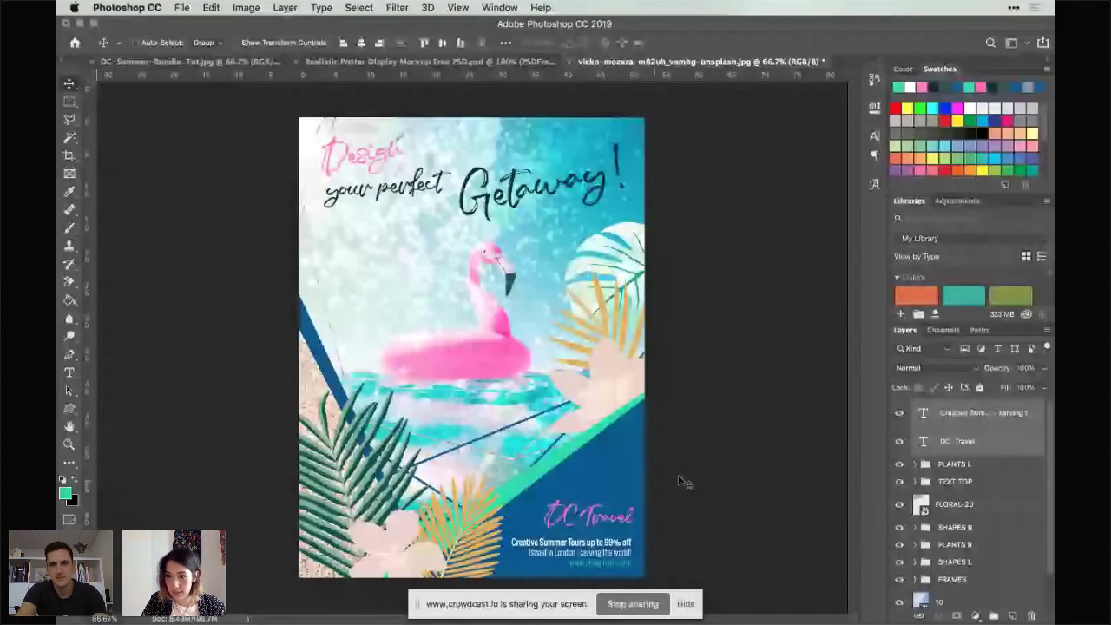
Step: Group the DC Travel and tagline text layers and name the group "TEXT BOTTOM"
click(951, 424)
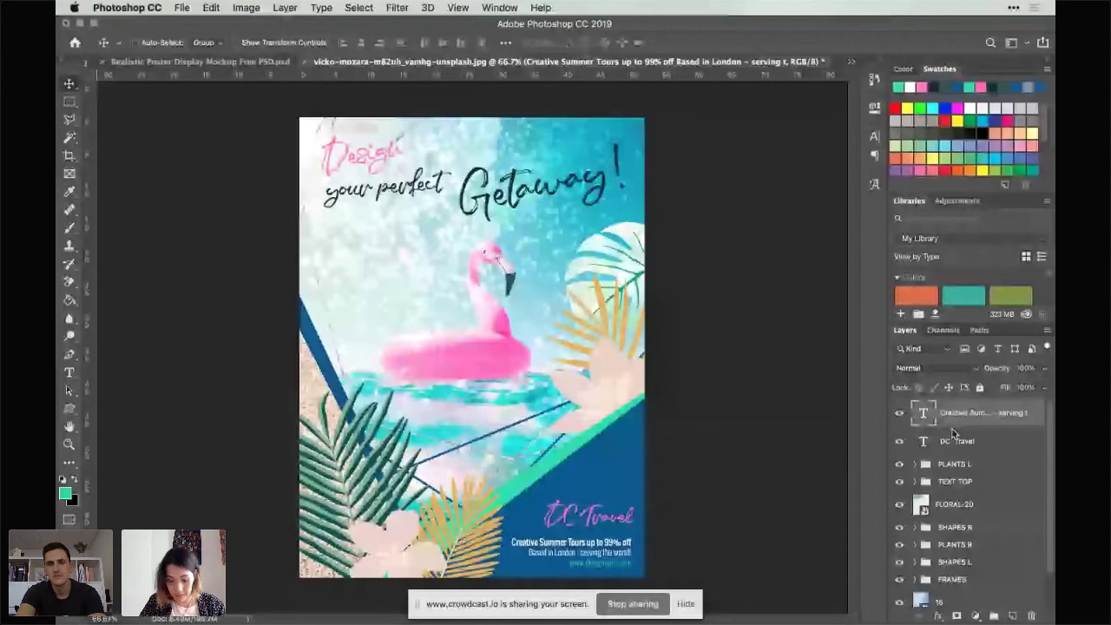
key(ctrl+g)
double_click(972, 409)
text(TE)
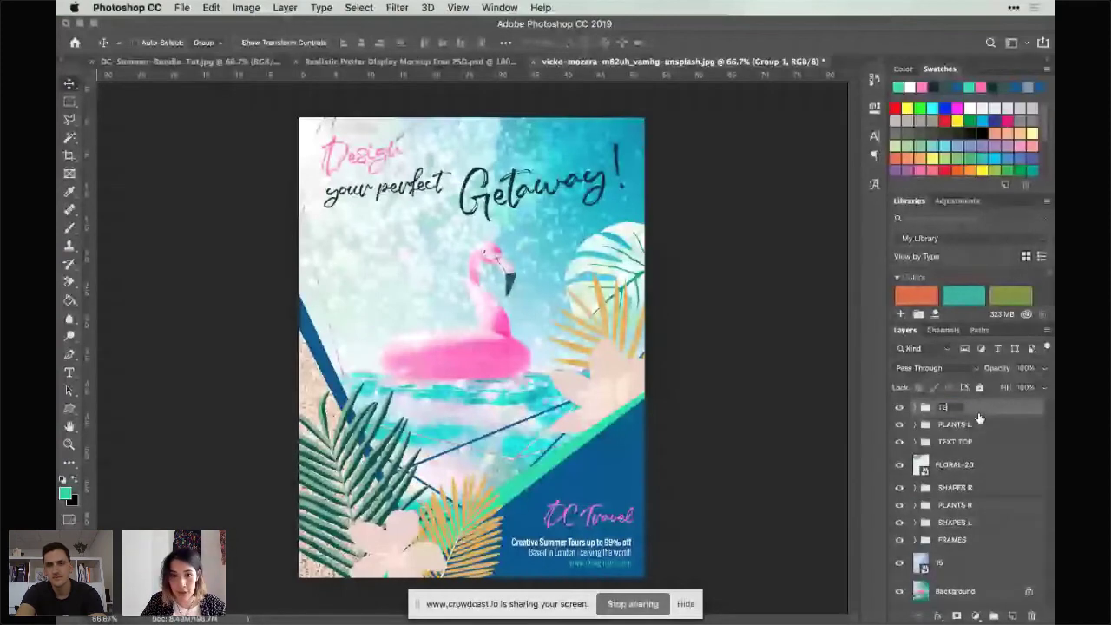
text(XT BOTTOM)
key(Return)
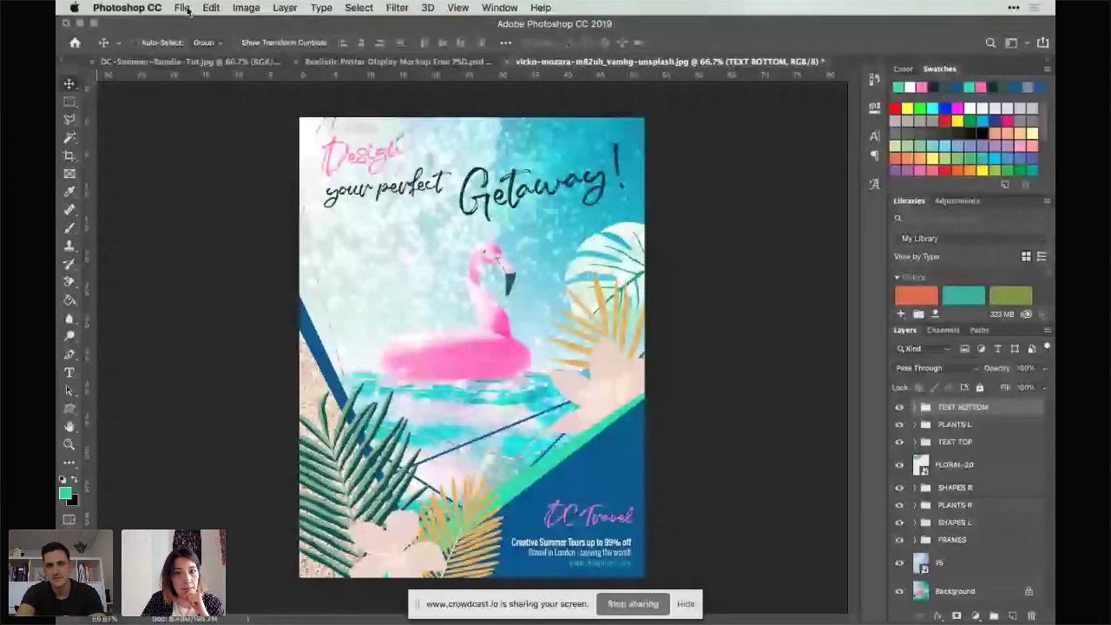
Step: Place FLAMINGO-1.png from the Bundle Assets folder into the poster and scale it down to about 42%
key(super+o)
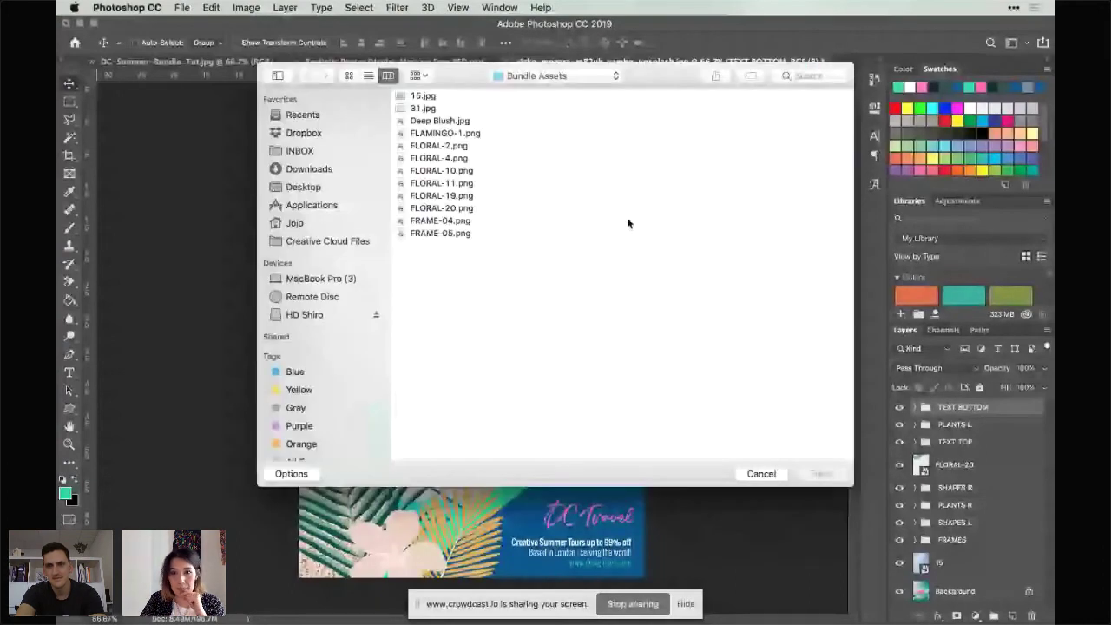
key(f)
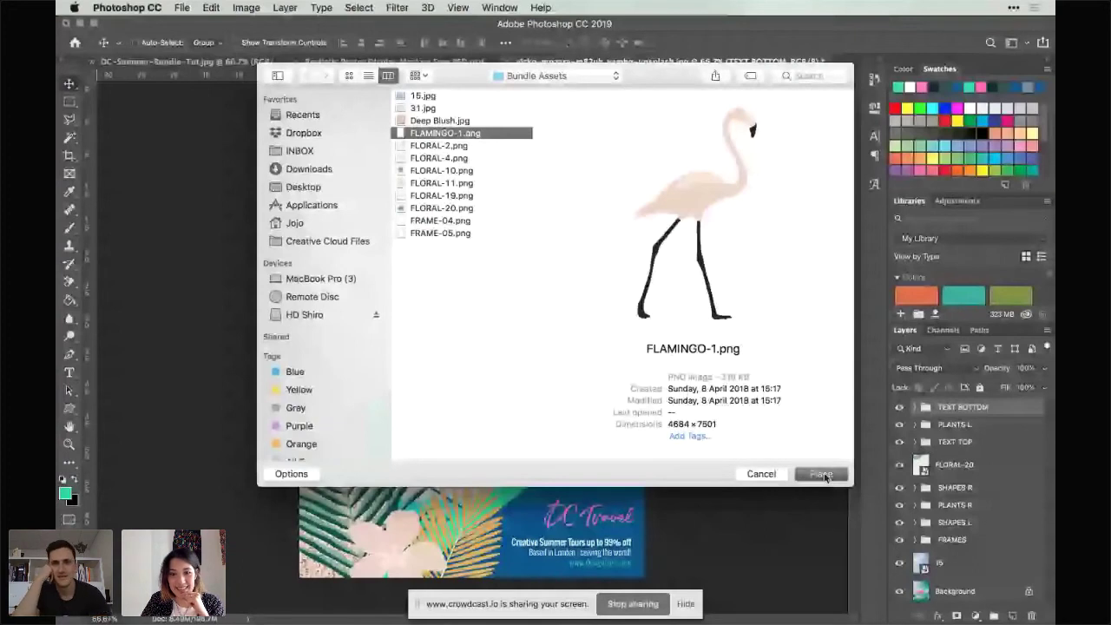
click(821, 474)
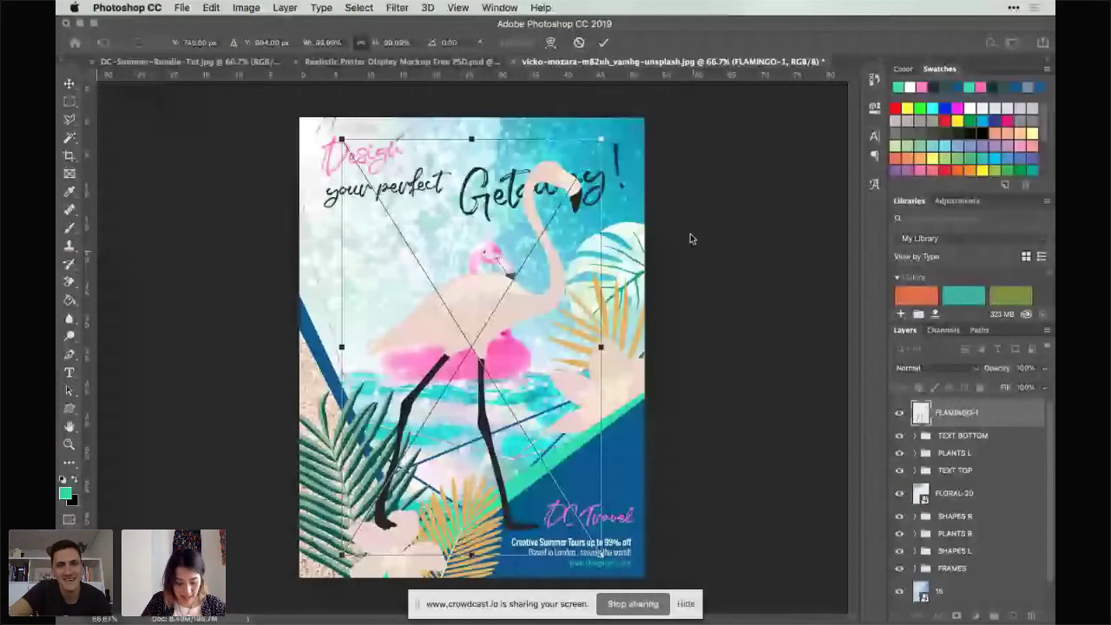
drag(601, 554, 500, 451)
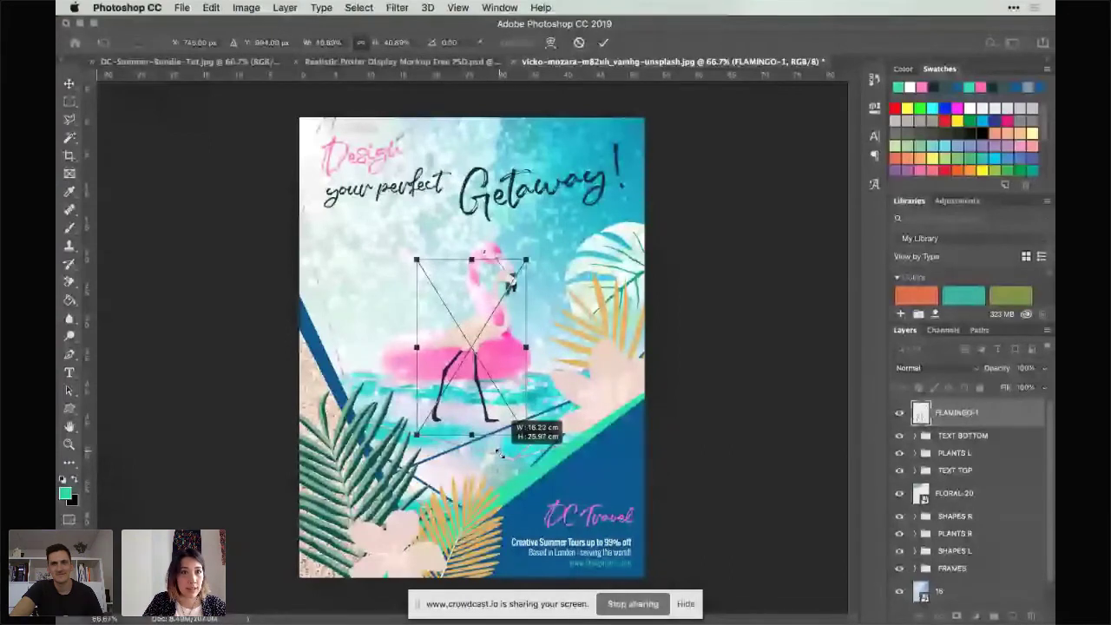
key(Return)
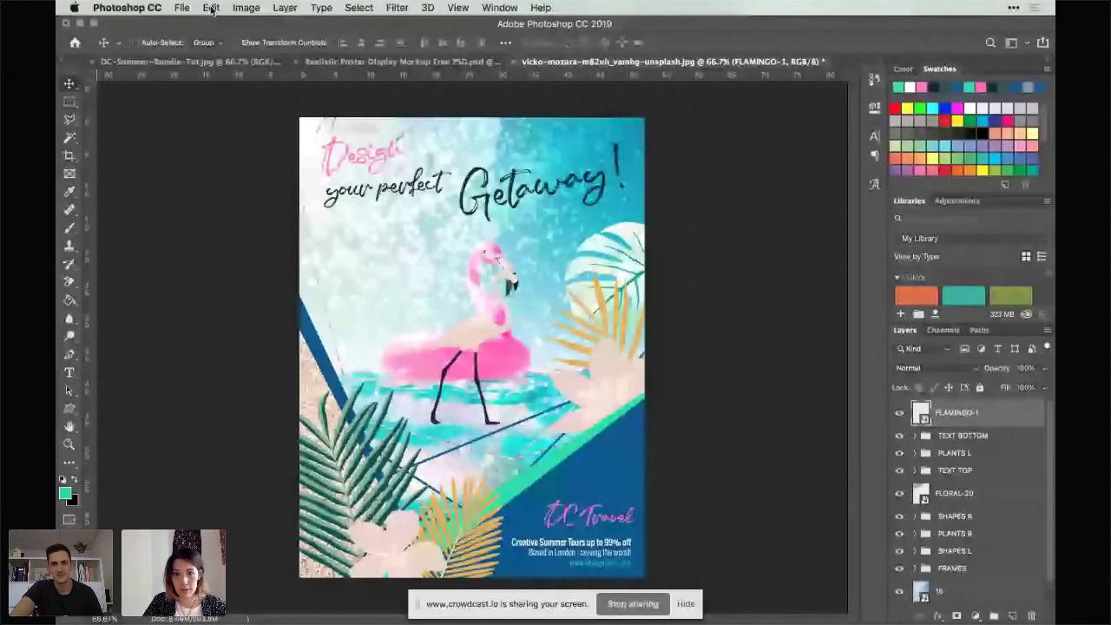
Step: Flip the placed FLAMINGO-1 artwork horizontally and move it into the blue corner, overhanging the poster's right edge
key(ctrl+z)
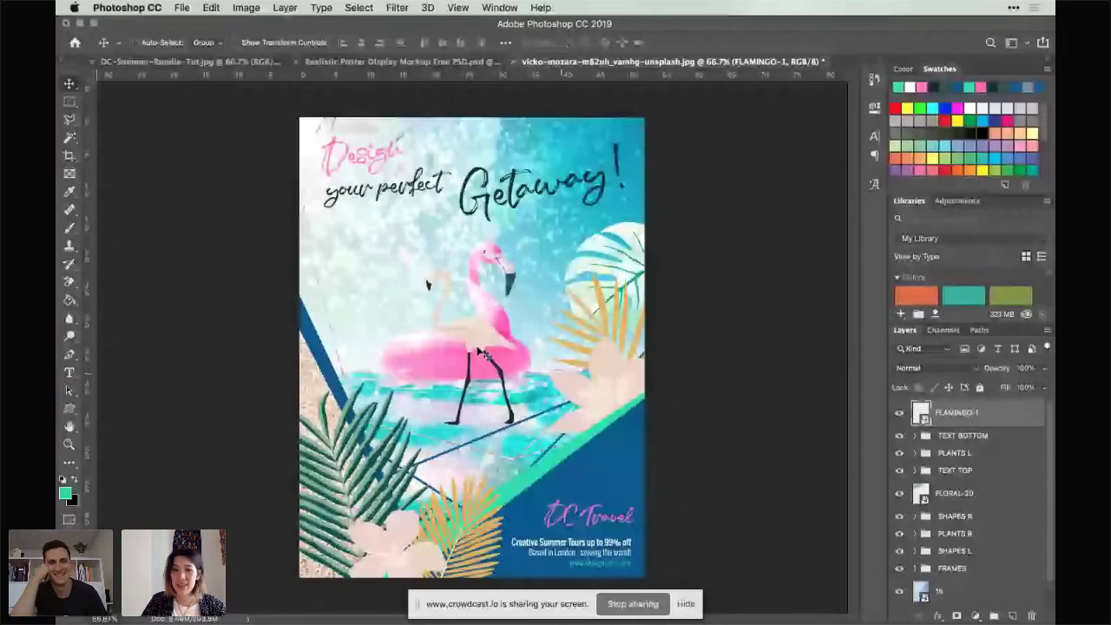
key(ctrl+z)
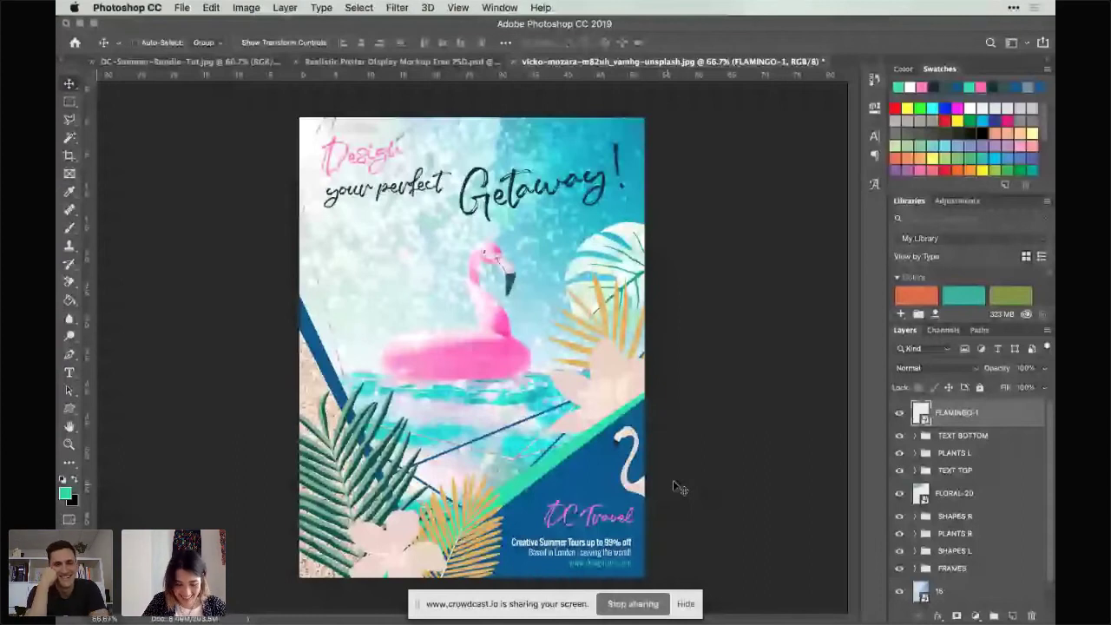
Step: Scale the FLAMINGO-1 artwork down to about 38% and reposition it just above the DC Travel title, partly off the poster's edge
key(ctrl+t)
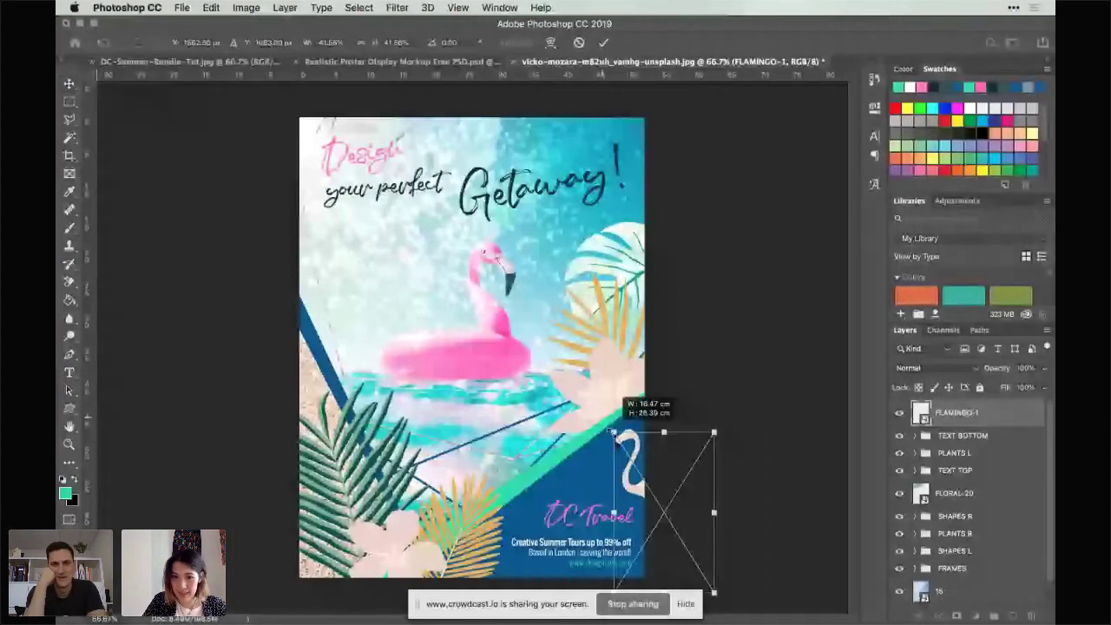
drag(614, 432, 620, 443)
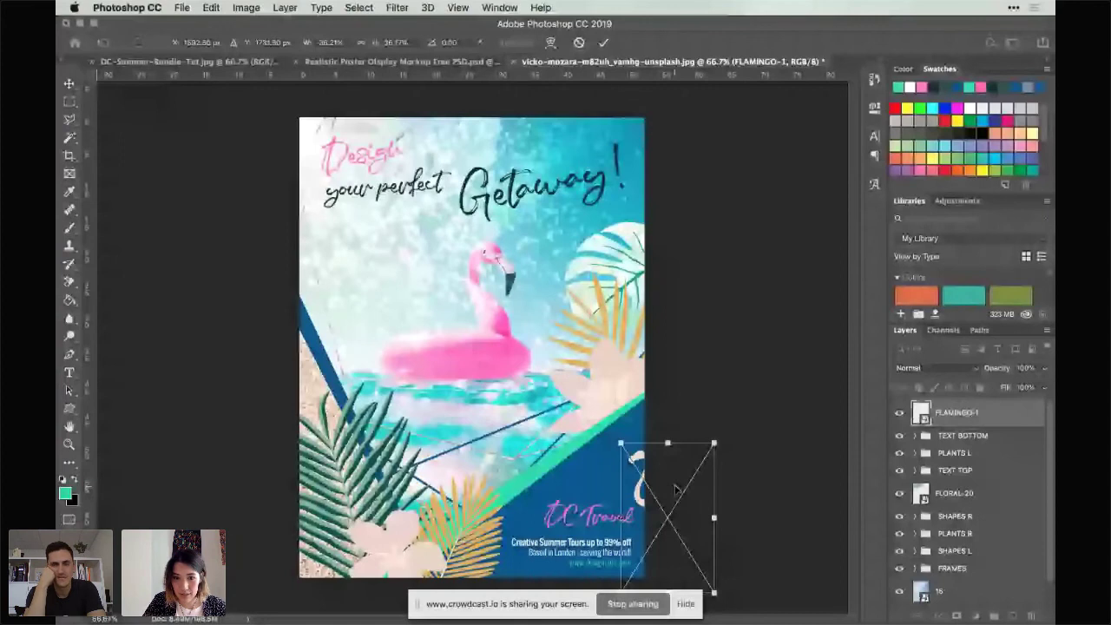
drag(676, 489, 659, 473)
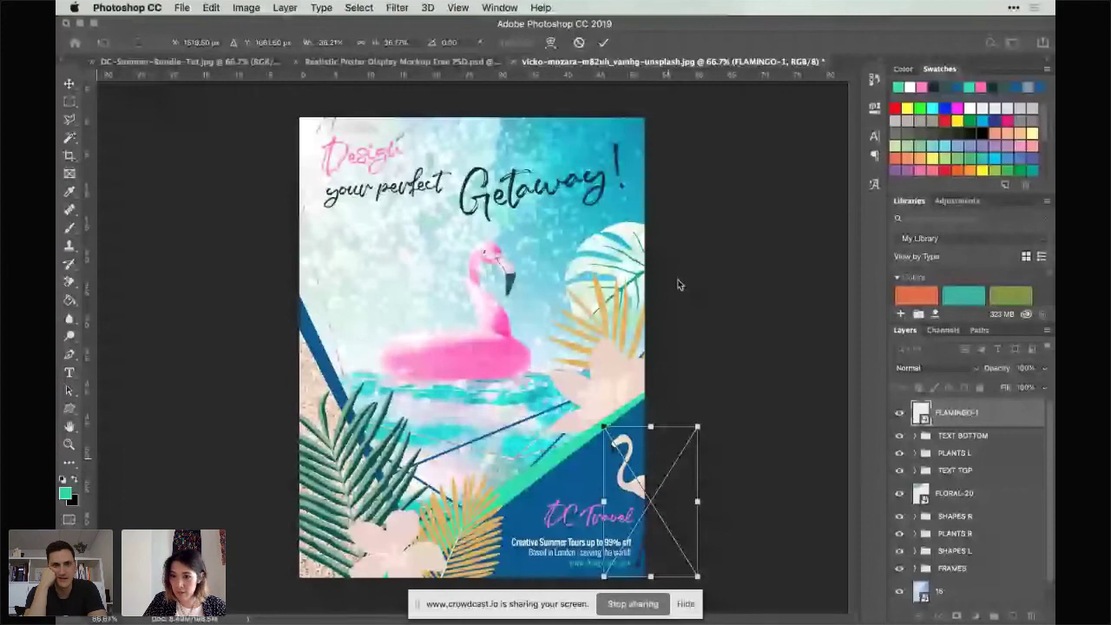
key(Return)
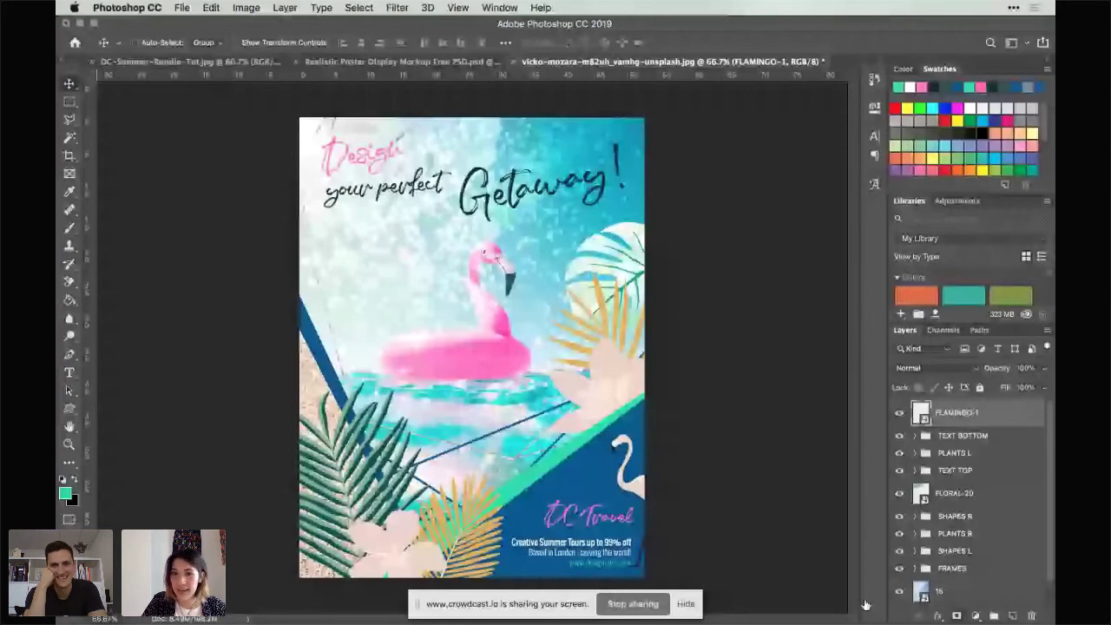
Step: Add a layer mask to FLAMINGO-1, activate the Brush tool, and target the layer's artwork instead of its mask
click(956, 616)
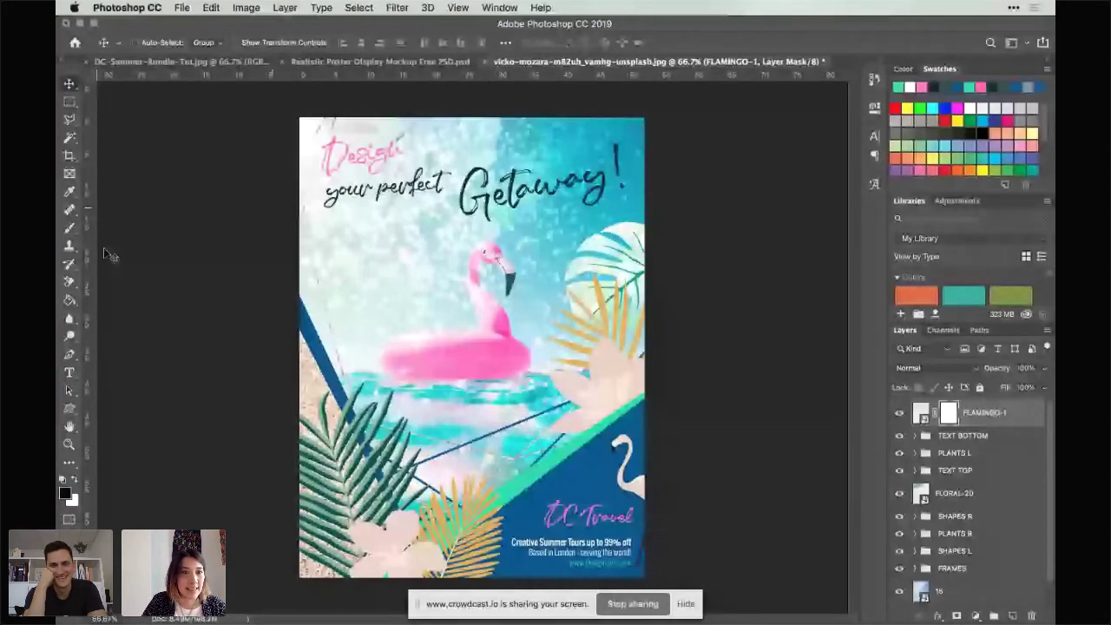
key(b)
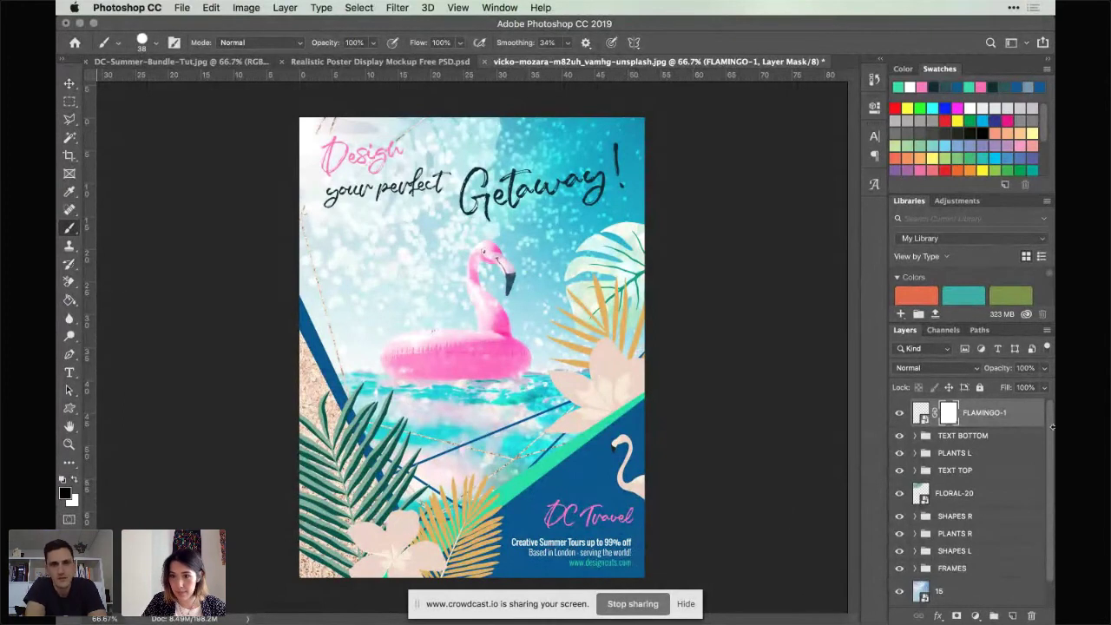
click(921, 413)
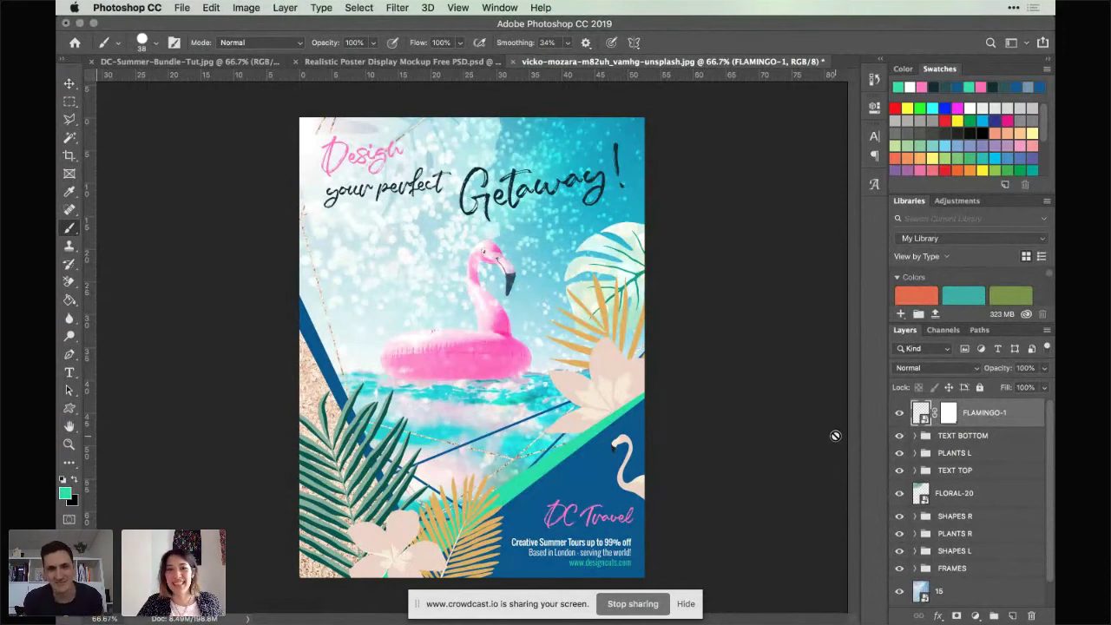
key(super+h)
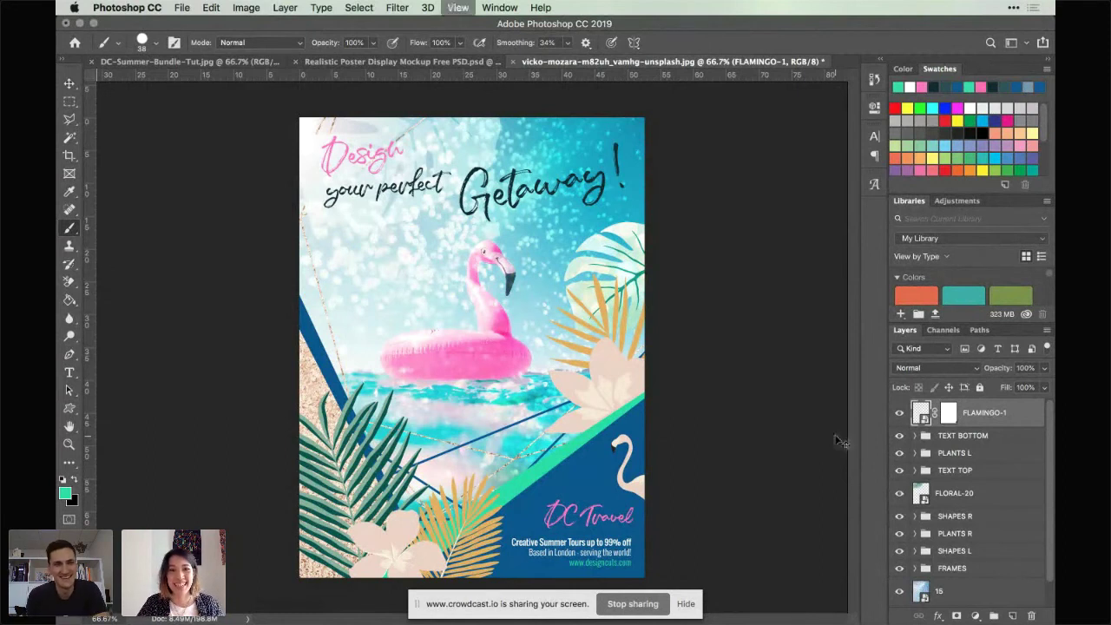
key(super+minus)
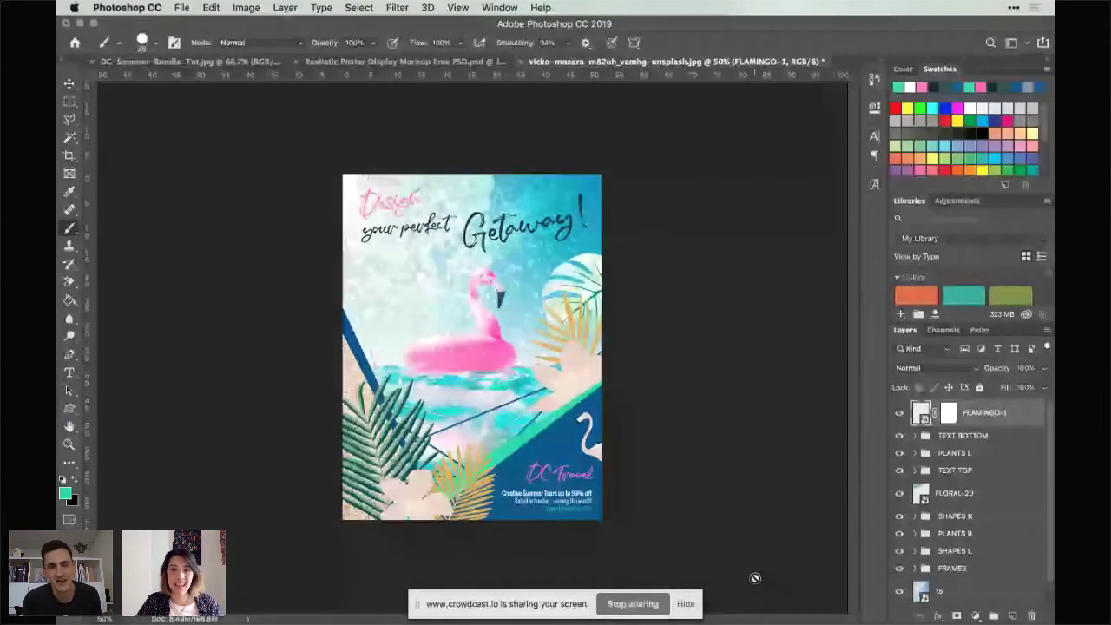
click(643, 604)
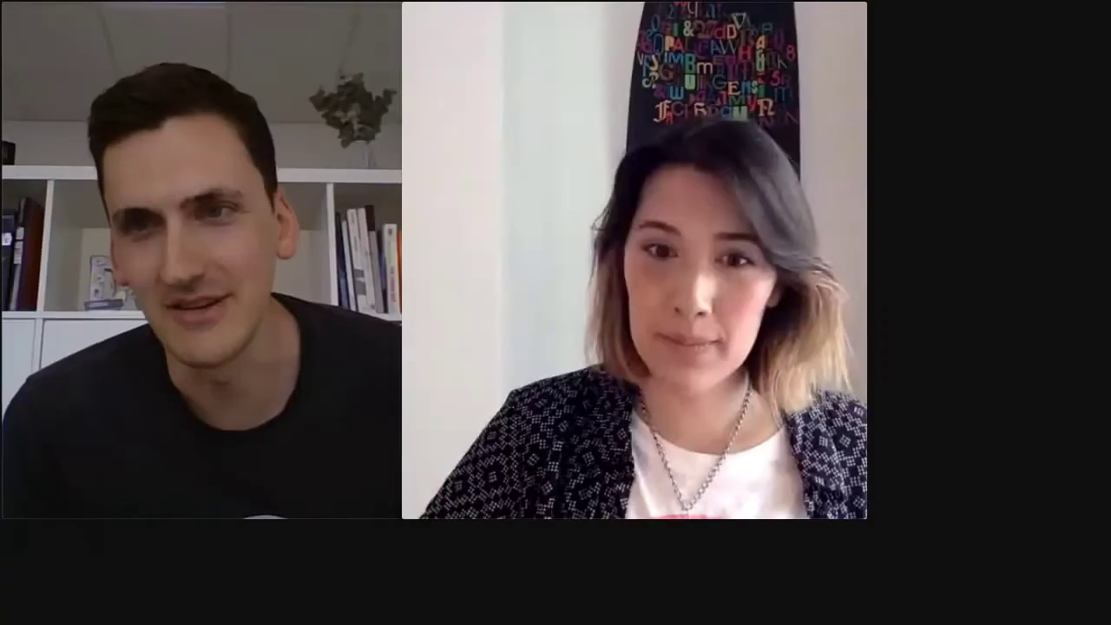